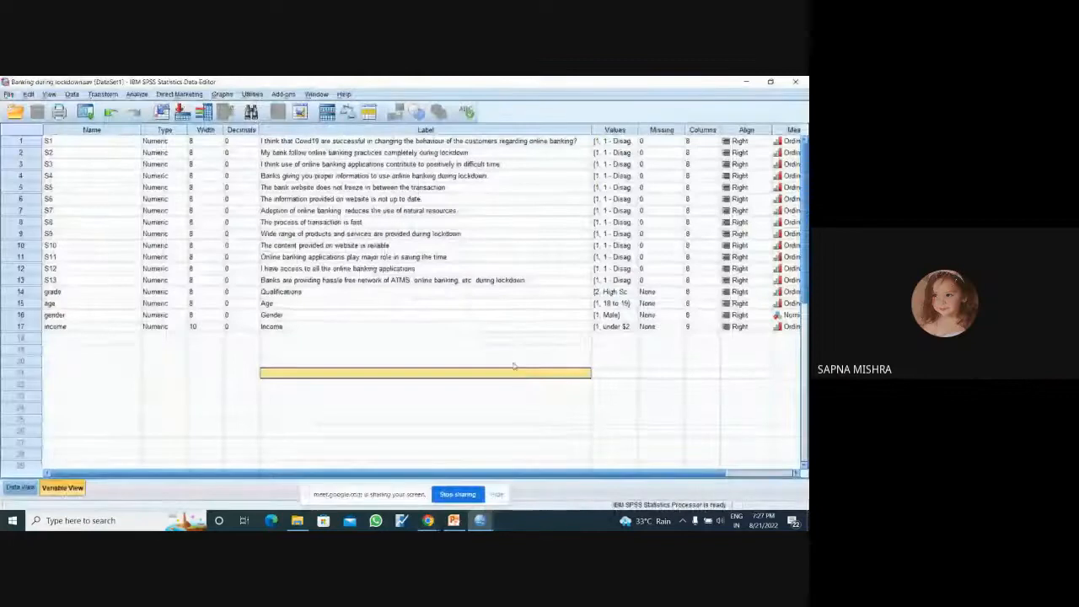
Step: Examine the labels of the demographic variables grade to income and of the thirteen banking statements S1 to S13
left_click(493, 305)
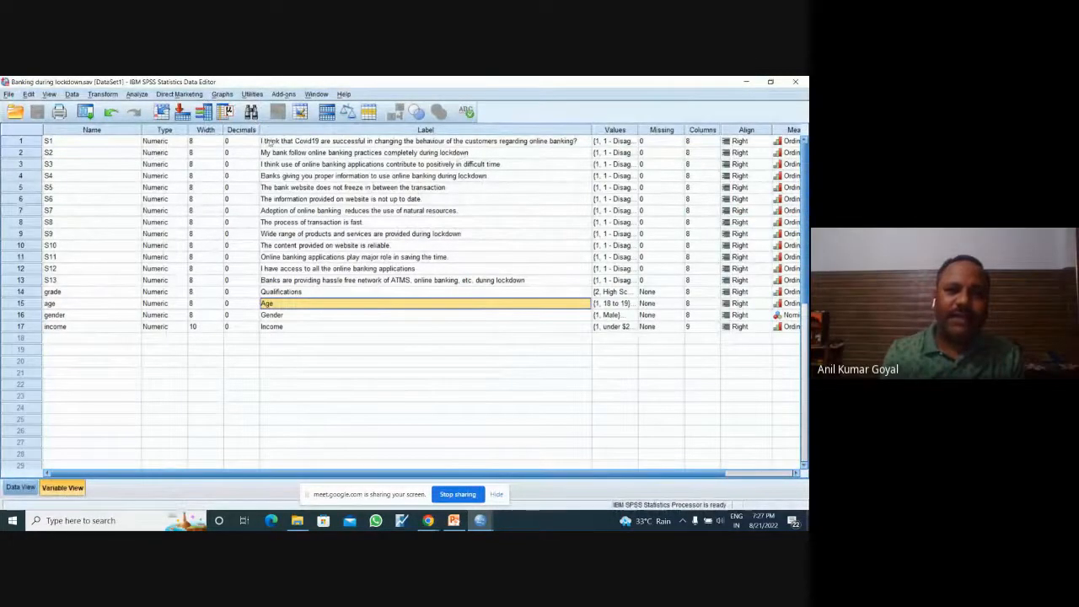
left_click_drag(268, 143, 276, 329)
left_click(275, 293)
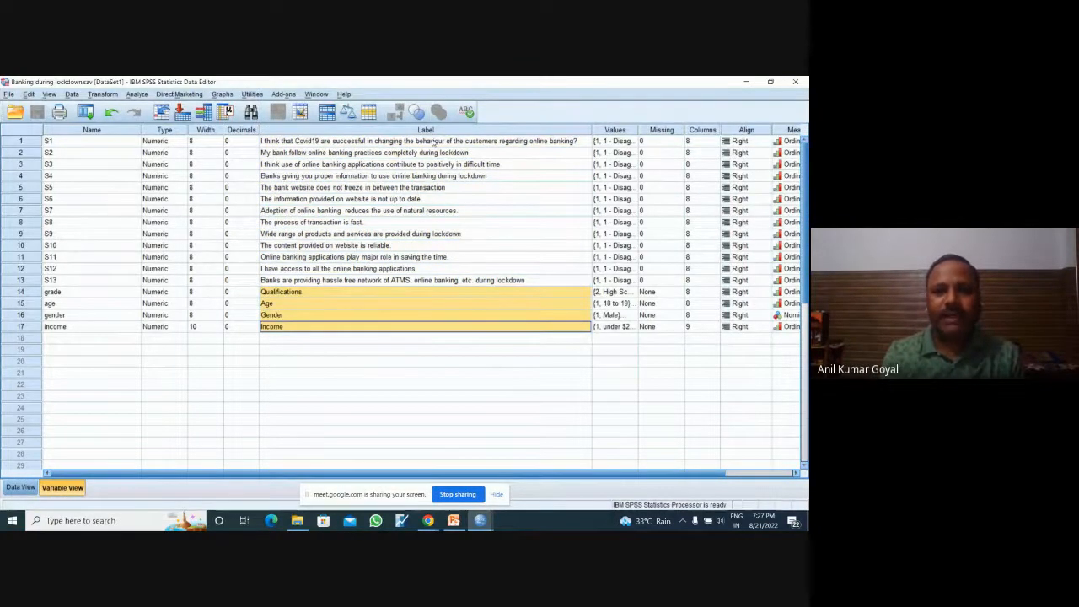
left_click_drag(436, 141, 399, 284)
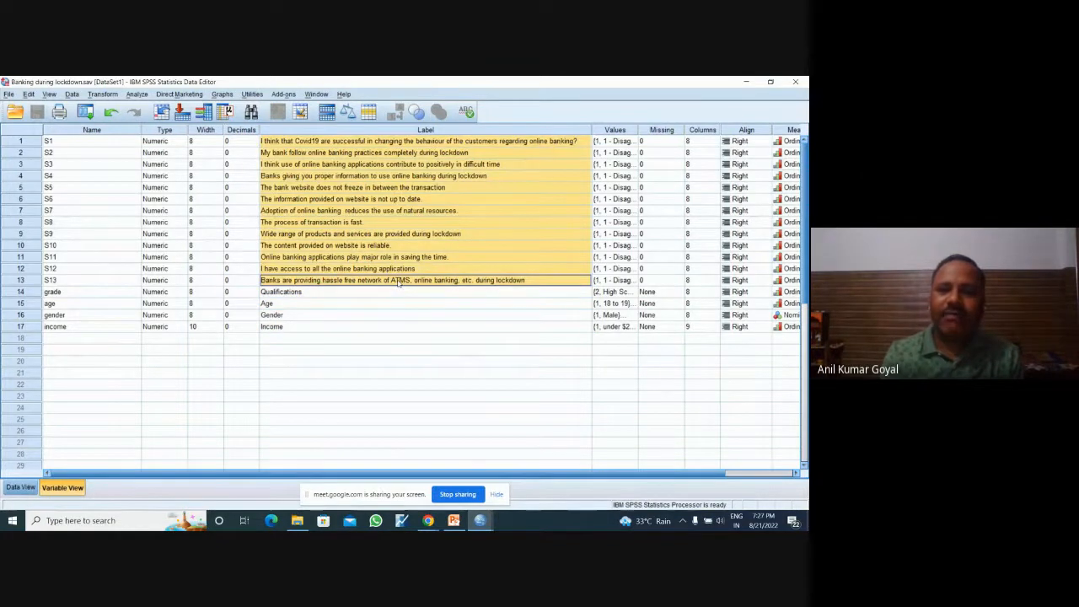
Step: Review the full list of value labels defined for the agreement scale of statement S1
left_click(634, 143)
left_click(632, 142)
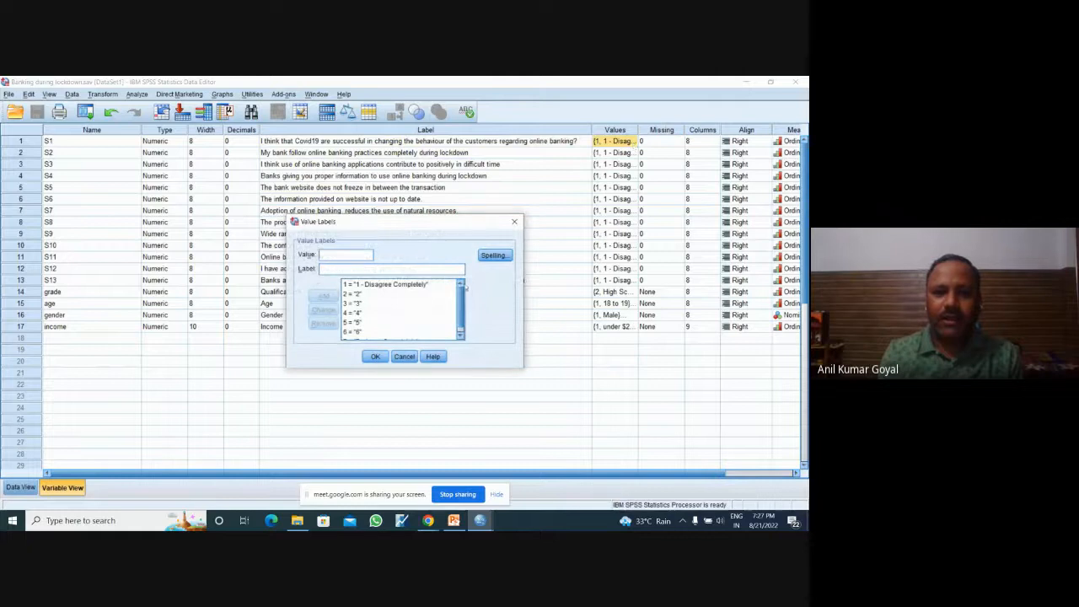
mouse_move(460, 291)
left_mouse_down()
mouse_move(460, 306)
mouse_move(460, 292)
left_mouse_up()
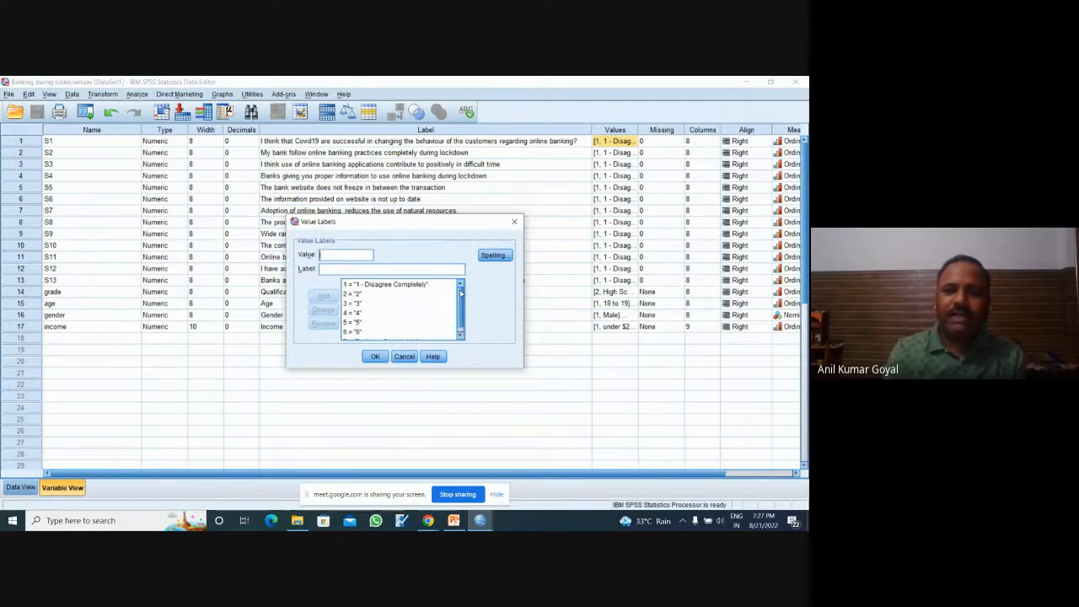
left_click_drag(461, 293, 462, 310)
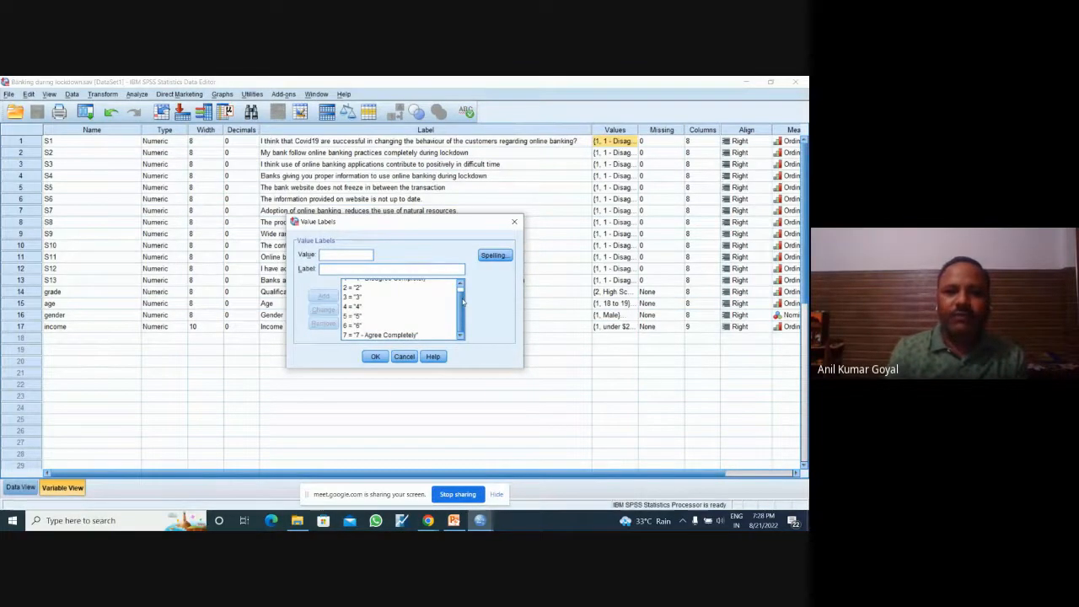
mouse_move(462, 302)
left_mouse_down()
mouse_move(461, 292)
mouse_move(462, 307)
left_mouse_up()
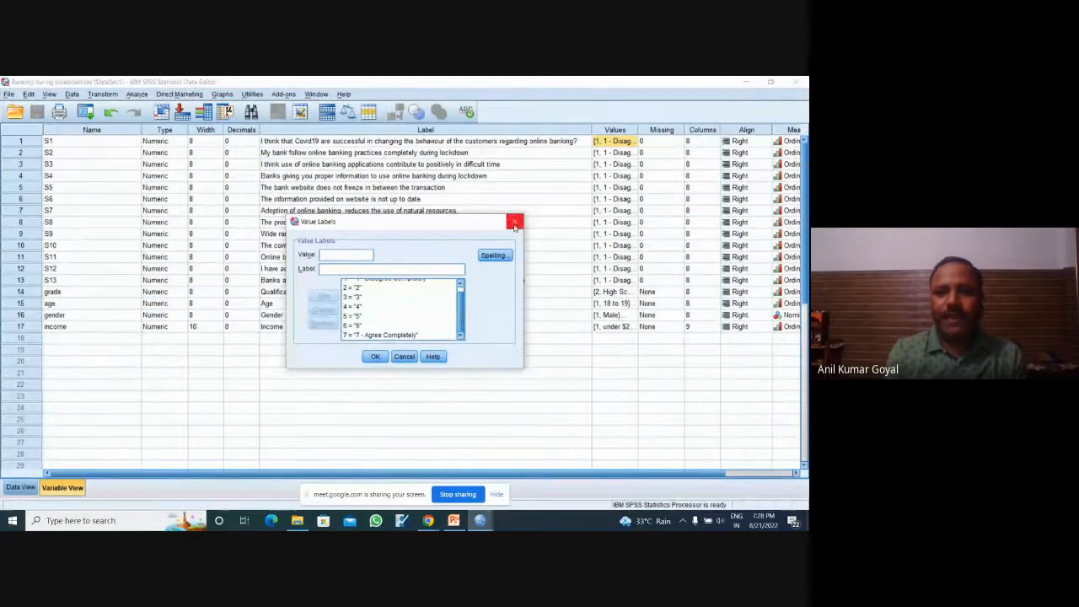
left_click_drag(461, 310, 462, 295)
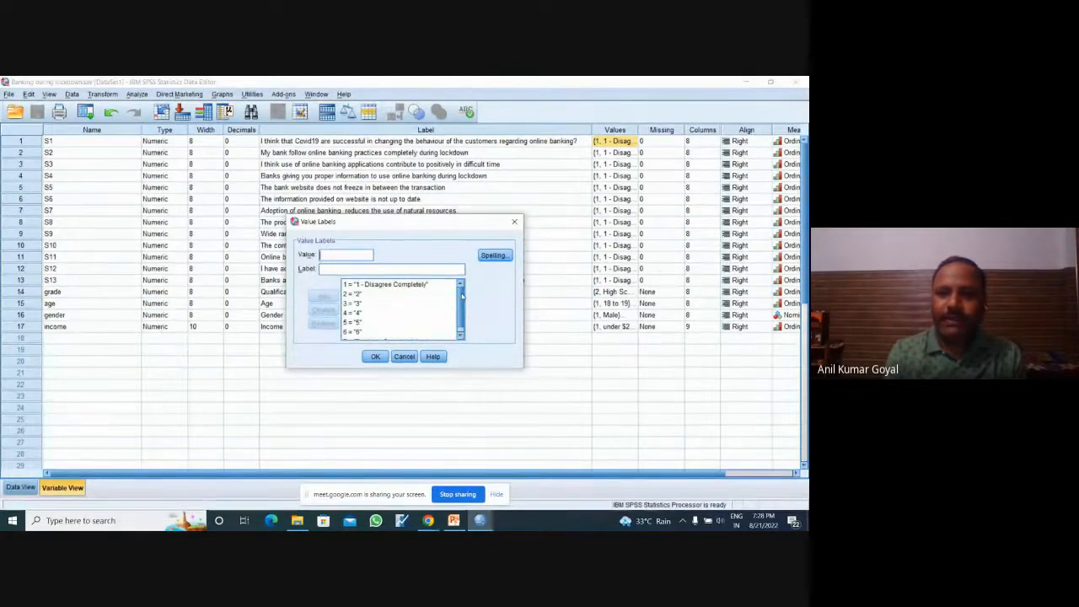
left_click(514, 222)
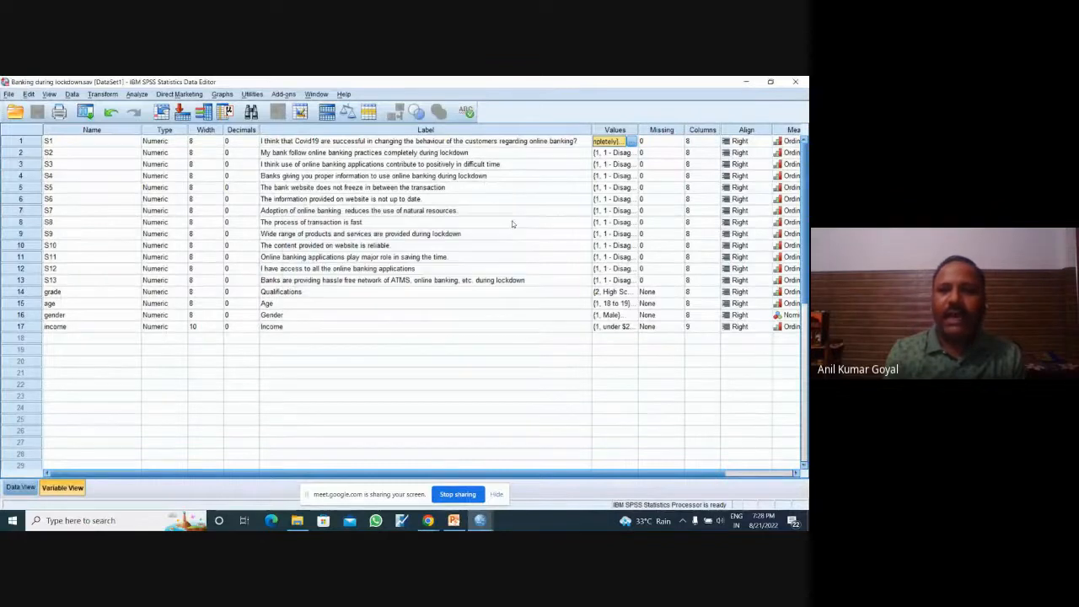
Step: Review the value labels defined for the qualifications variable, grade
left_click(632, 293)
left_click(632, 293)
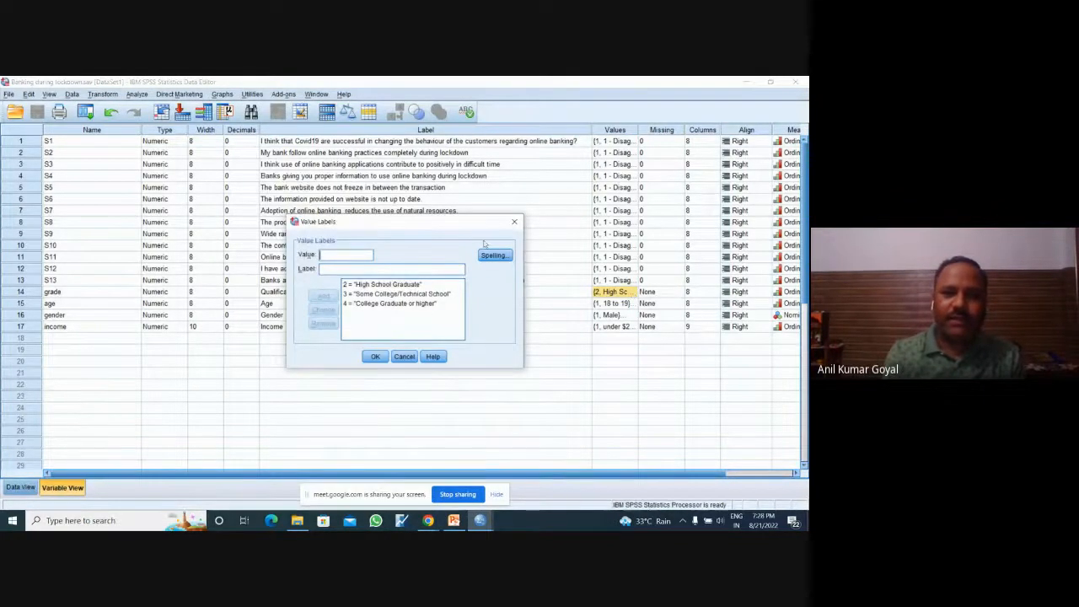
mouse_move(468, 226)
left_mouse_down()
mouse_move(473, 323)
mouse_move(499, 364)
mouse_move(475, 218)
left_mouse_up()
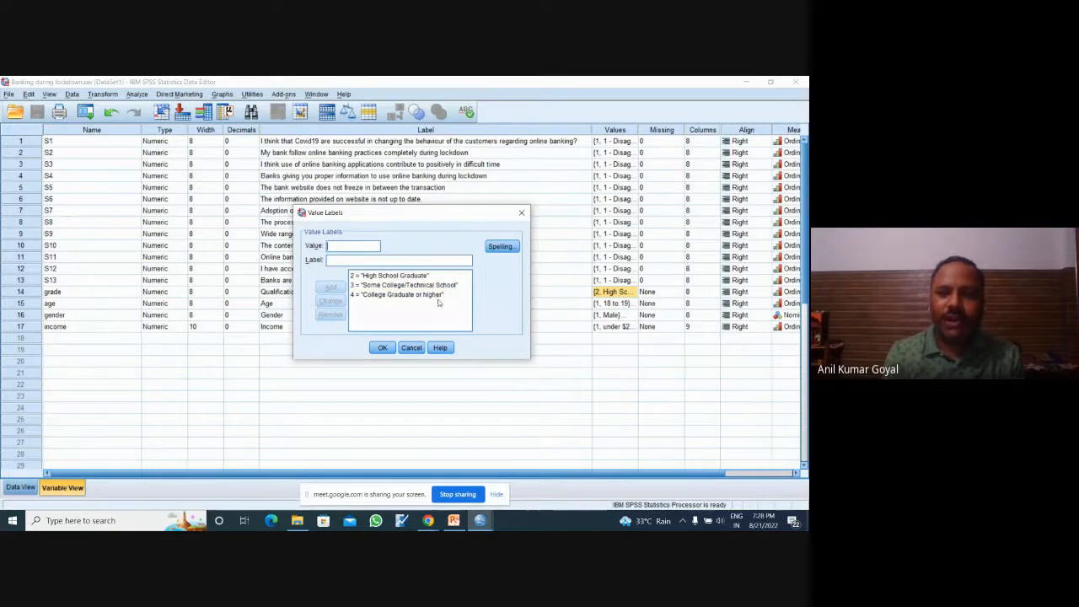
left_click(411, 347)
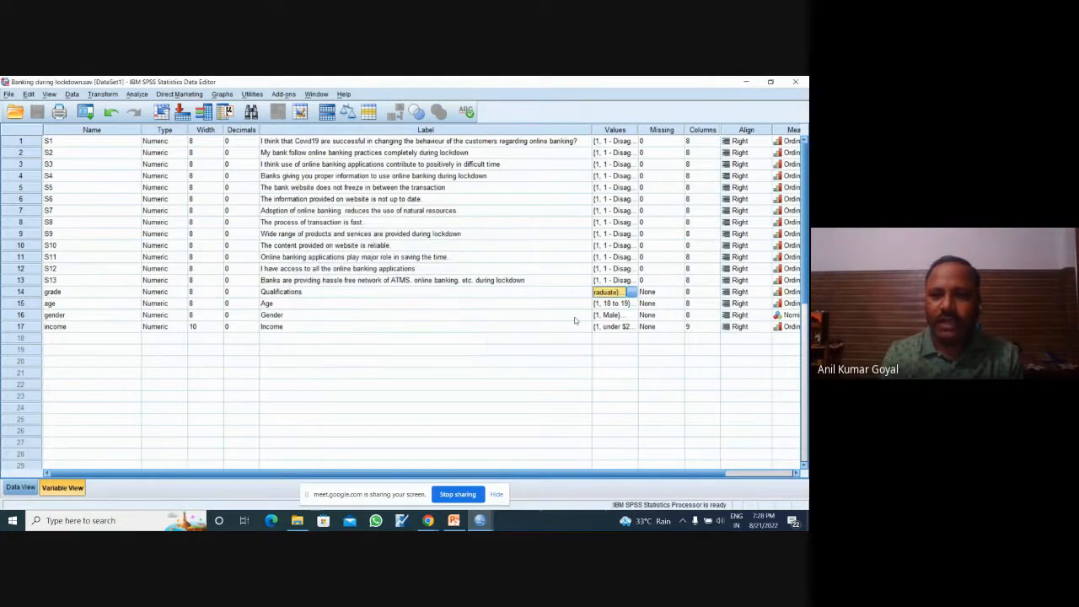
Step: Review the age-group value labels defined for the age variable
left_click(621, 303)
left_click(632, 304)
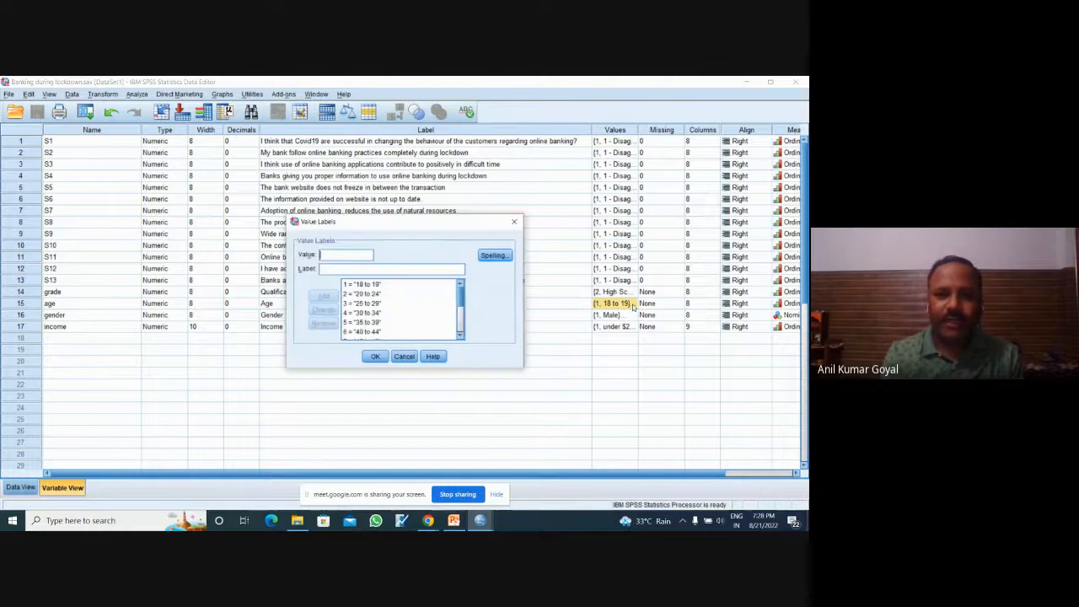
mouse_move(462, 291)
left_mouse_down()
mouse_move(463, 325)
mouse_move(466, 287)
left_mouse_up()
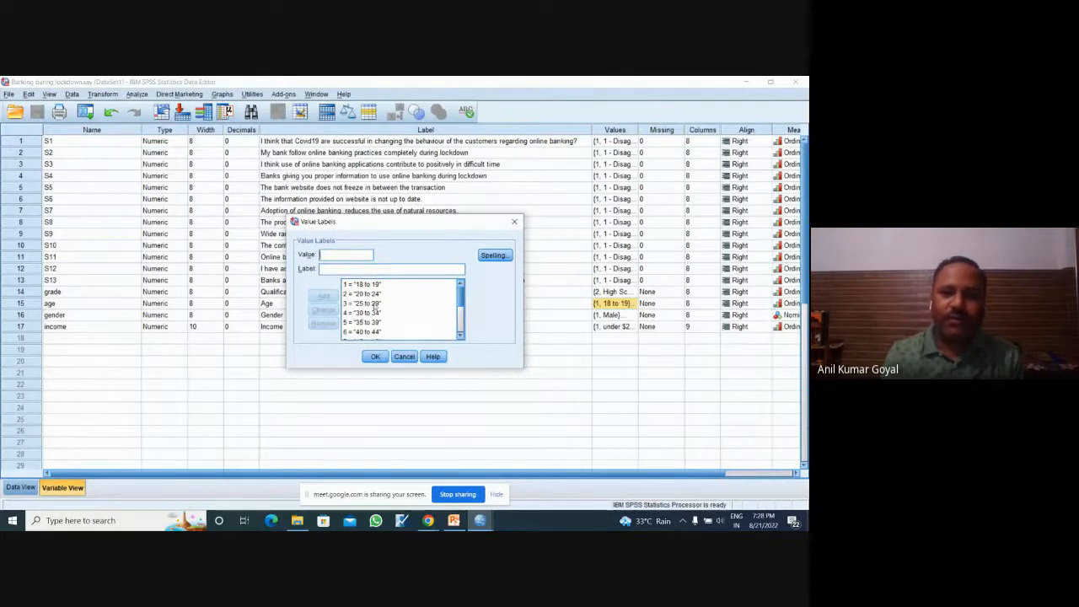
left_click(514, 221)
Step: Review the value labels defined for the gender and income variables
left_click(626, 316)
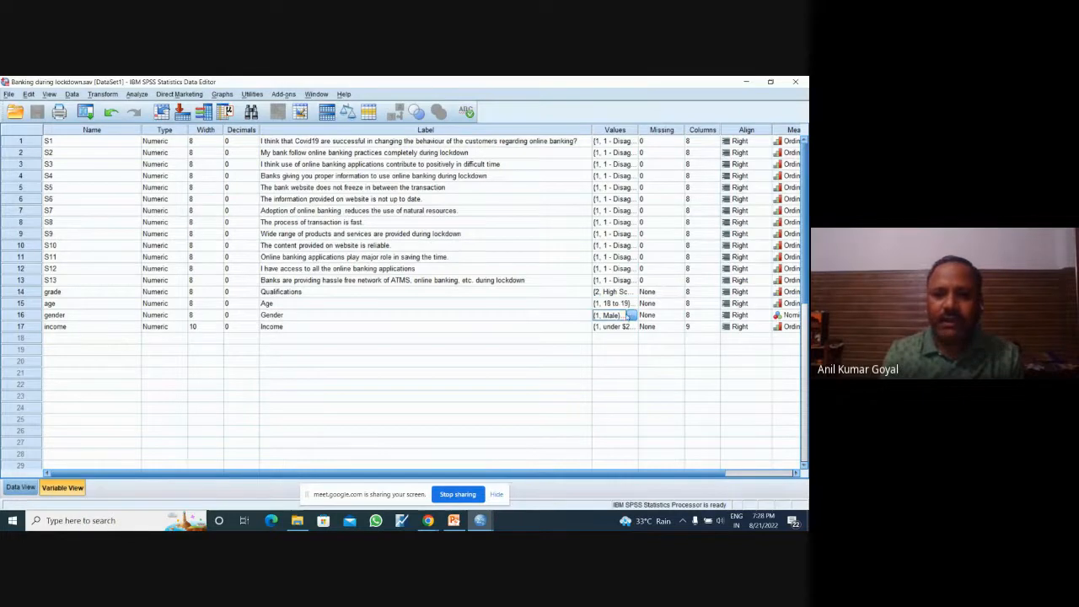
left_click(630, 314)
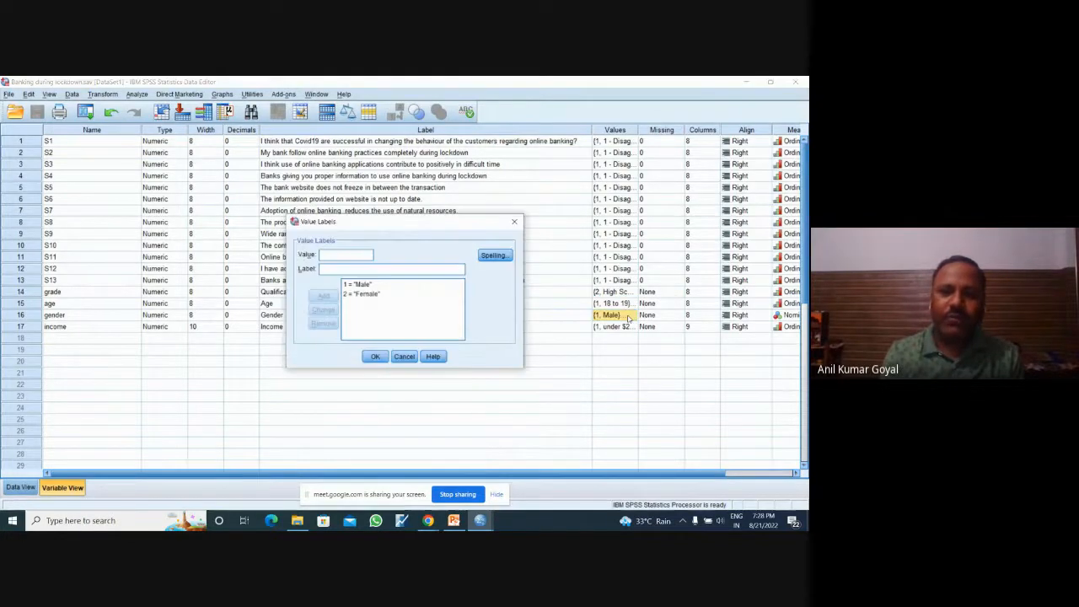
left_click(515, 220)
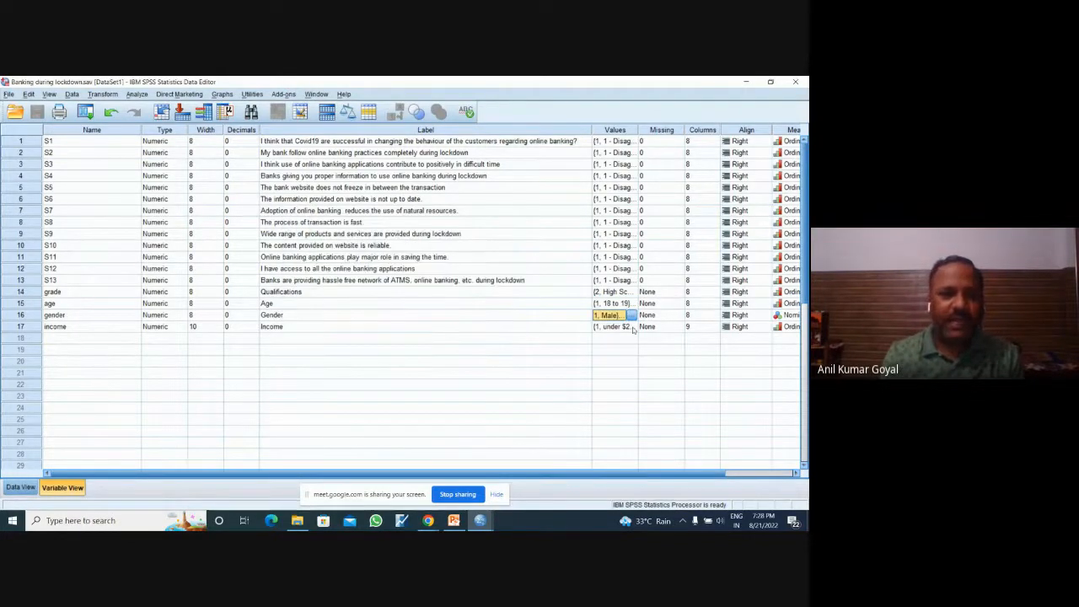
double_click(632, 327)
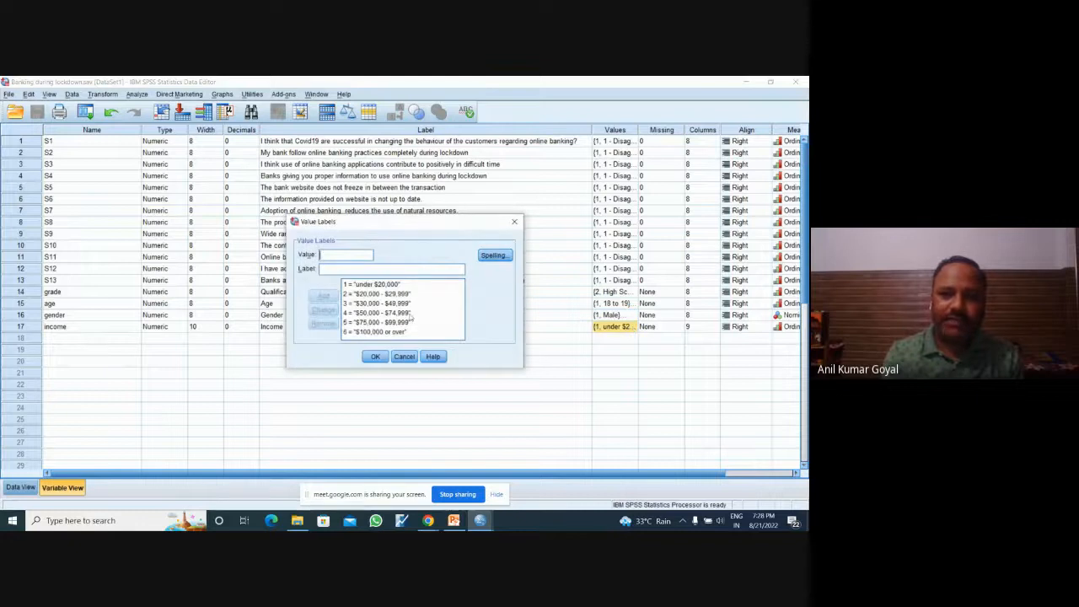
left_click(516, 224)
Step: Narrow the data columns to 2 for S1–S11, 3 for S12, S13 and age, 4 for grade, 5 for gender and 6 for income
left_click_drag(499, 140, 471, 283)
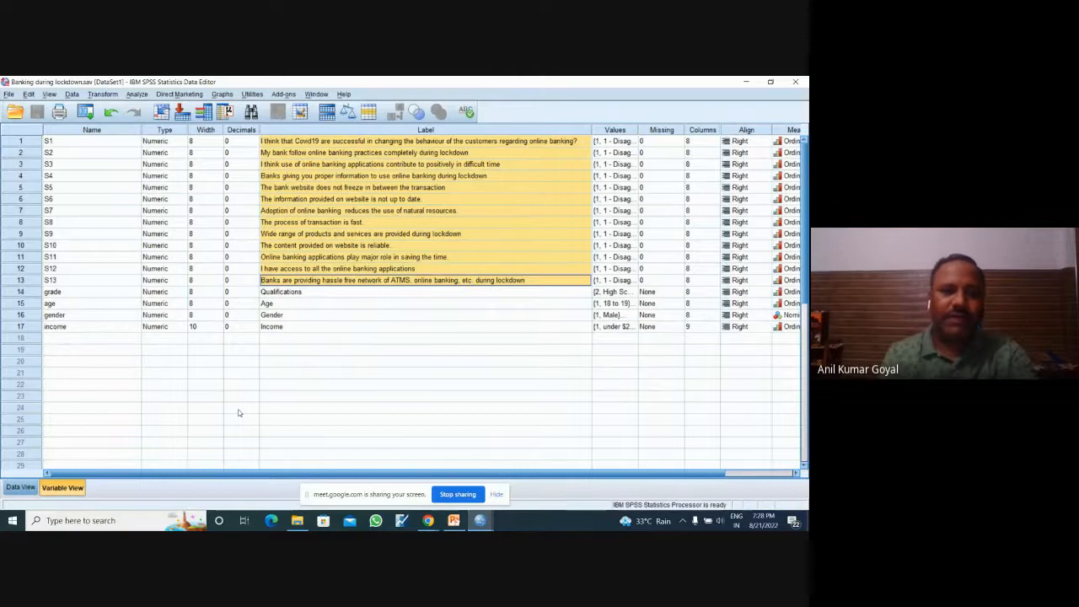
left_click(20, 488)
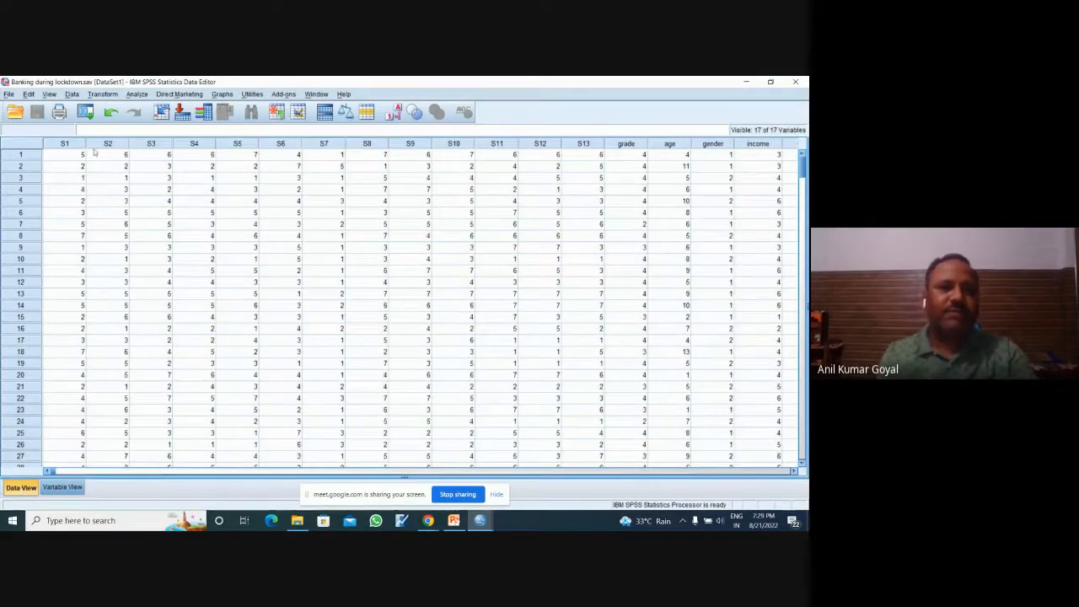
left_click_drag(87, 143, 351, 143)
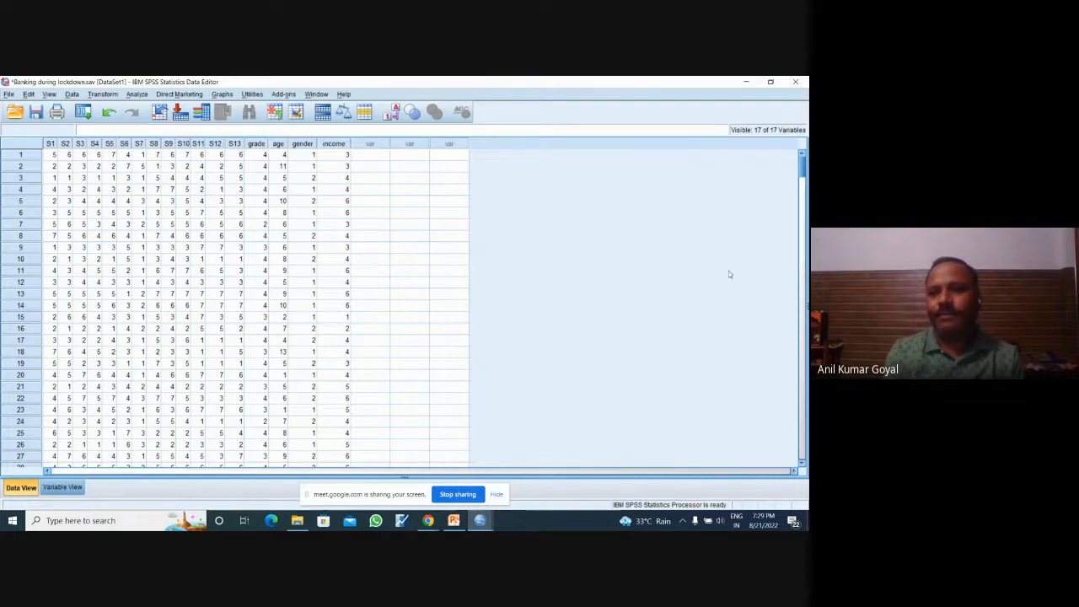
scroll(728, 271, "down", 15)
left_click_drag(801, 202, 802, 112)
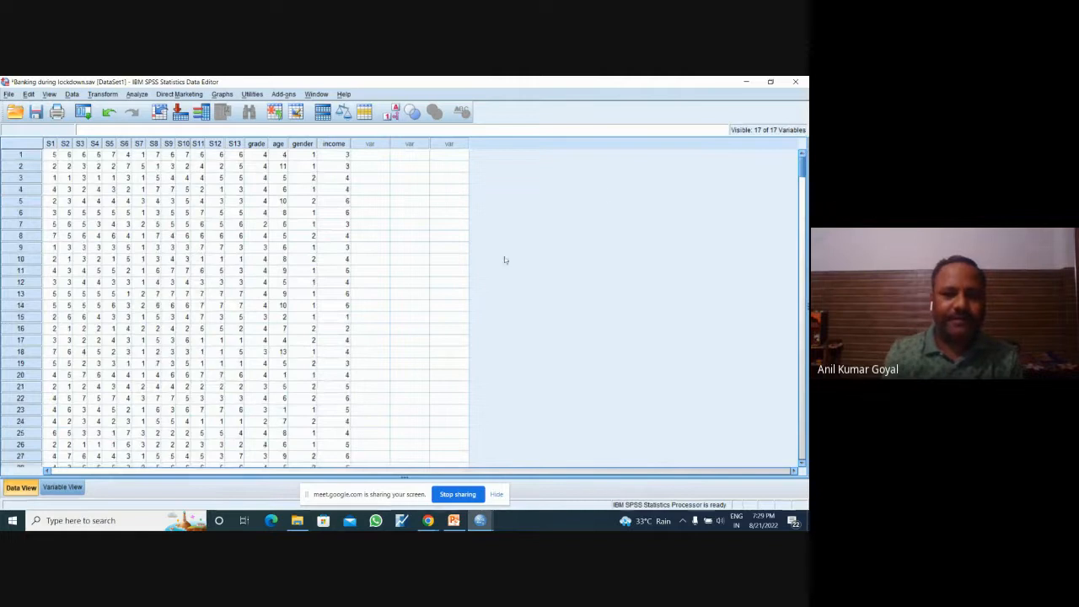
Step: From the variable definitions, start a Factor Analysis and add the thirteen statements S1 to S13 as its variables
left_click(63, 487)
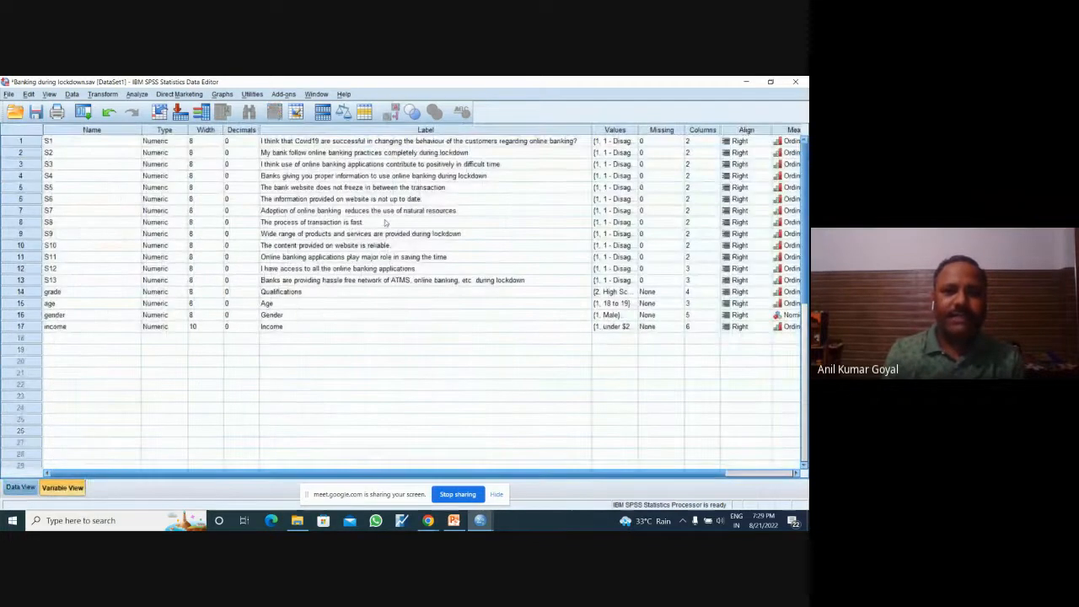
left_click(402, 141)
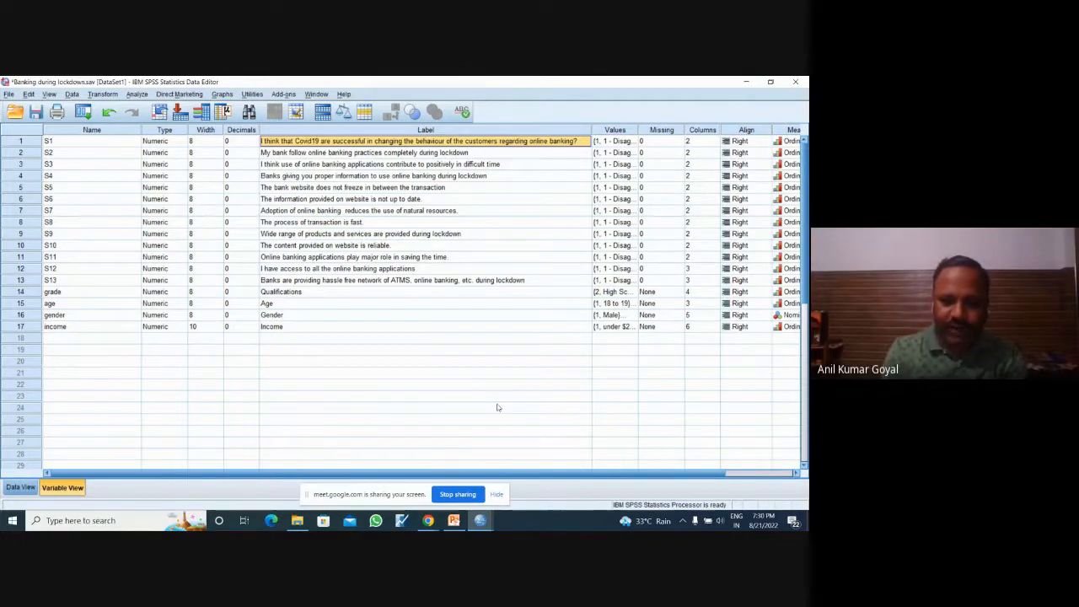
mouse_move(479, 520)
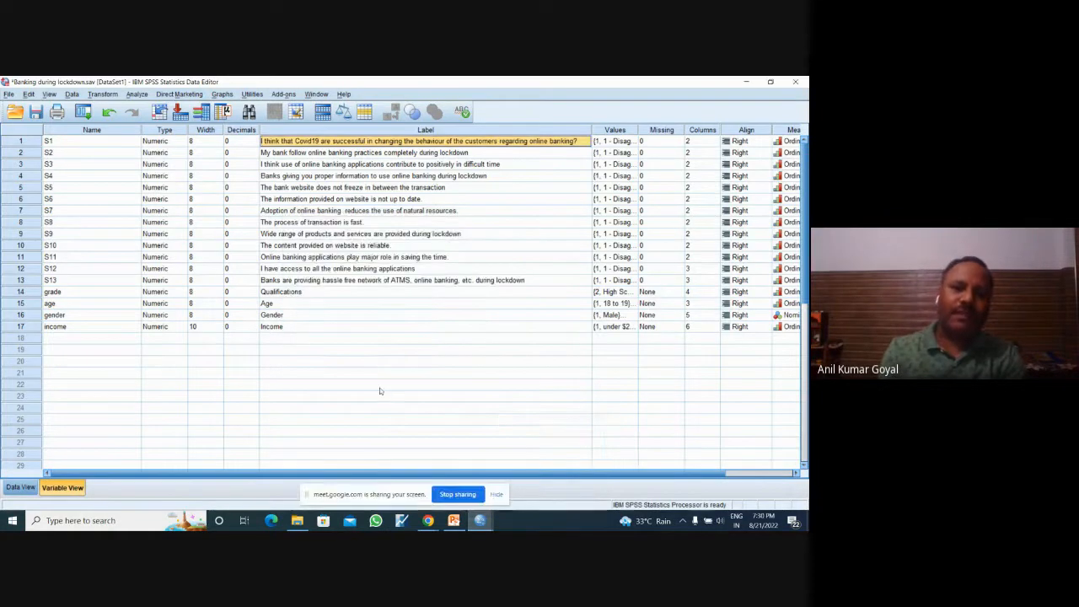
left_click(138, 94)
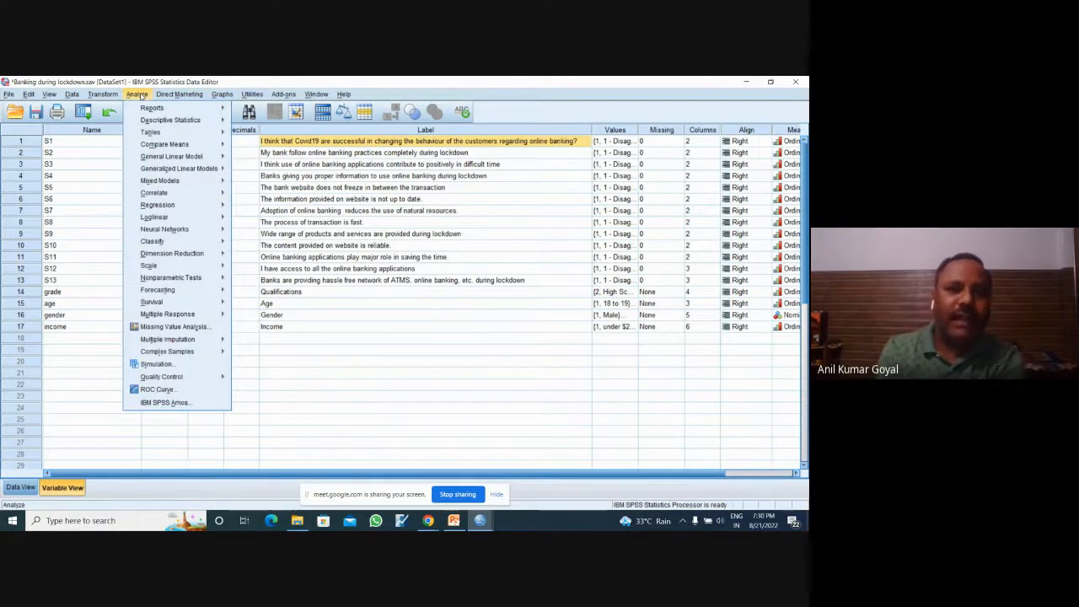
mouse_move(191, 123)
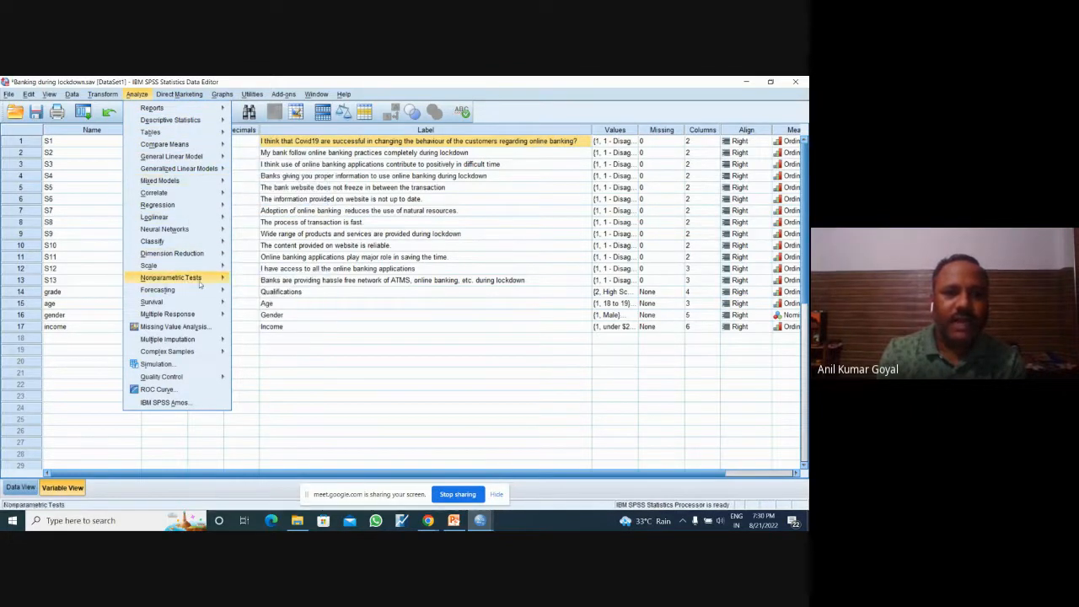
mouse_move(212, 262)
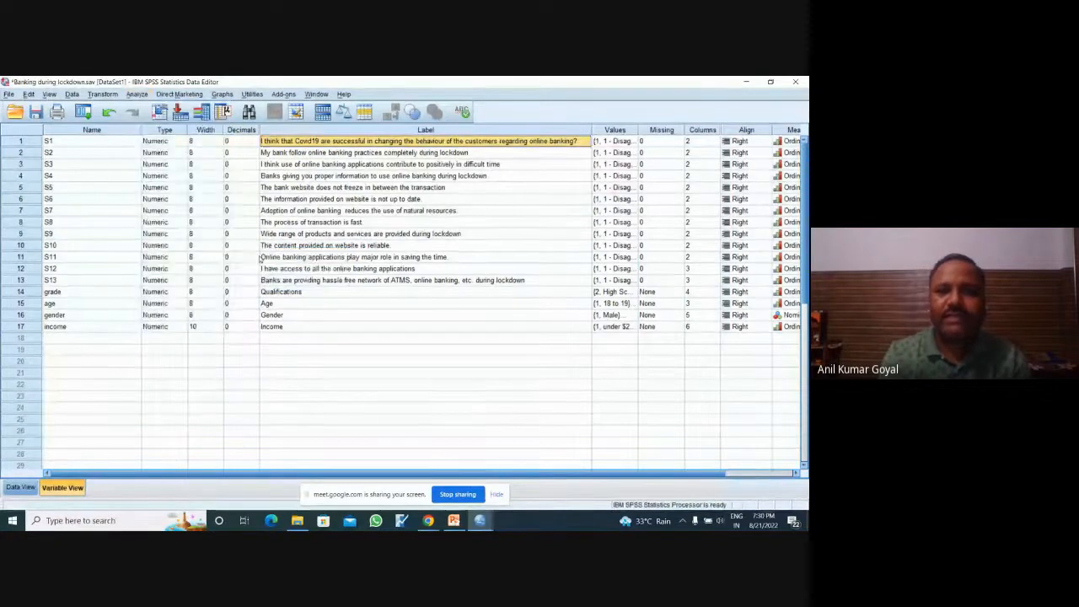
left_click(259, 258)
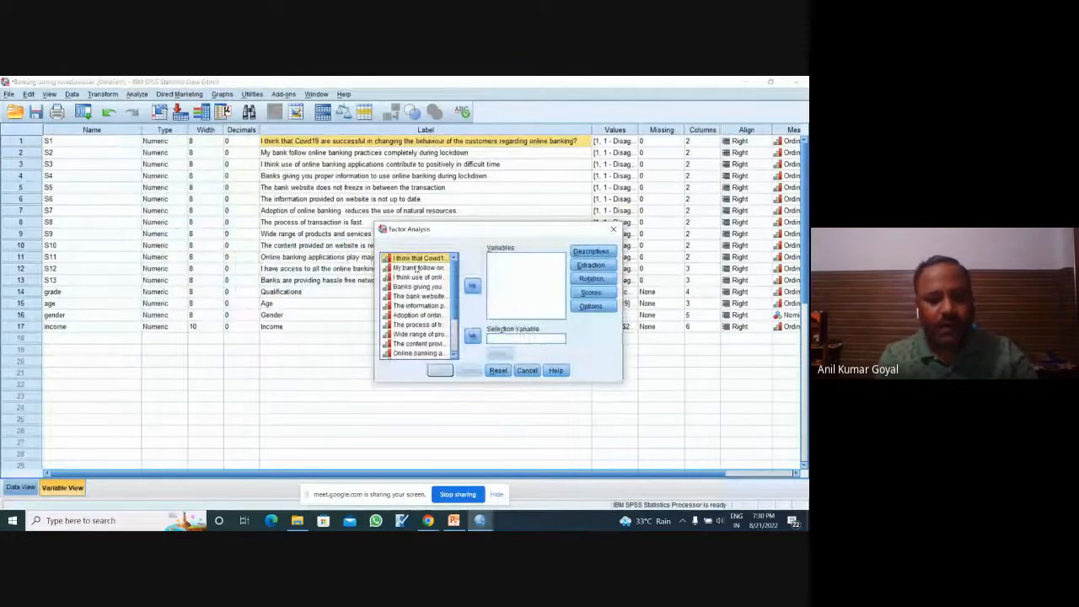
key("shift+Down")
key("shift+Down")
key("shift+Down")
key("shift+Down")
key("shift+Down")
key("shift+Down")
key("shift+Down")
key("shift+Down")
key("shift+Down")
key("shift+Down")
key("shift+Down")
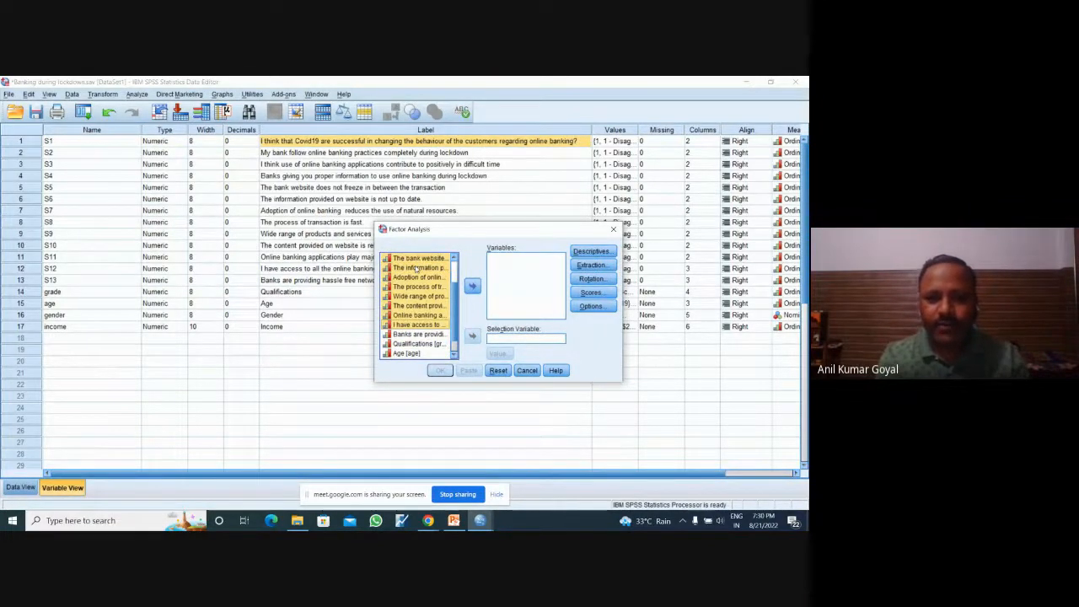
left_click_drag(456, 304, 456, 324)
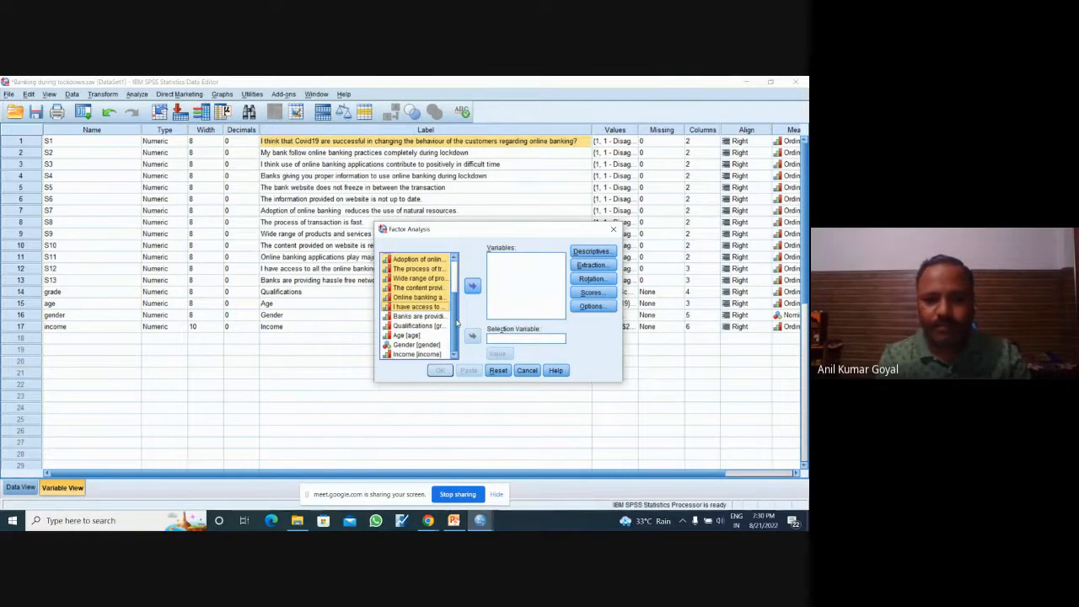
key("shift+Down")
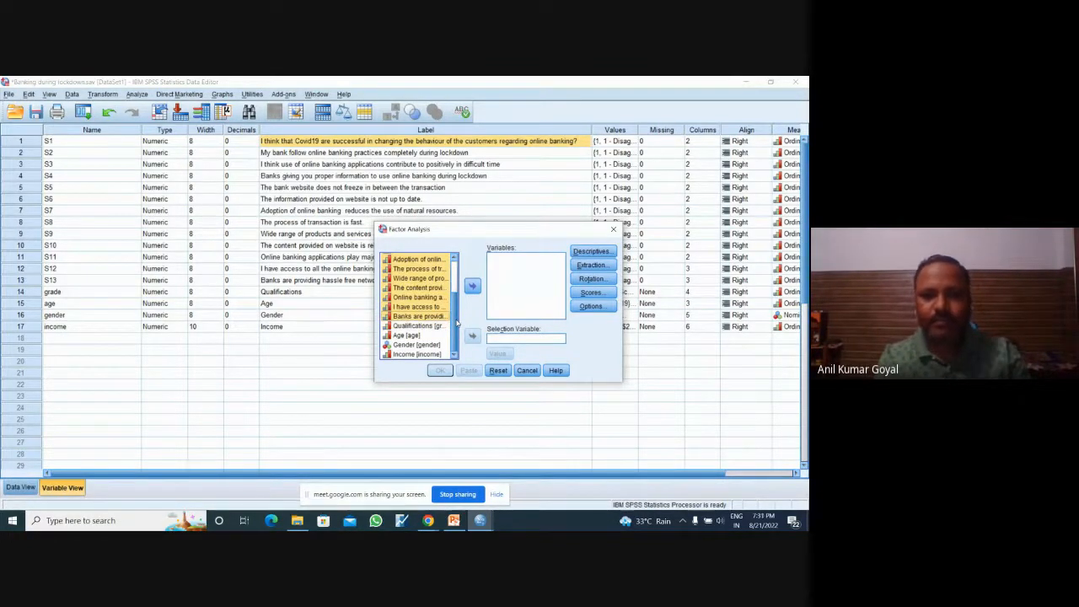
left_click(473, 286)
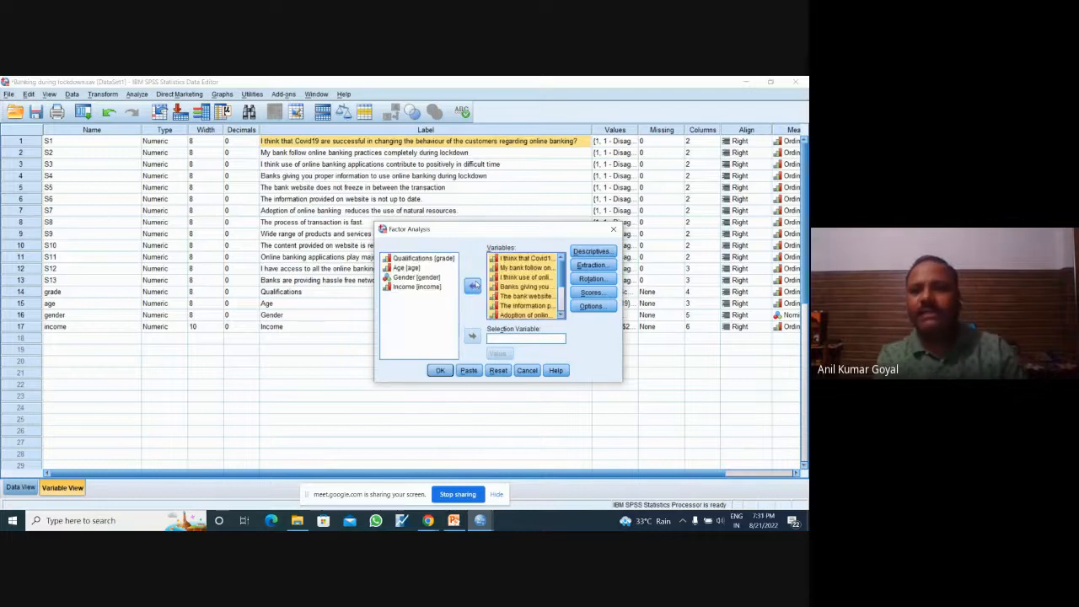
Step: Include KMO and Bartlett's test of sphericity and the anti-image matrices in the factor analysis descriptives
left_click(592, 251)
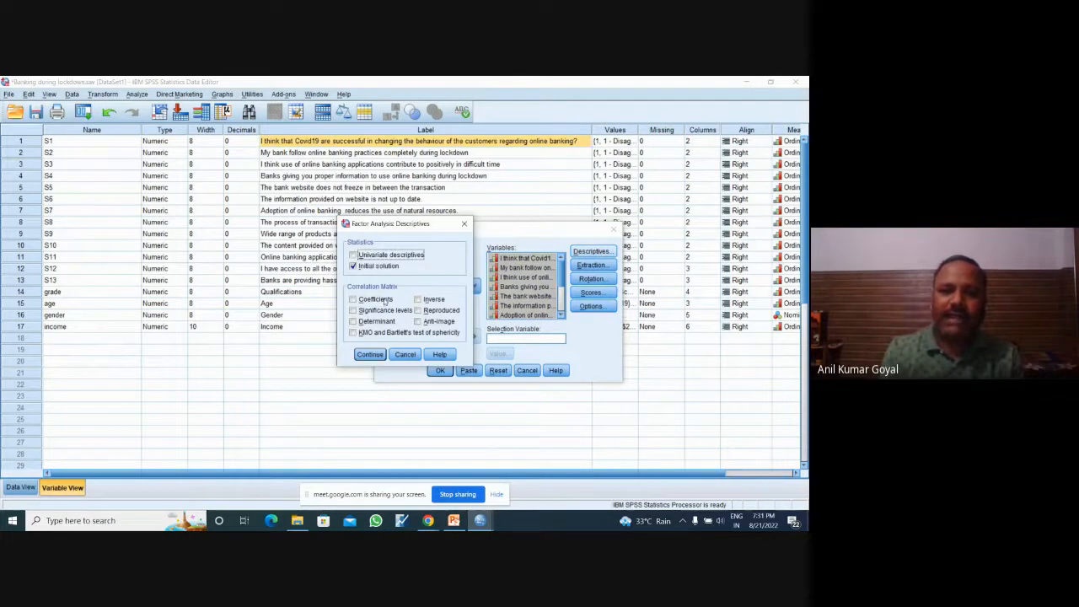
left_click(353, 333)
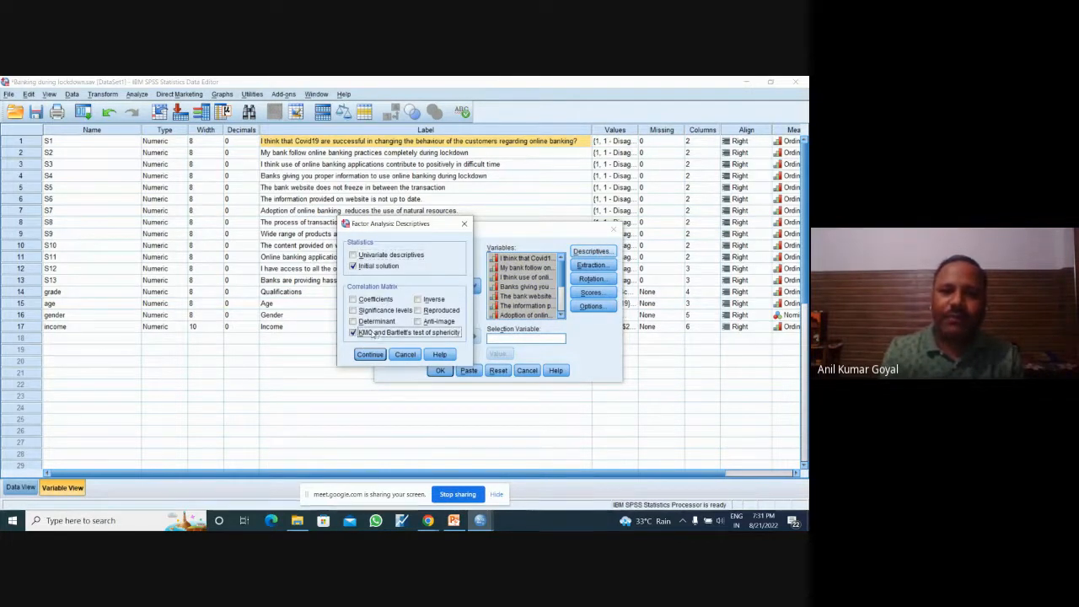
left_click(429, 322)
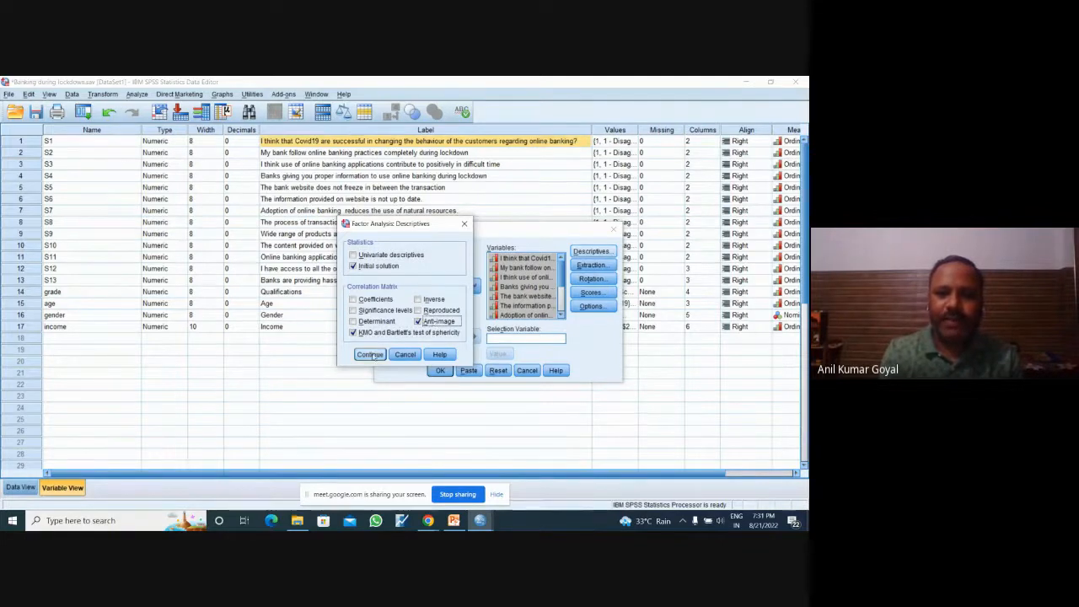
left_click(370, 355)
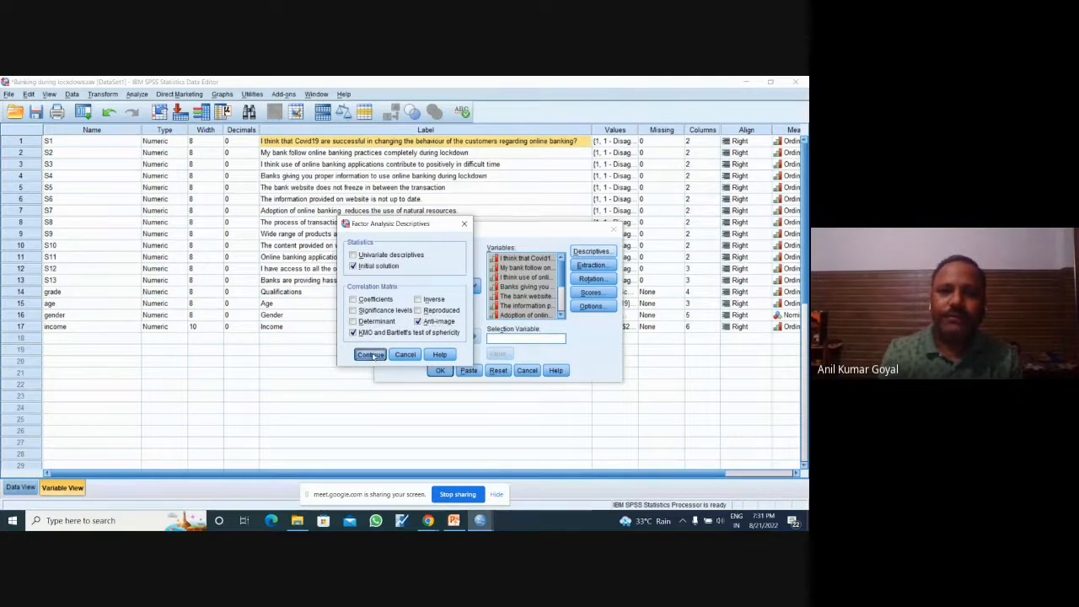
Step: Accept principal components extraction with eigenvalues greater than 1, and set Varimax rotation with a maximum of 250 iterations for convergence
left_click(592, 266)
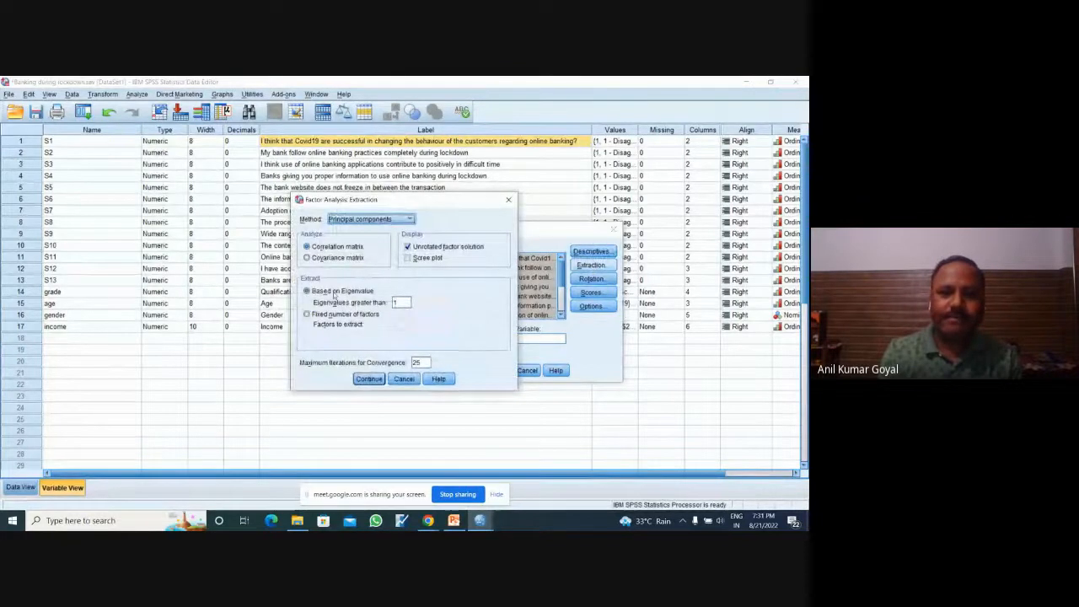
left_click(368, 378)
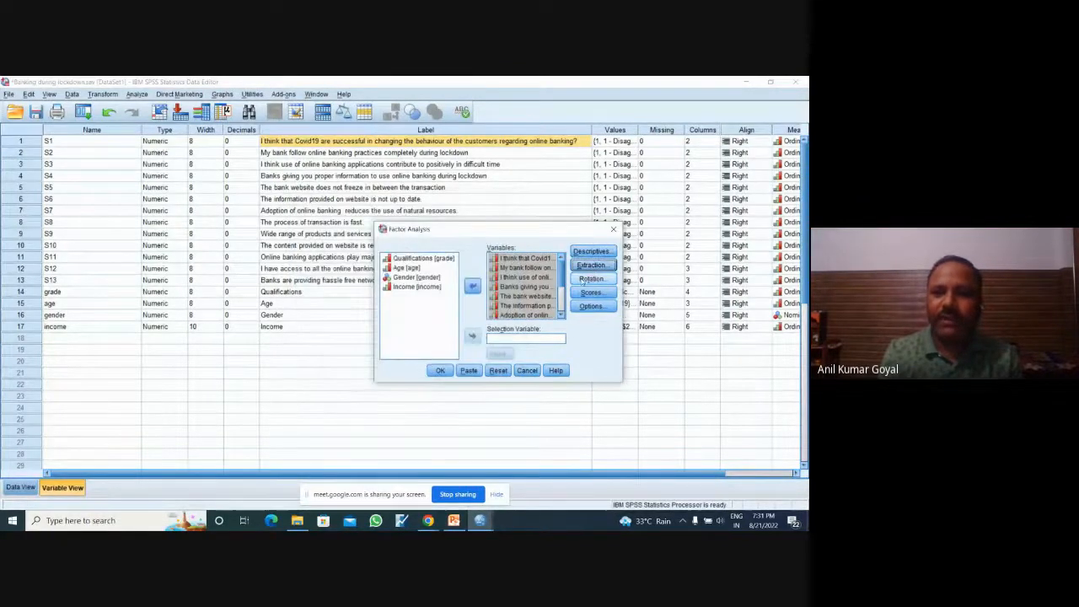
left_click(591, 278)
left_click(347, 263)
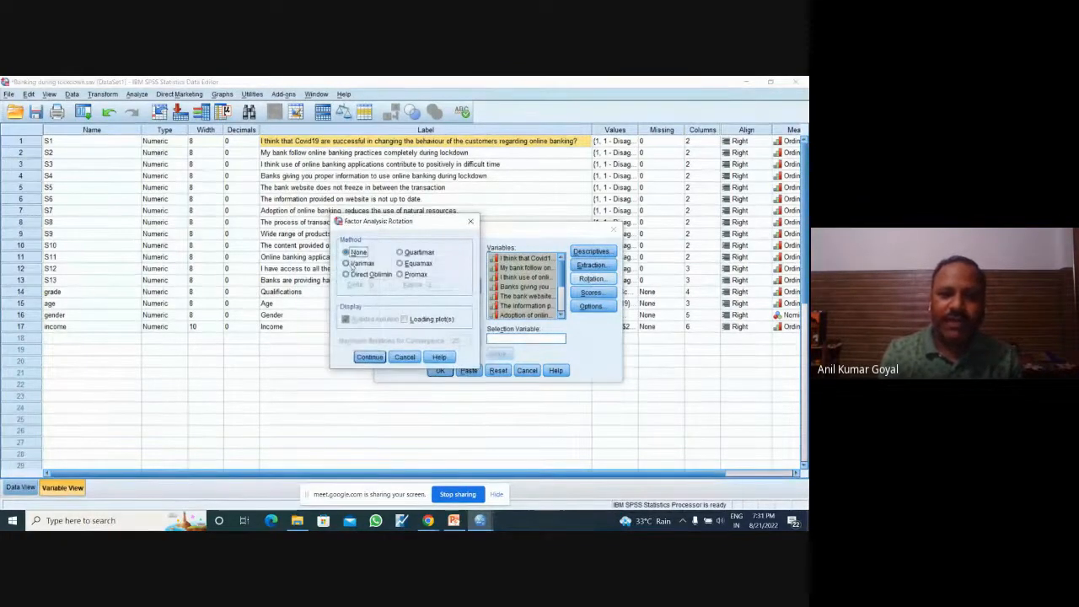
left_click(456, 341)
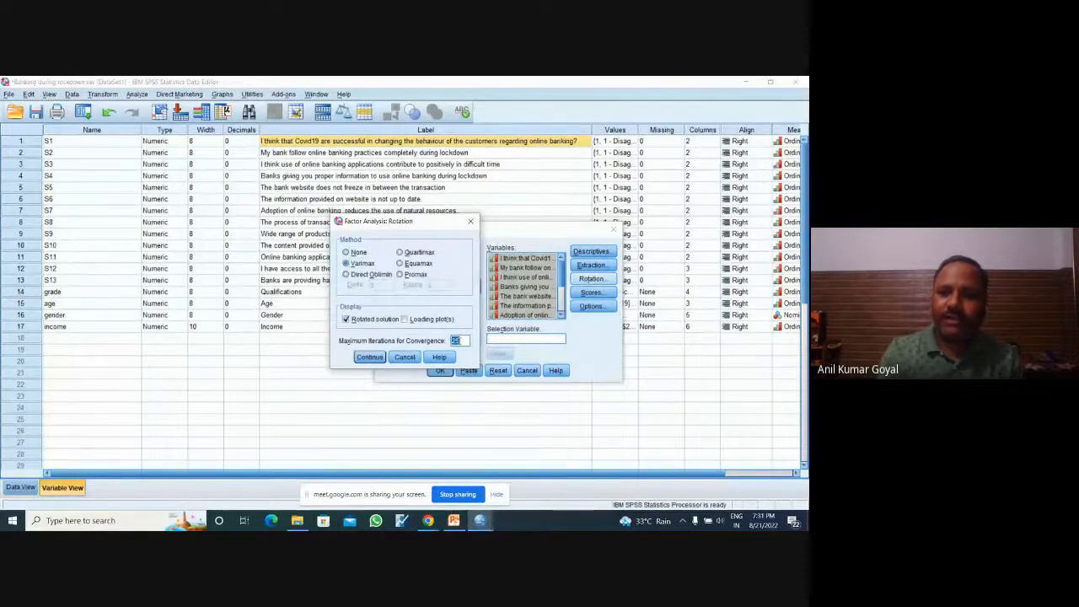
type("0")
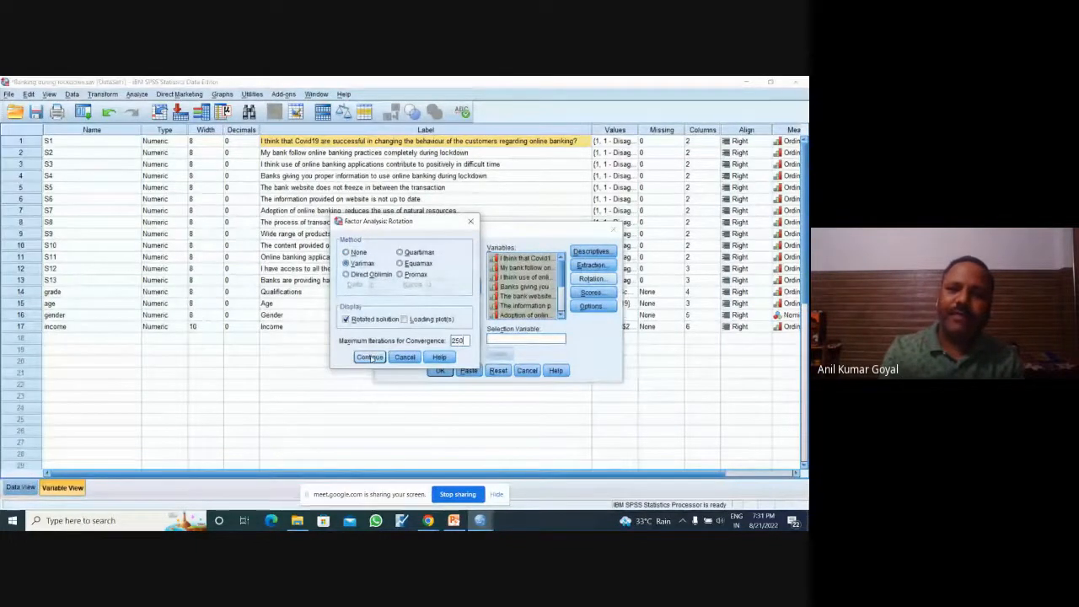
left_click(371, 358)
Step: Leave the factor scores unsaved, sort coefficients by size and suppress those below .4, and run the factor analysis
left_click(592, 291)
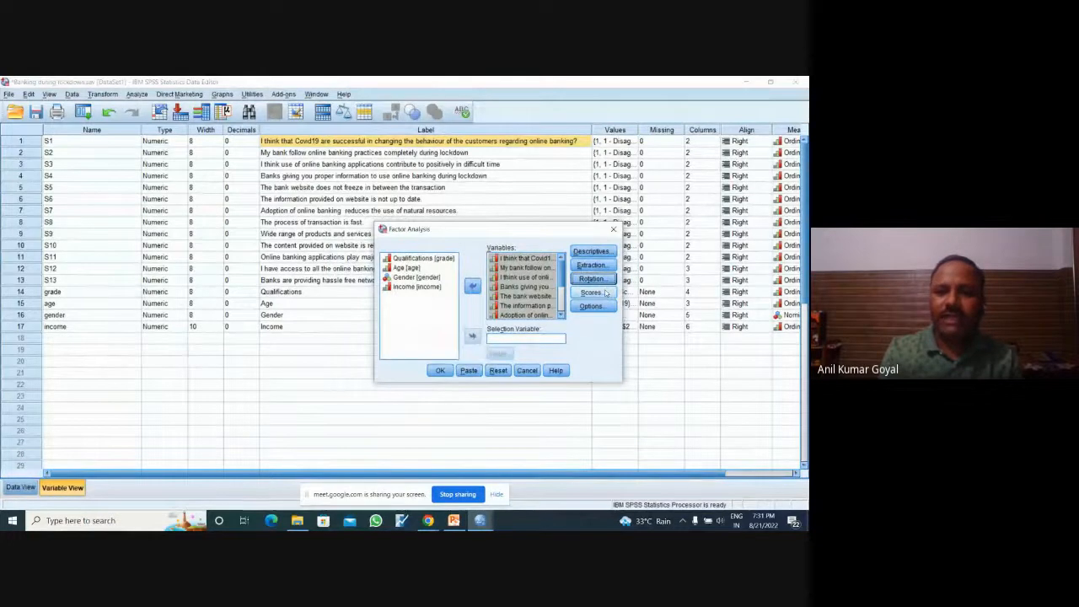
left_click(369, 340)
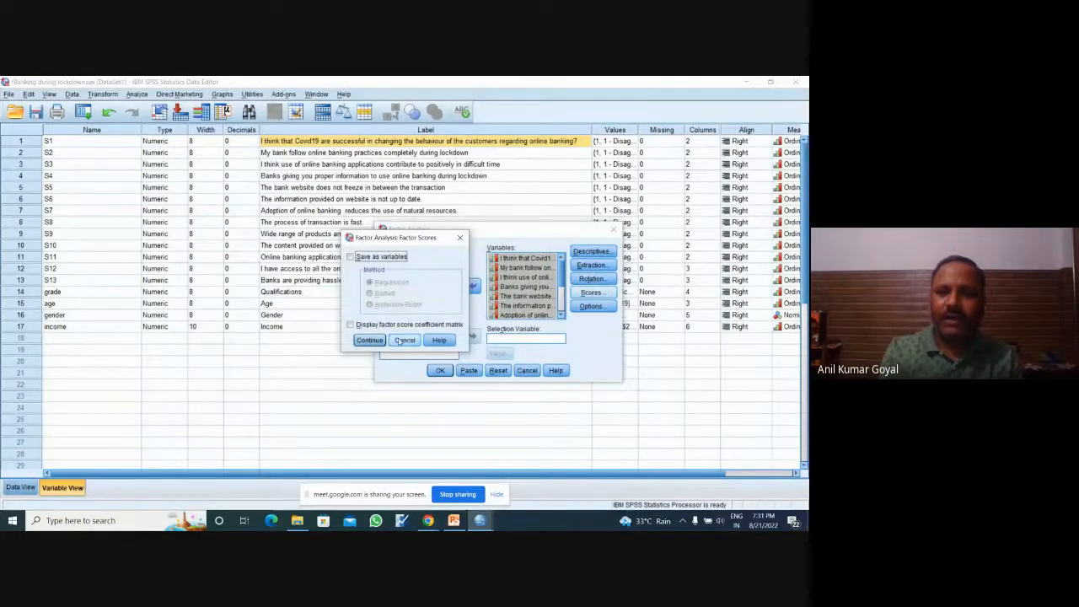
left_click(592, 306)
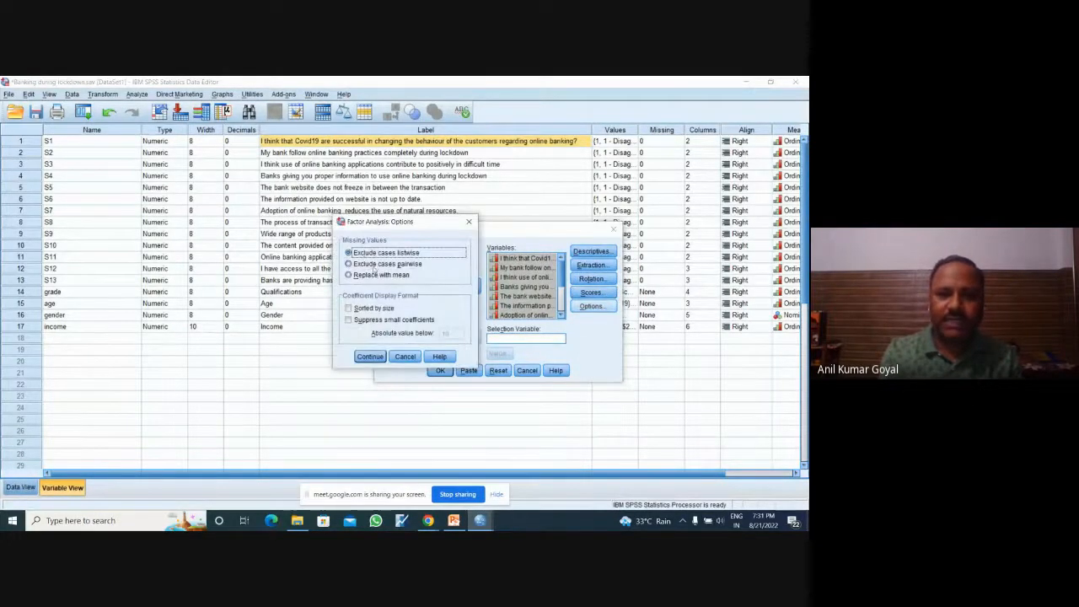
left_click(363, 309)
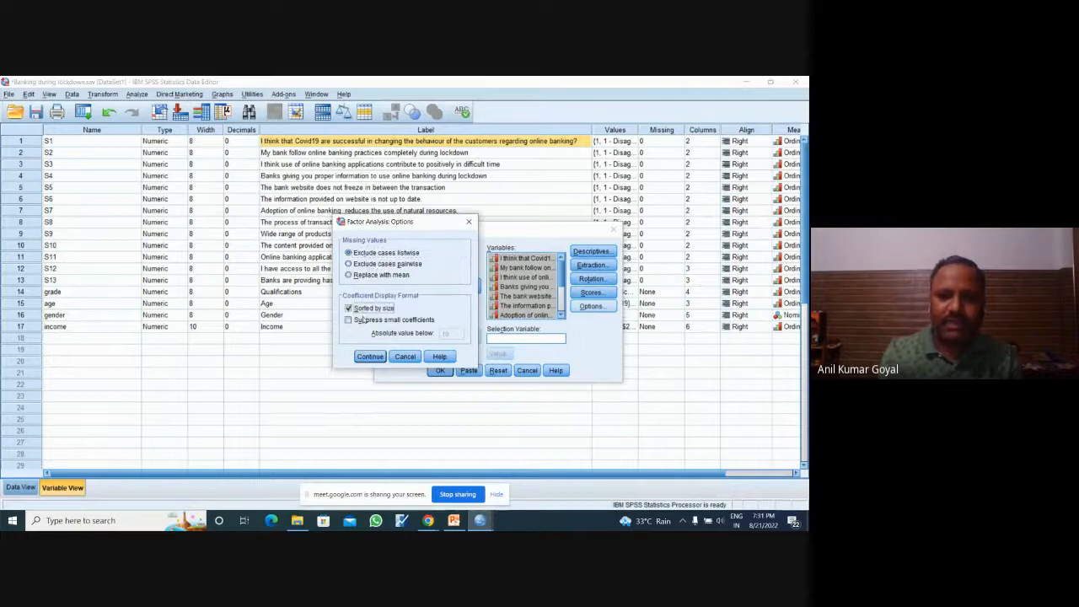
left_click(364, 320)
double_click(456, 333)
type(".4")
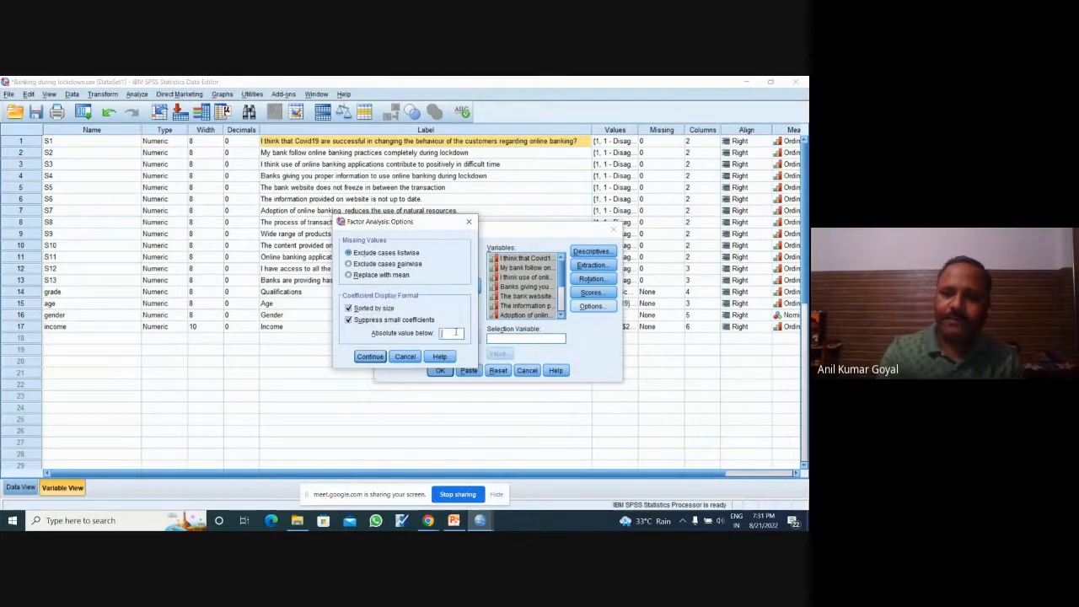
left_click(369, 356)
left_click(439, 371)
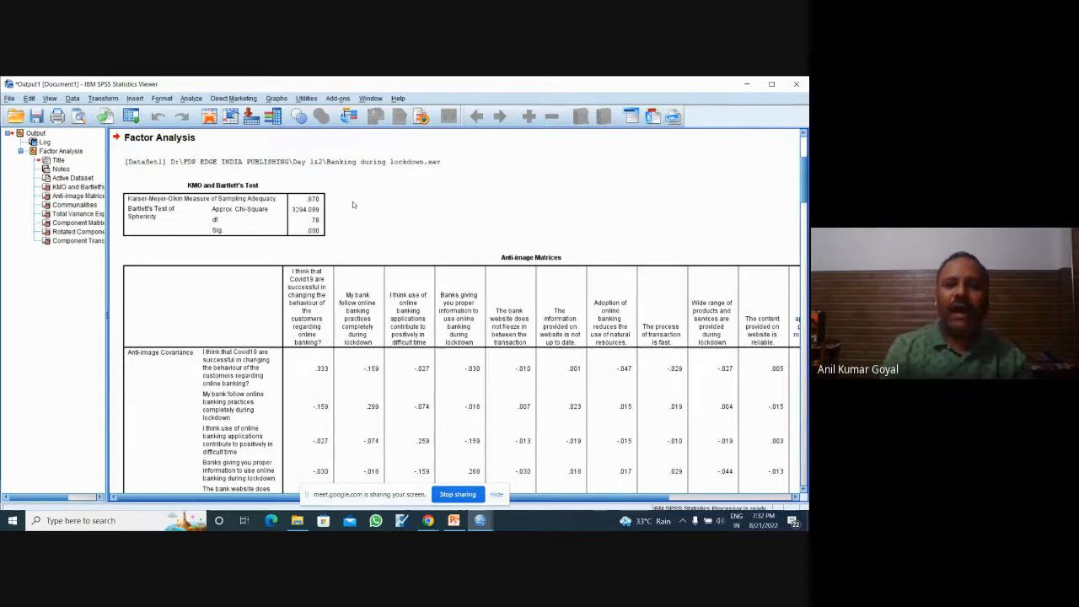
Step: Look over the case values in the banking dataset, and return to the output to examine the KMO and Bartlett's Test significance
mouse_move(482, 522)
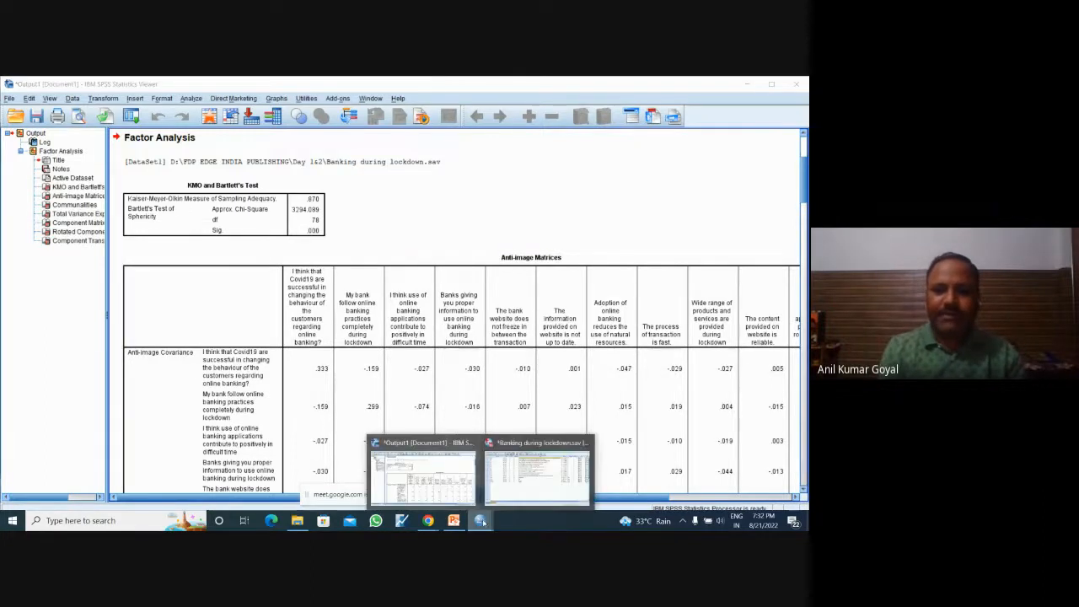
left_click(533, 486)
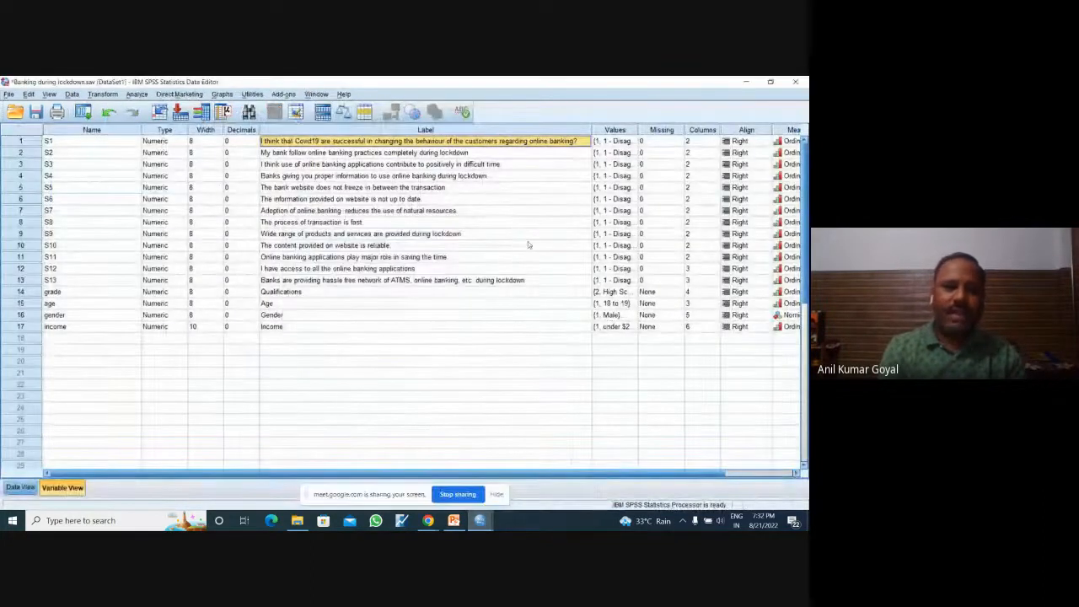
left_click(21, 487)
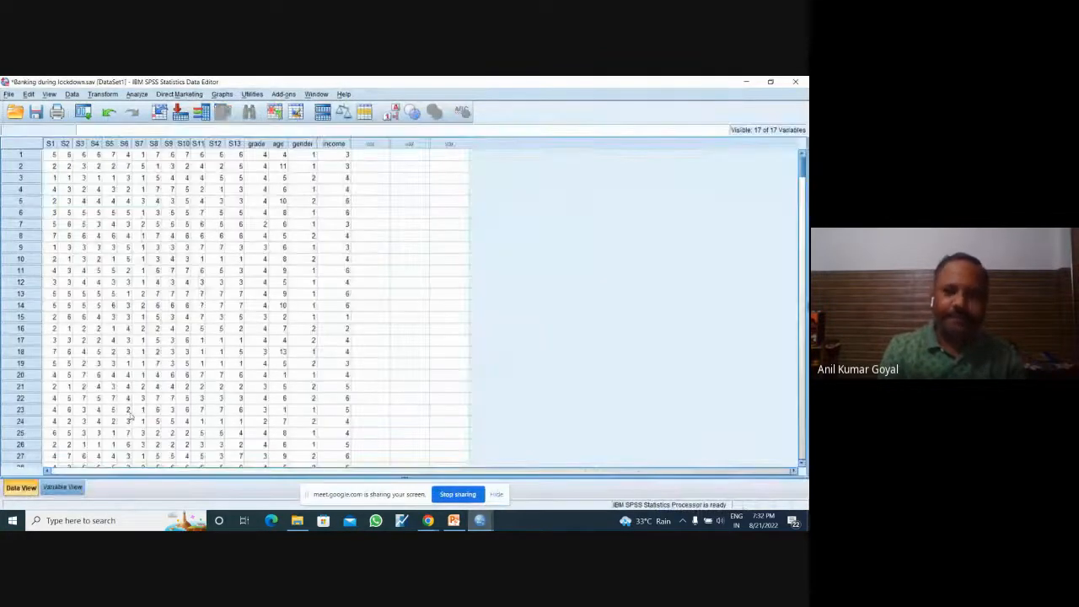
mouse_move(806, 174)
left_mouse_down()
mouse_move(807, 455)
mouse_move(793, 306)
mouse_move(802, 168)
left_mouse_up()
mouse_move(479, 520)
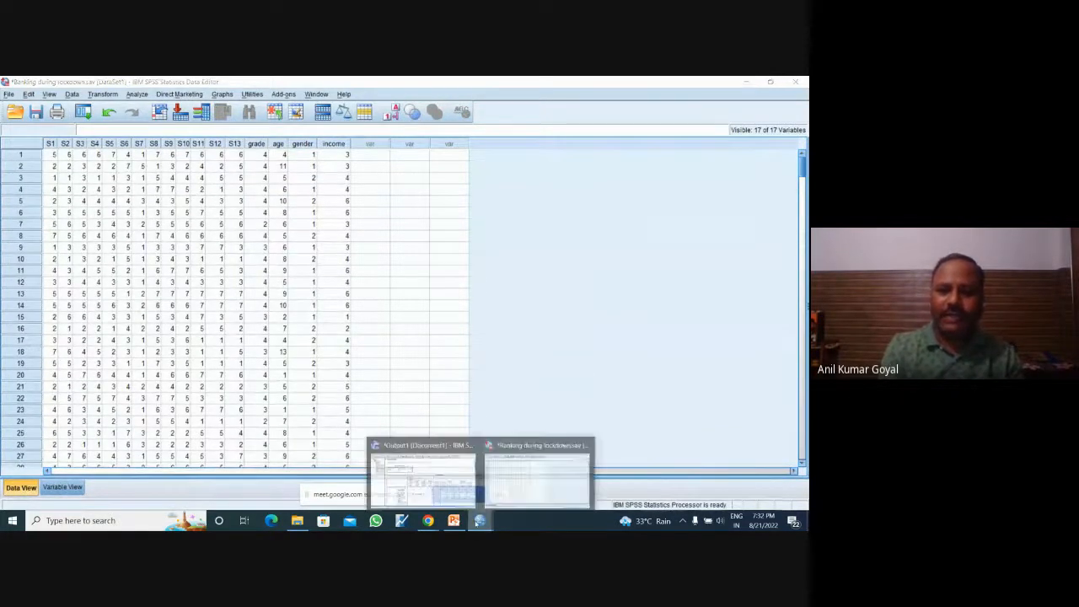
left_click(434, 477)
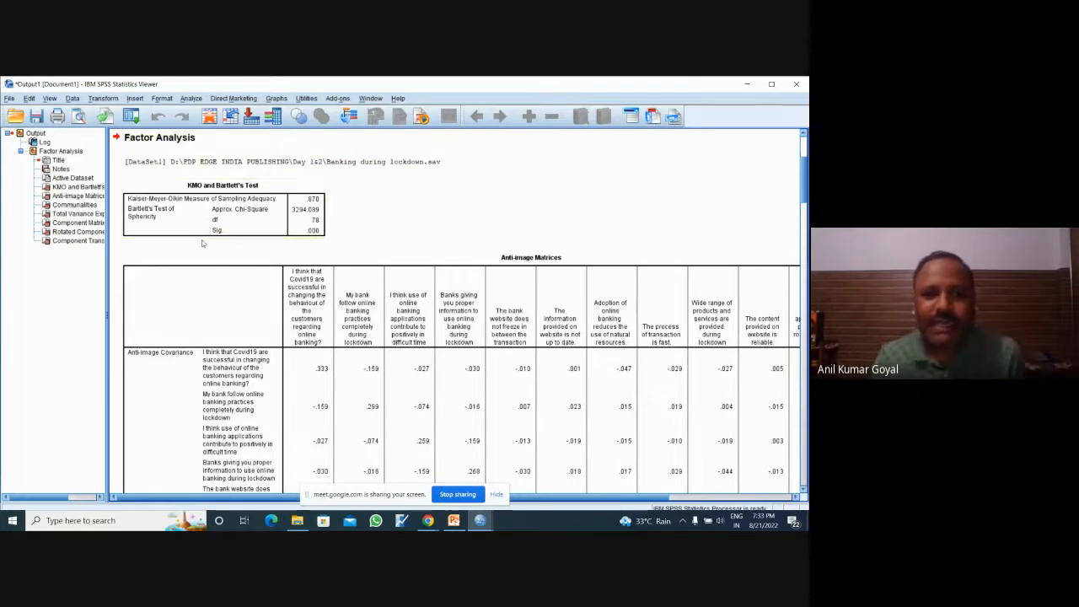
left_click(316, 230)
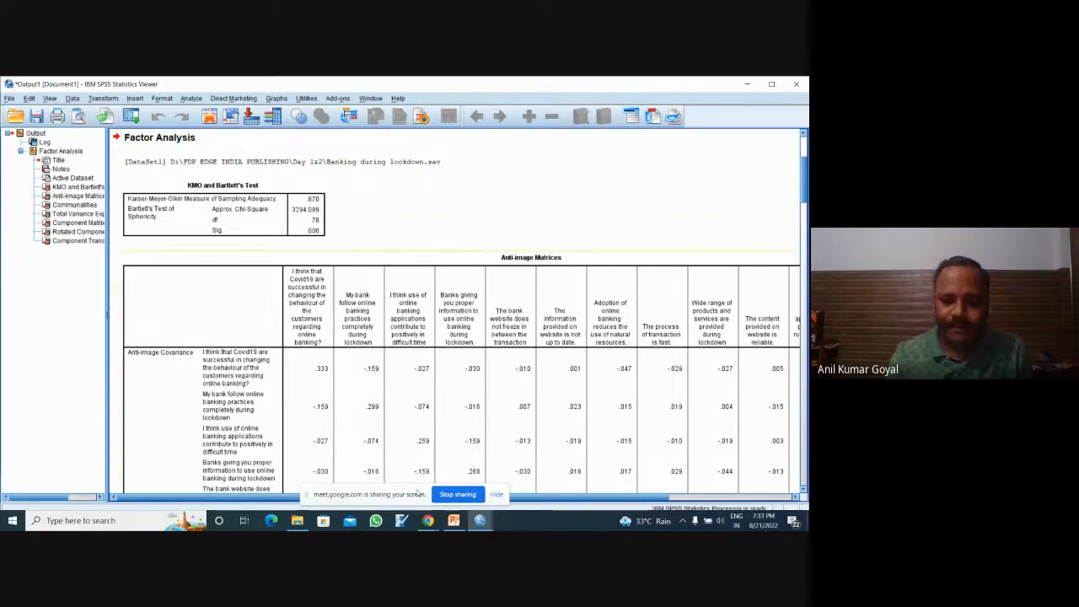
Step: Switch to the Google Meet call in Chrome to check the meeting, and return to the SPSS output
mouse_move(428, 520)
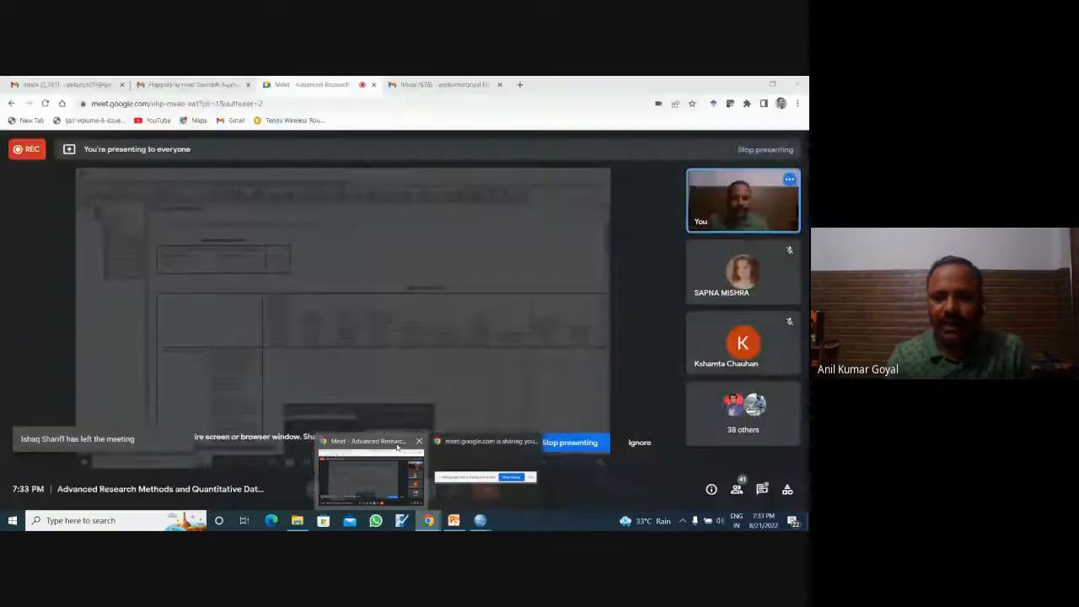
left_click(398, 448)
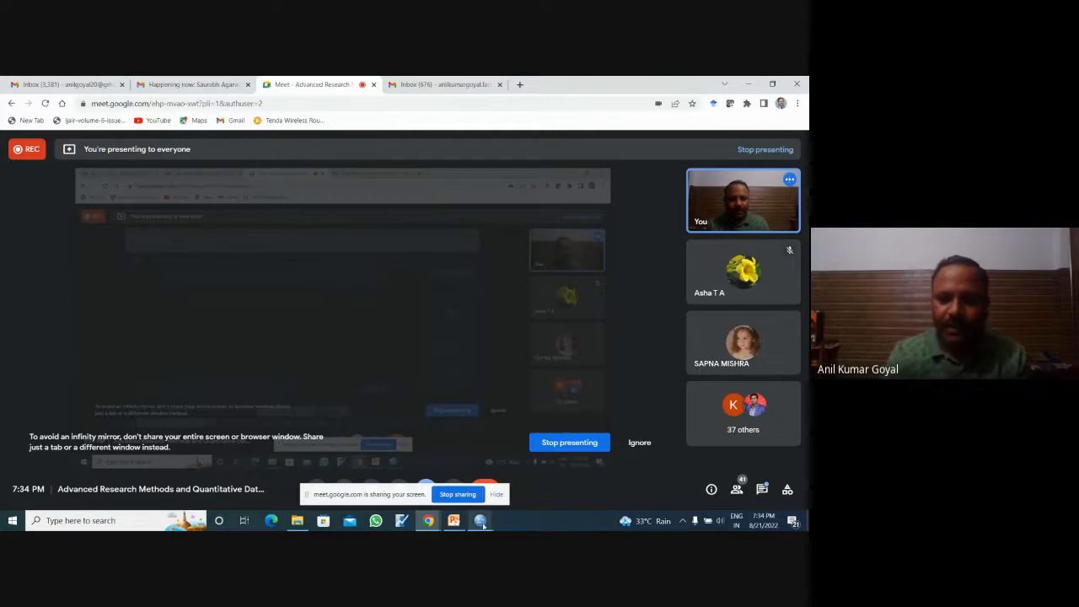
mouse_move(483, 526)
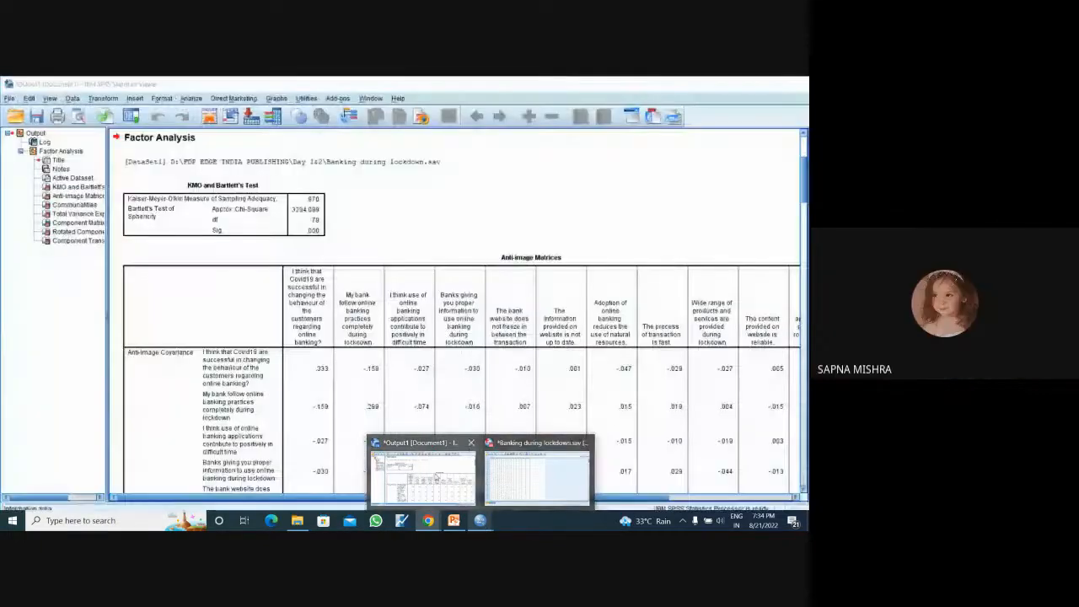
left_click(431, 480)
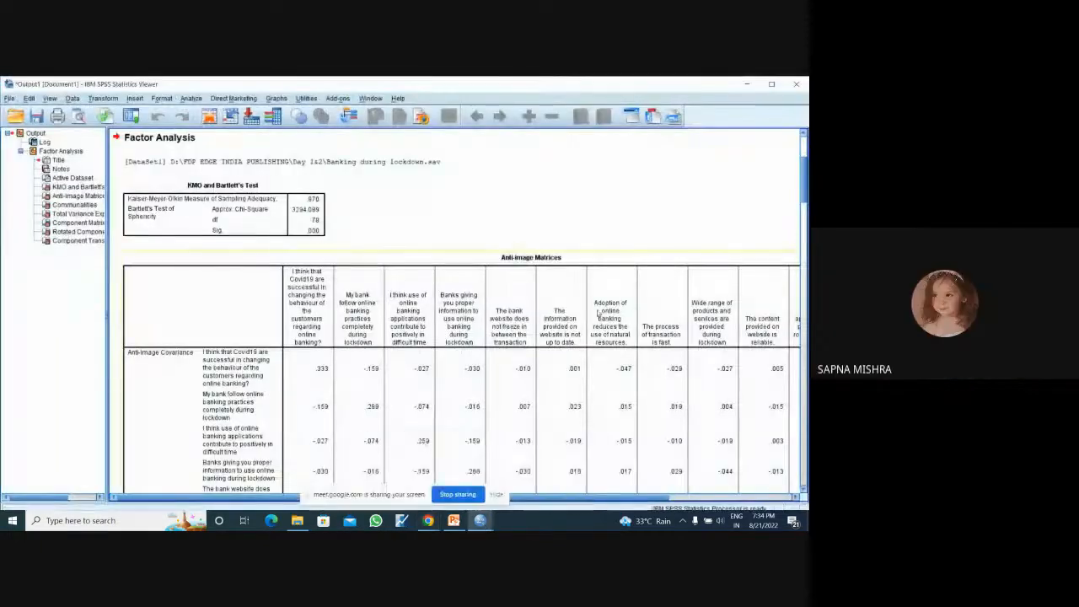
Step: Copy the Anti-image Matrices table from the factor analysis output
right_click(203, 278)
left_click(190, 175)
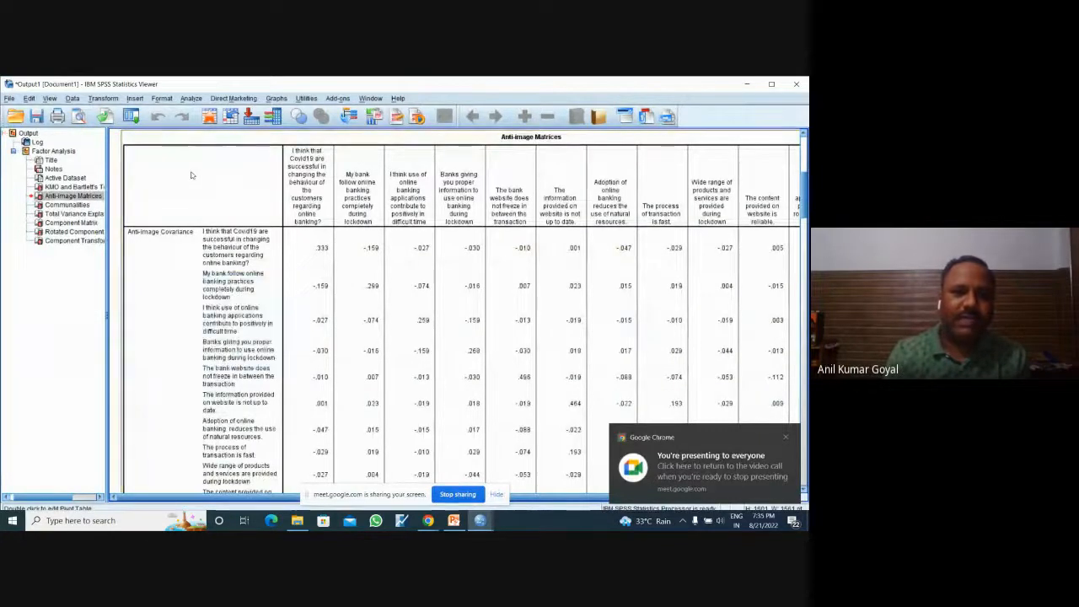
right_click(191, 175)
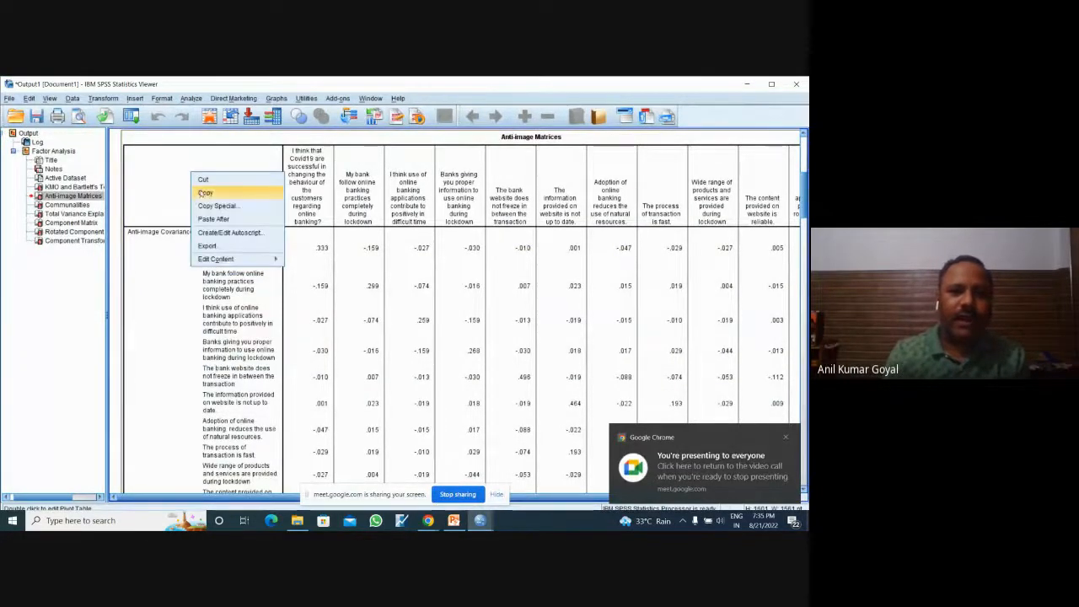
left_click(205, 192)
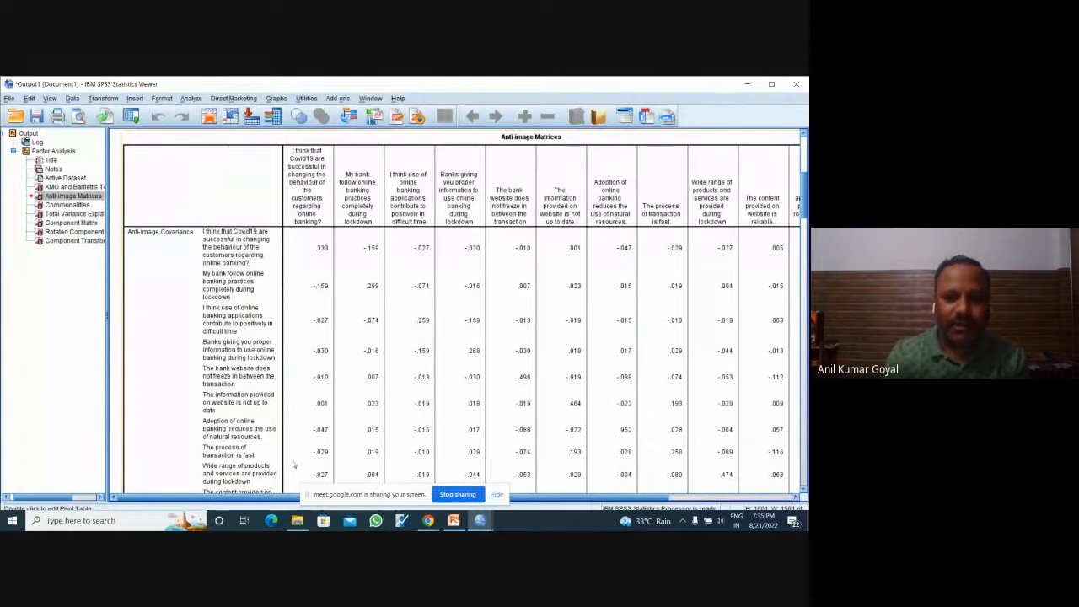
Step: Switch to File Explorer and create a new Microsoft Excel worksheet in the Day 1&2 folder
left_click(297, 520)
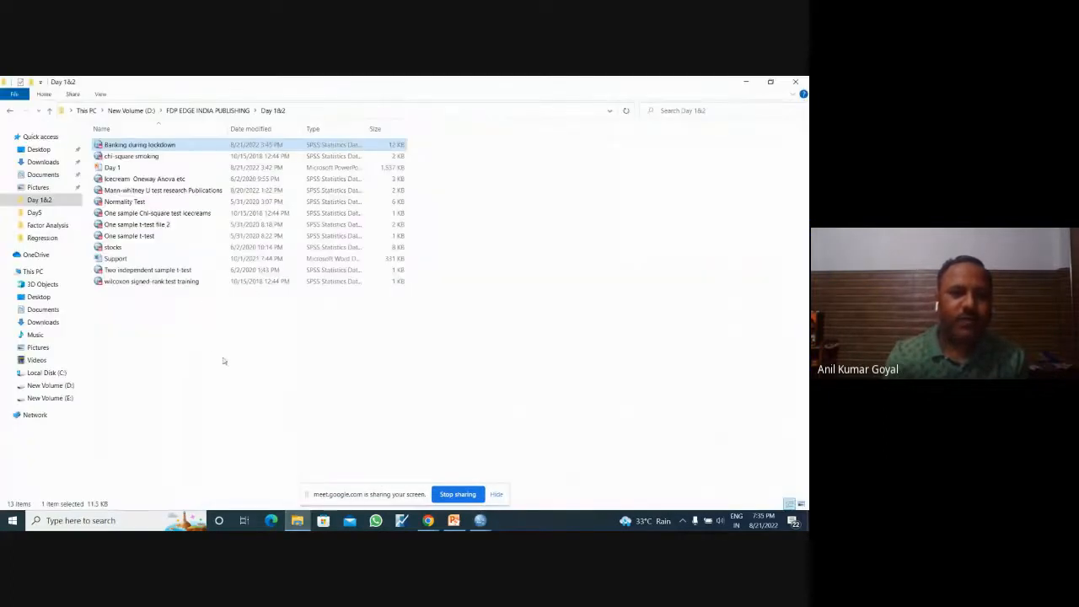
right_click(186, 333)
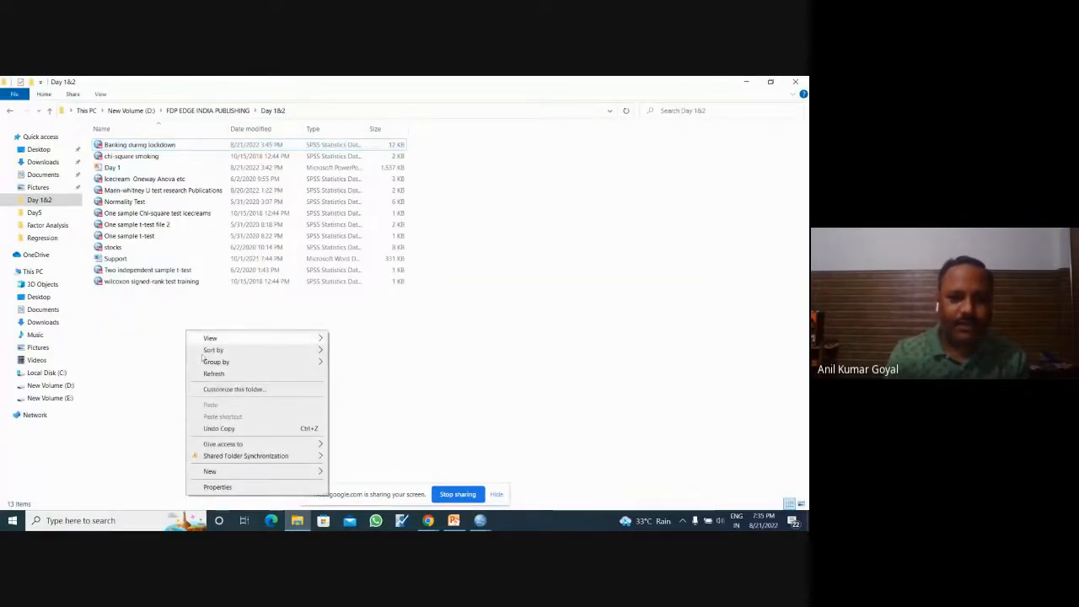
mouse_move(274, 473)
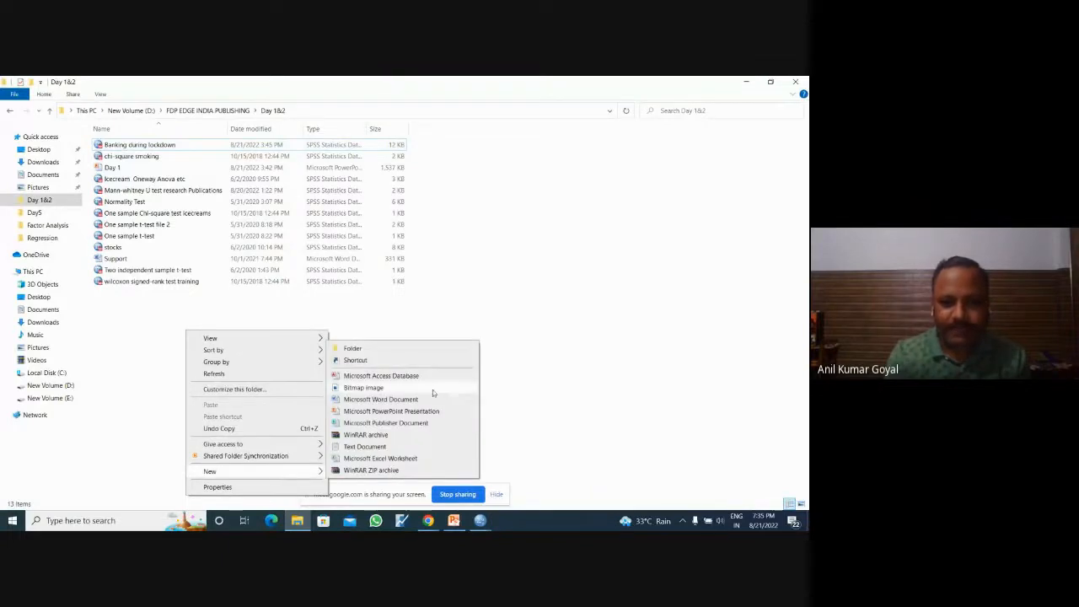
left_click(393, 458)
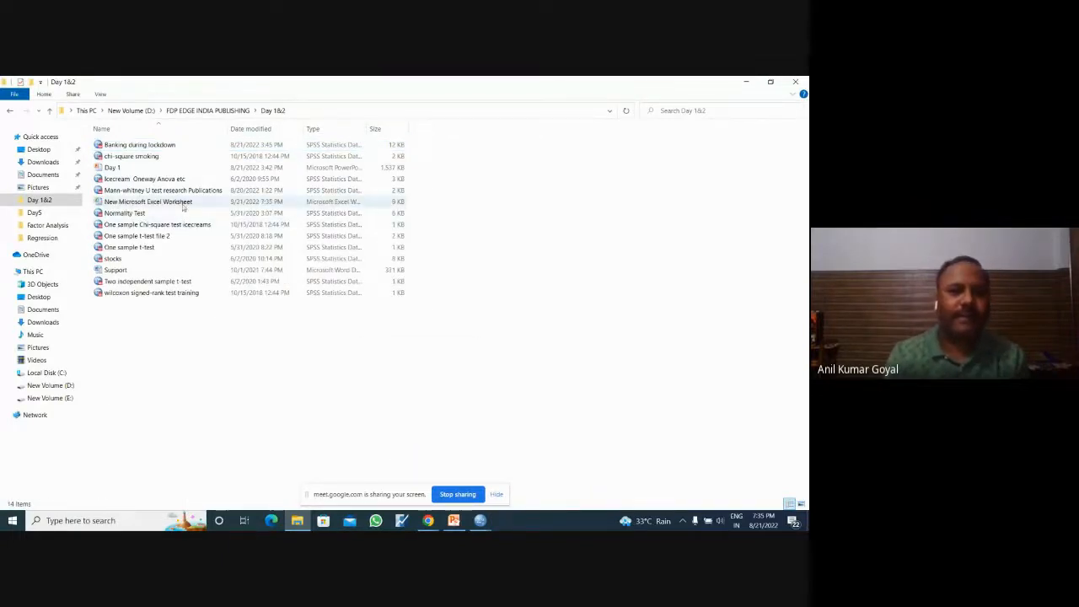
Step: Open the new worksheet in Excel, dismiss the activation notice, maximize the window and paste the Anti-image Matrices table at cell A1
double_click(183, 204)
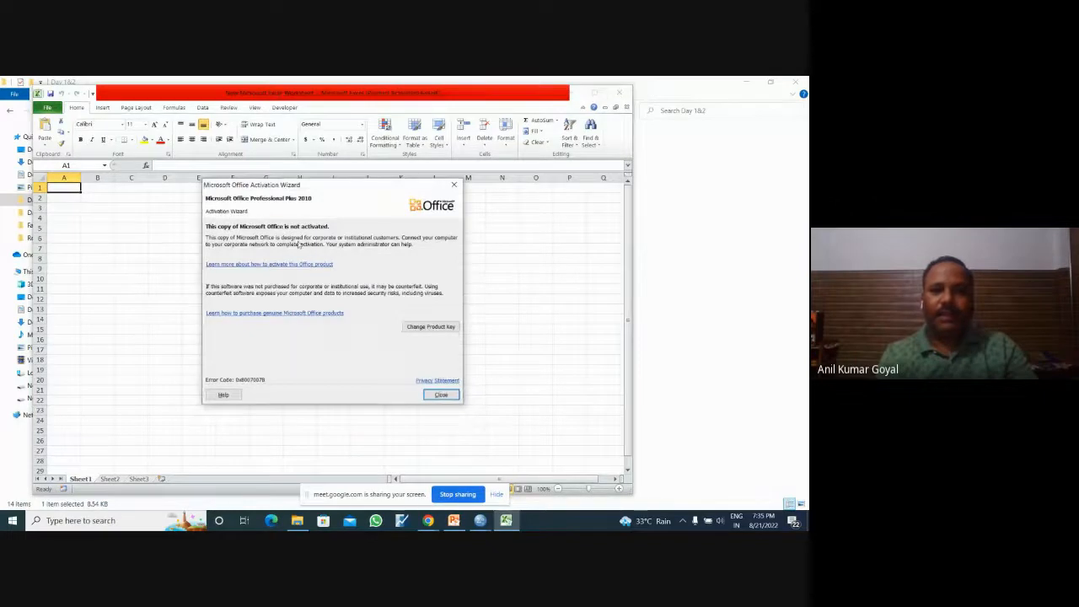
left_click(454, 185)
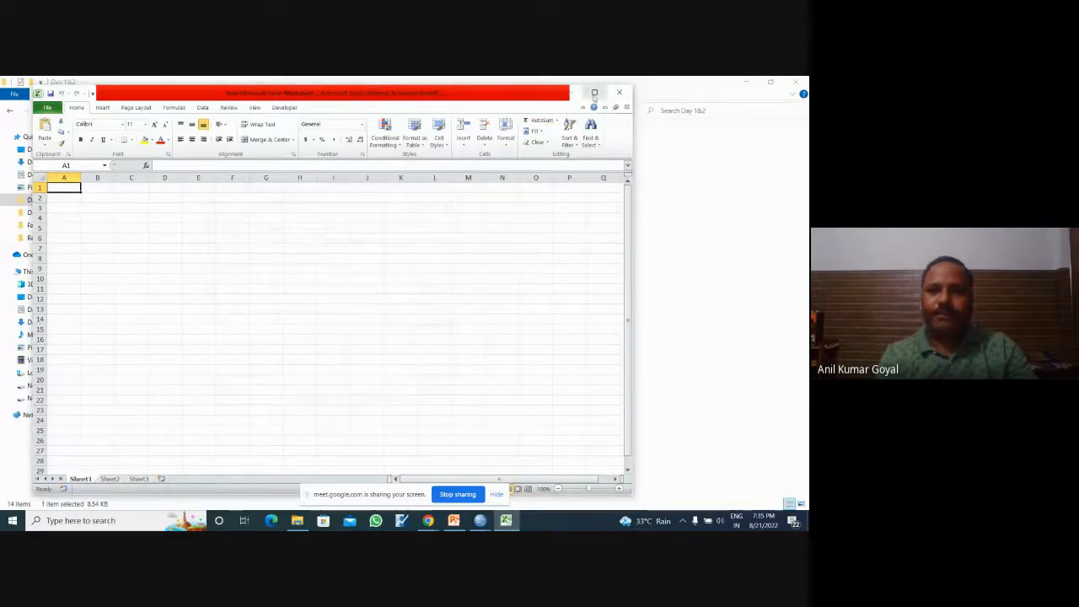
left_click(595, 92)
key("ctrl+v")
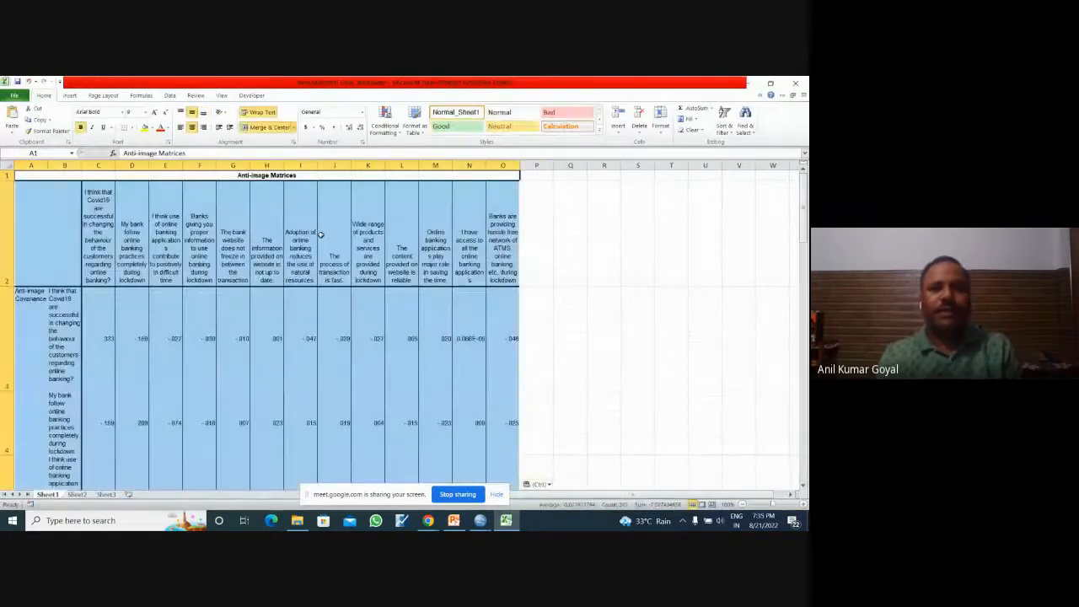
left_click(528, 229)
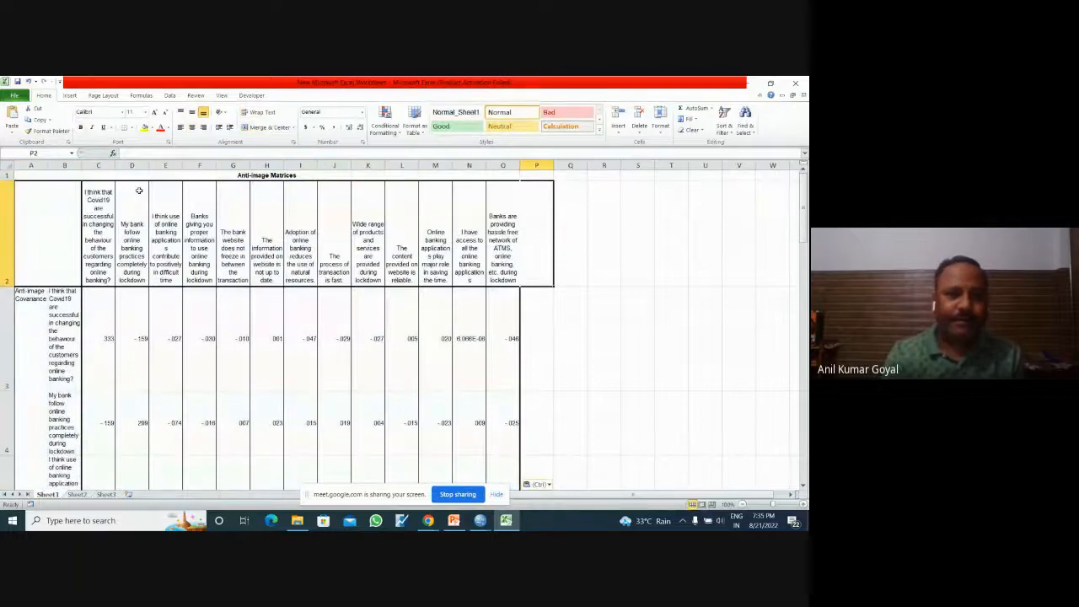
Step: Enlarge the worksheet view to 140% and look over the Anti-image Matrices table from its title row
double_click(83, 167)
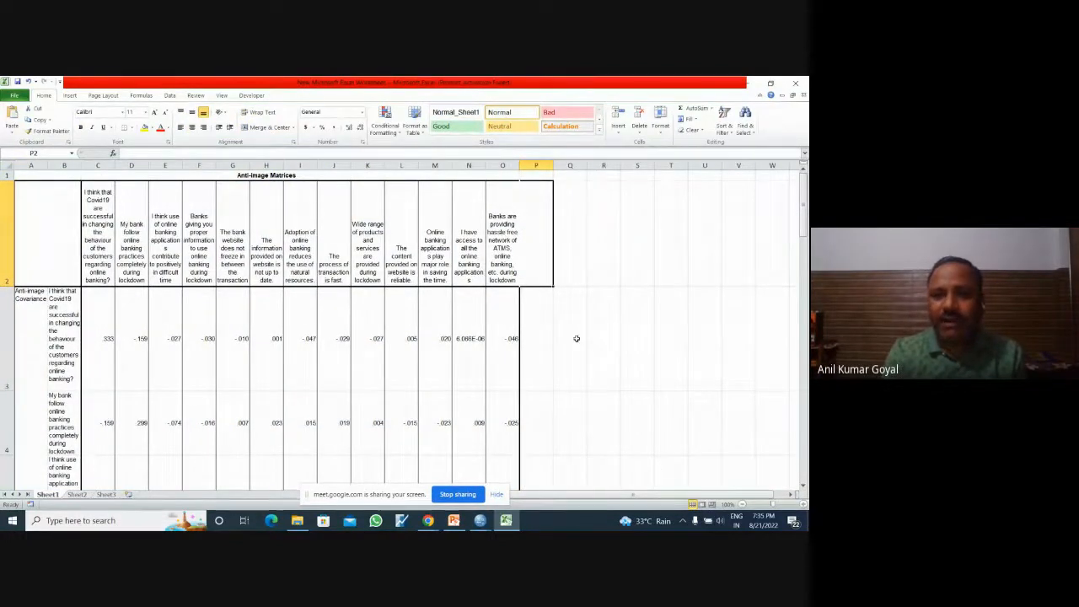
scroll(804, 487, "down", 2)
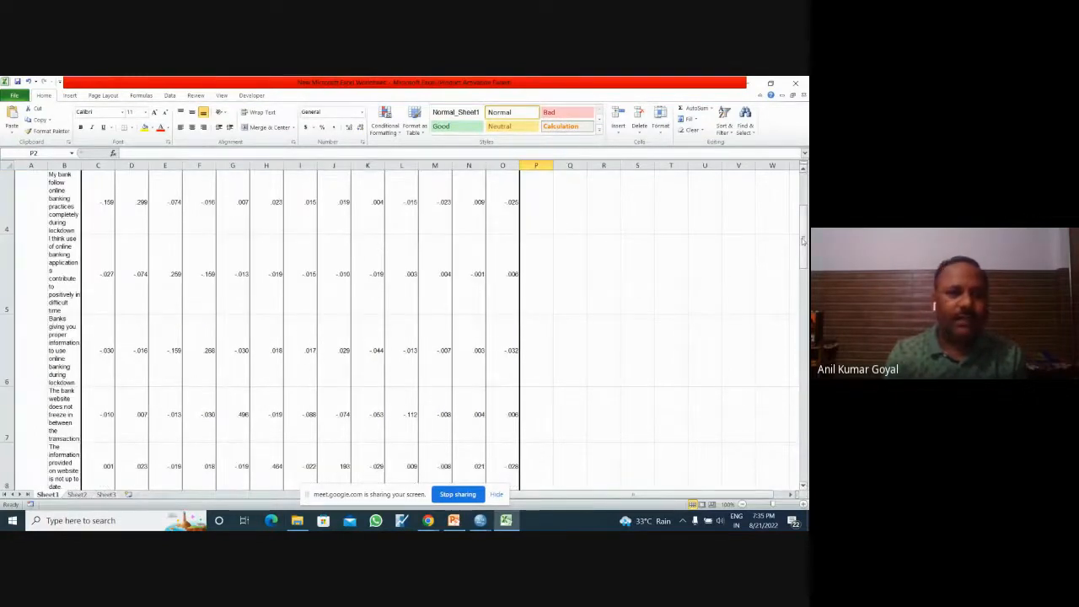
left_click_drag(803, 240, 803, 224)
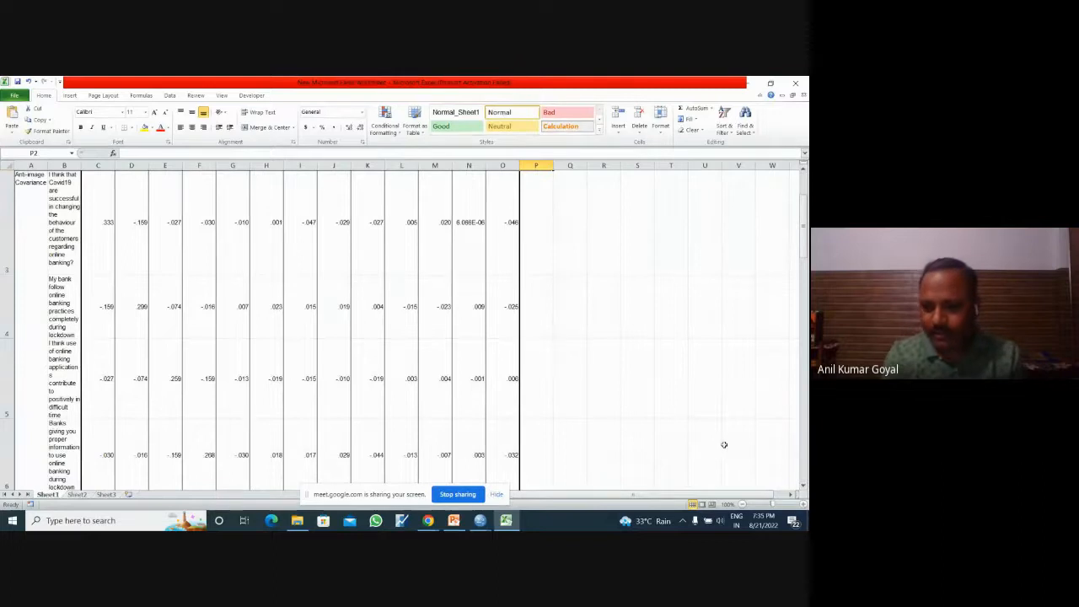
left_click(803, 504)
left_click(803, 504)
left_click(803, 504)
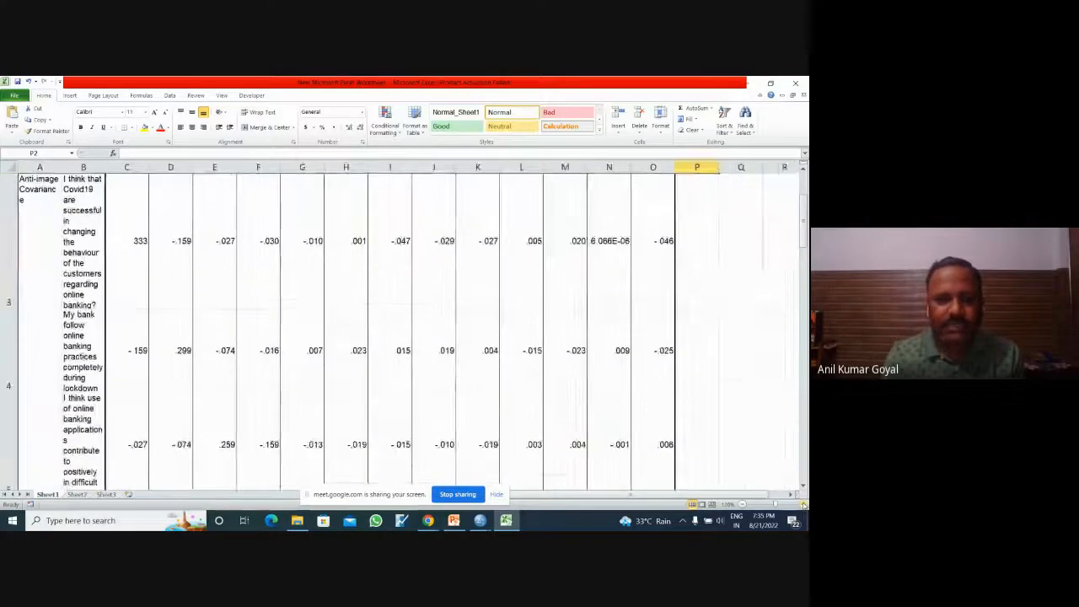
left_click(803, 504)
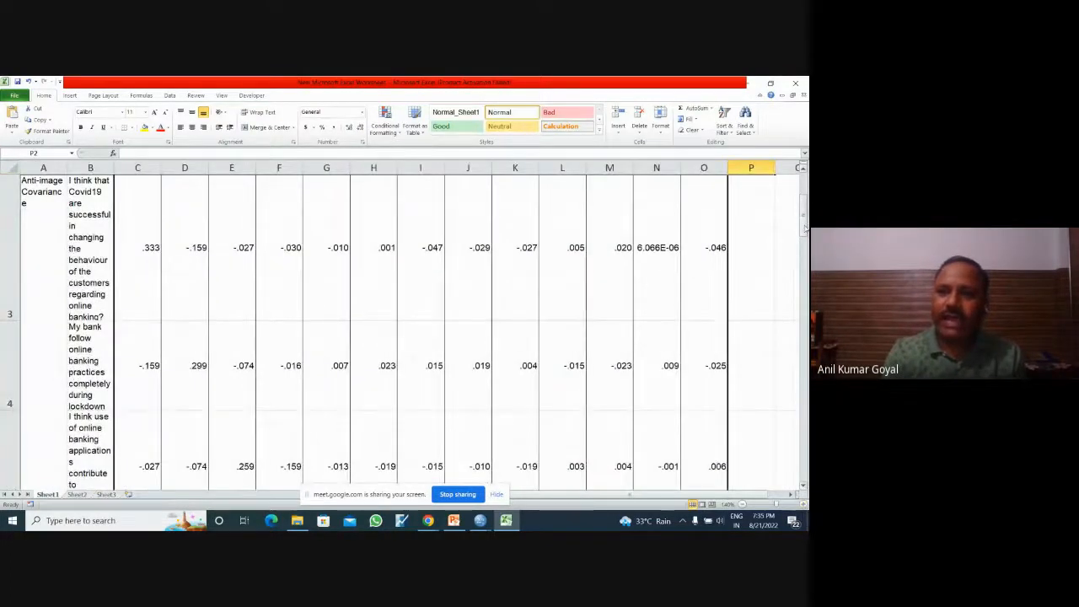
scroll(105, 333, "up", 1)
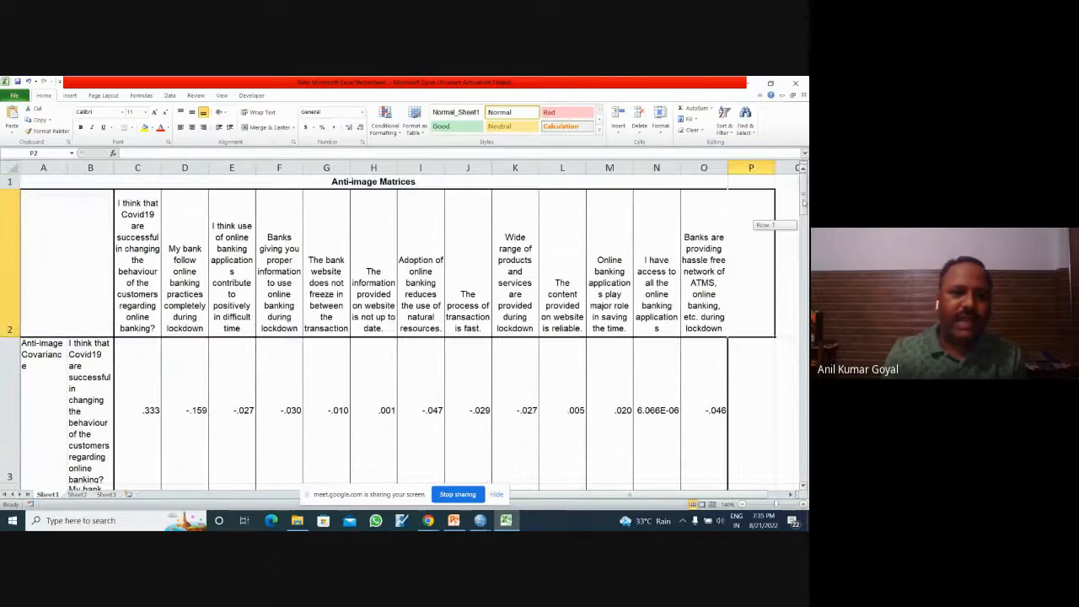
Step: Delete the Anti-image Covariance block, rows 3 to 15, from the pasted table
left_click(45, 357)
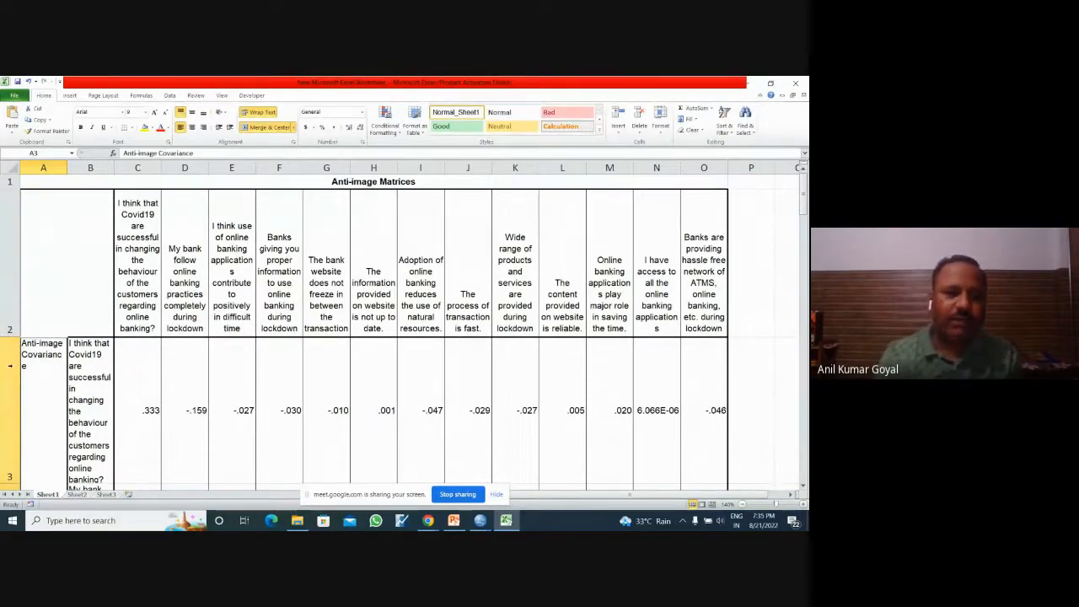
left_click(10, 365)
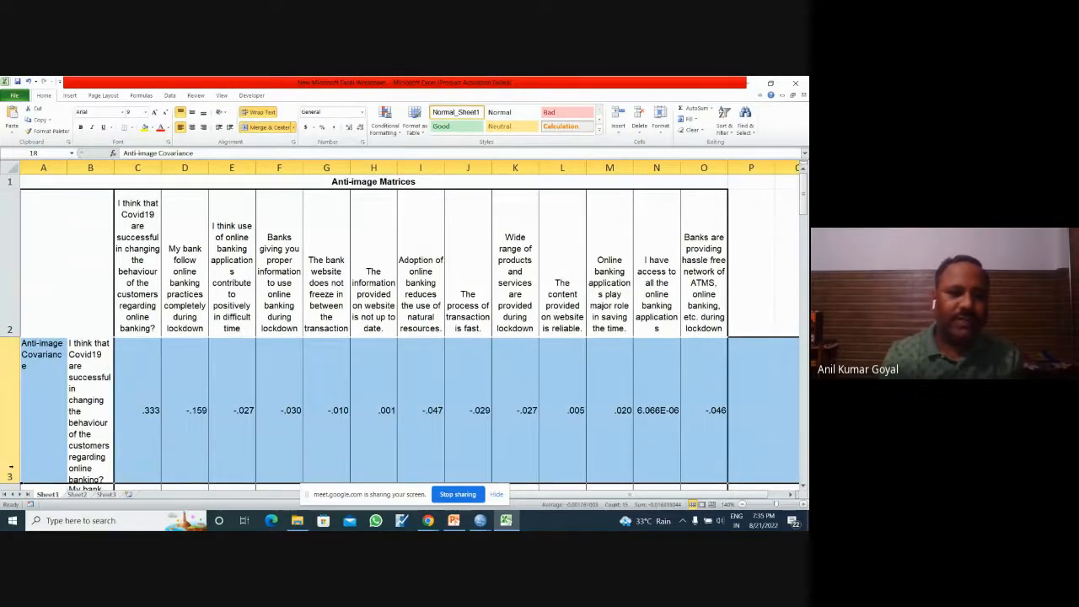
mouse_move(7, 427)
left_mouse_down()
mouse_move(9, 454)
mouse_move(9, 260)
mouse_move(9, 430)
left_mouse_up()
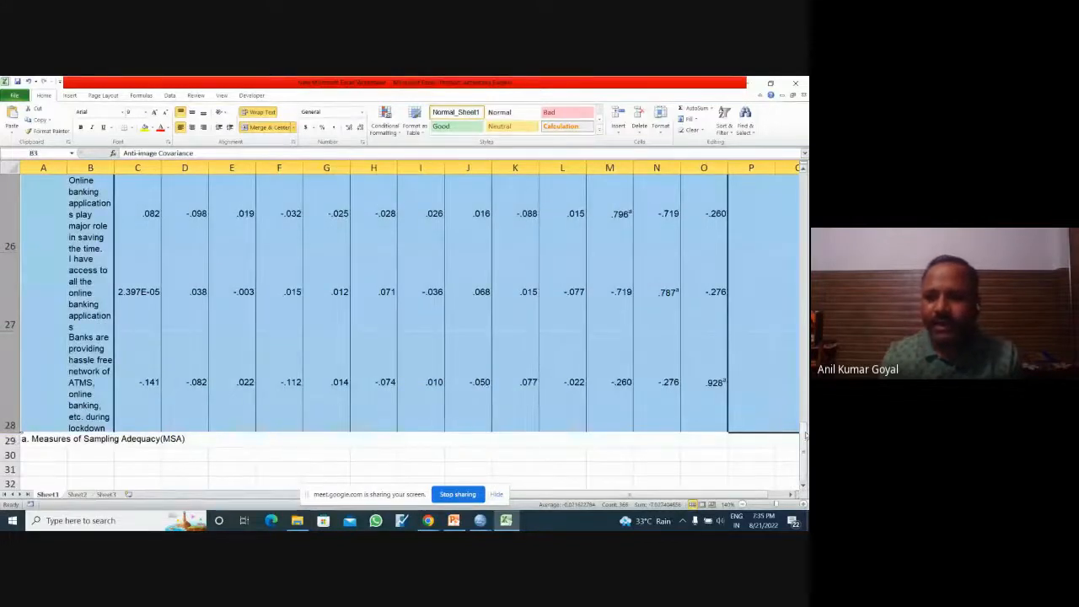
left_click_drag(805, 434, 801, 317)
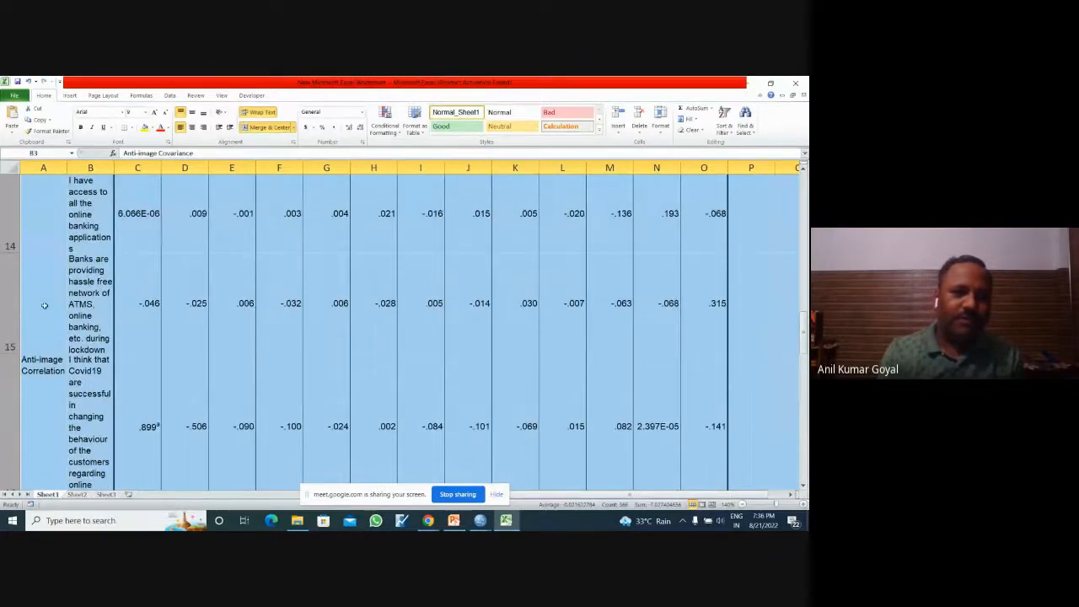
left_click_drag(10, 303, 6, 214)
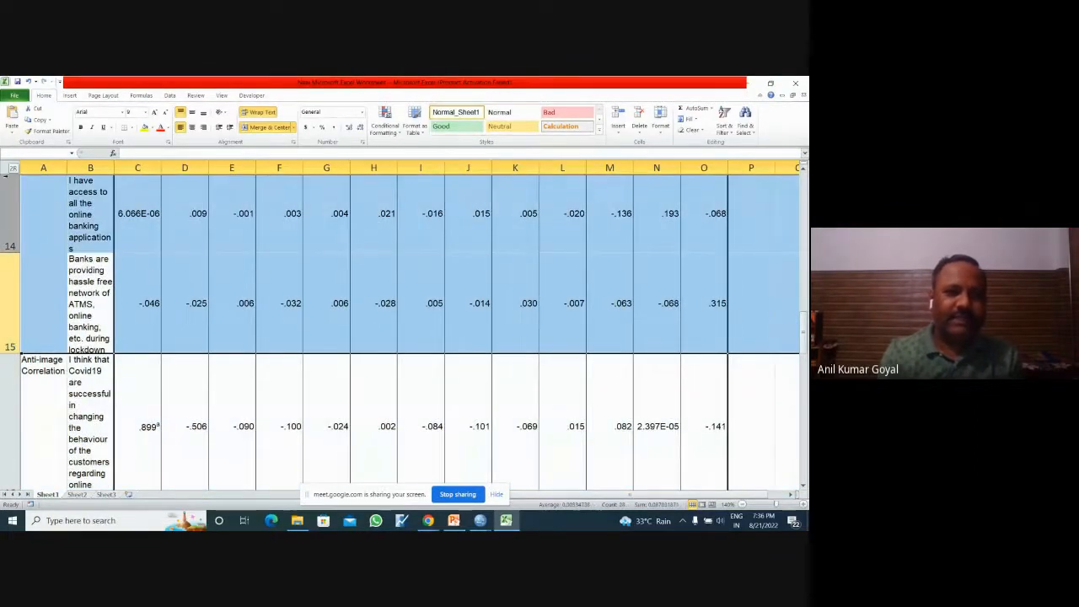
left_click_drag(5, 176, 7, 346)
right_click(7, 354)
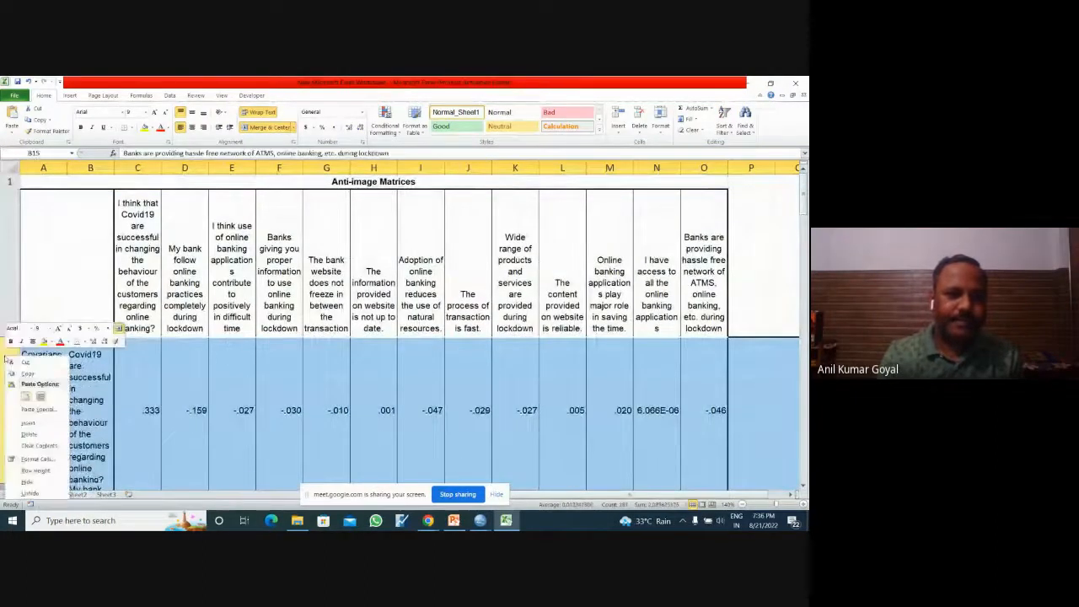
left_click(29, 434)
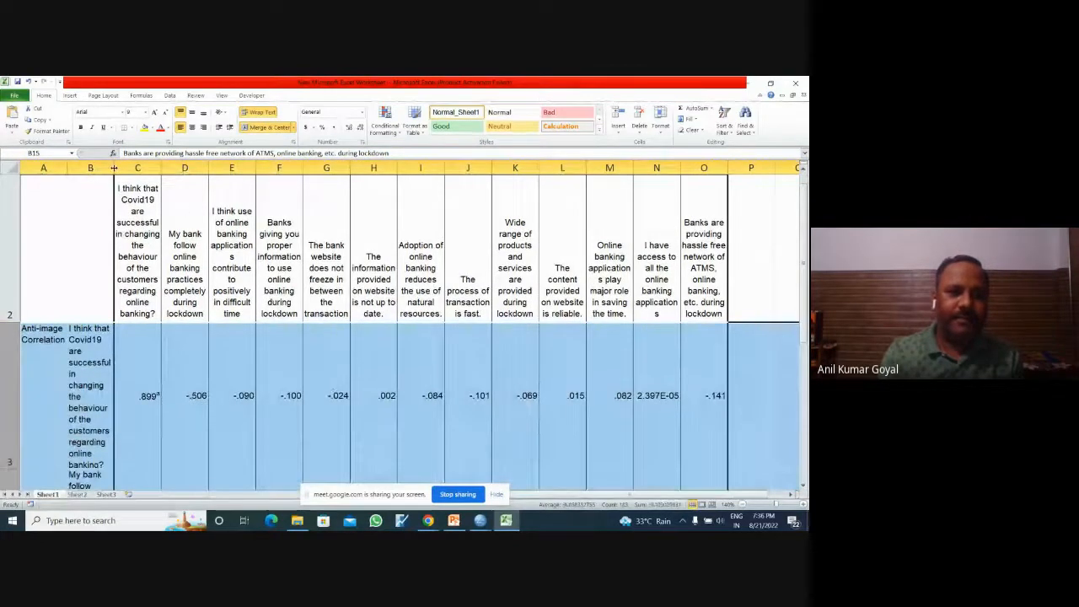
Step: Widen column B for the statement labels and autofit the heights of rows 3 to 15
left_click_drag(114, 168, 304, 188)
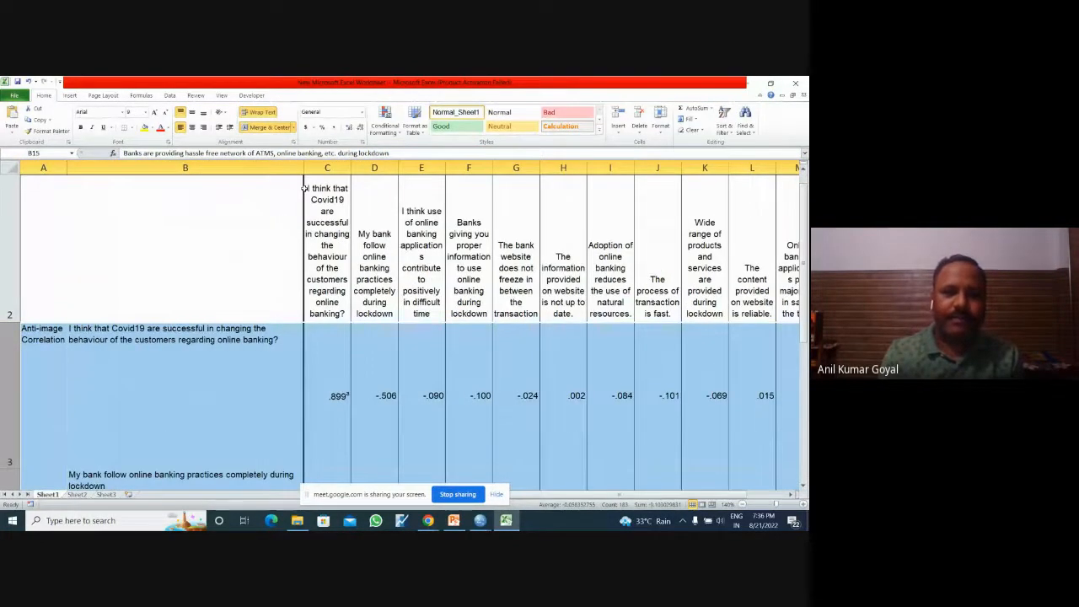
left_click(144, 345)
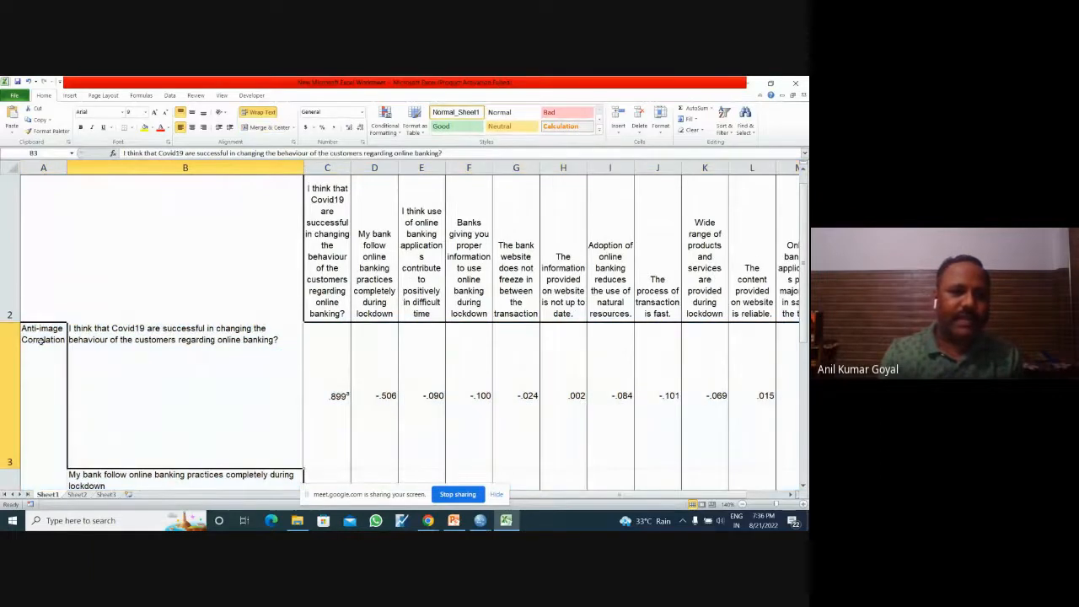
left_click(15, 340)
left_click_drag(10, 339, 10, 274)
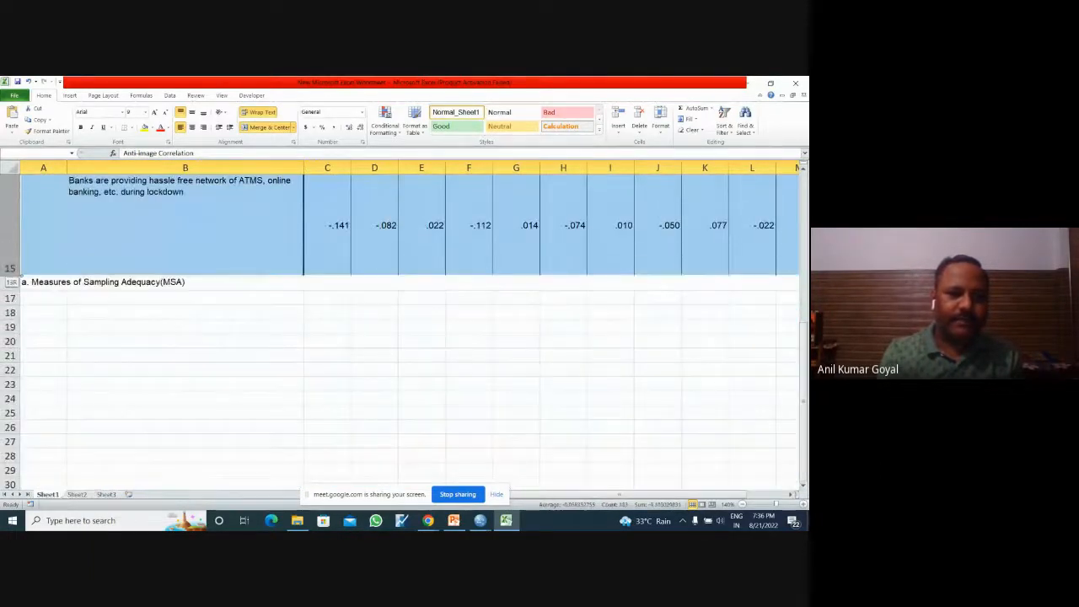
double_click(11, 274)
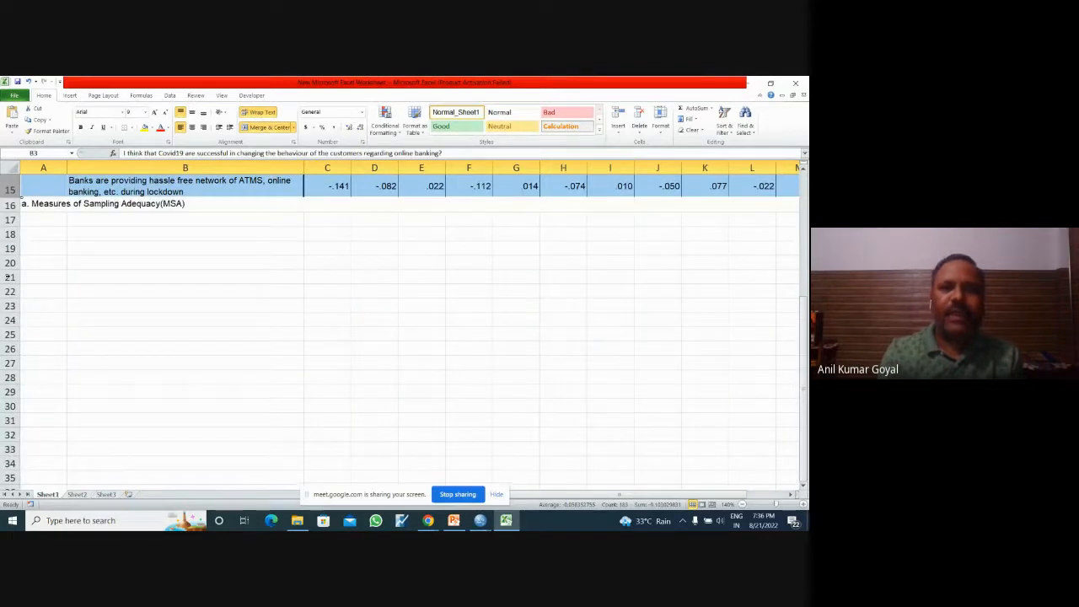
left_click_drag(805, 399, 806, 211)
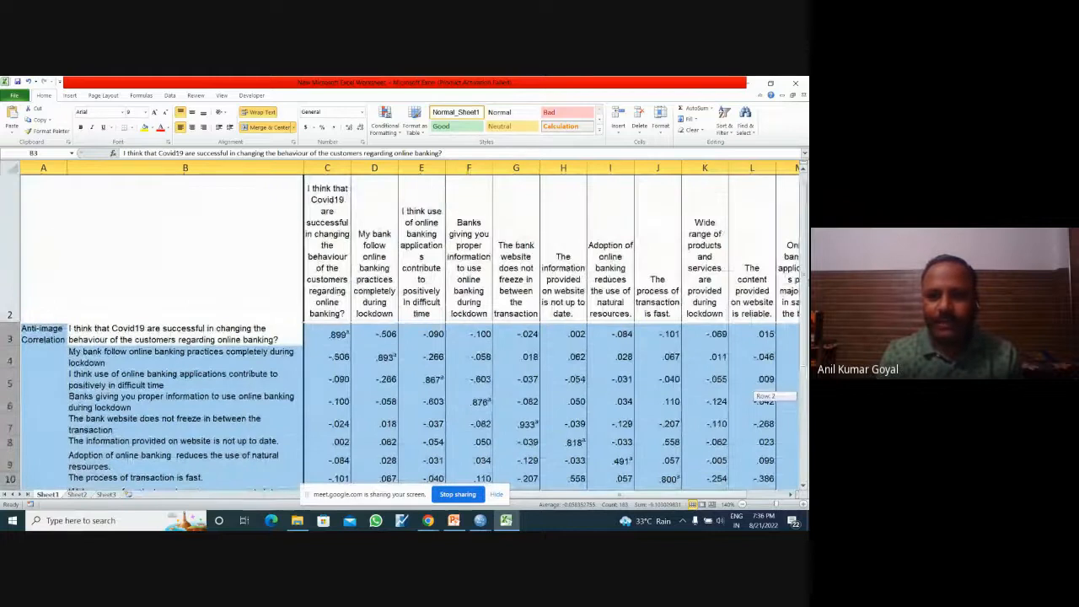
mouse_move(555, 498)
left_mouse_down()
mouse_move(654, 493)
mouse_move(548, 491)
left_mouse_up()
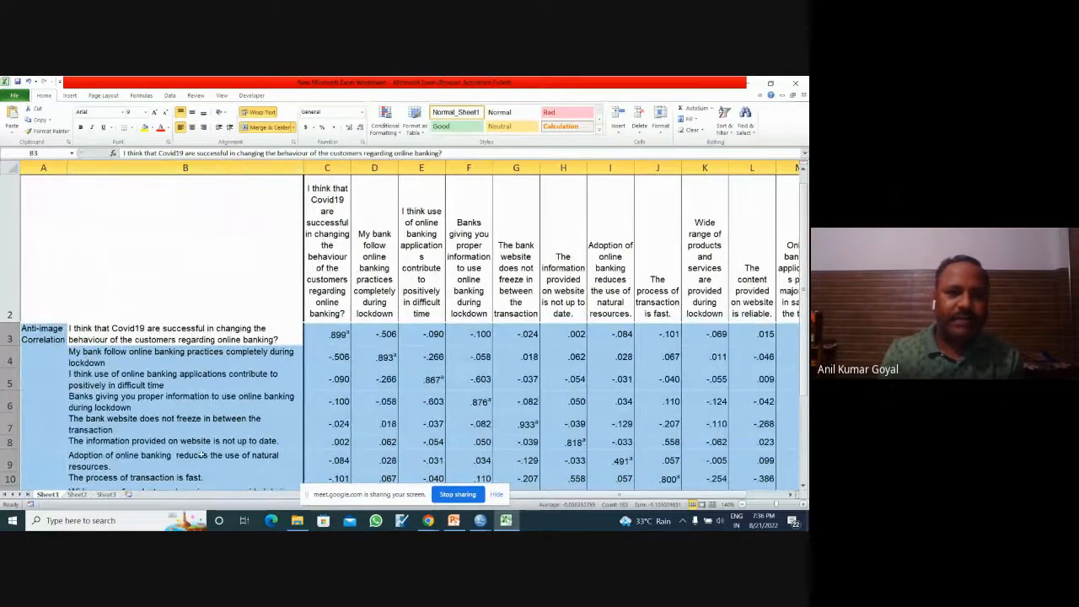
left_click(262, 307)
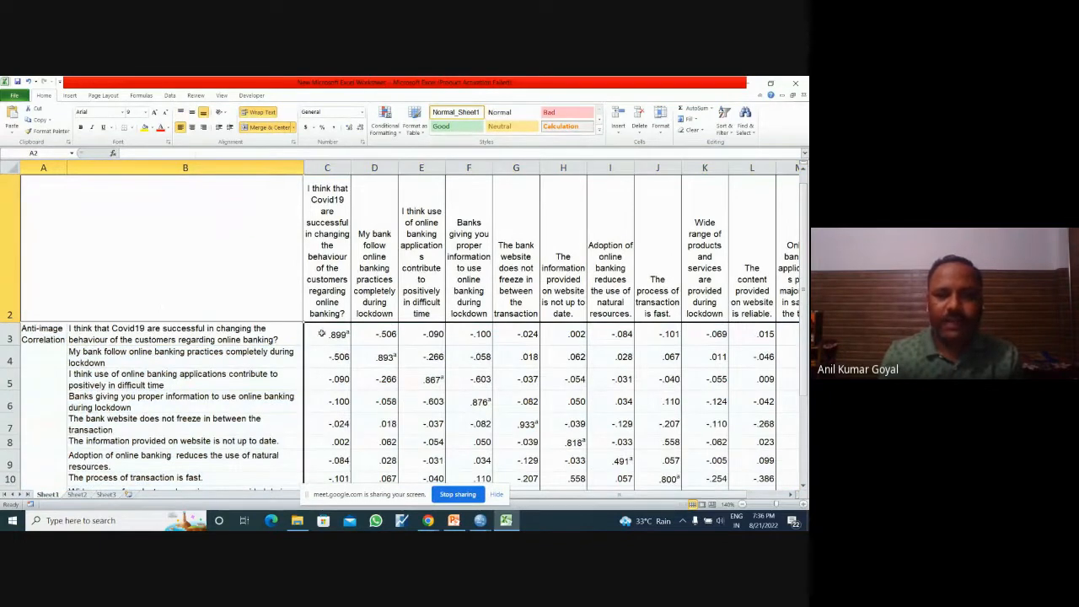
Step: Examine the first diagonal value in C3 and reduce the view to 110% to fit the correlation matrix's full width
left_click(344, 337)
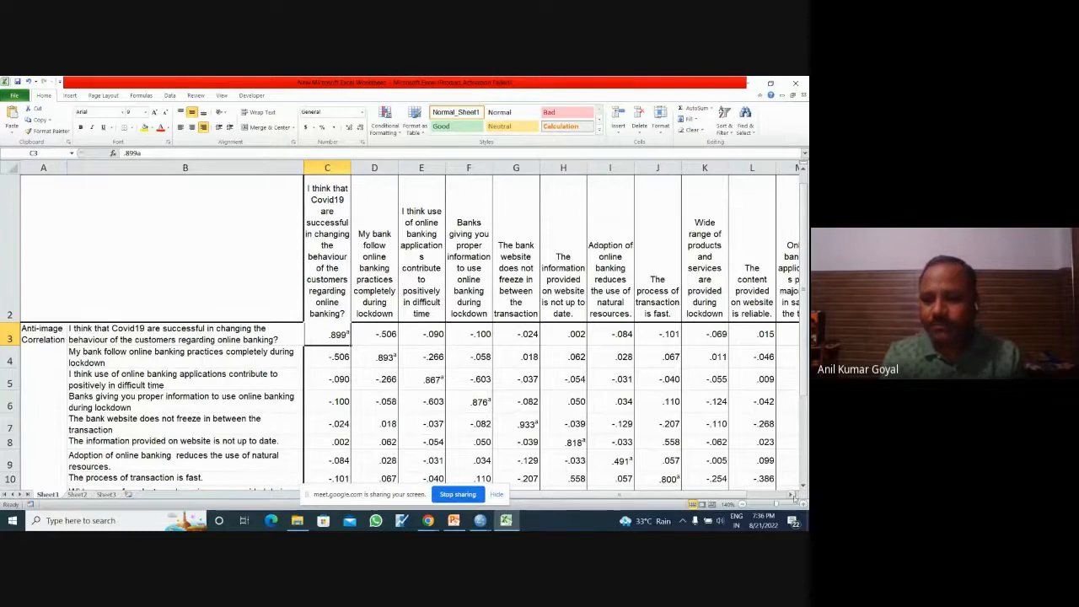
left_click(801, 487)
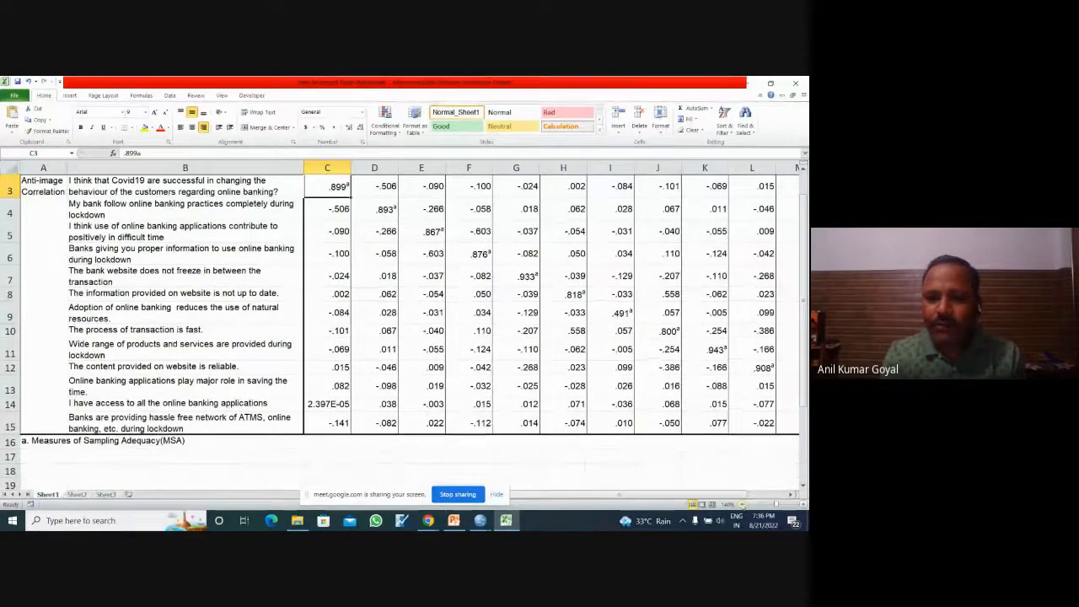
left_click(742, 505)
left_click(742, 504)
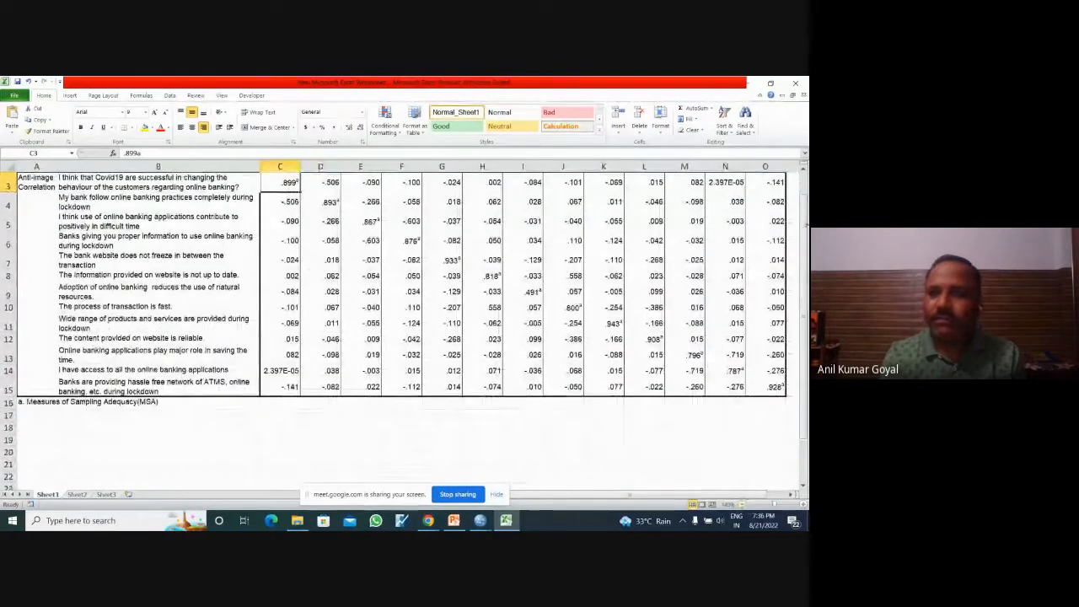
mouse_move(805, 227)
left_mouse_down()
mouse_move(805, 215)
mouse_move(805, 225)
left_mouse_up()
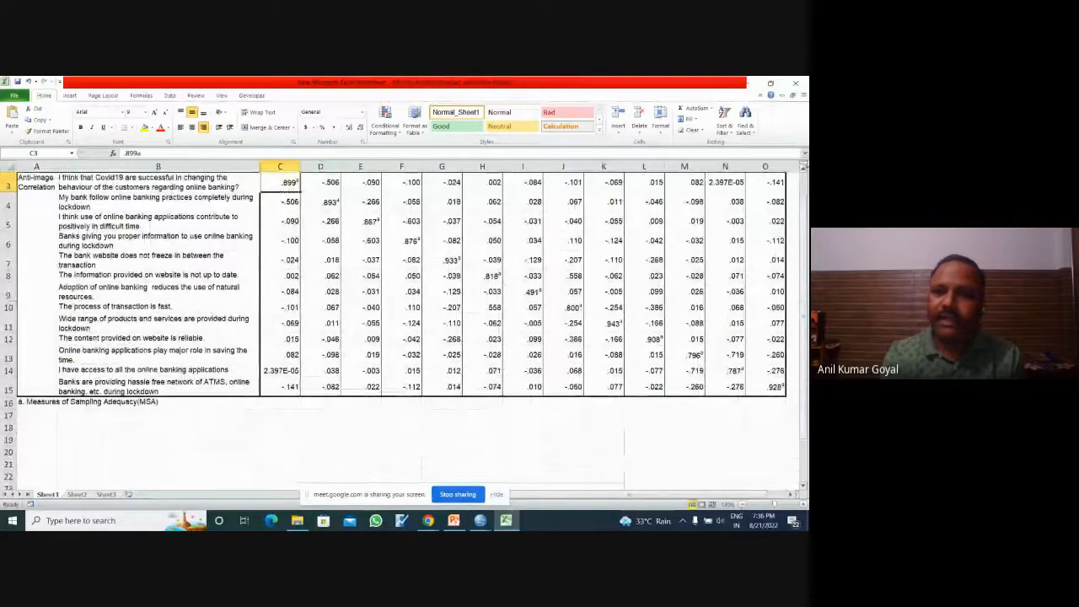
left_click(744, 504)
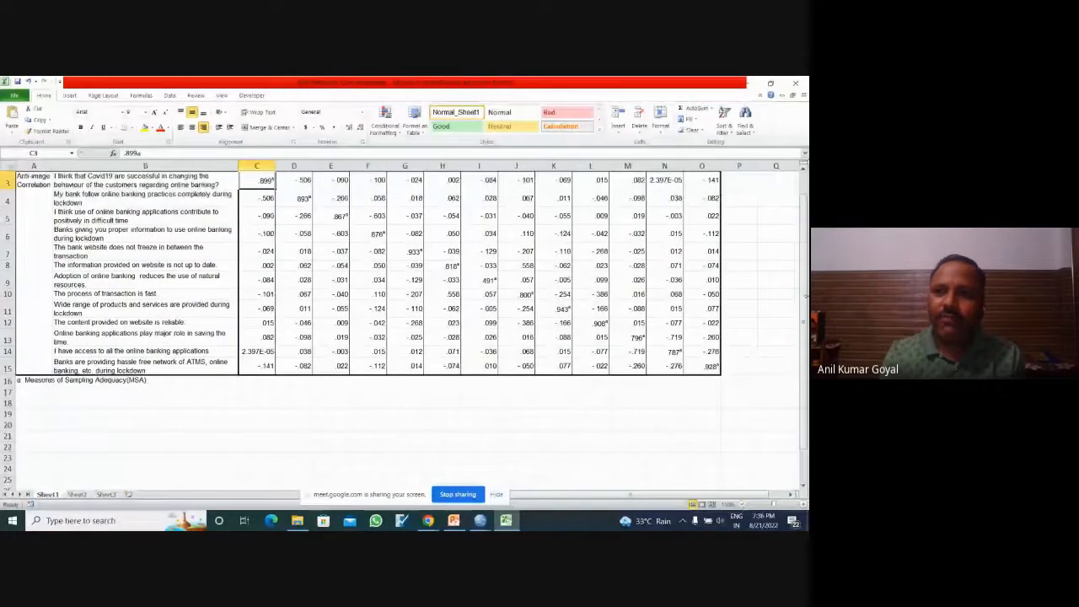
left_click(804, 171)
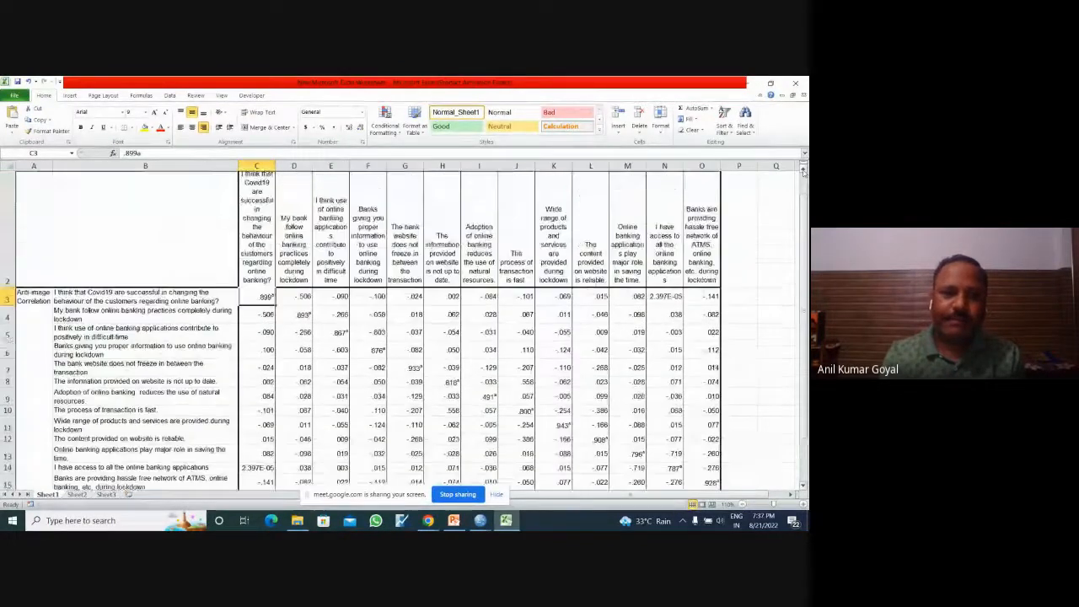
Step: Examine the remaining diagonal values of the Anti-image Correlation matrix one by one, from D4 to O15
left_click(297, 313)
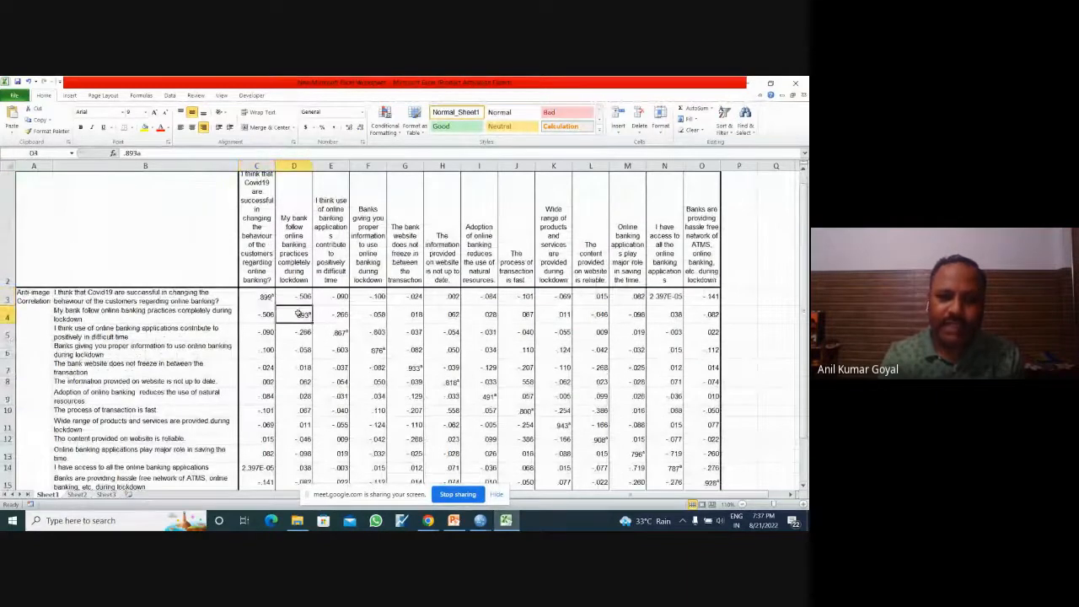
left_click(329, 331)
left_click(370, 344)
left_click(409, 366)
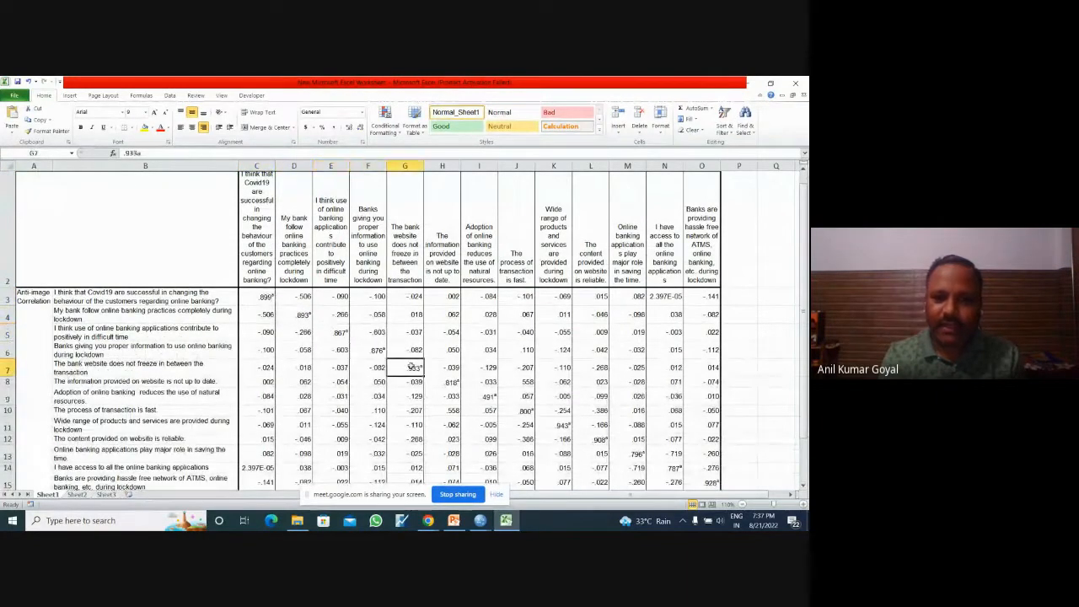
left_click(442, 379)
left_click(480, 393)
left_click(517, 412)
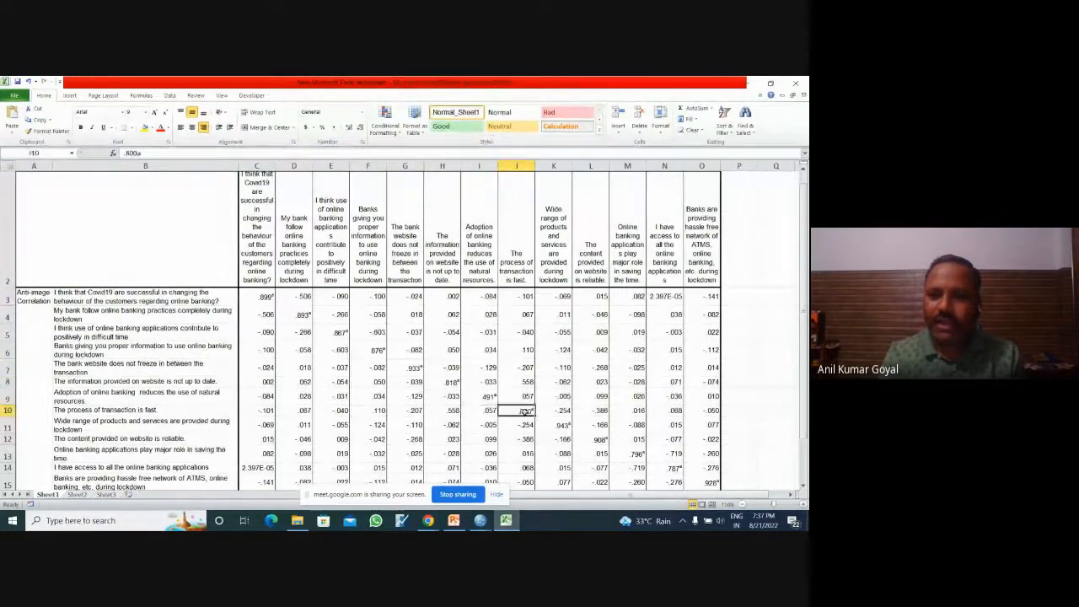
left_click(555, 425)
left_click(596, 439)
left_click(630, 454)
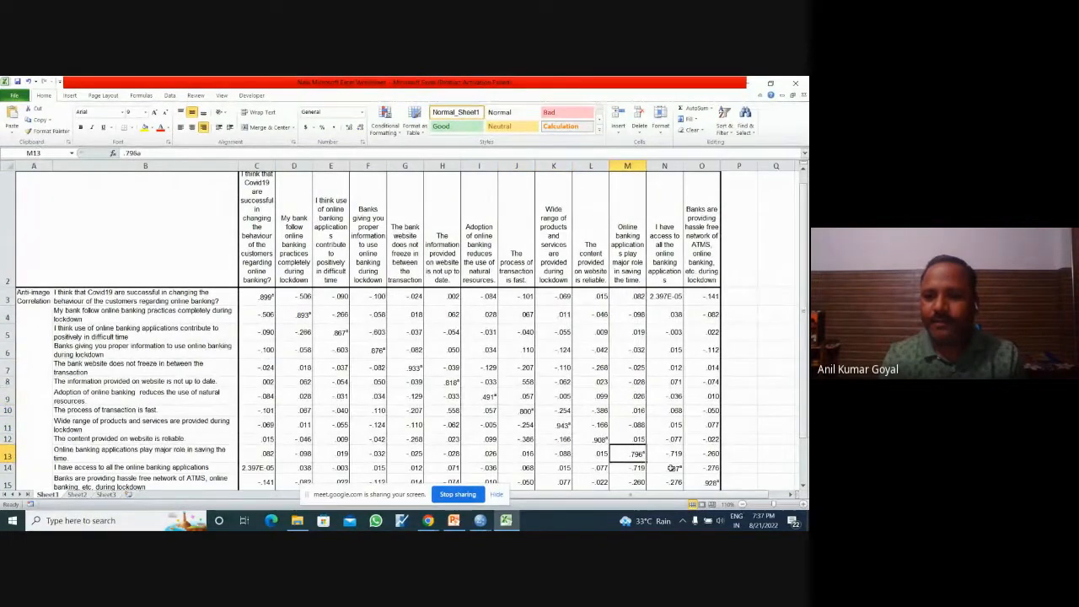
left_click(667, 467)
left_click(704, 482)
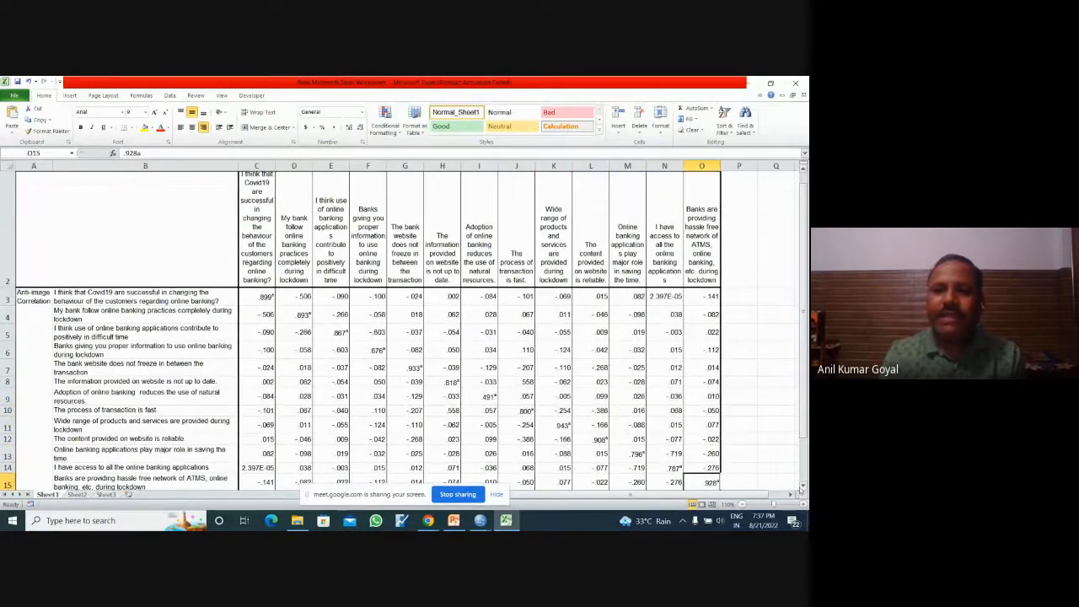
Step: Check the Measures of Sampling Adequacy footnote in row 16 and return to the matrix's column headings
left_click(802, 486)
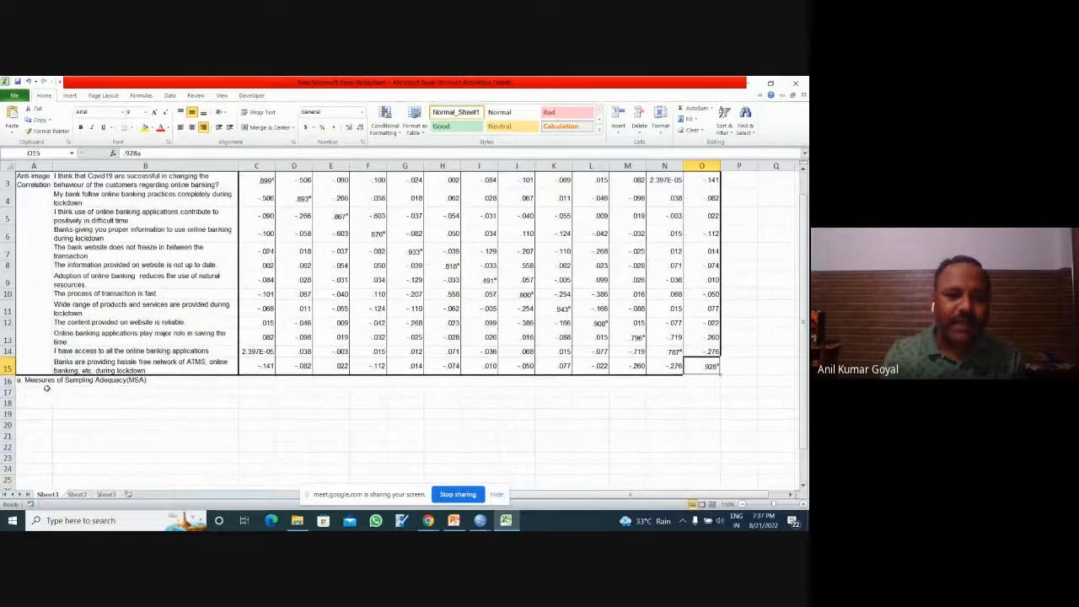
left_click(73, 382)
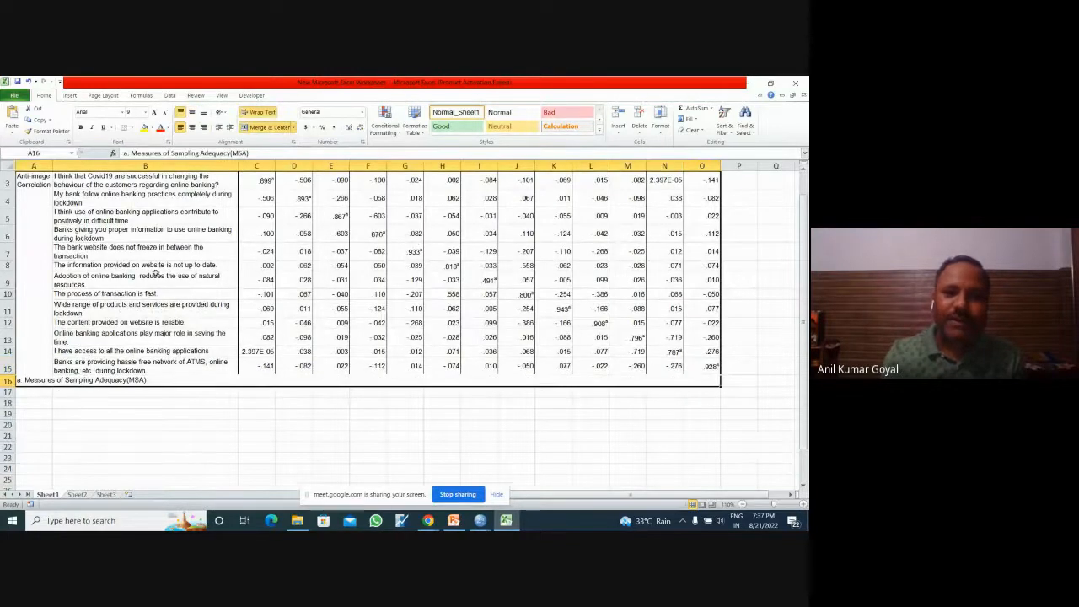
left_click(590, 434)
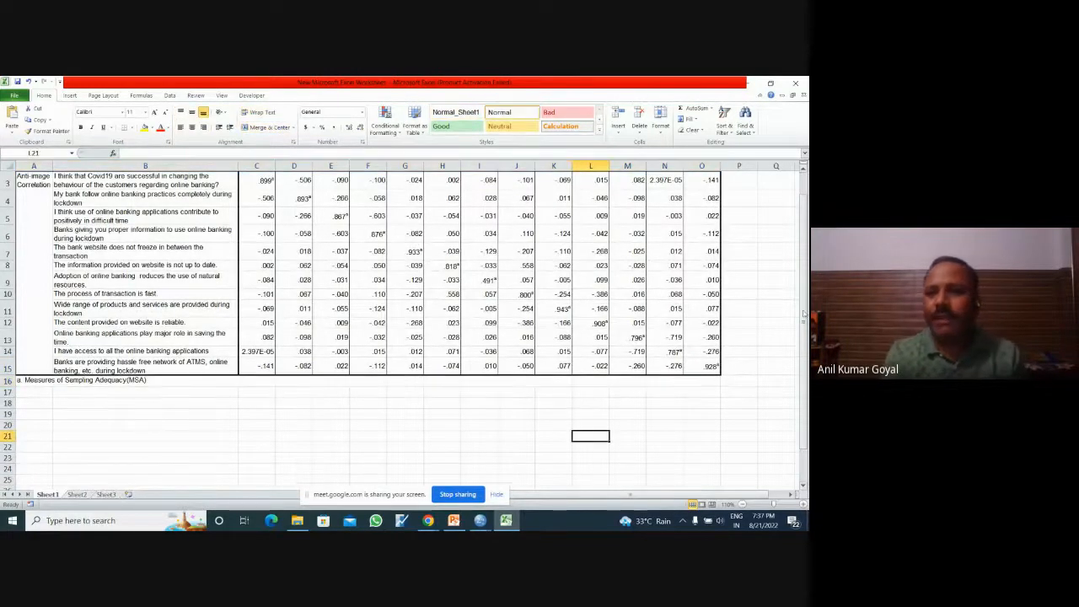
left_click(804, 170)
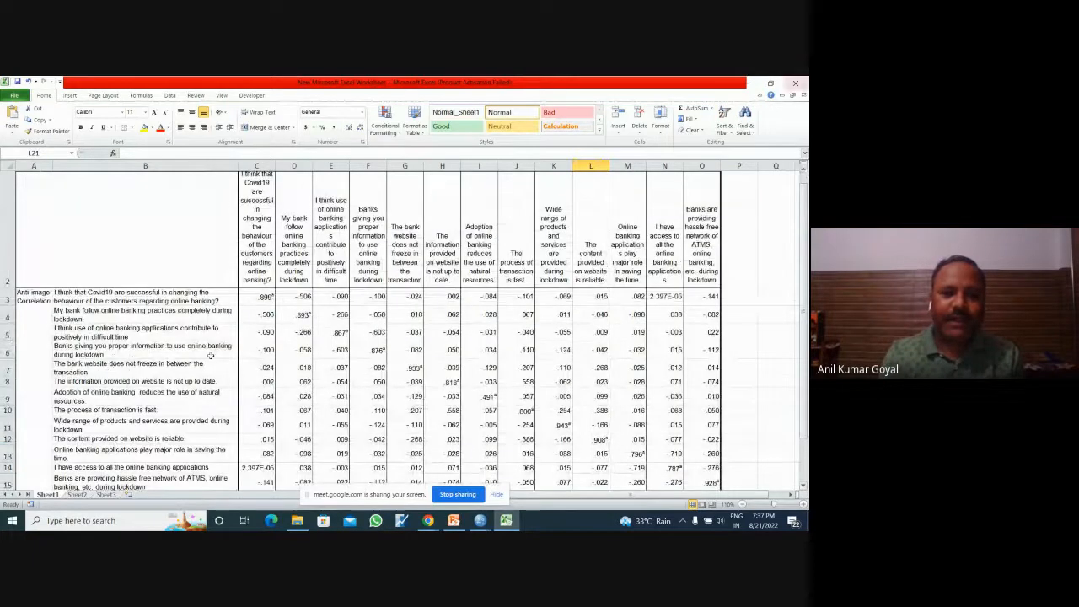
Step: Re-examine the Anti-image Correlation diagonal values one by one, from C3 down to I9
left_click(148, 379)
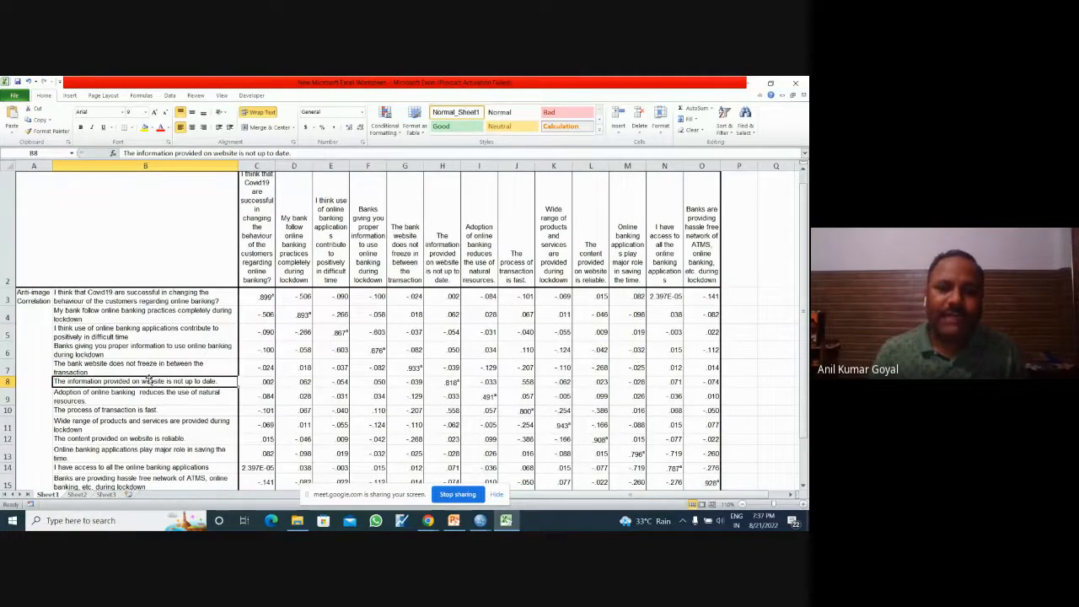
left_click(267, 297)
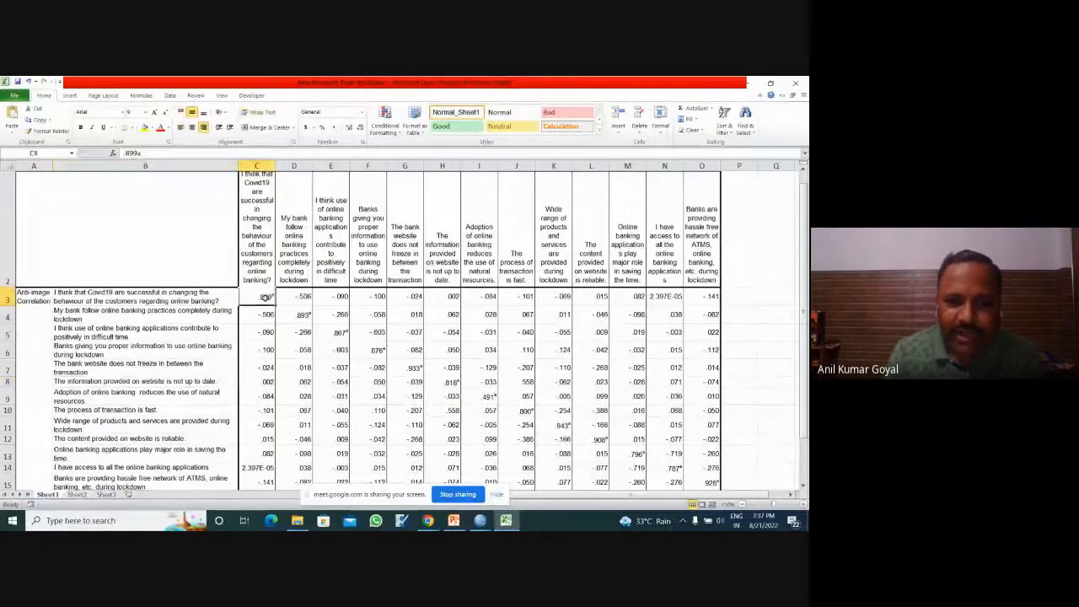
left_click(310, 314)
left_click(341, 333)
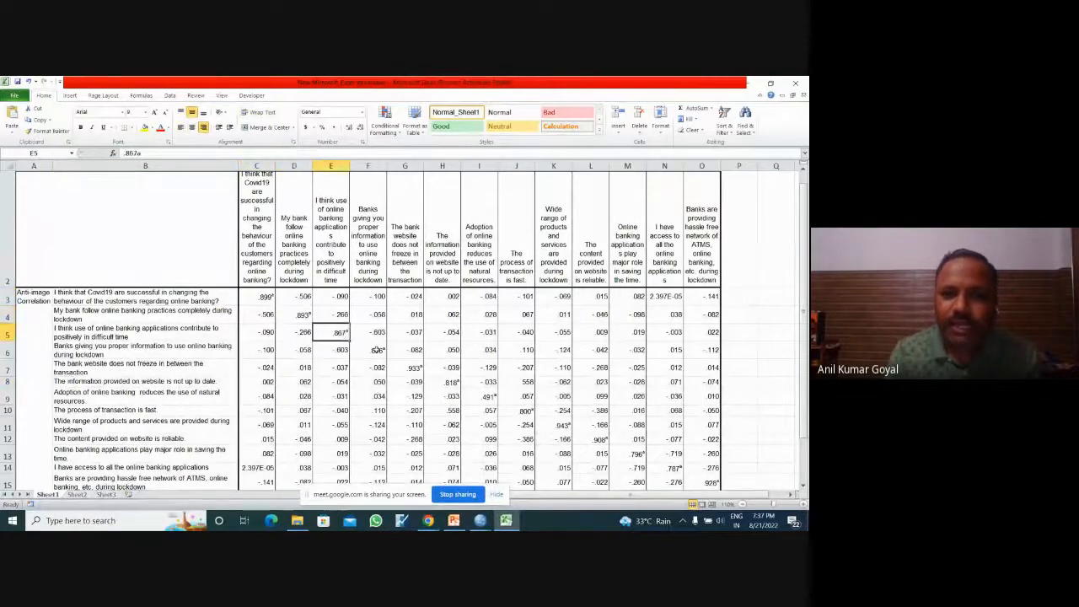
left_click(375, 349)
left_click(408, 364)
left_click(445, 381)
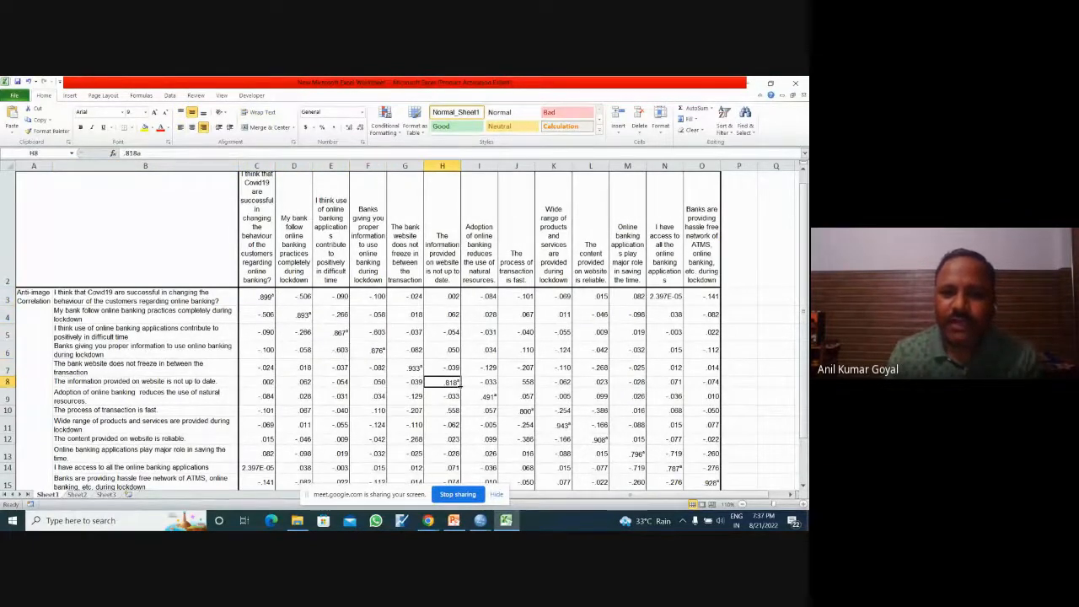
left_click(487, 397)
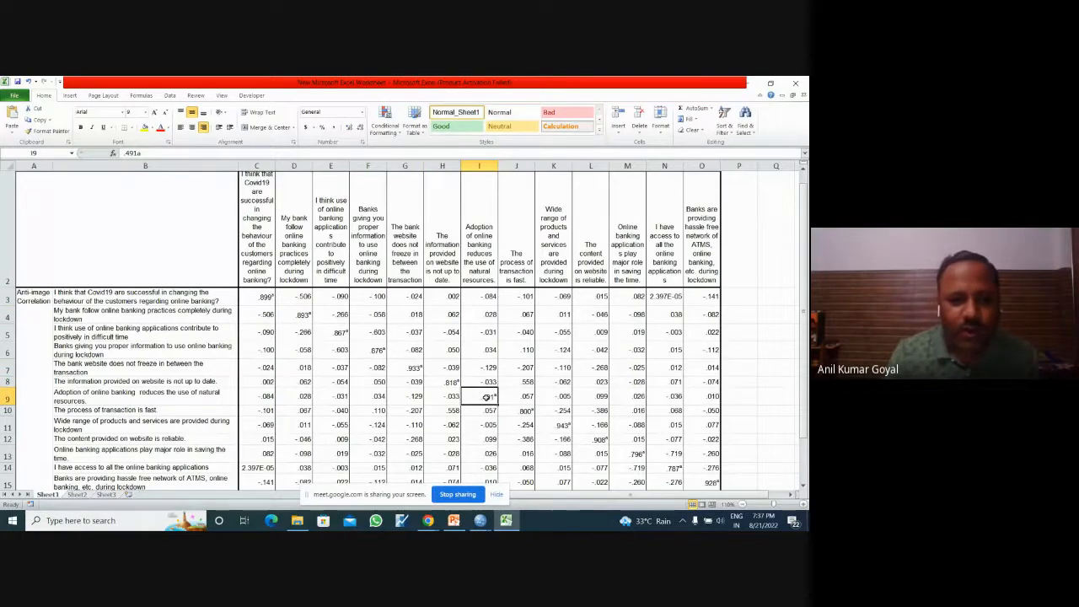
Step: Trace the "Adoption of online banking reduces the use of natural resources" statement across to its diagonal value in I9 and select row 9
left_click(110, 397)
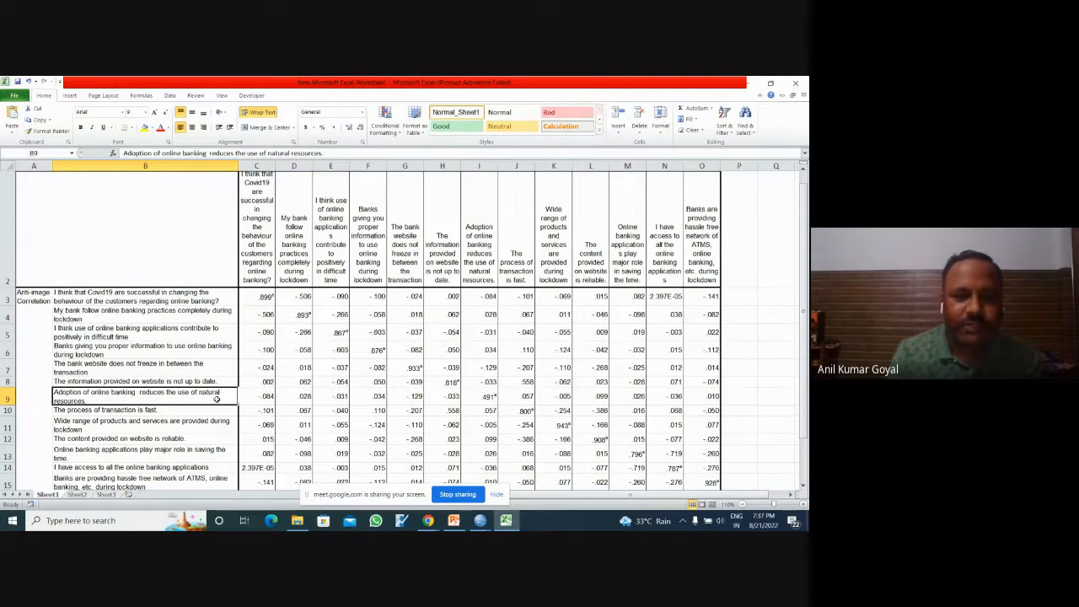
left_click_drag(216, 400, 506, 393)
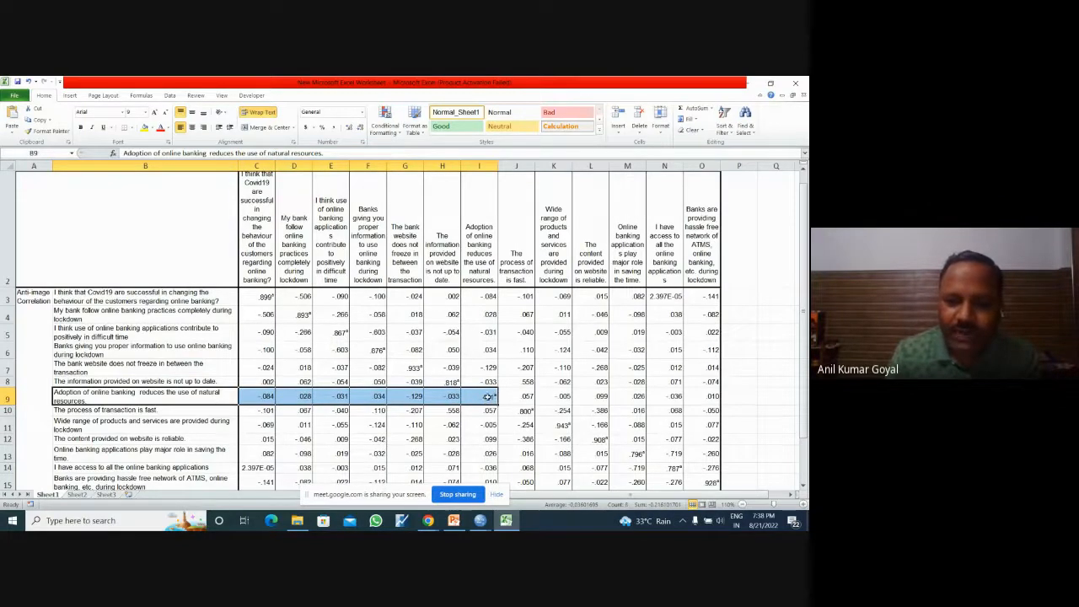
left_click(487, 396)
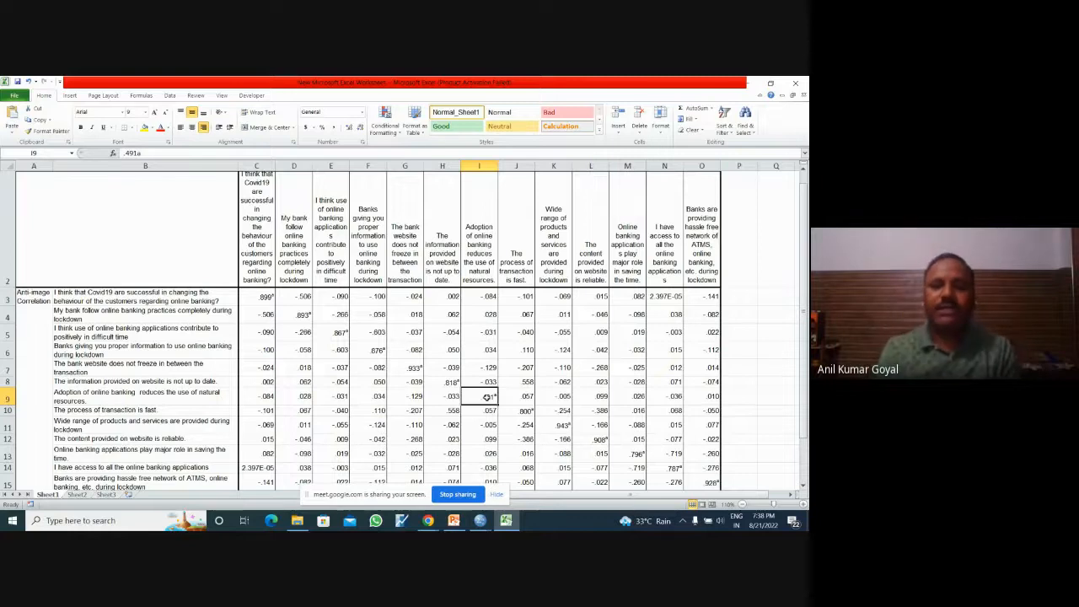
left_click(768, 391)
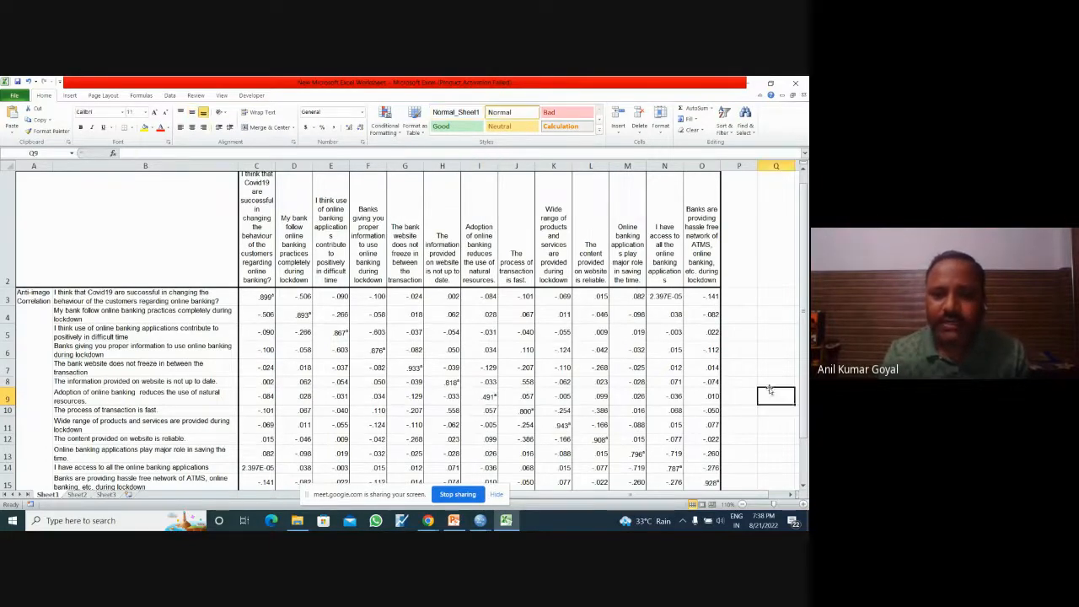
left_click(7, 396)
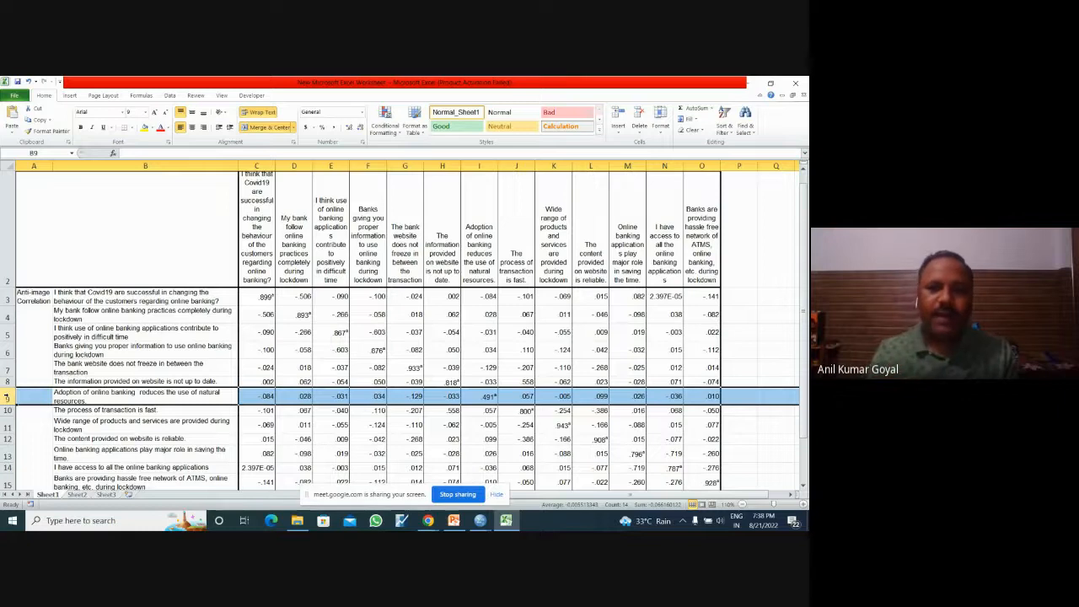
Step: Highlight correlation values greater than 0.6 in C3:O15 with conditional formatting, using Light Red Fill with Dark Red Text
left_click_drag(256, 296, 710, 367)
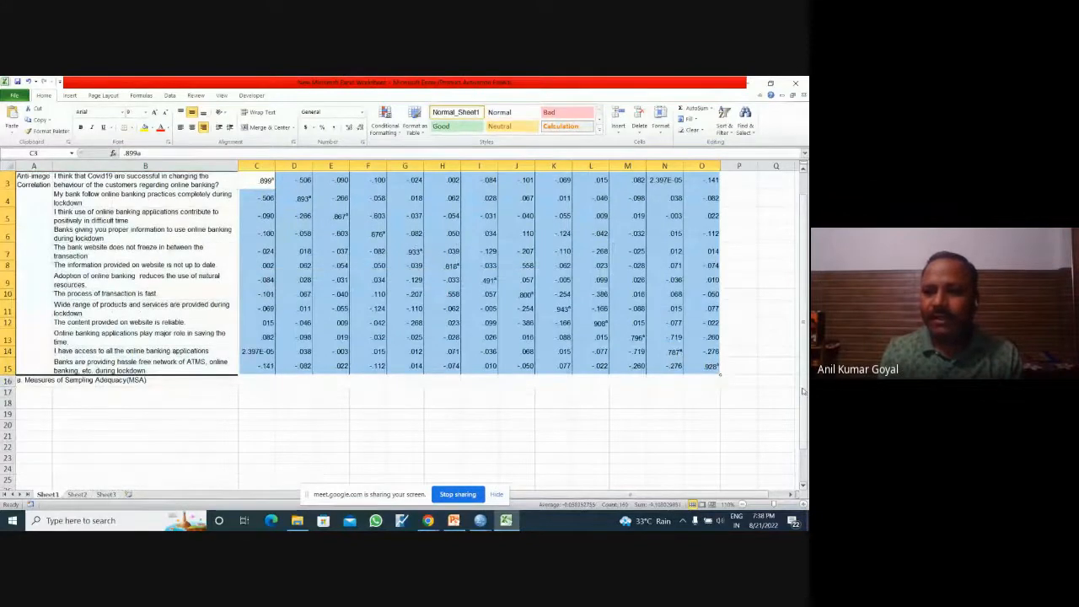
left_click_drag(804, 388, 807, 258)
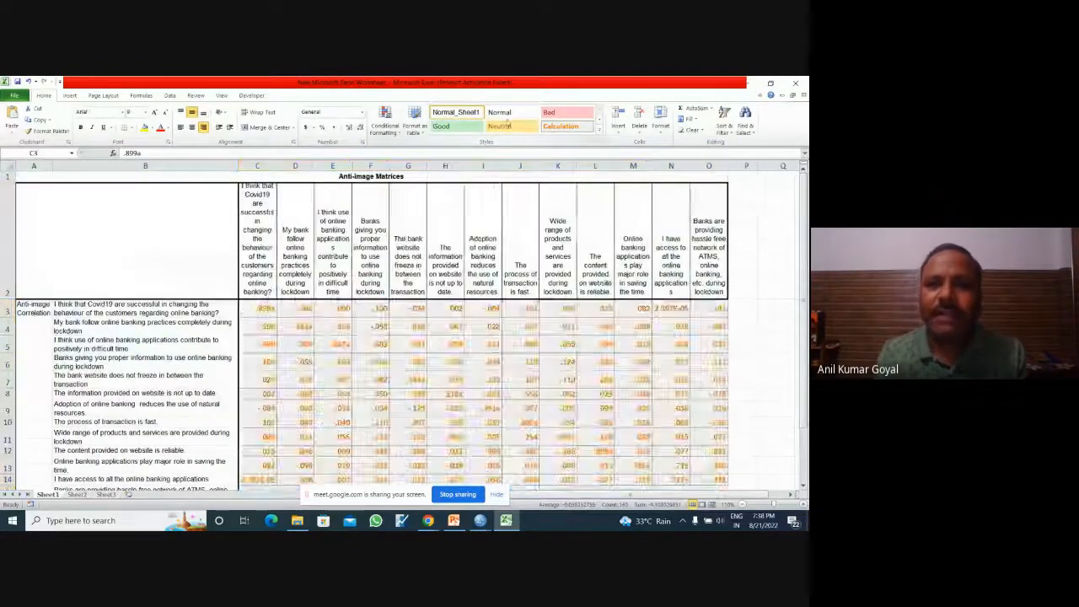
left_click(385, 124)
mouse_move(423, 153)
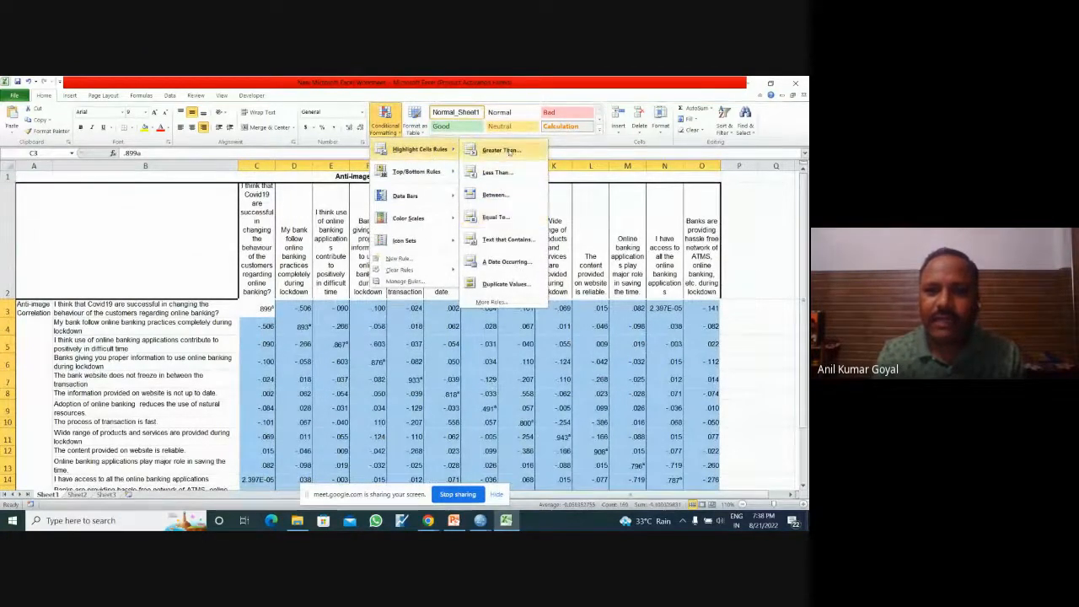
left_click(509, 152)
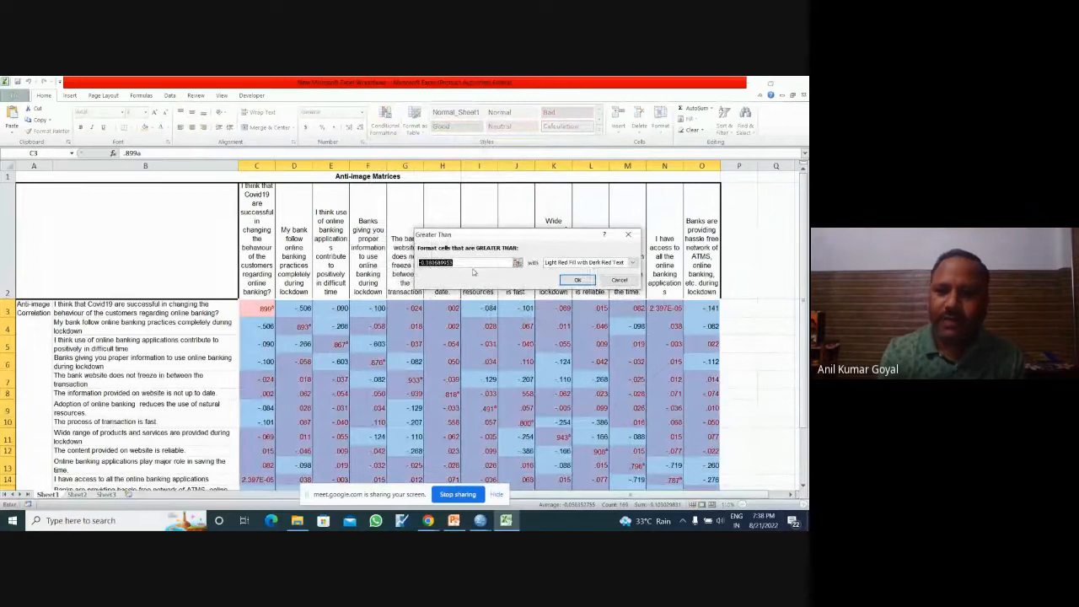
type("0.6")
key("Return")
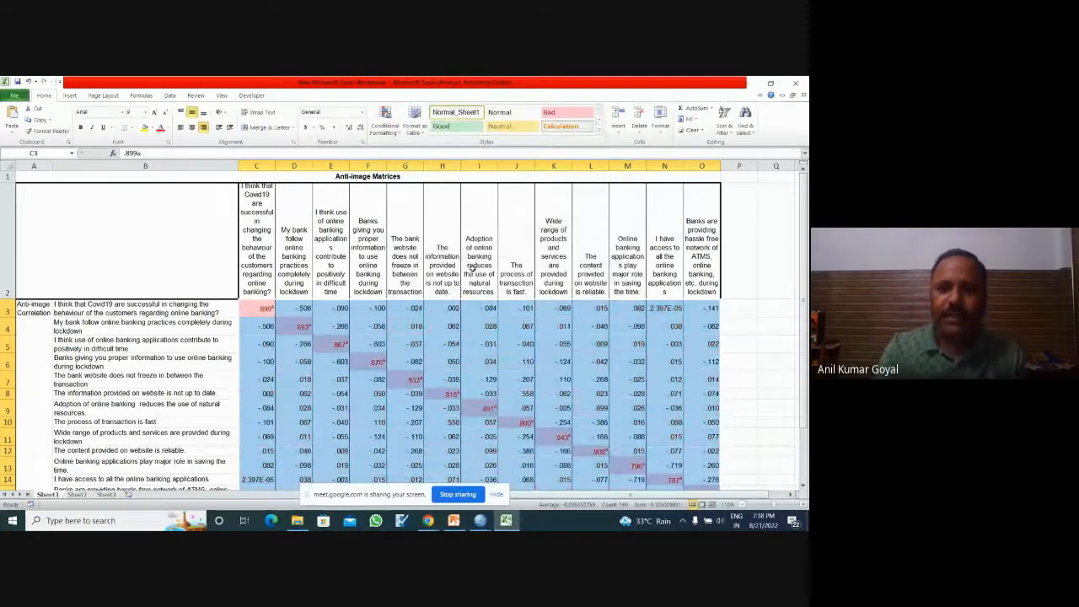
left_click(771, 360)
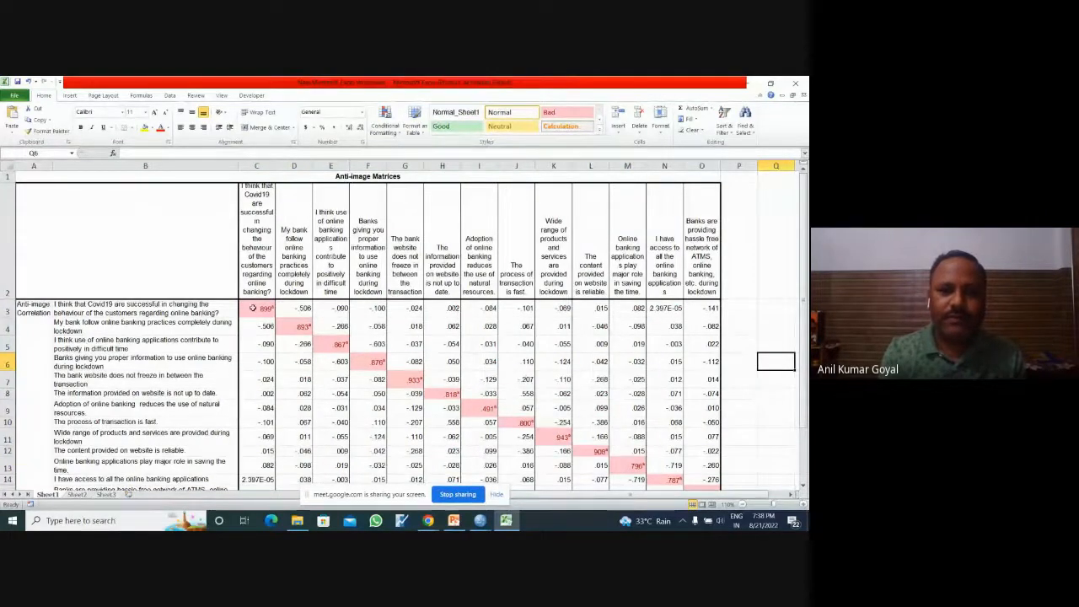
Step: Reapply the Greater Than 0.6 highlight rule to C3:O15 and check how it treats the diagonal value in I9
left_click_drag(252, 309, 706, 368)
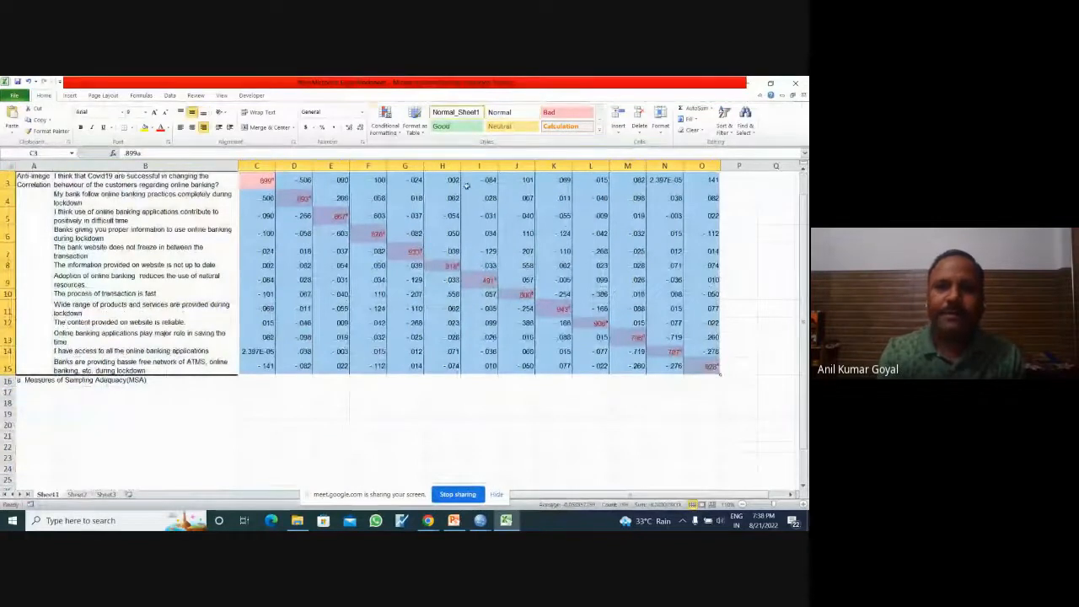
left_click(386, 122)
mouse_move(411, 152)
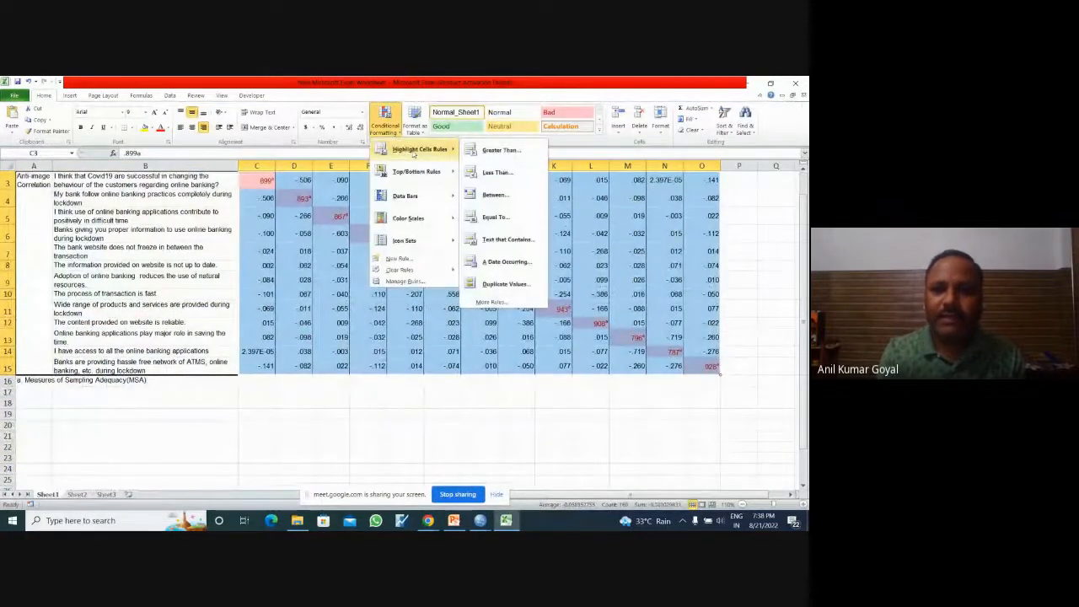
left_click(493, 150)
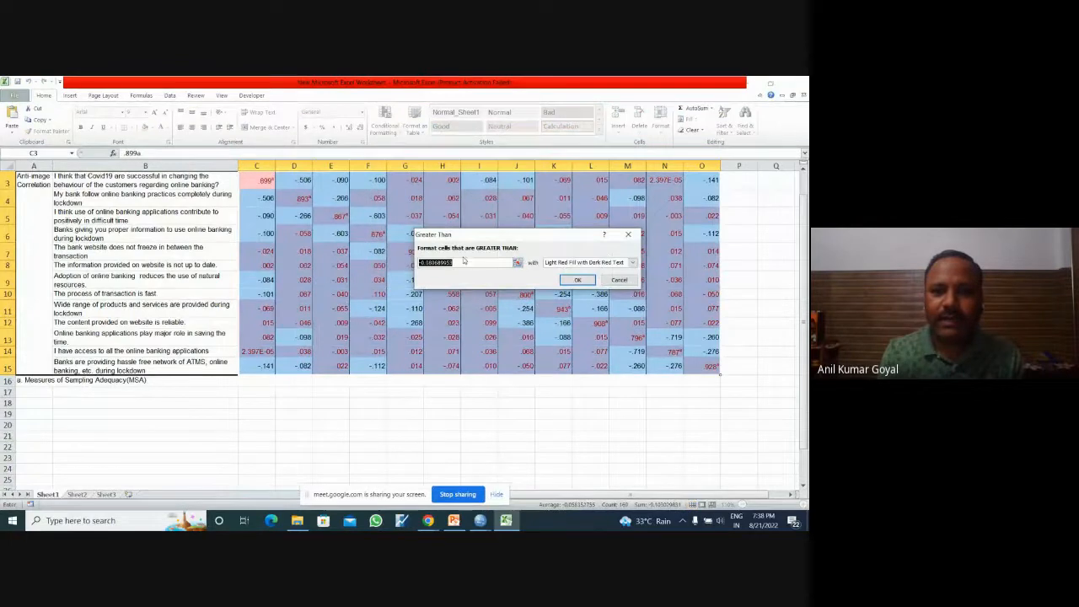
type("0.6")
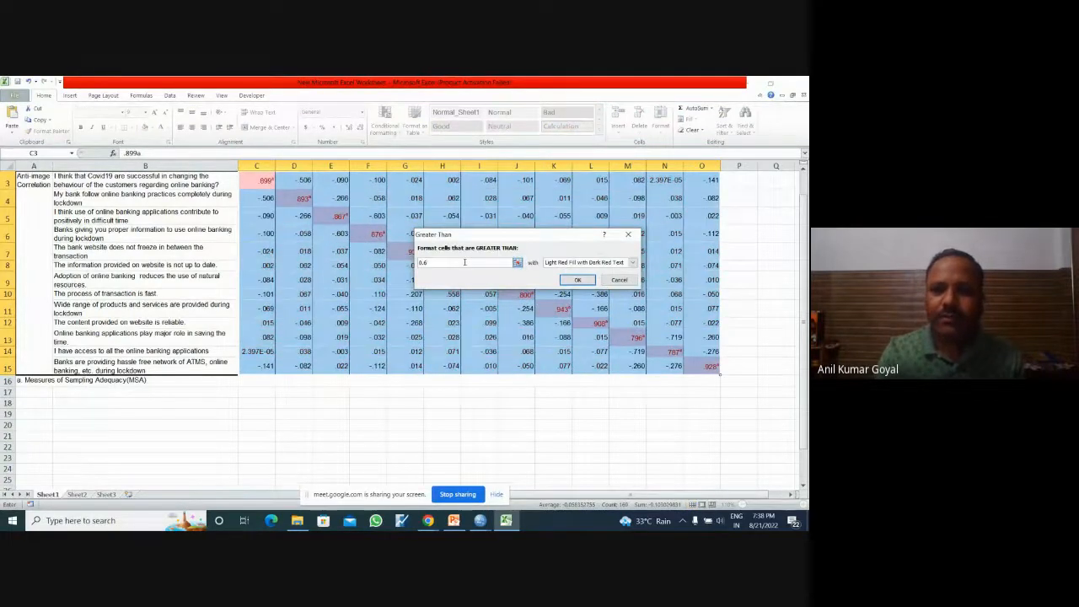
left_click(563, 280)
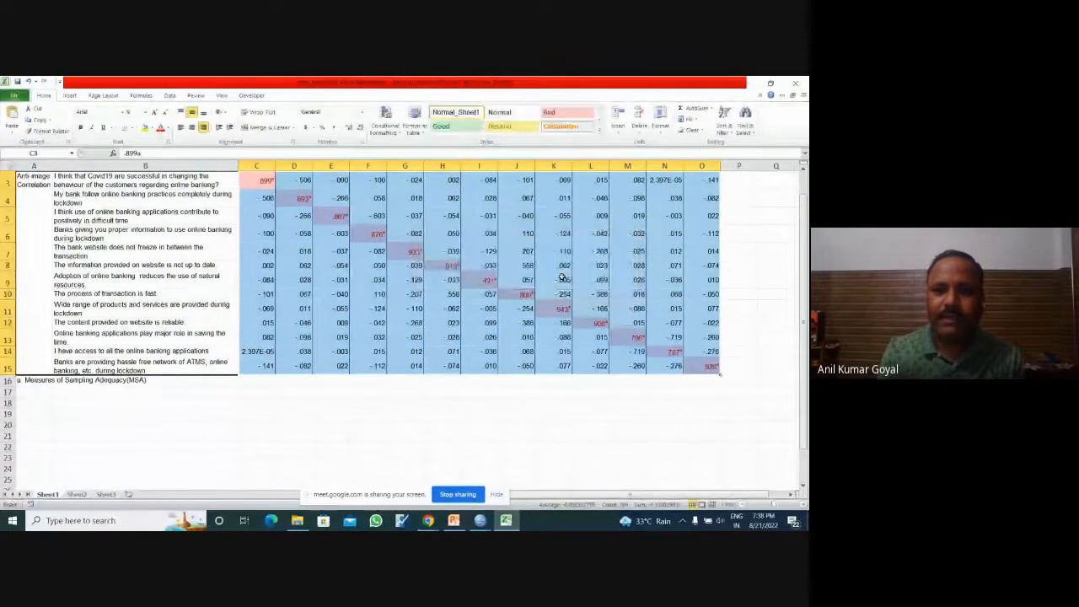
left_click(505, 417)
left_click(480, 281)
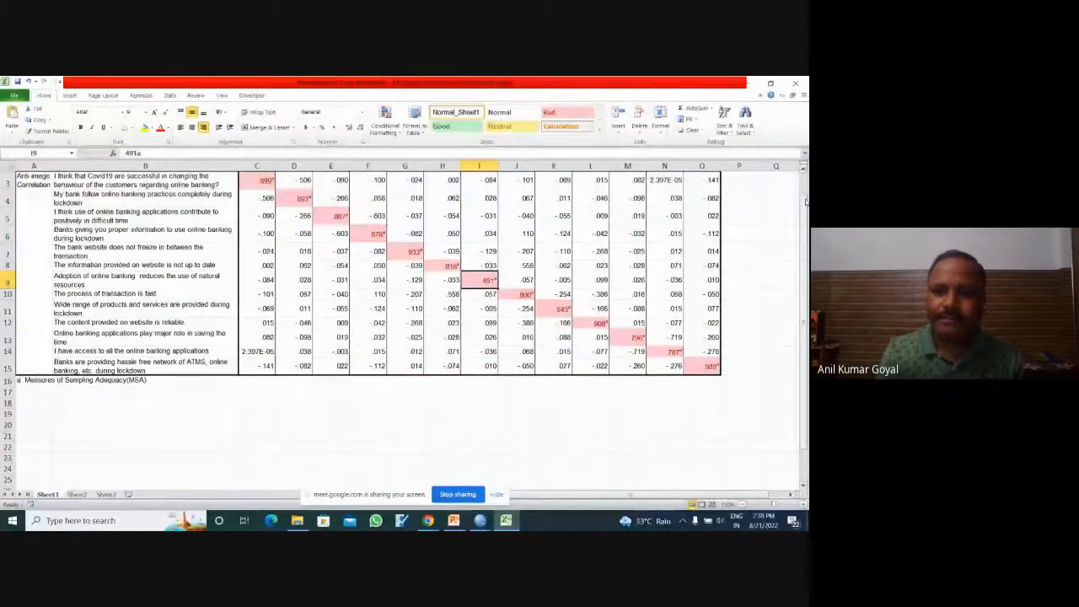
Step: Add a Greater Than rule with the threshold 0.600000 and light red fill to C3:O15, and recheck cell I9
left_click_drag(805, 198, 805, 190)
left_click_drag(256, 295, 708, 369)
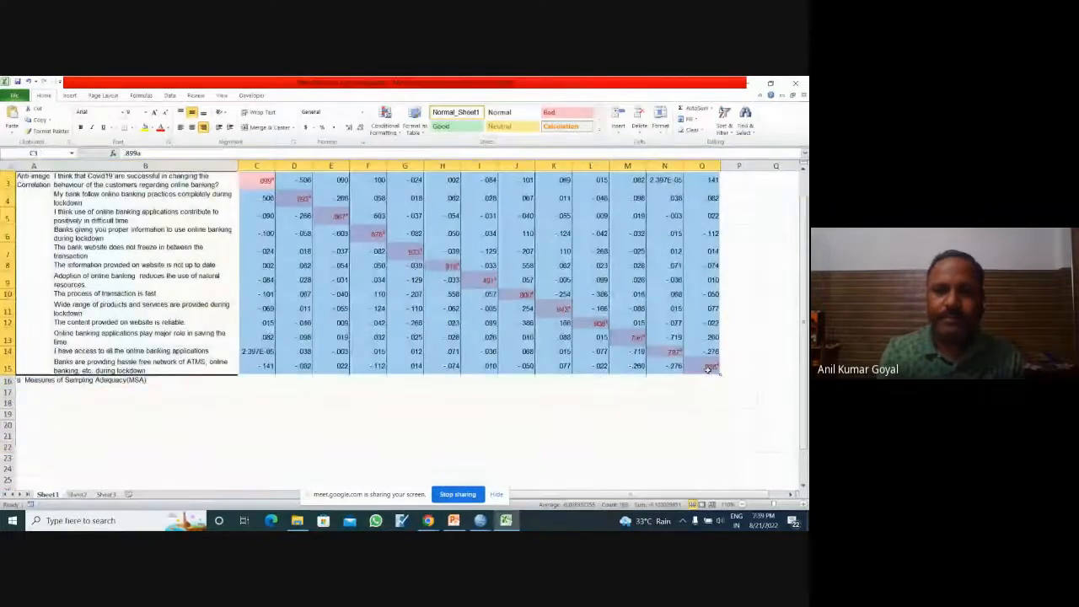
left_click(386, 122)
mouse_move(396, 150)
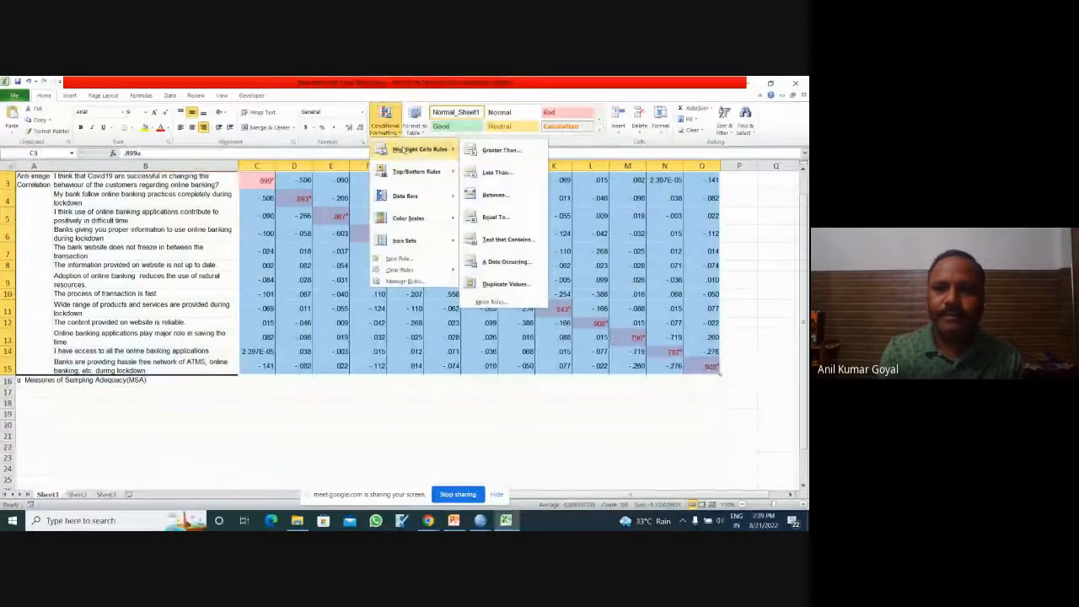
left_click(489, 149)
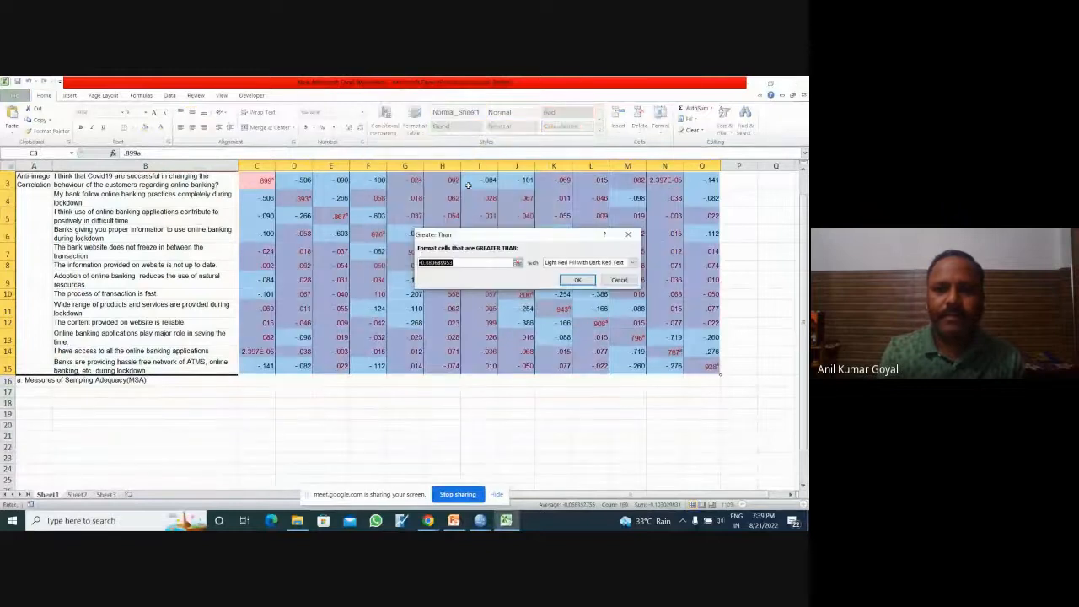
left_click(494, 265)
key("BackSpace")
key("BackSpace")
key("BackSpace")
key("BackSpace")
key("BackSpace")
key("BackSpace")
key("BackSpace")
key("BackSpace")
key("BackSpace")
key("BackSpace")
key("BackSpace")
key("BackSpace")
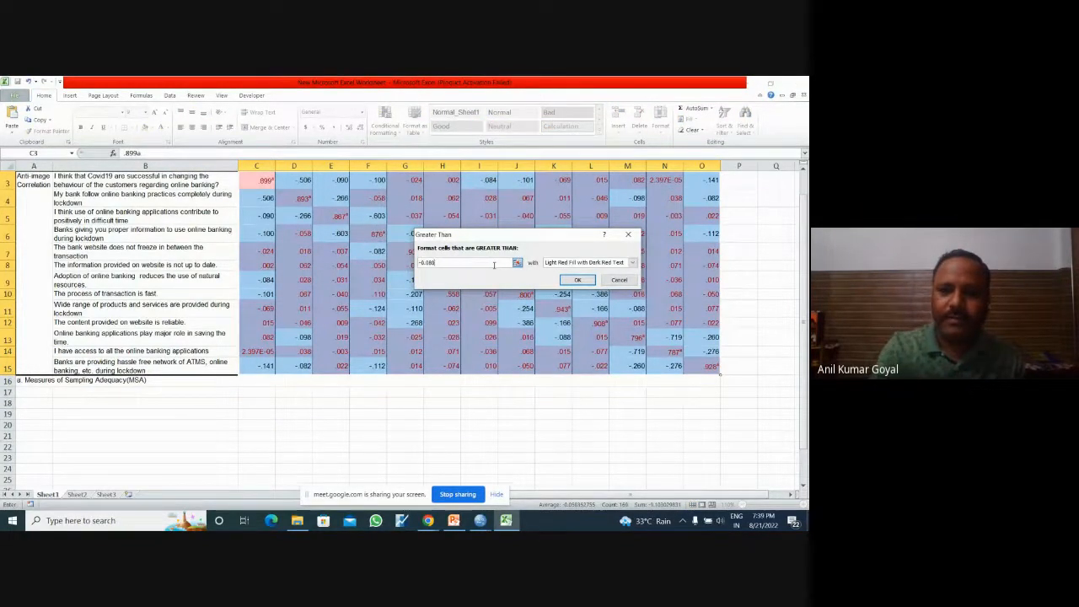
type("0.6")
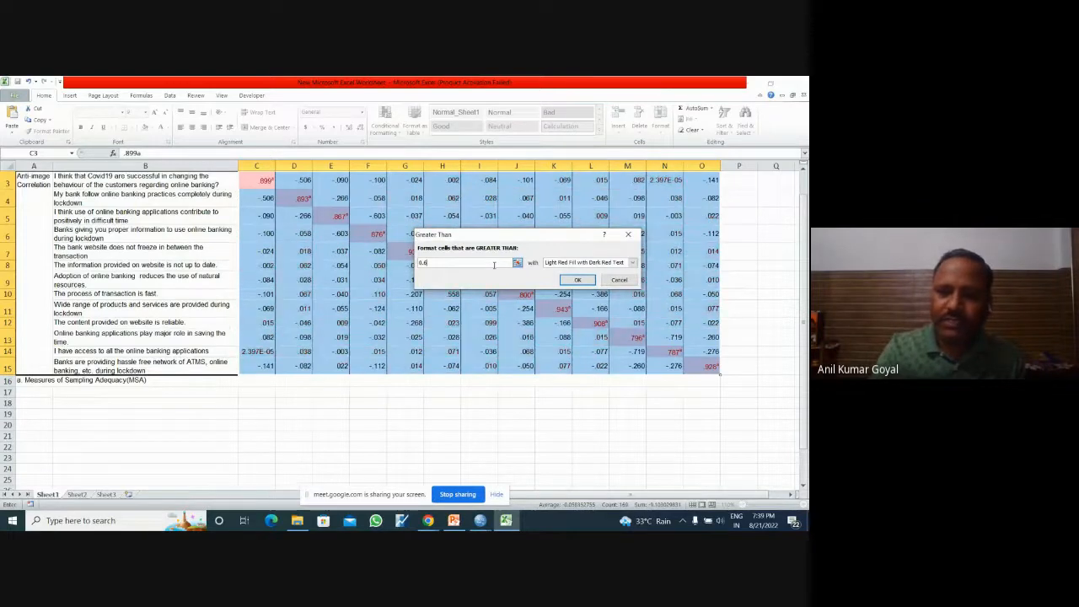
type("00000")
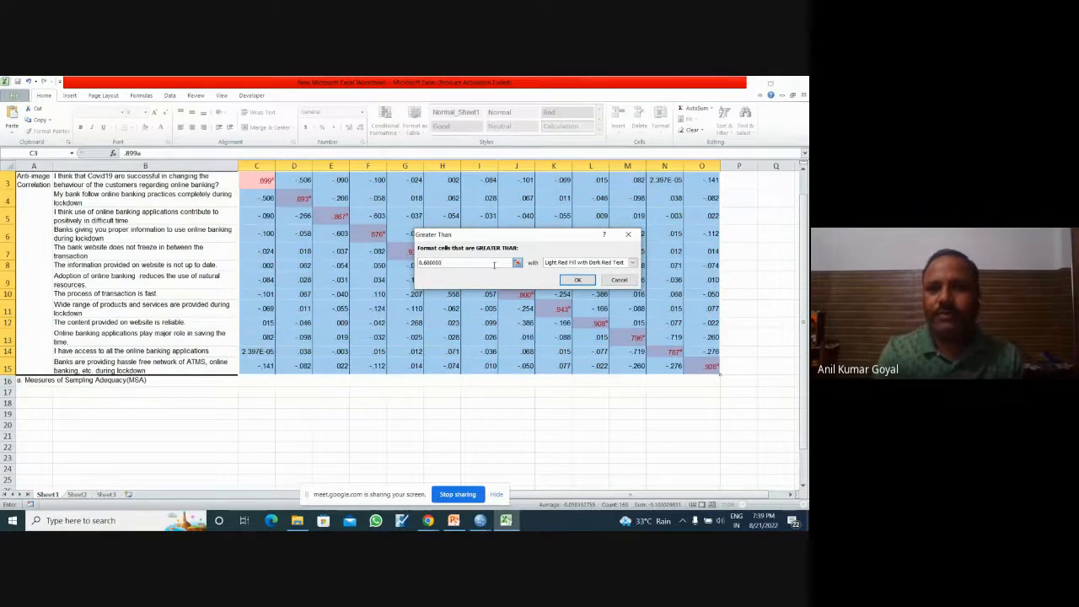
left_click(578, 281)
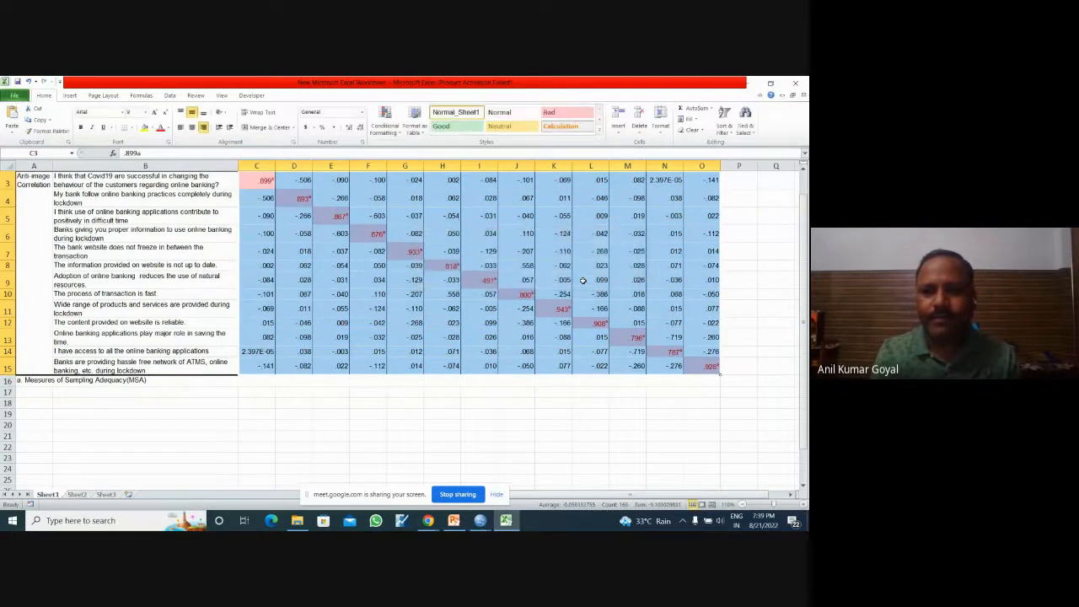
left_click(539, 358)
left_click(485, 280)
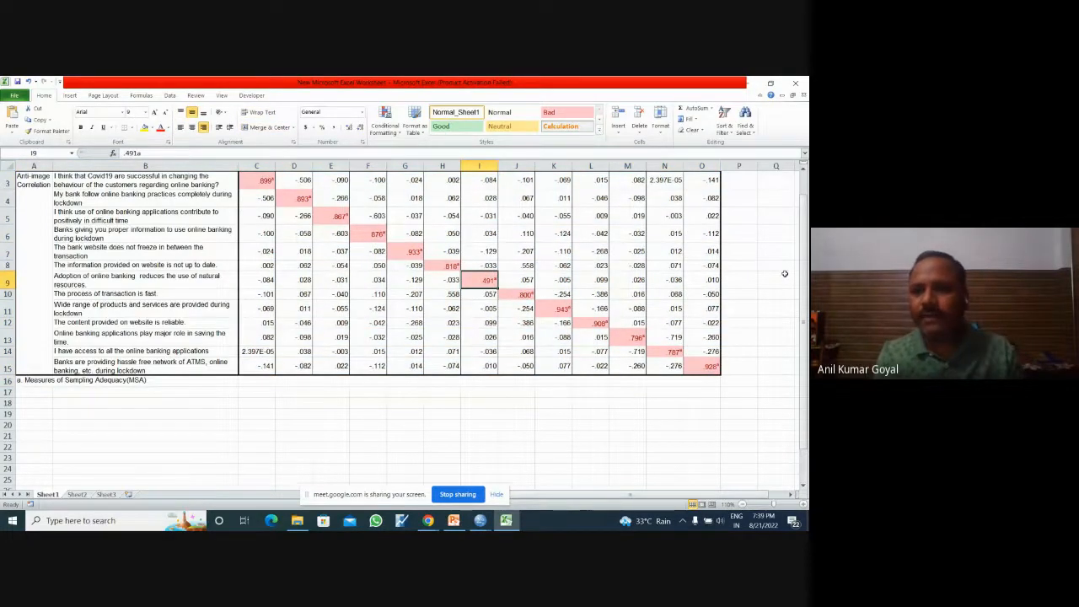
Step: Start a Greater Than highlight rule for the correlation values in C3:O15, using Yellow Fill with Dark Yellow Text
left_click_drag(797, 274, 803, 272)
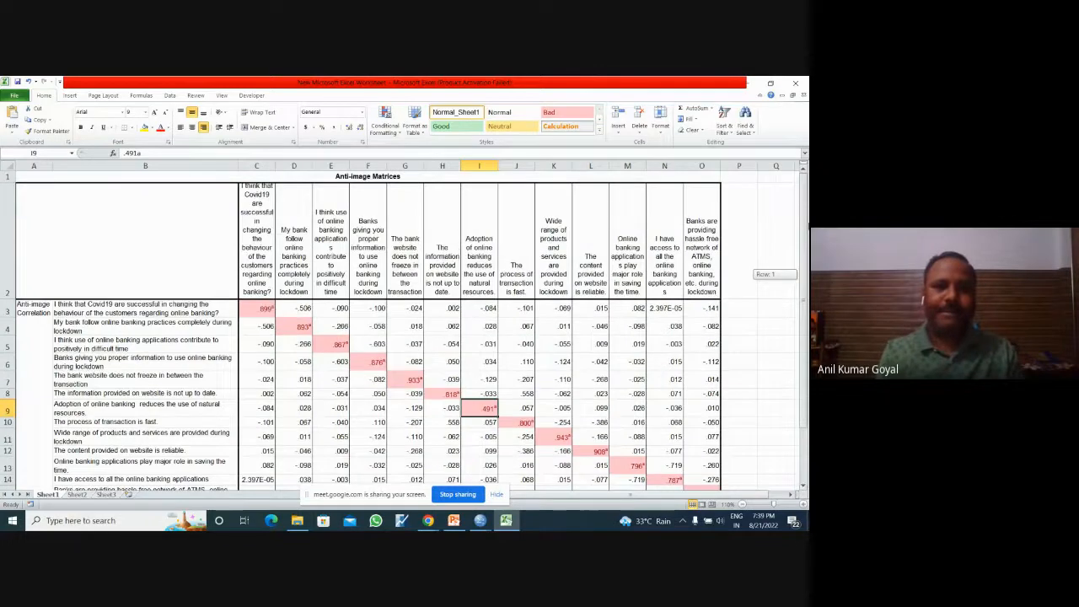
mouse_move(803, 233)
left_mouse_down()
mouse_move(807, 264)
mouse_move(806, 252)
left_mouse_up()
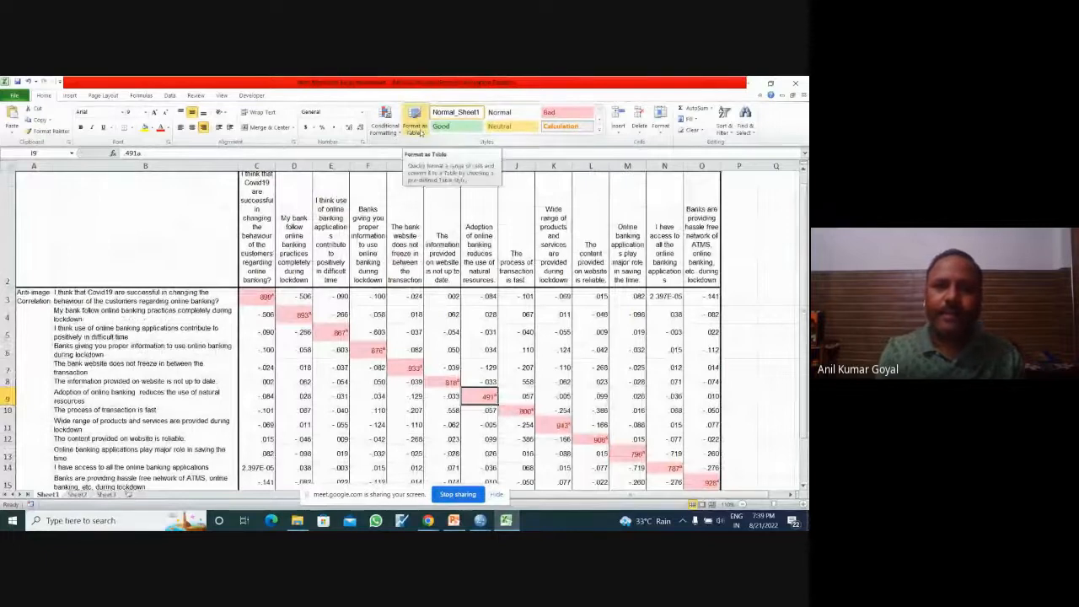
left_click(420, 128)
left_click(386, 127)
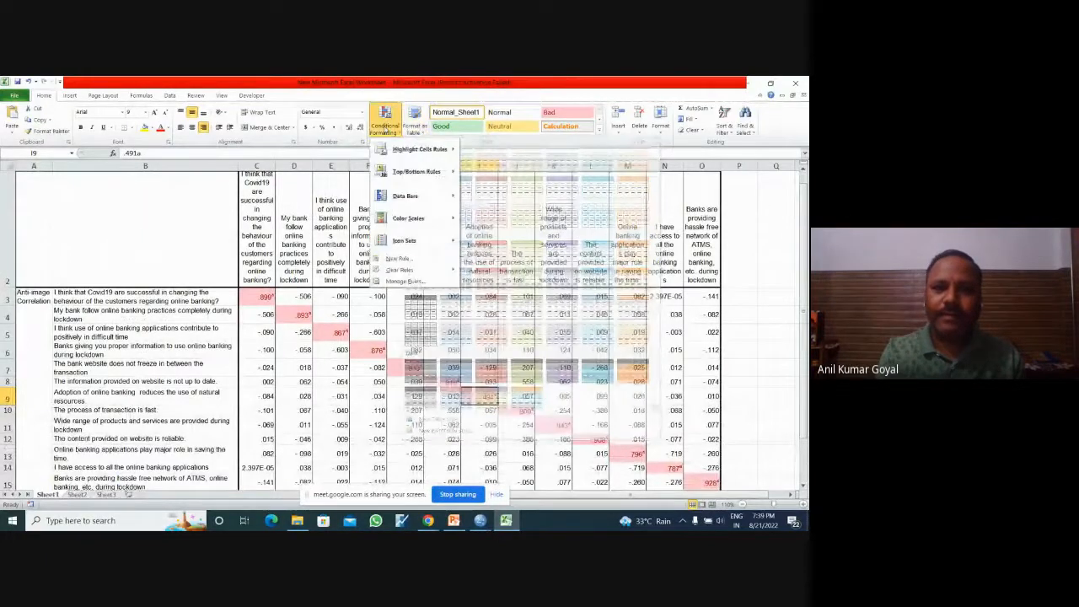
left_click(256, 296)
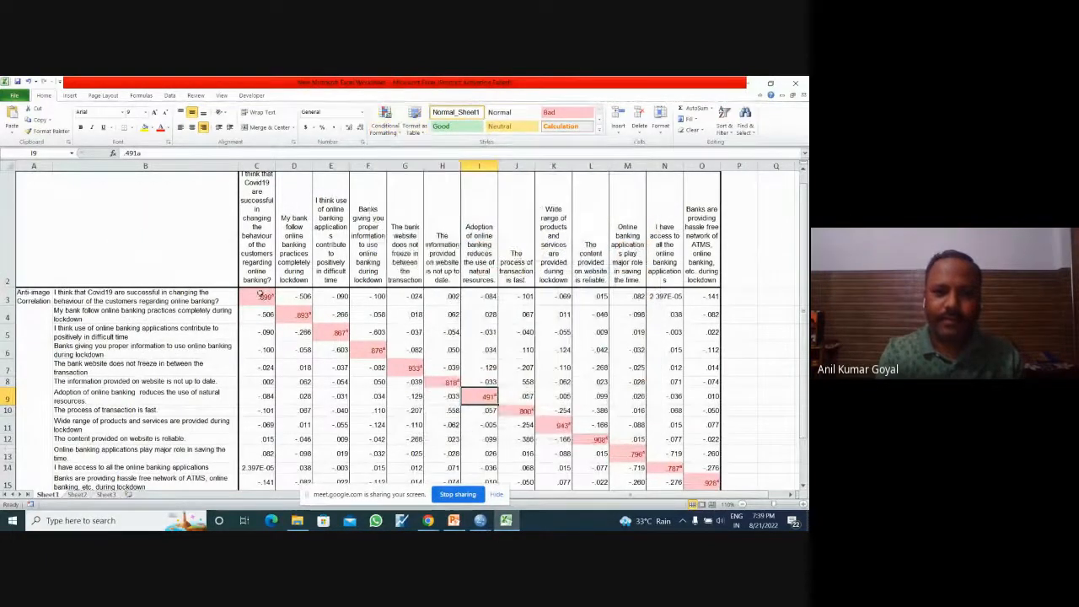
left_click_drag(256, 296, 700, 369)
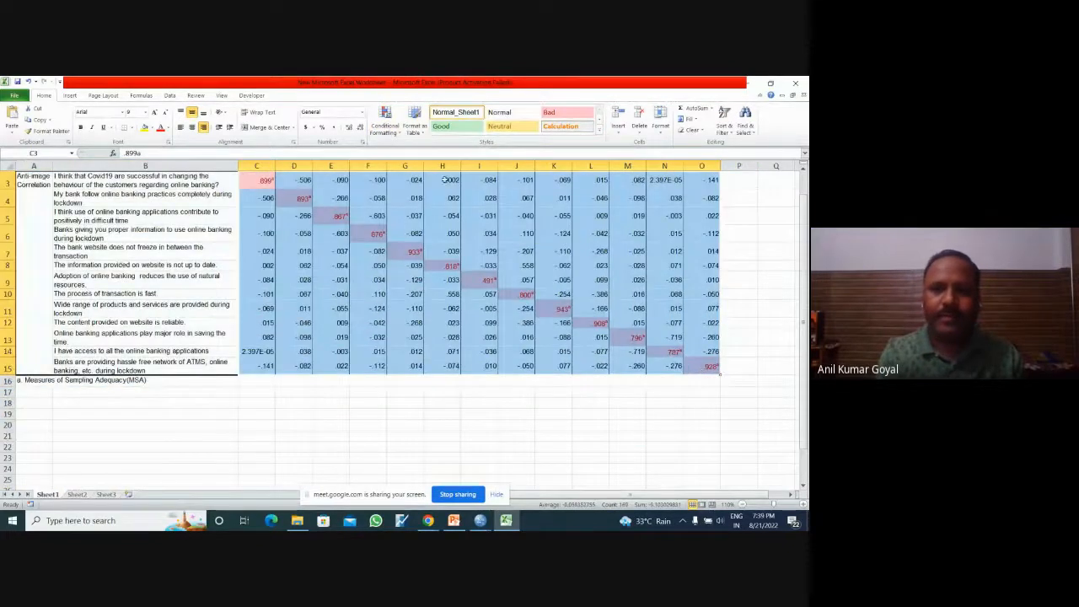
left_click(385, 120)
mouse_move(438, 152)
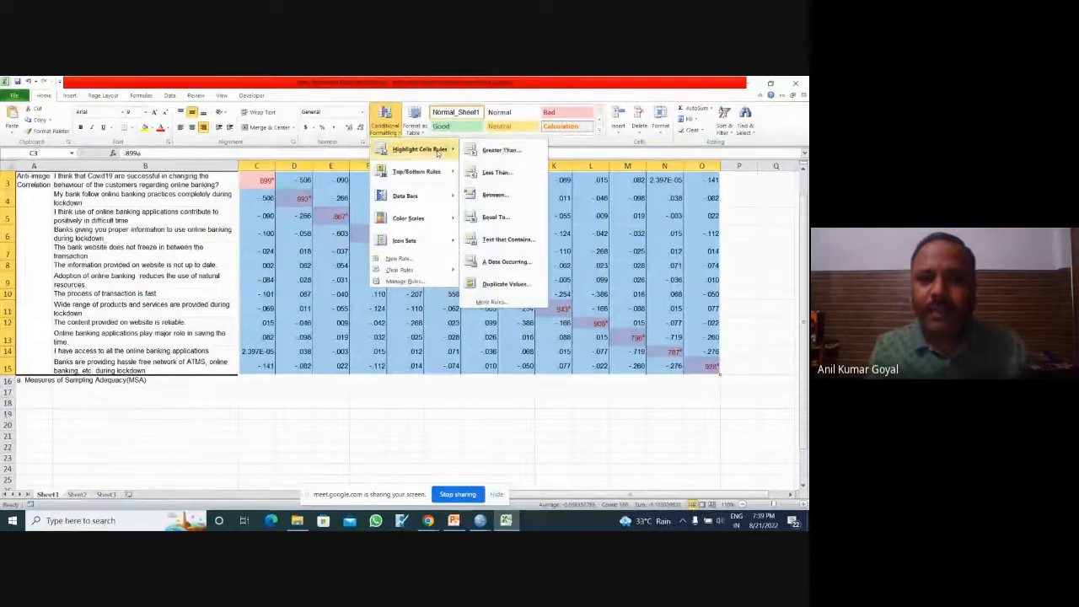
left_click(503, 151)
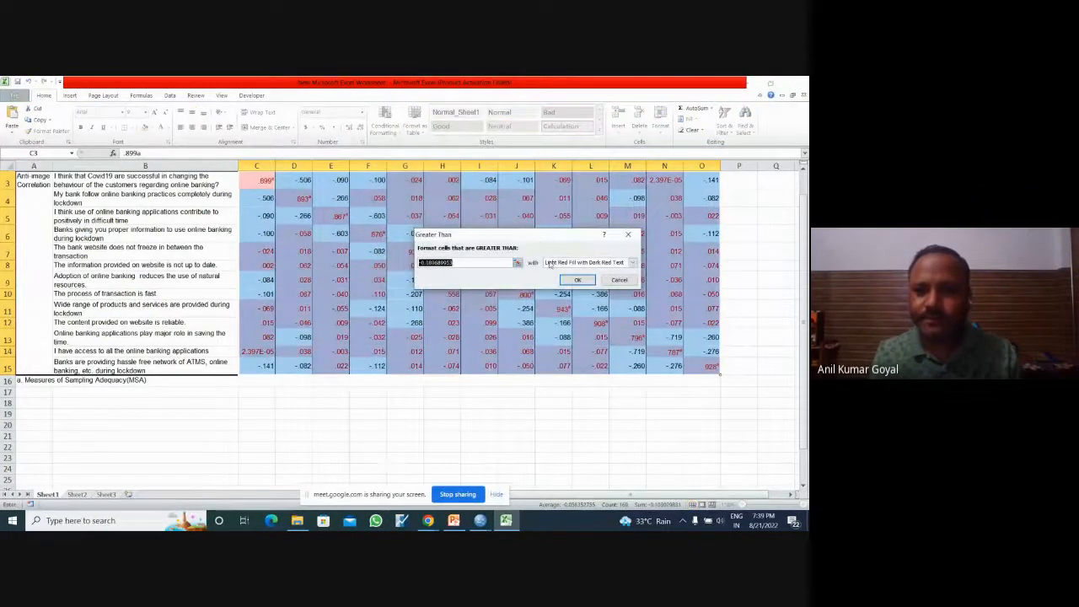
left_click(582, 263)
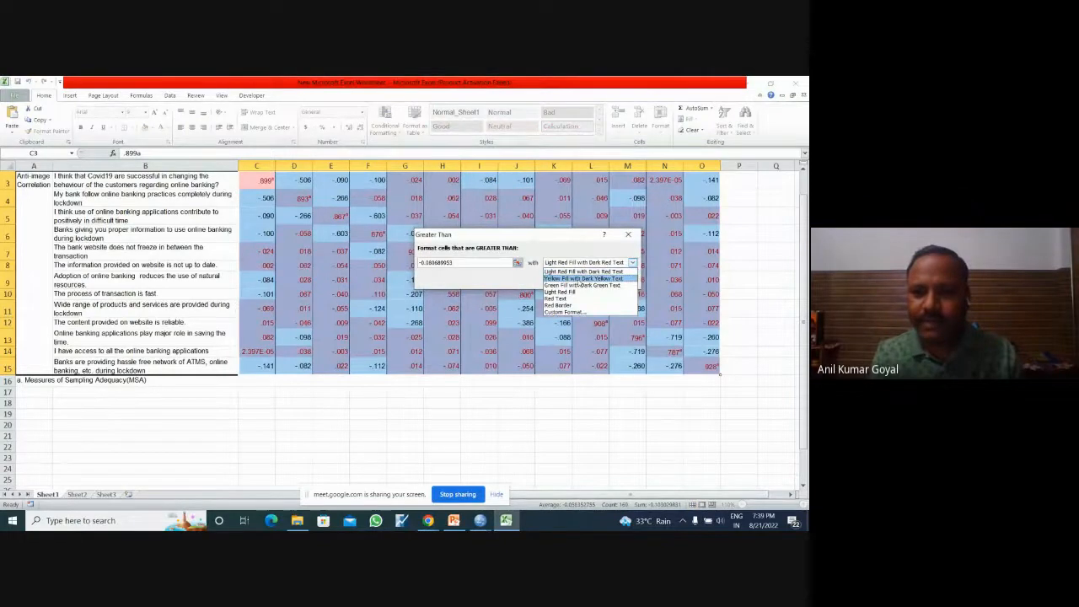
left_click(584, 279)
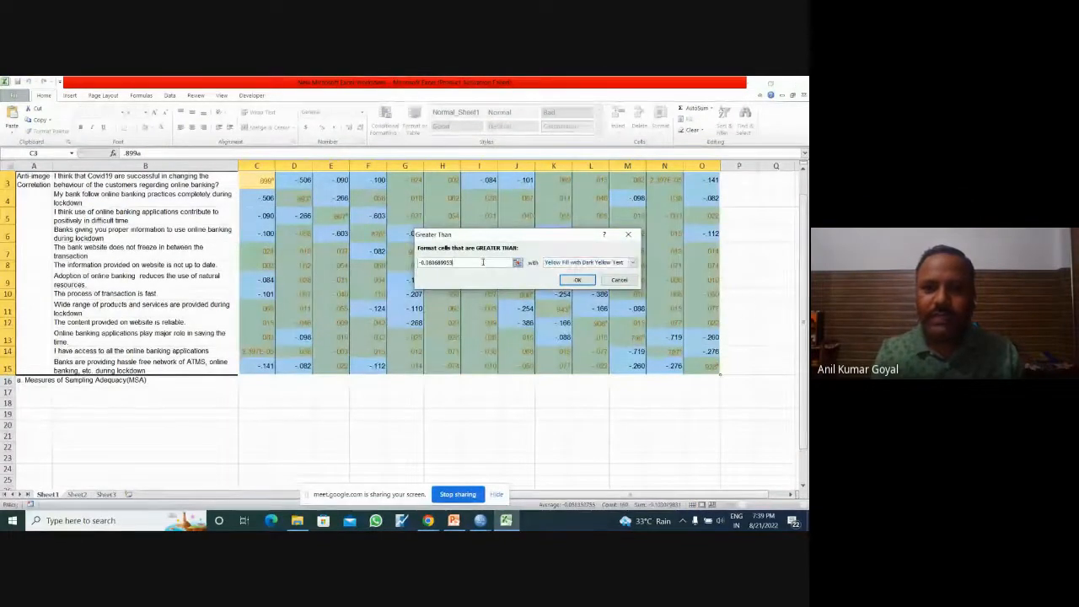
Step: Set the Greater Than threshold to 0.60 and apply the yellow highlight rule to C3:O15
key("BackSpace")
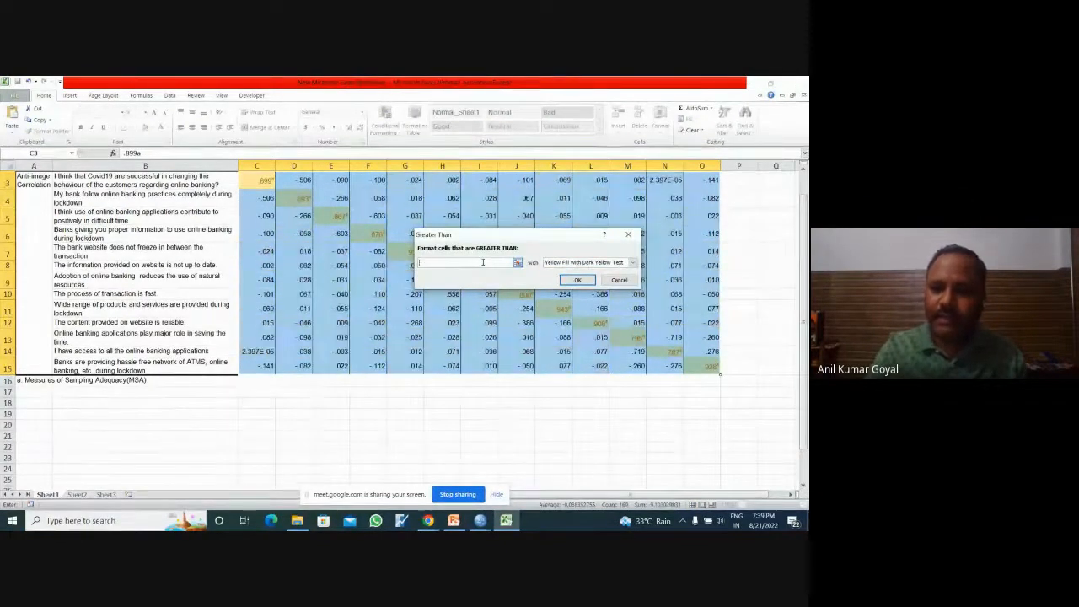
type("0.")
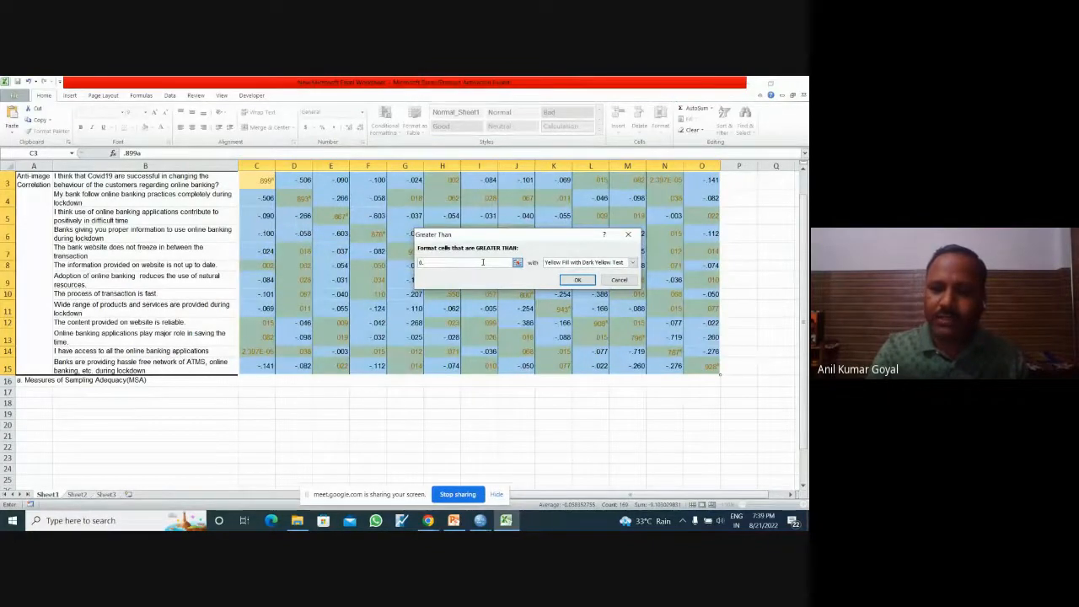
type("60")
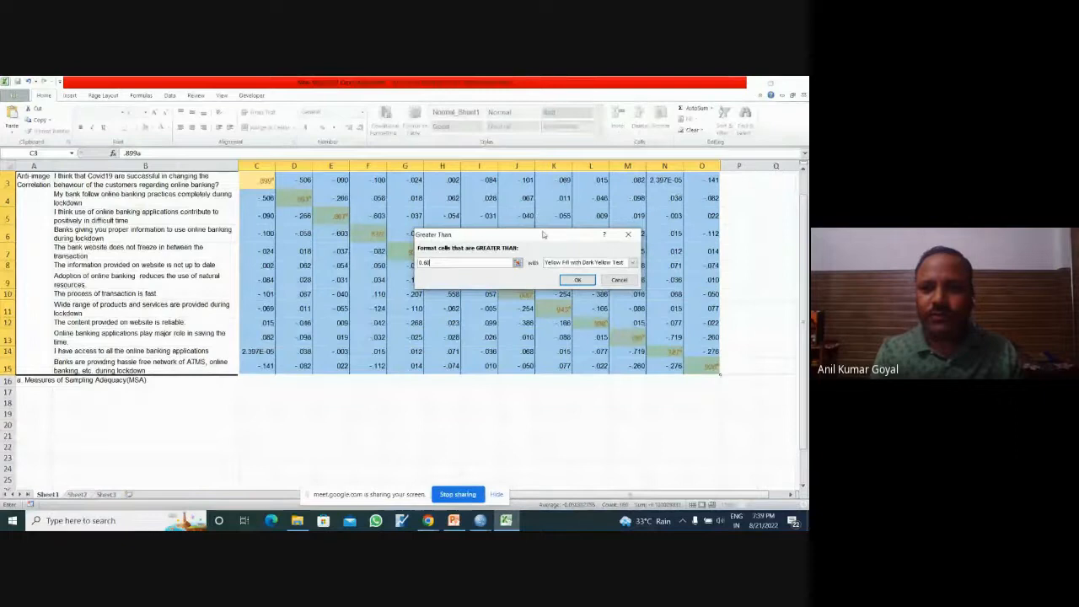
left_click_drag(544, 234, 501, 327)
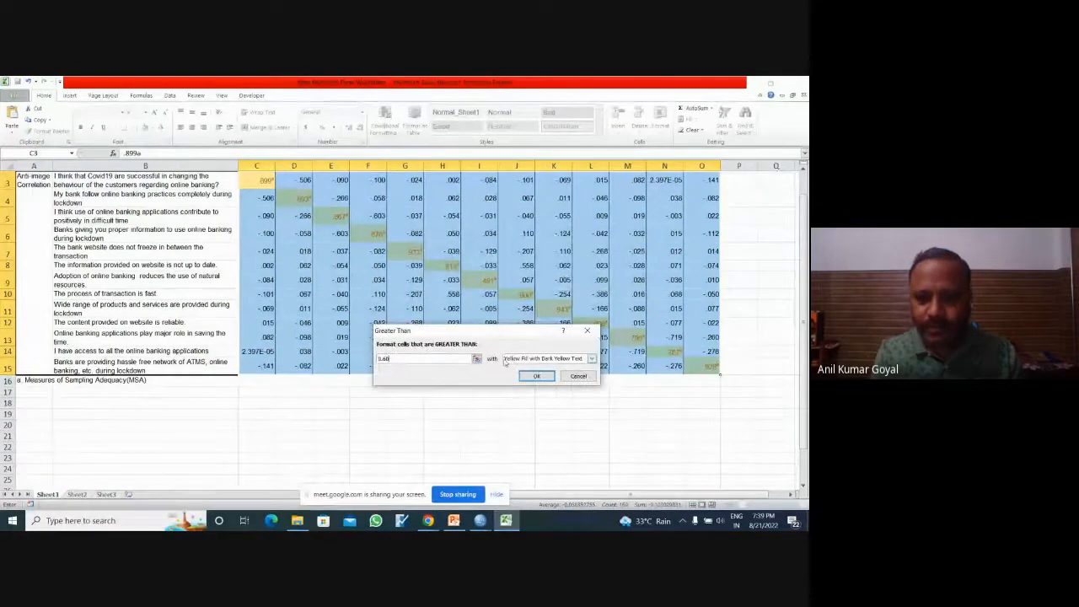
left_click(478, 359)
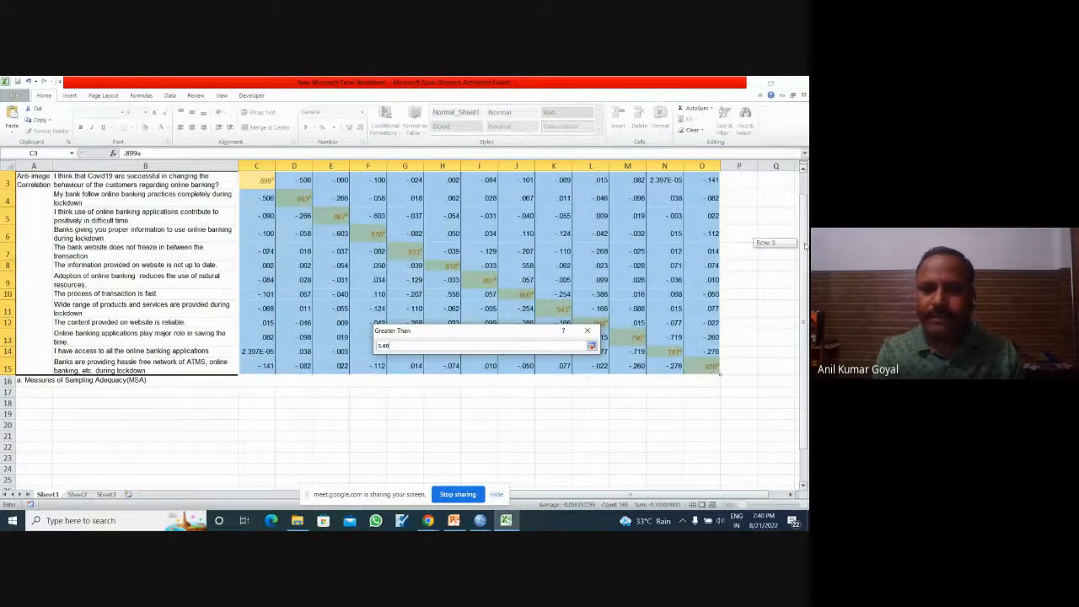
scroll(265, 324, "up", 1)
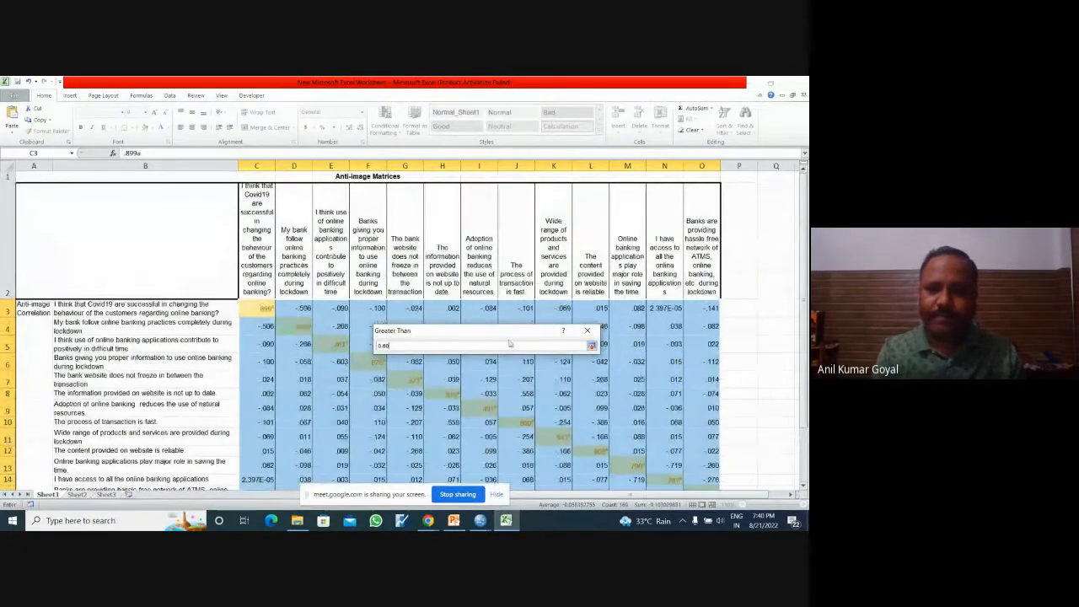
left_click(592, 346)
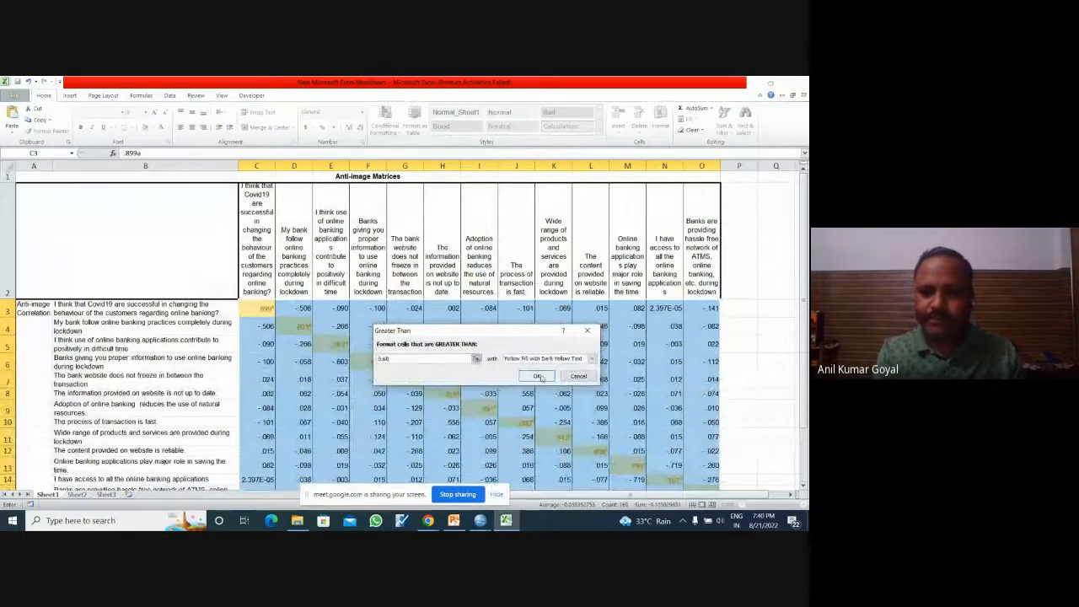
left_click(540, 375)
left_click(735, 393)
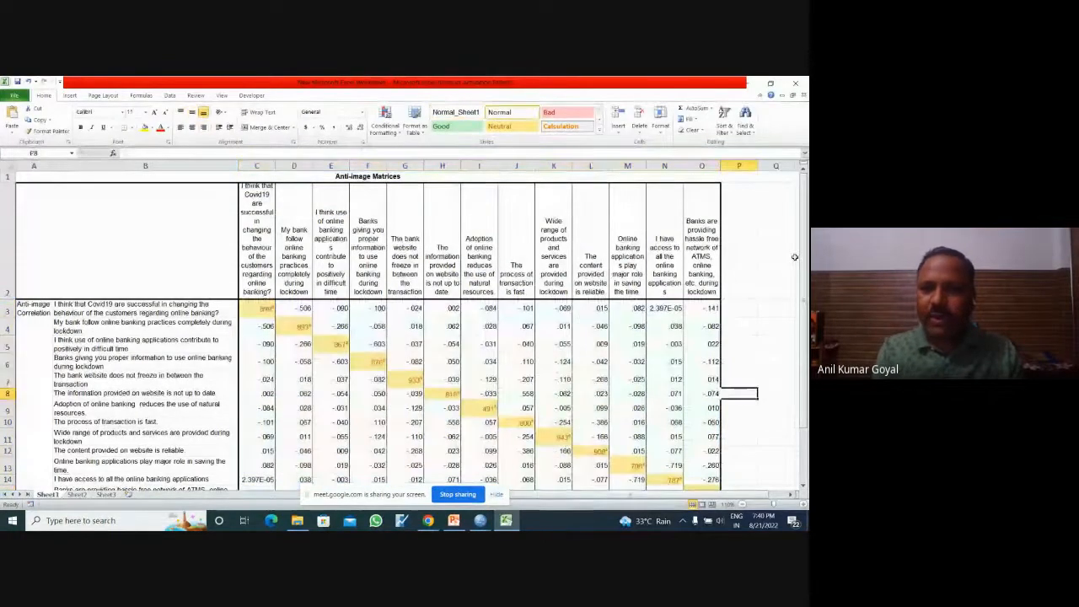
Step: Fill row 9, the "Adoption of online banking reduces the use of natural resources" statement, with yellow
left_click_drag(806, 250, 807, 260)
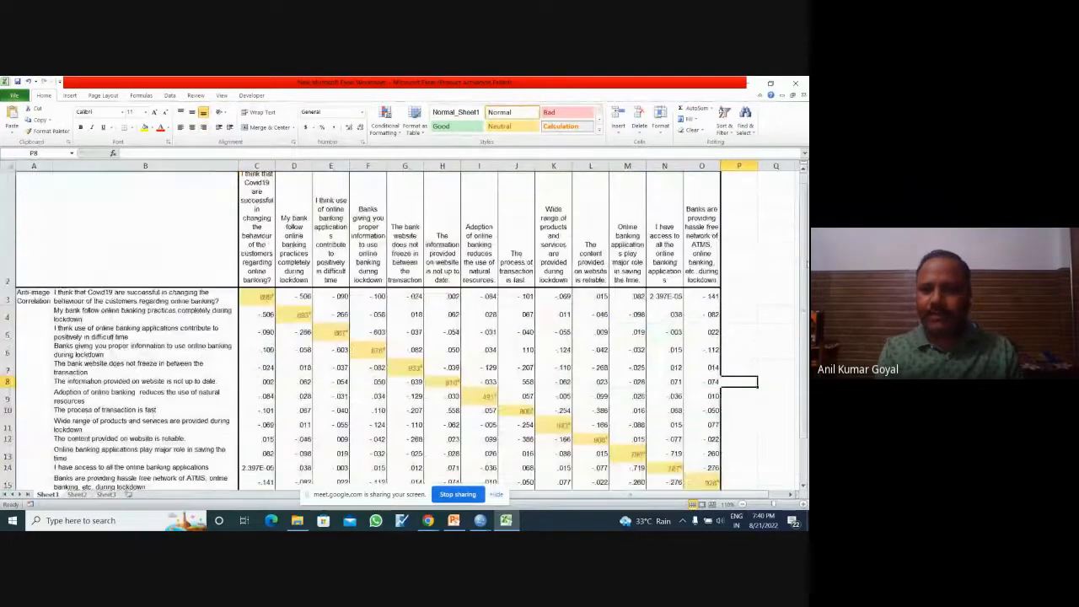
left_click(741, 504)
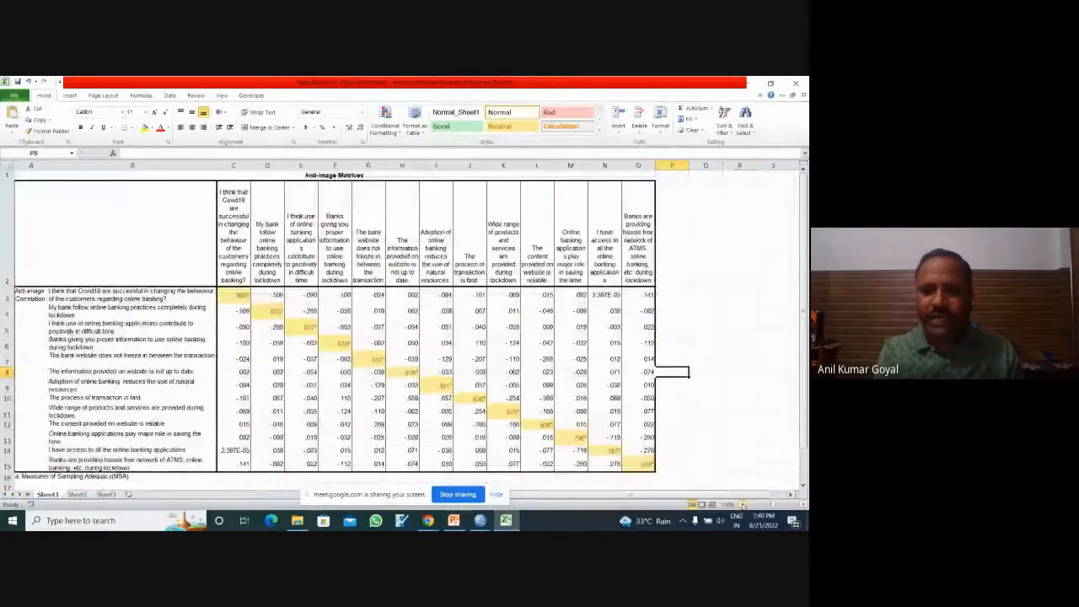
left_click(437, 385)
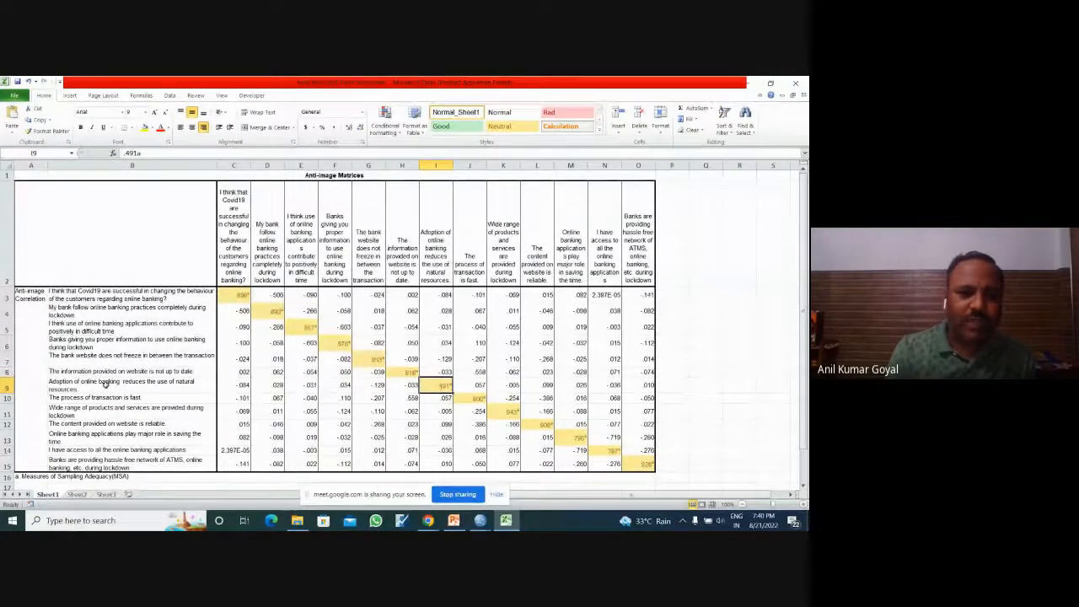
left_click(6, 385)
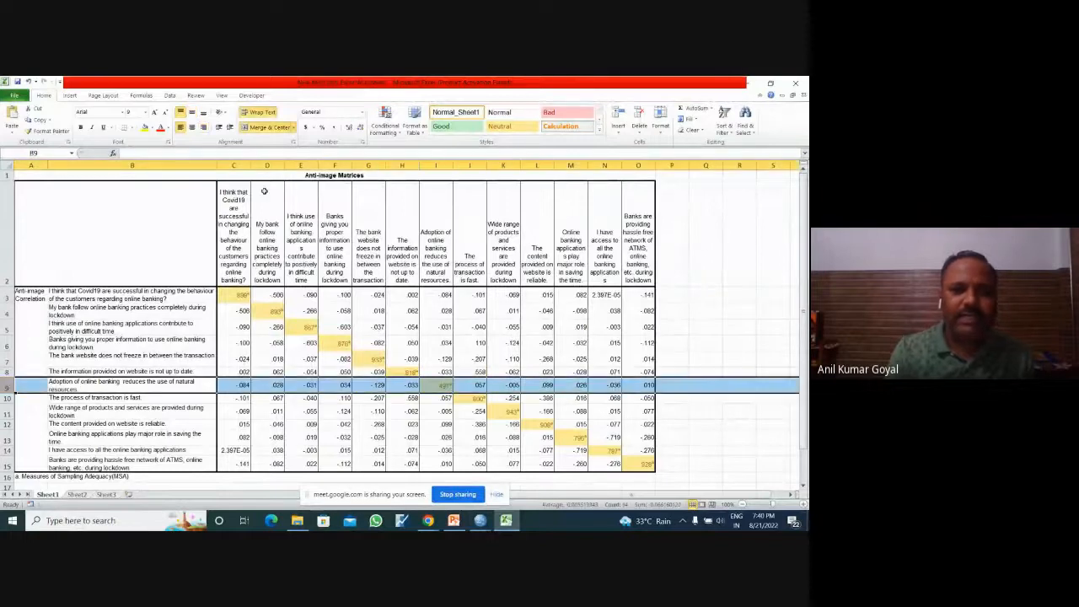
left_click(144, 128)
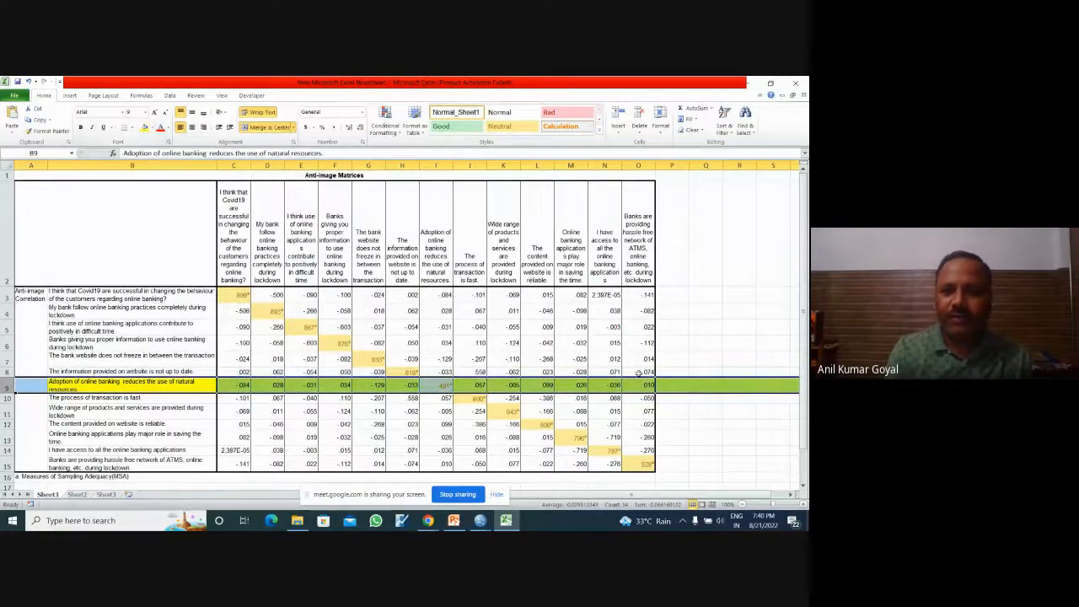
left_click(747, 412)
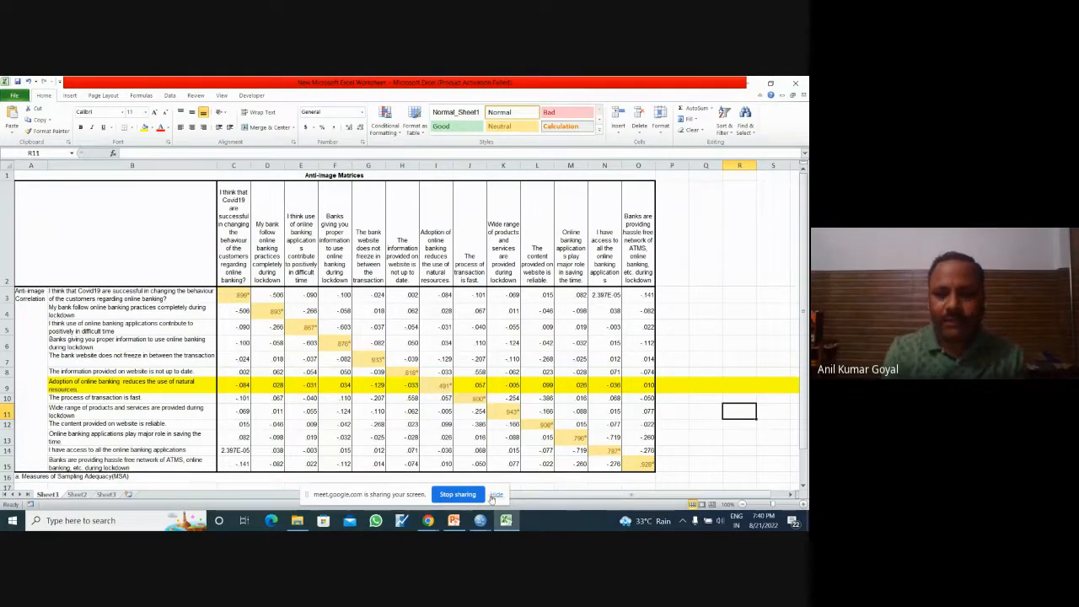
Step: Switch to the SPSS Statistics Viewer output and review the extraction values in the Communalities table below the anti-image matrices
mouse_move(480, 520)
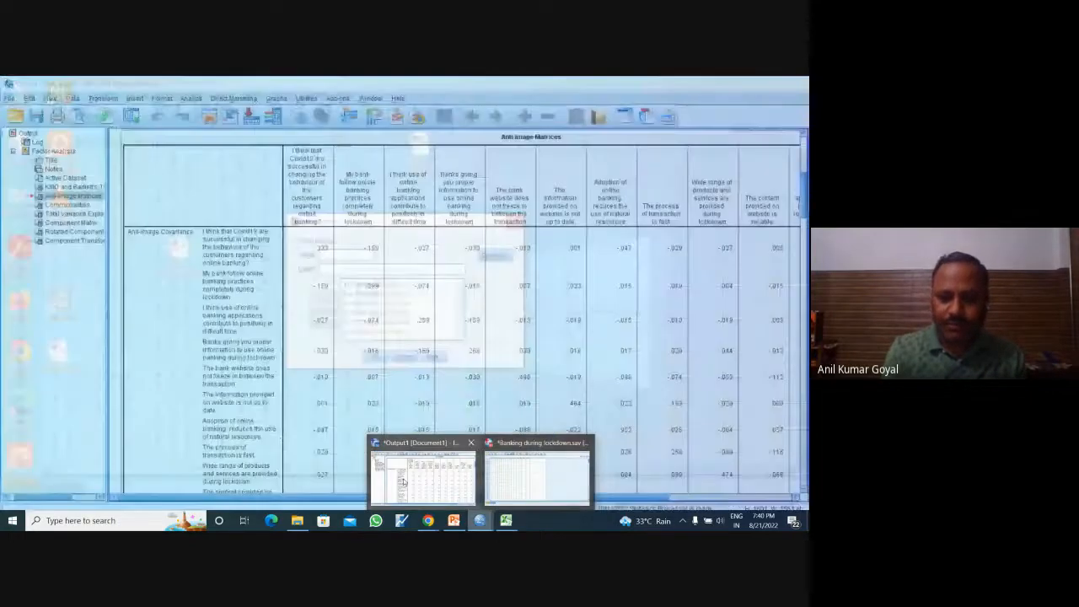
left_click(402, 481)
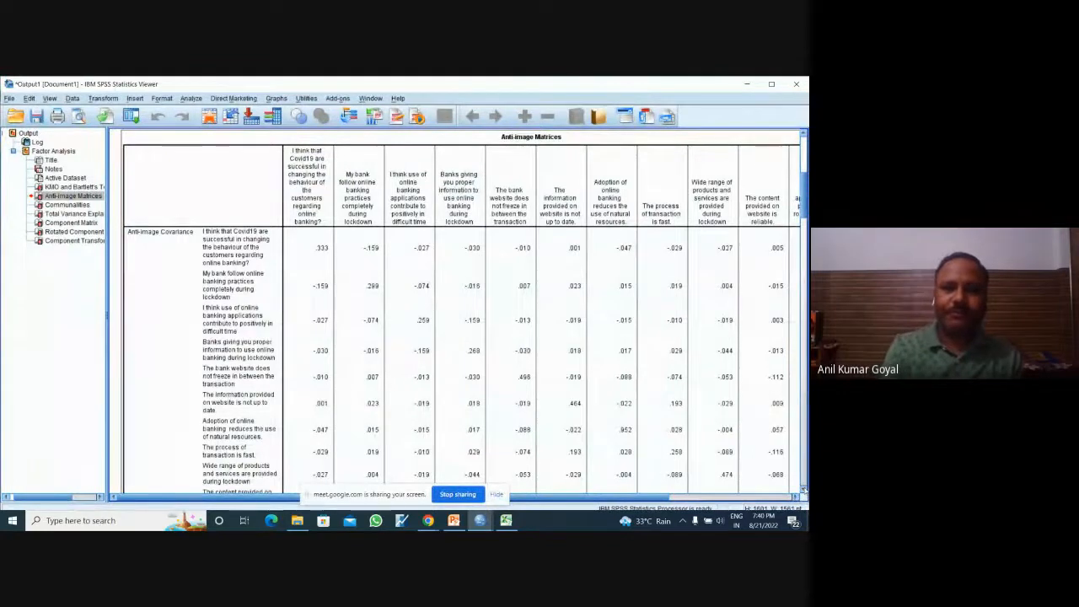
scroll(803, 489, "down", 6)
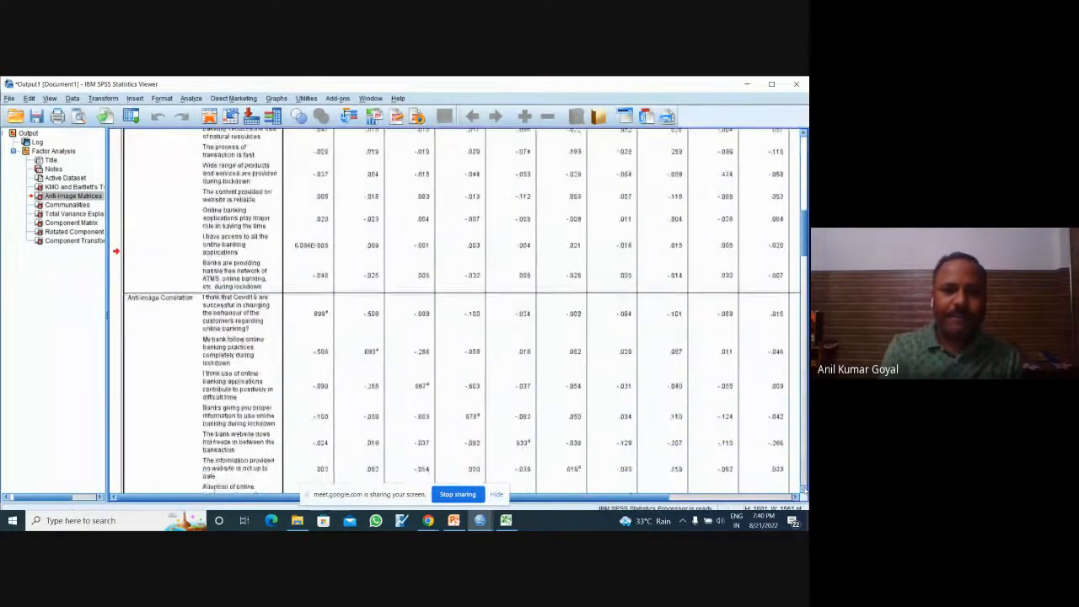
scroll(804, 489, "down", 10)
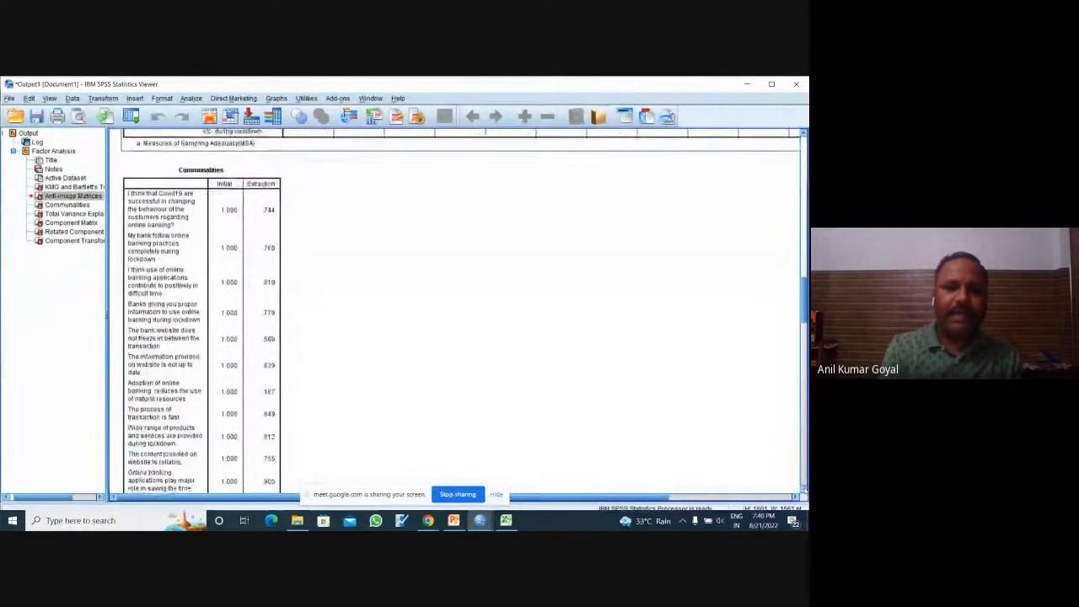
scroll(803, 488, "down", 1)
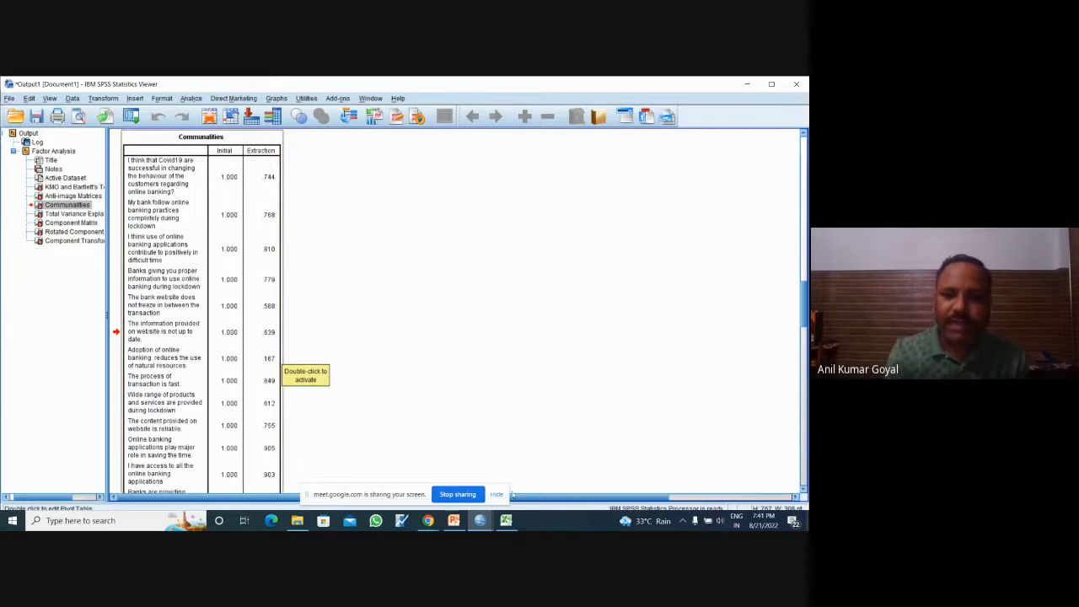
Step: Switch to Excel to check the yellow-filled statement in B9, and return to the SPSS Communalities table to compare its extraction value
left_click(506, 520)
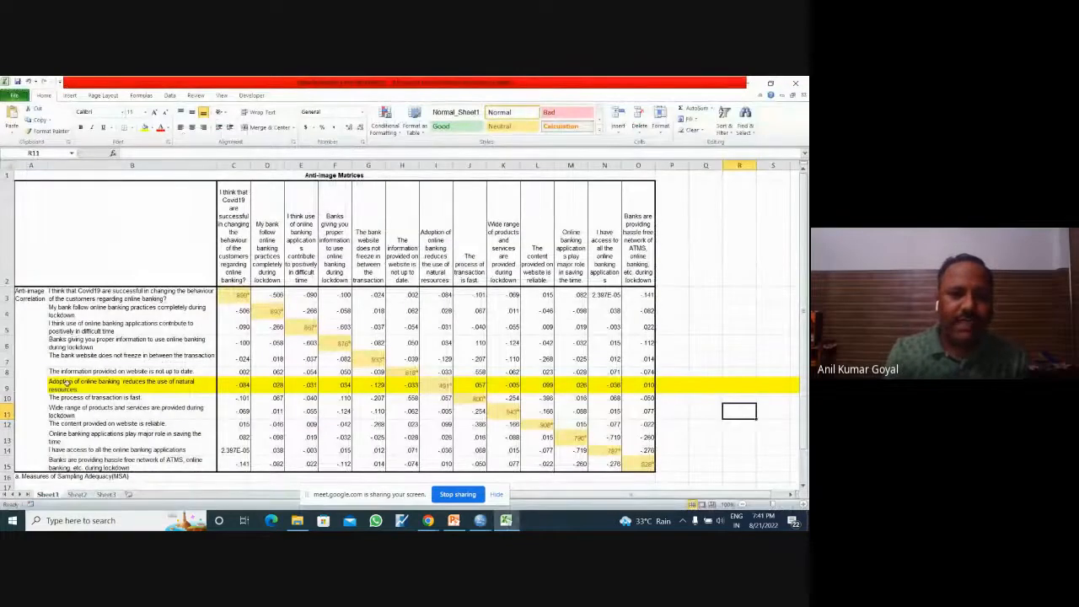
left_click(139, 382)
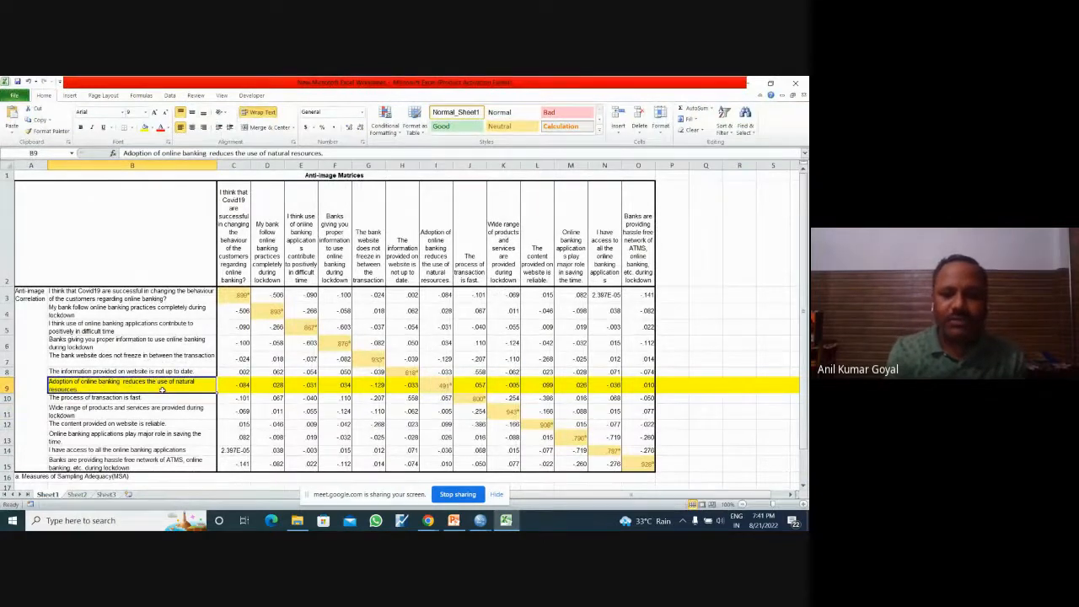
mouse_move(480, 520)
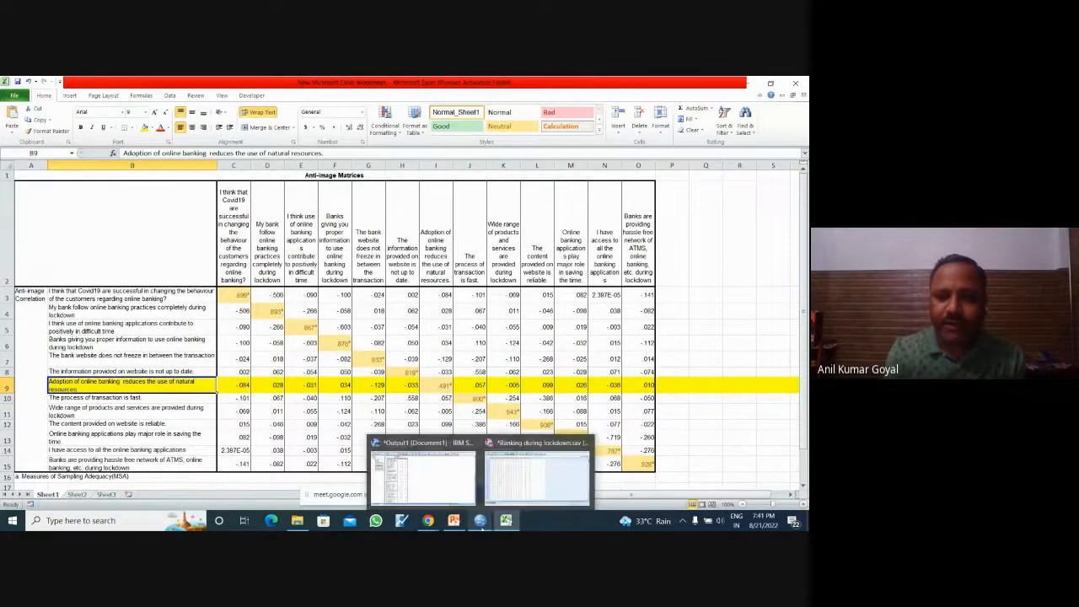
left_click(451, 481)
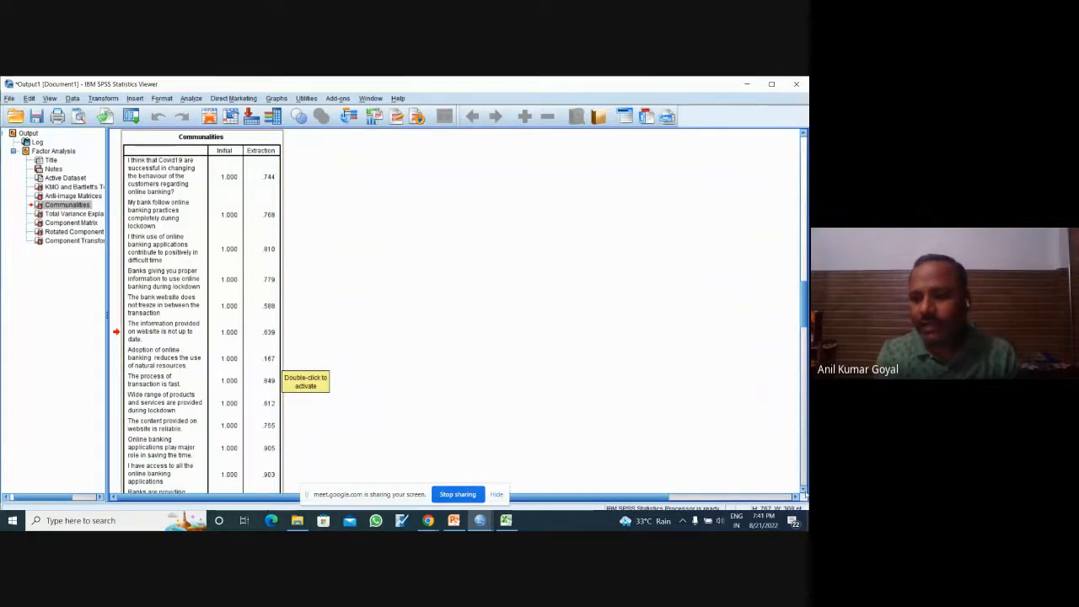
Step: Examine the components and their eigenvalues in the Total Variance Explained table
scroll(803, 490, "down", 10)
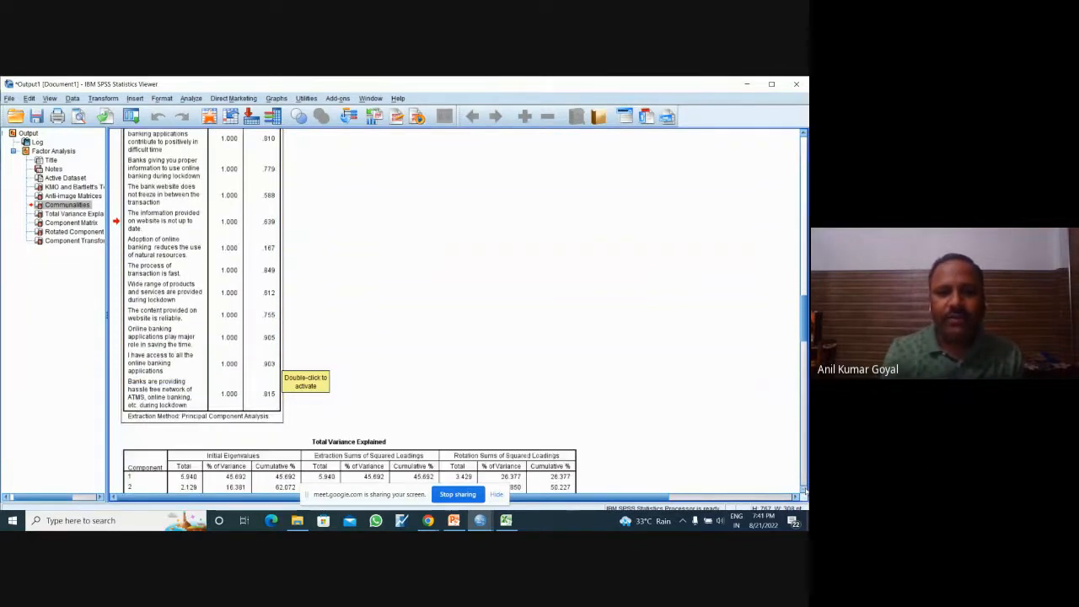
scroll(803, 489, "down", 3)
scroll(758, 295, "down", 2)
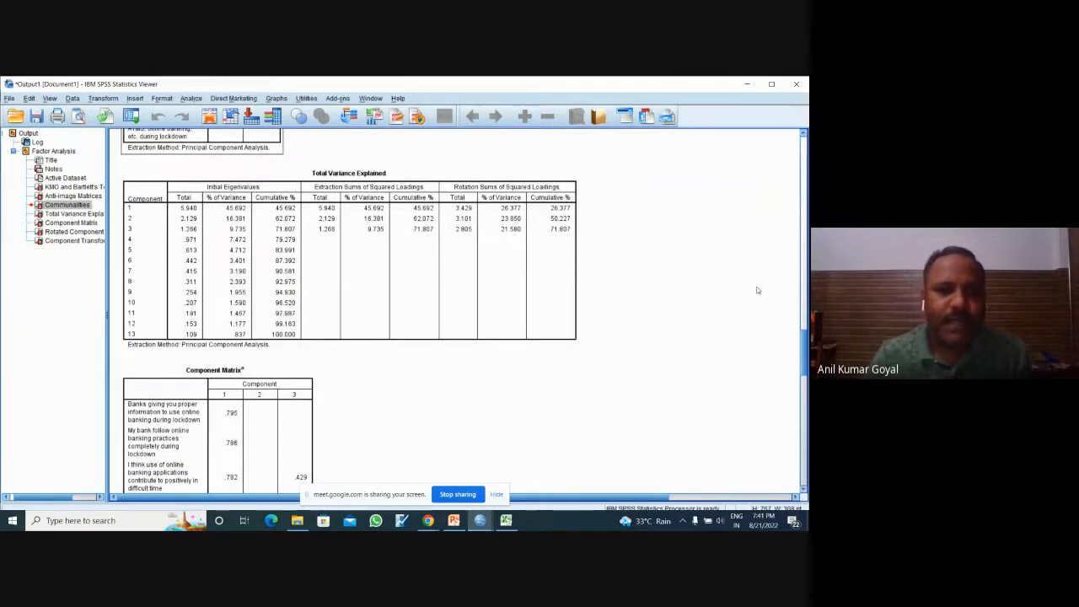
left_click(135, 213)
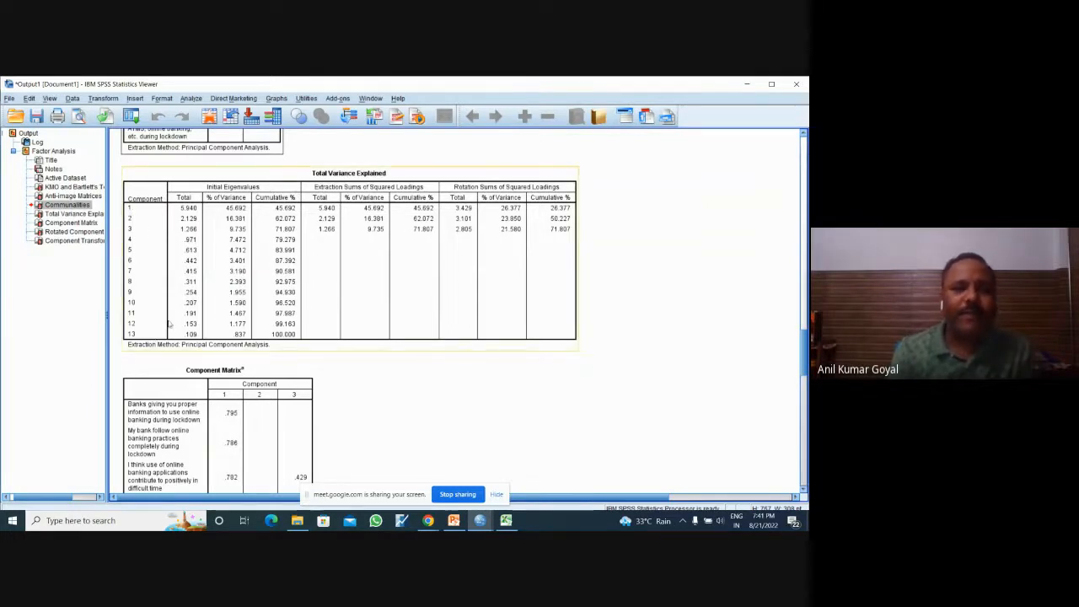
Step: Reopen the Factor Analysis extraction settings and compare the fixed number of factors option with extraction based on eigenvalues greater than 1
left_click(648, 245)
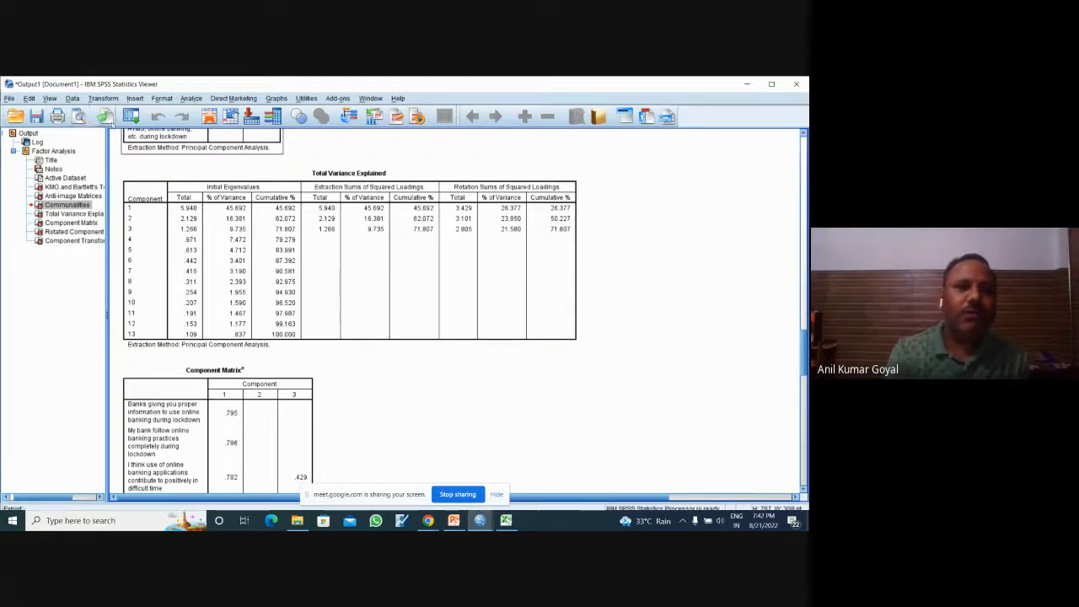
left_click(133, 116)
left_click(146, 135)
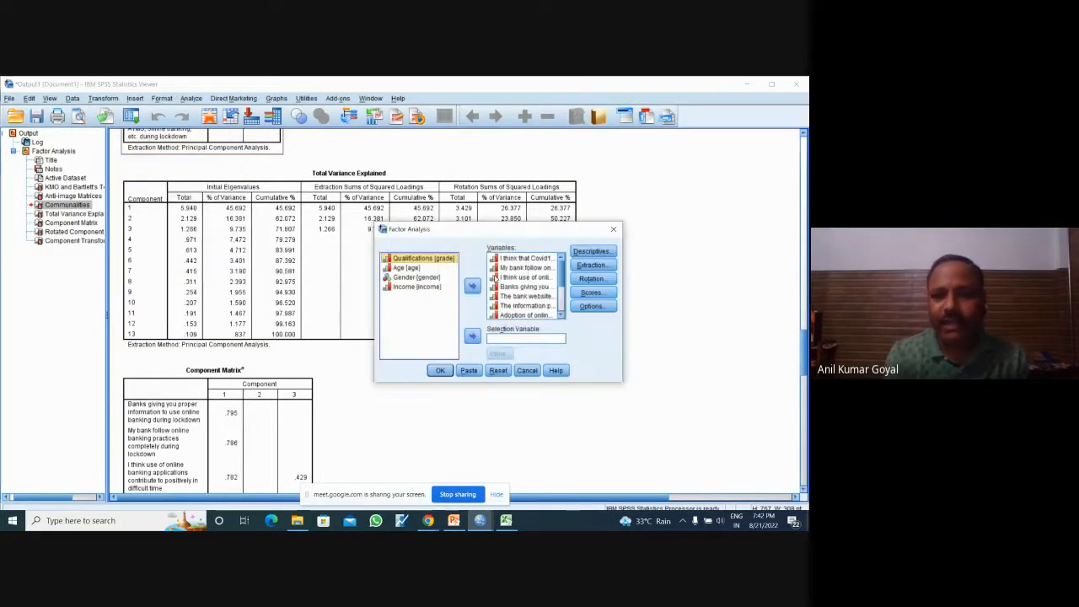
left_click(609, 266)
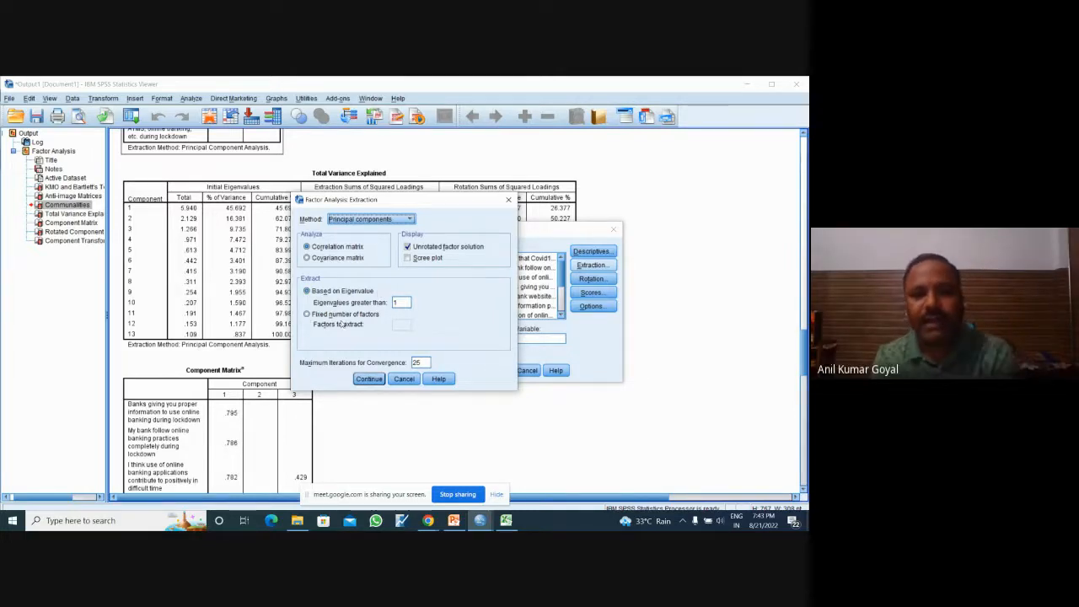
left_click(307, 314)
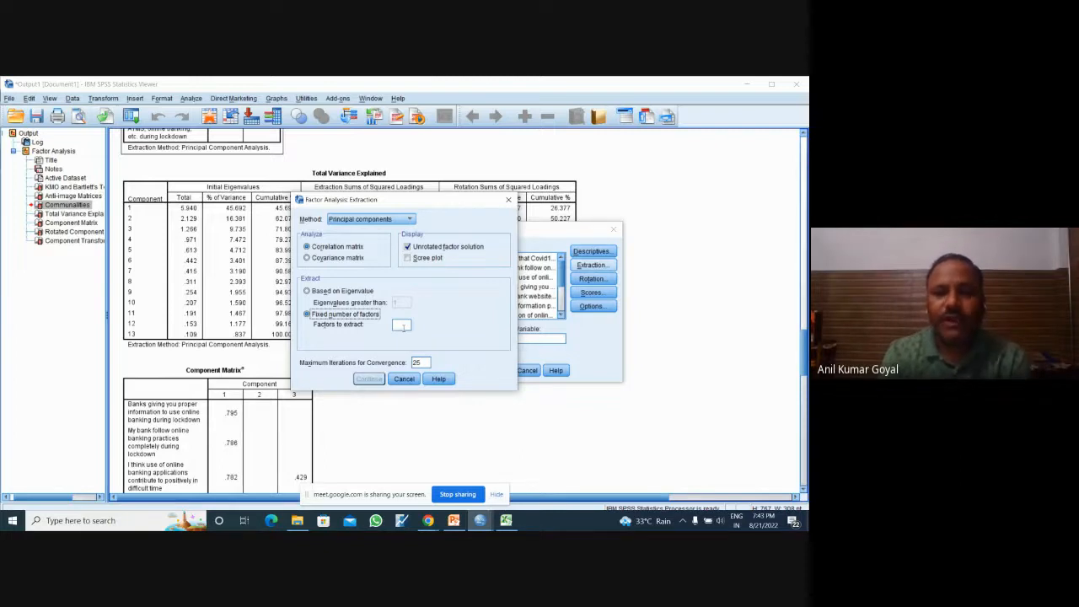
left_click(408, 325)
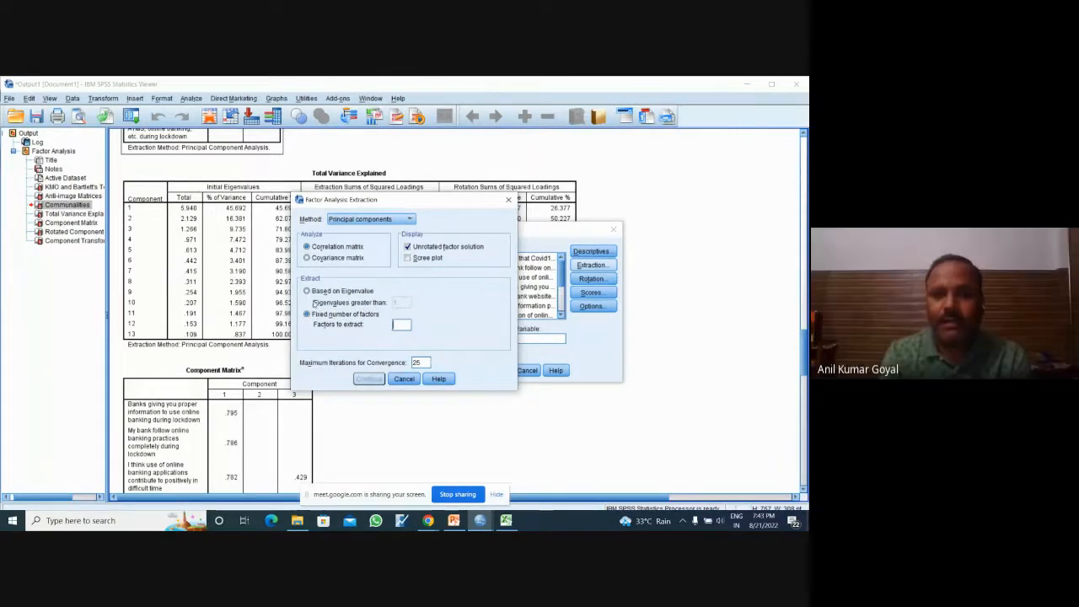
left_click(307, 291)
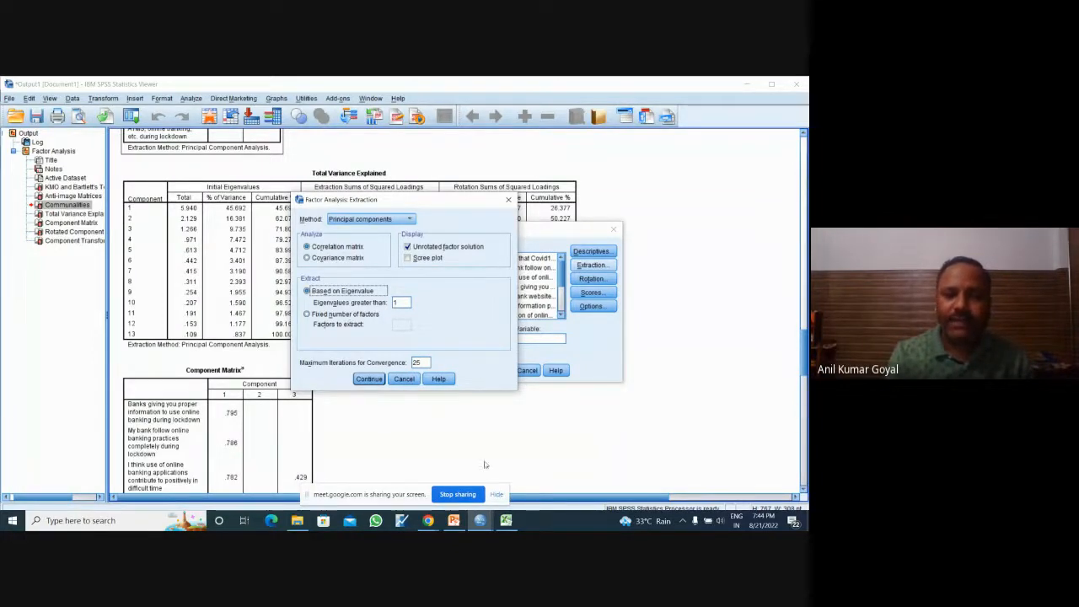
Step: Check the Google Meet call in Chrome, return to the SPSS output, and close the extraction and Factor Analysis dialogs without running them
mouse_move(428, 520)
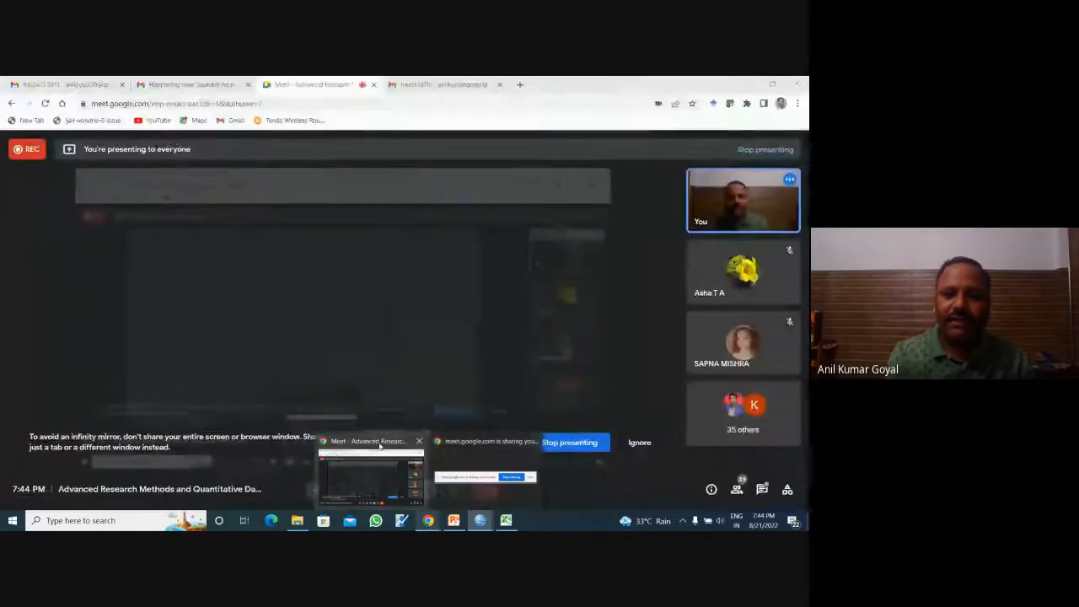
left_click(379, 447)
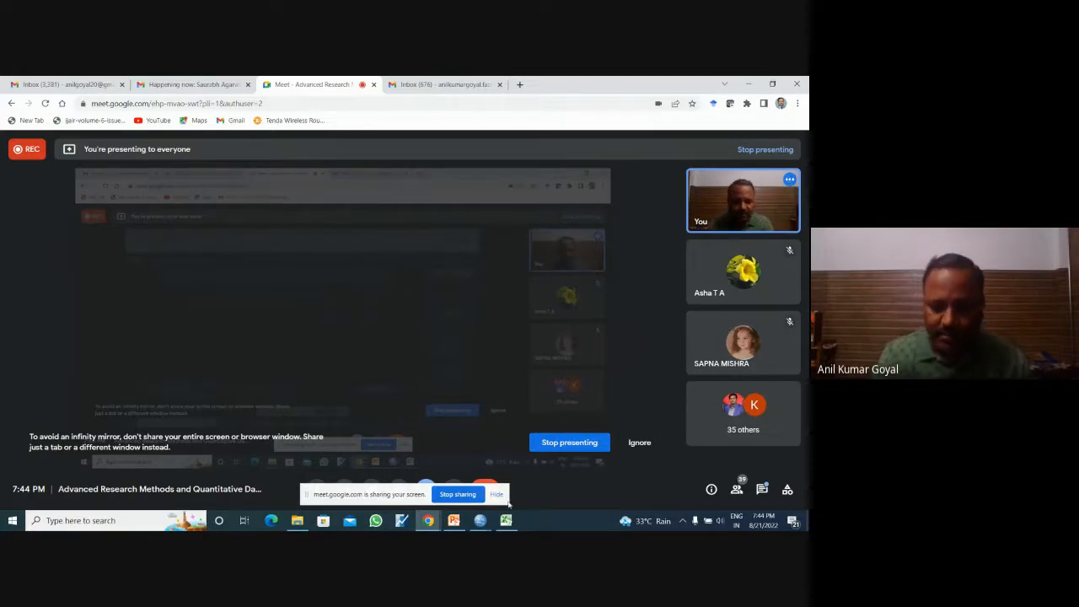
mouse_move(480, 520)
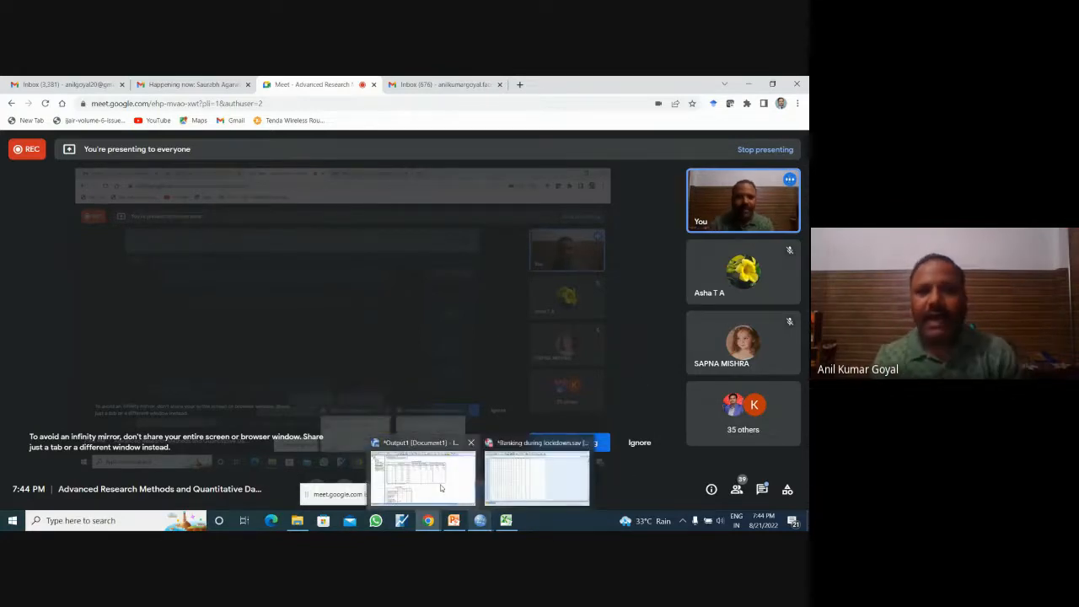
left_click(424, 477)
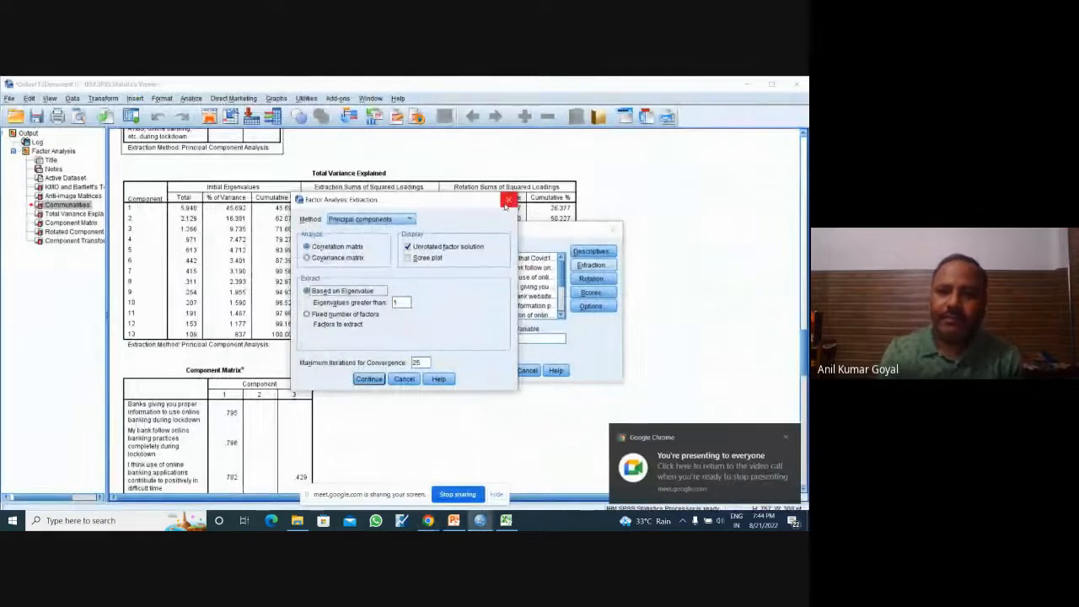
left_click(509, 199)
left_click(613, 229)
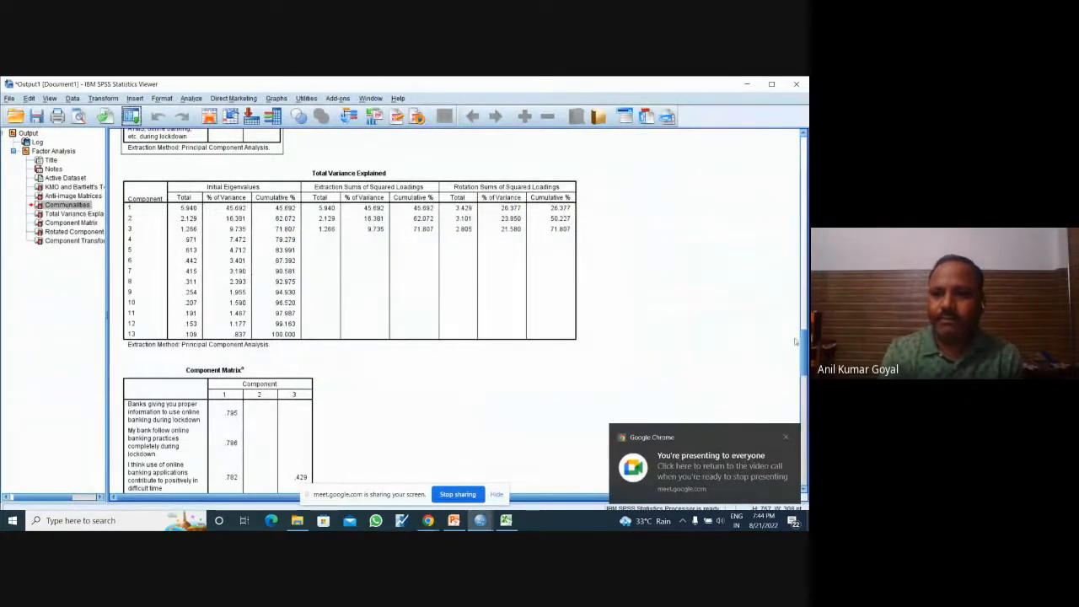
Step: Review the extraction values in the Communalities table, including the statement on online banking reducing the use of natural resources
left_click_drag(803, 345, 802, 290)
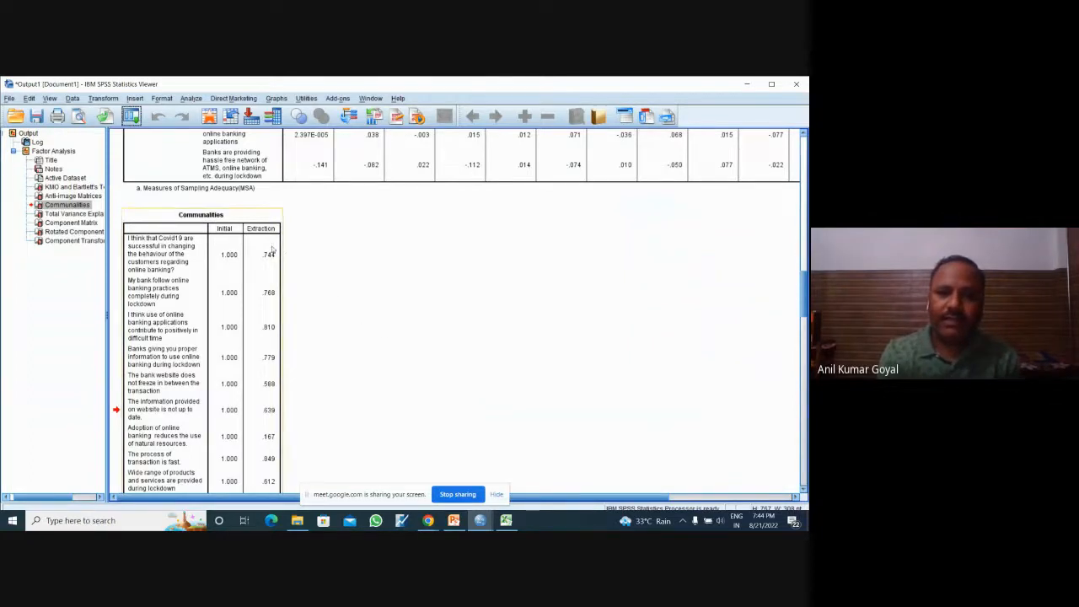
left_click(266, 443)
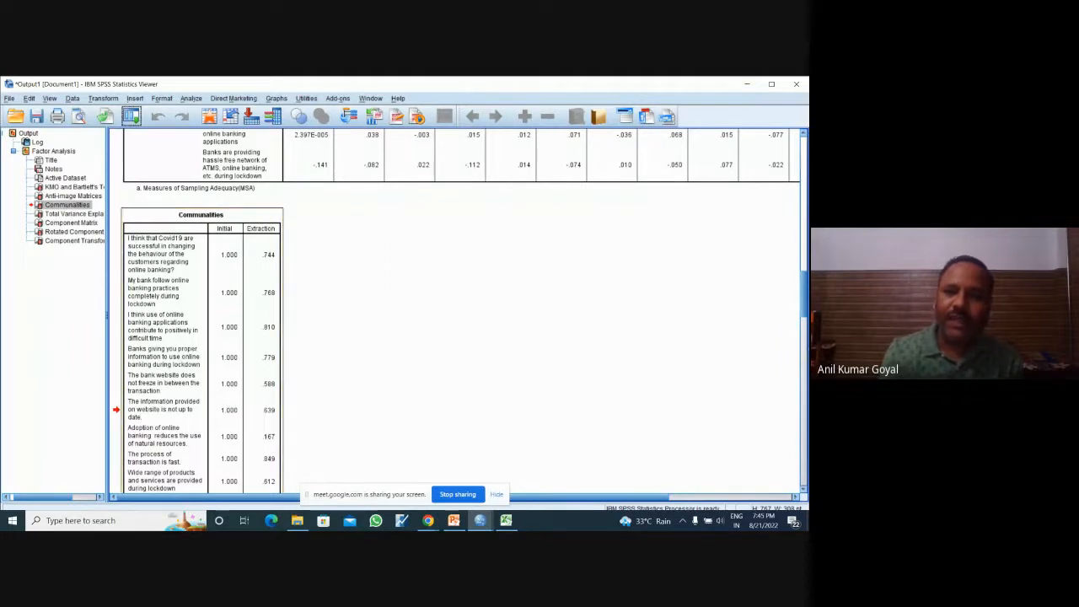
scroll(459, 311, "down", 5)
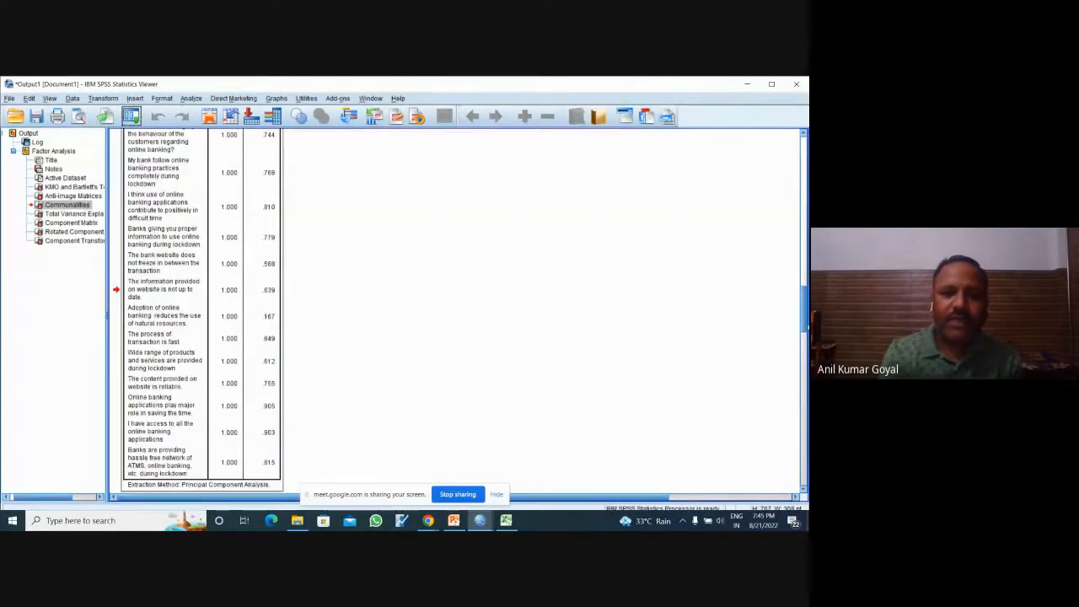
scroll(460, 312, "up", 2)
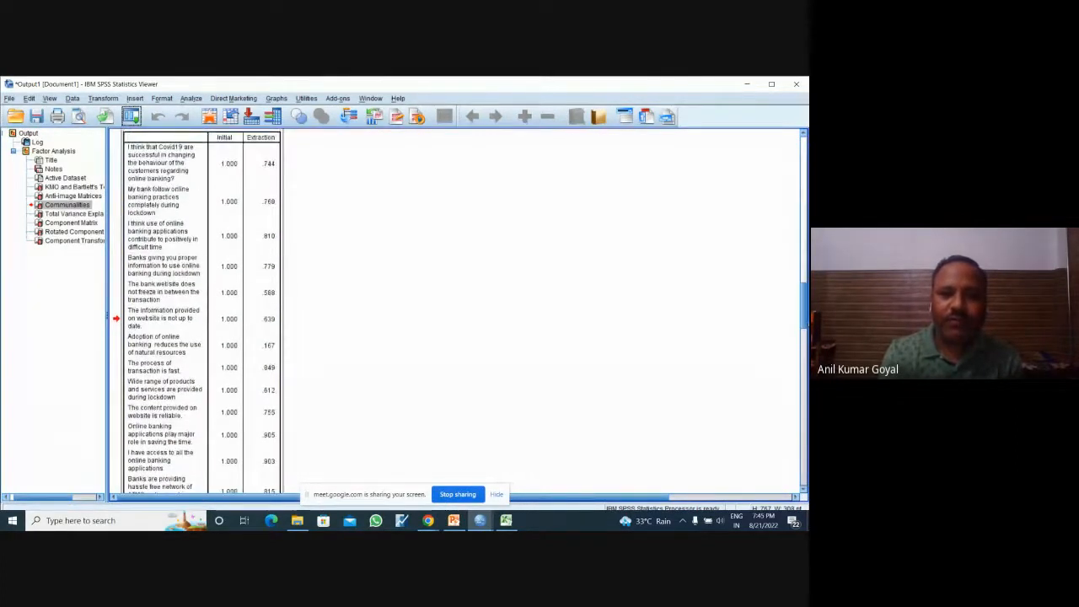
scroll(459, 312, "down", 2)
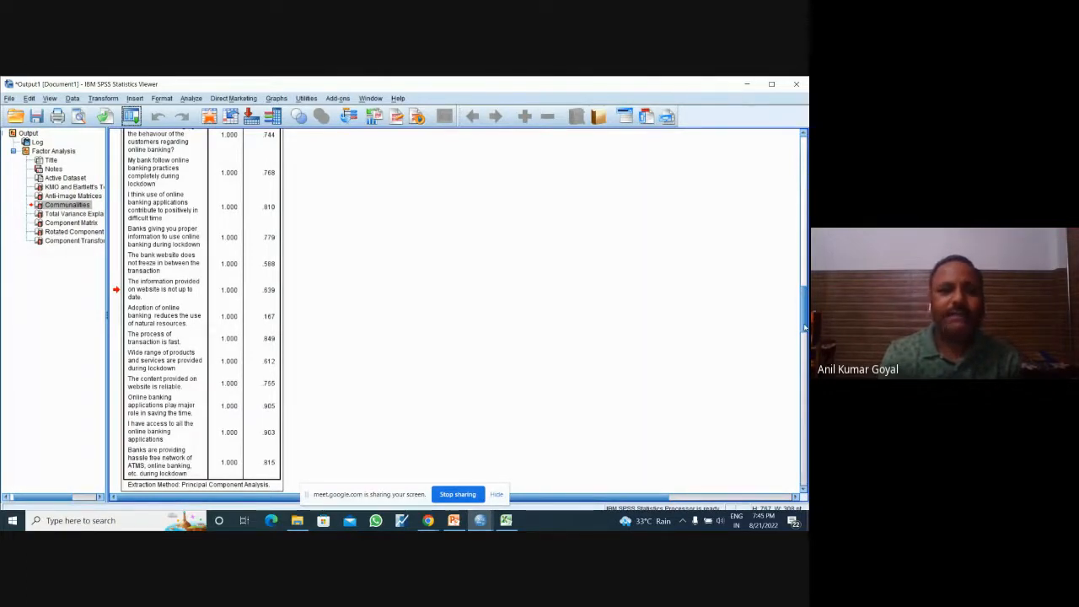
Step: Examine the initial eigenvalues and extraction sums of squared loadings in the Total Variance Explained table
scroll(805, 328, "down", 3)
scroll(349, 312, "down", 6)
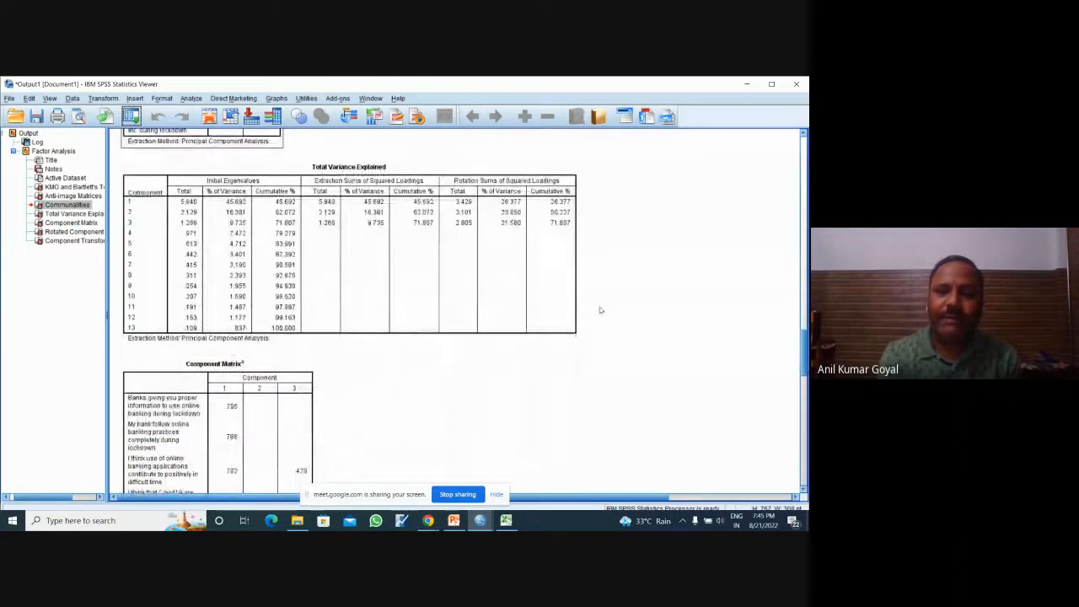
left_click(211, 195)
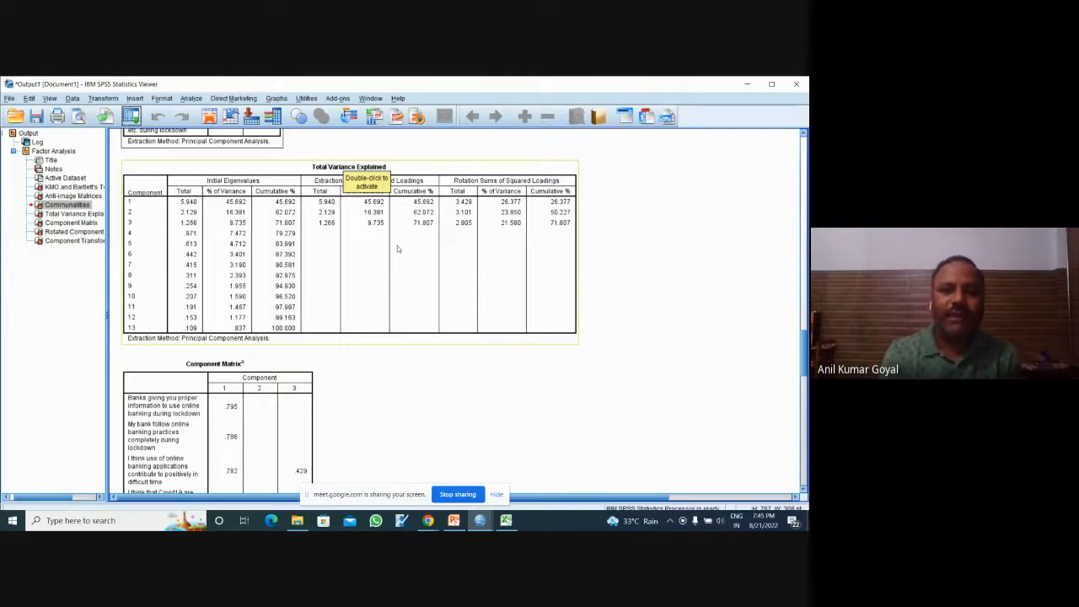
left_click(428, 280)
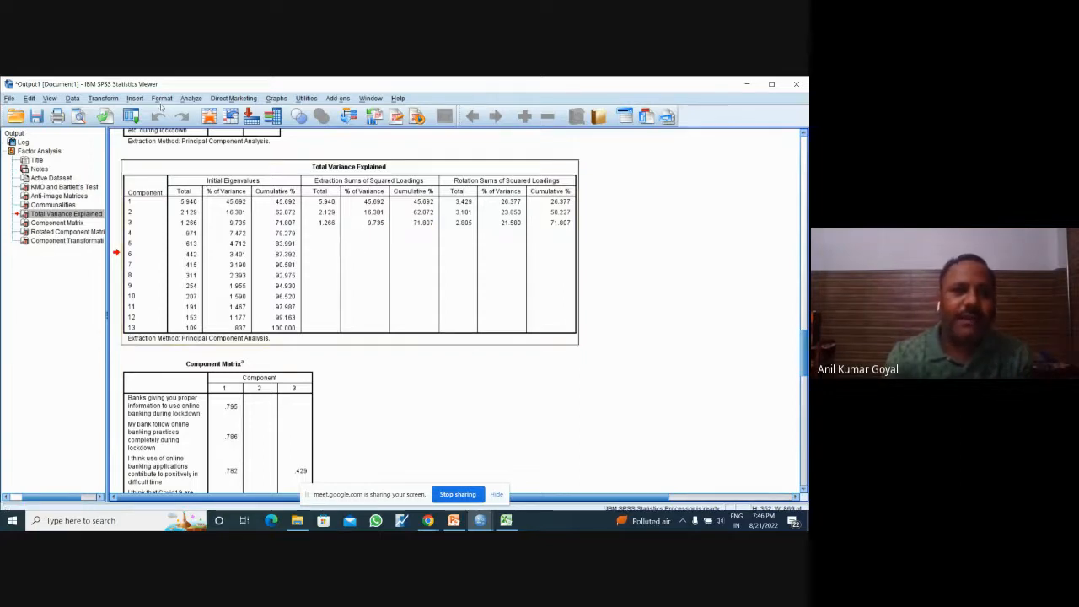
Step: Check the rotation method in the Factor Analysis settings, cancel the dialogs, and examine the rotation sums of squared loadings
left_click(133, 116)
left_click(148, 135)
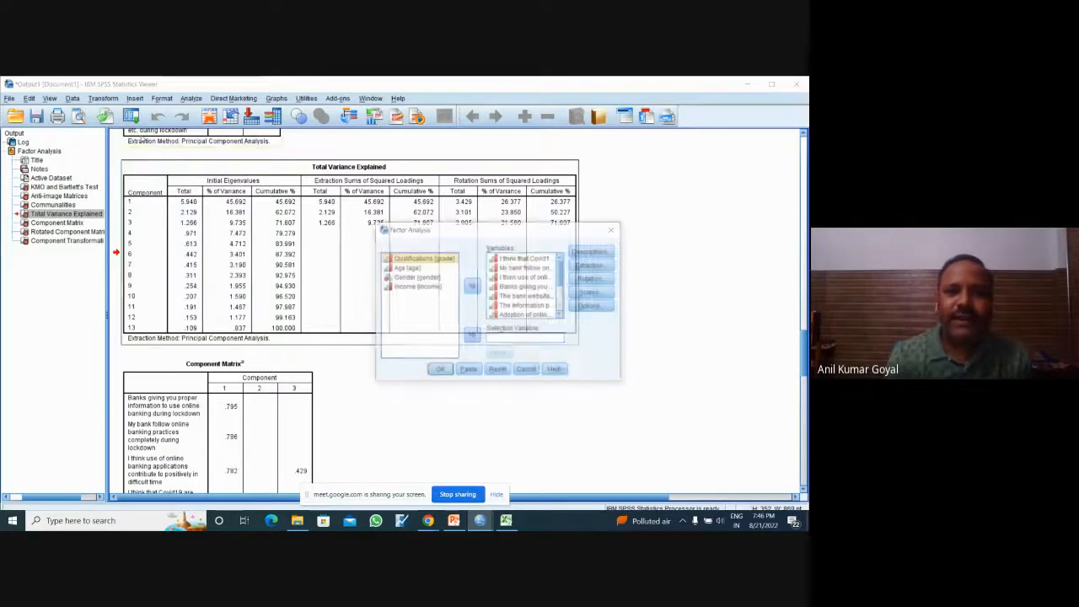
left_click(591, 278)
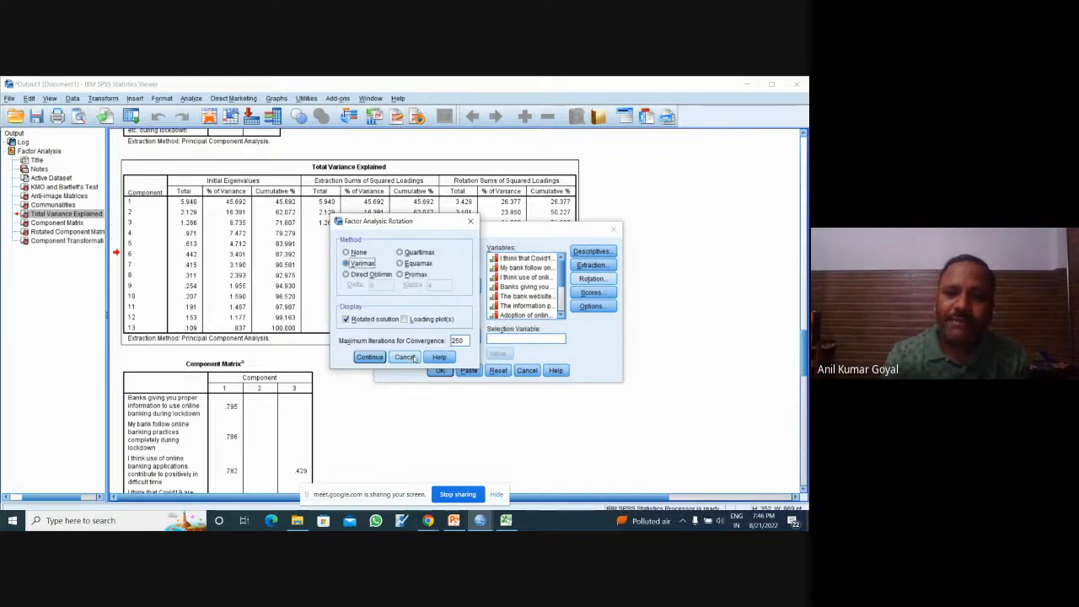
left_click(404, 357)
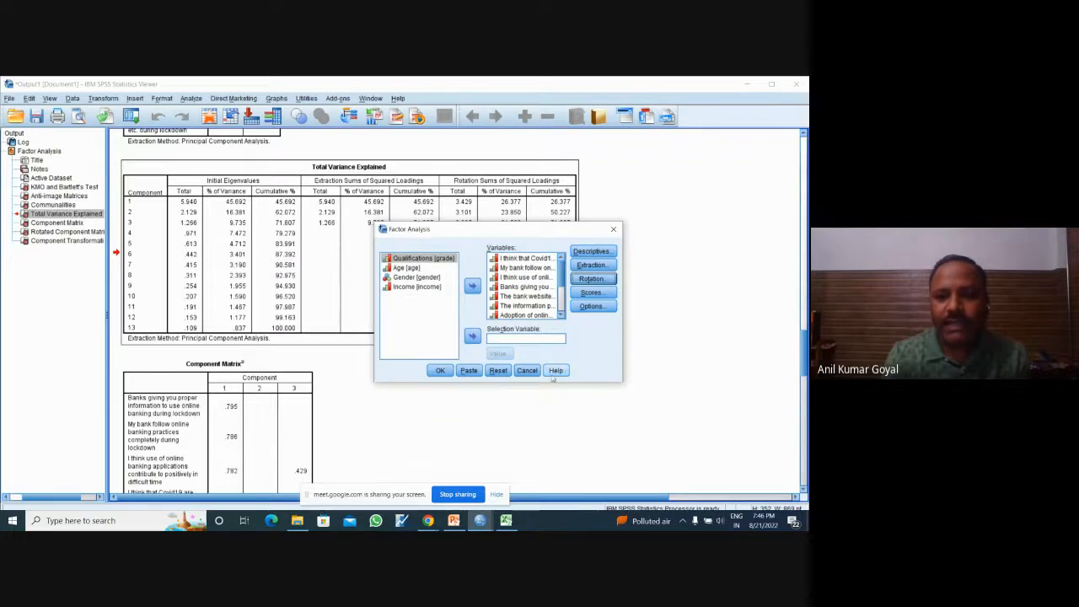
left_click(527, 370)
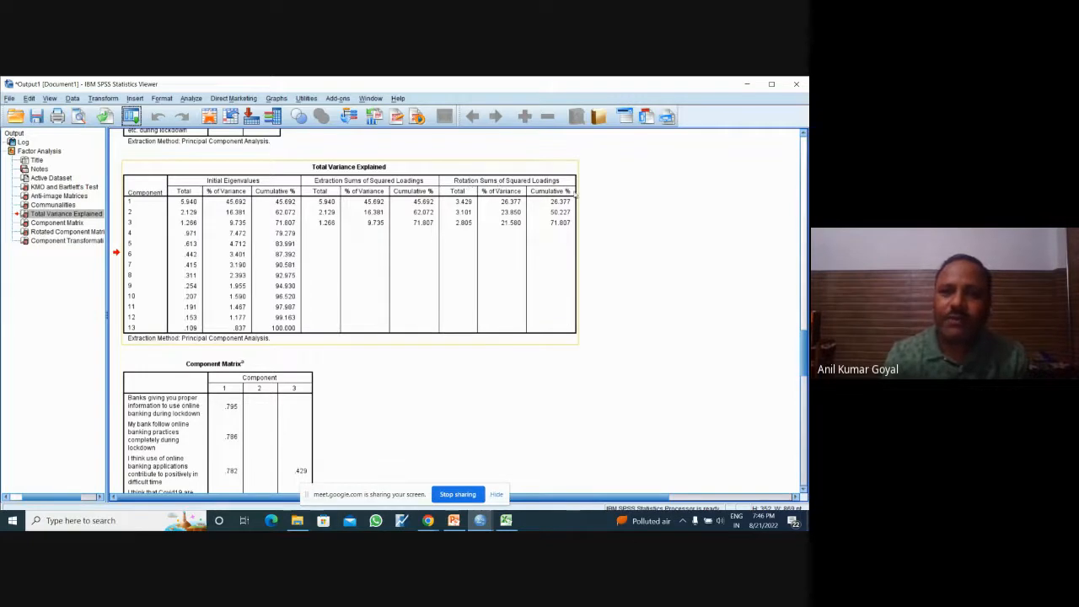
left_click(578, 190)
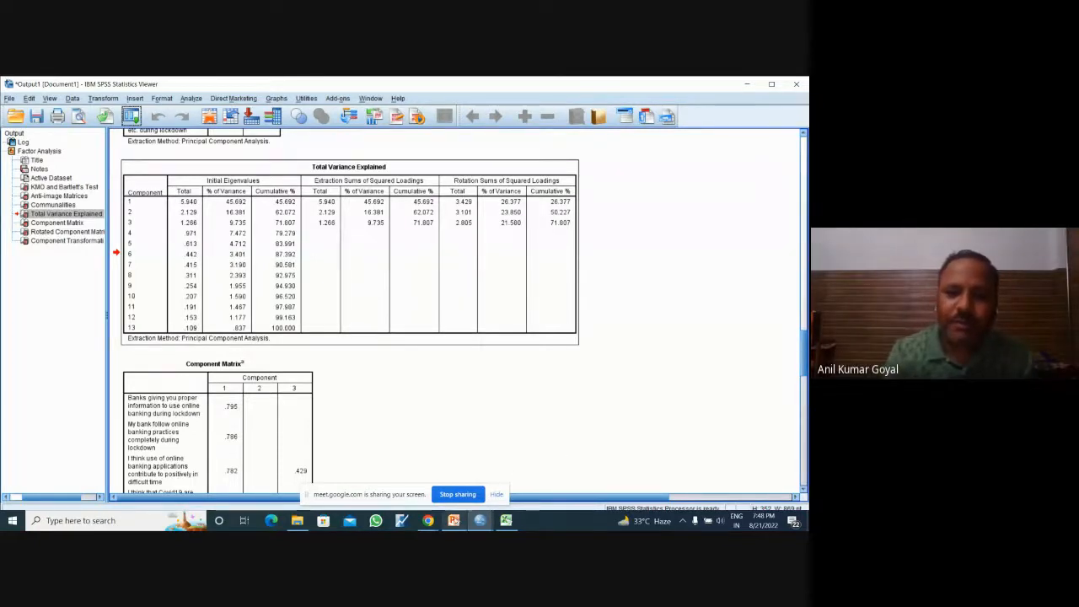
Step: Switch to PowerPoint and review the slides from data cleaning through reliability and factor analysis settings to the communalities and eigenvalue criteria
left_click(453, 520)
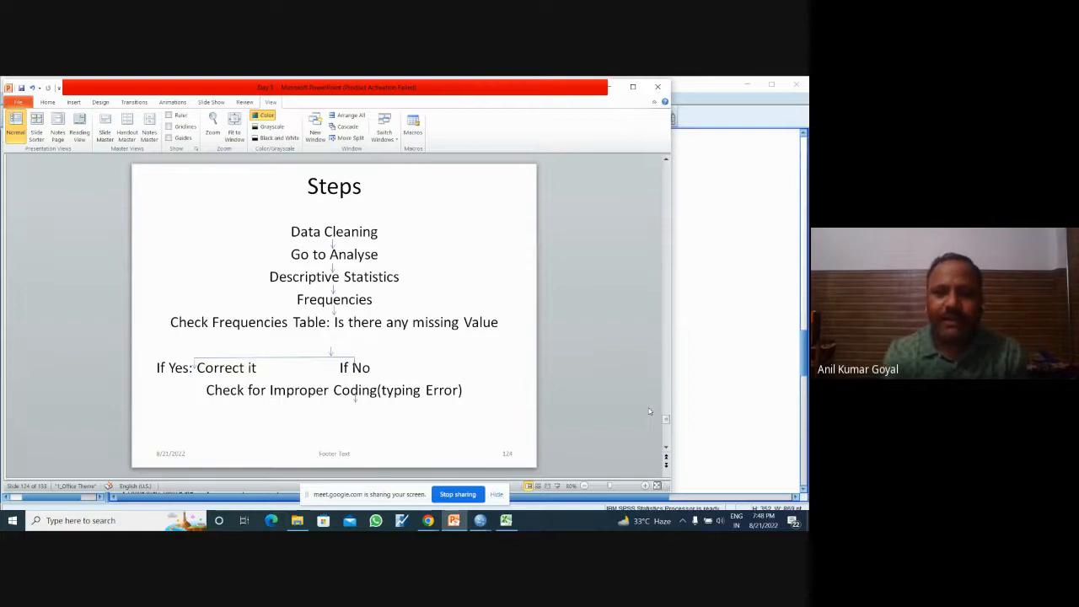
left_click(666, 449)
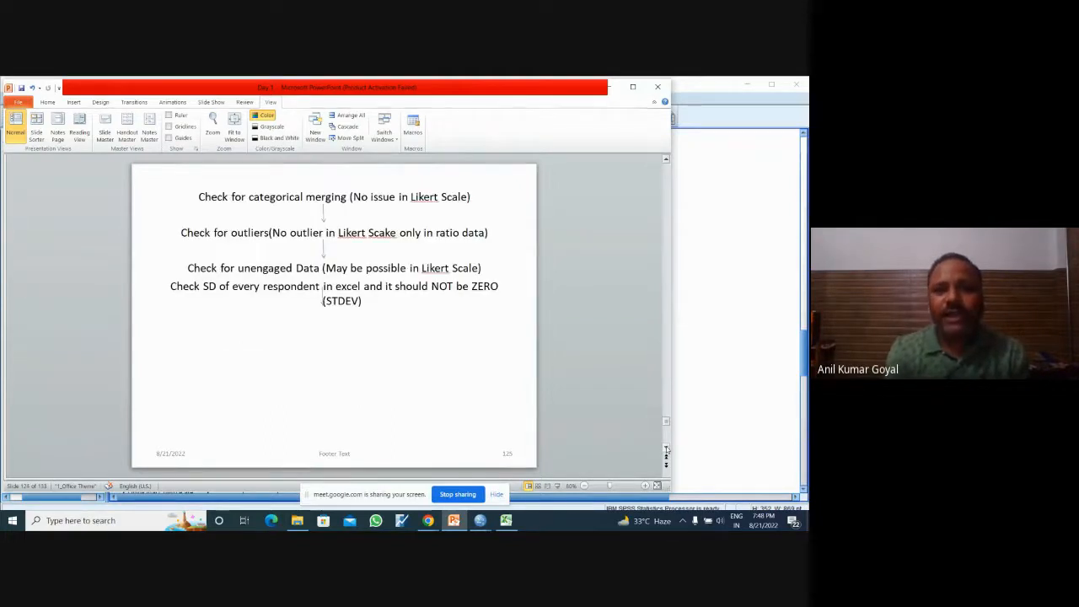
left_click(666, 449)
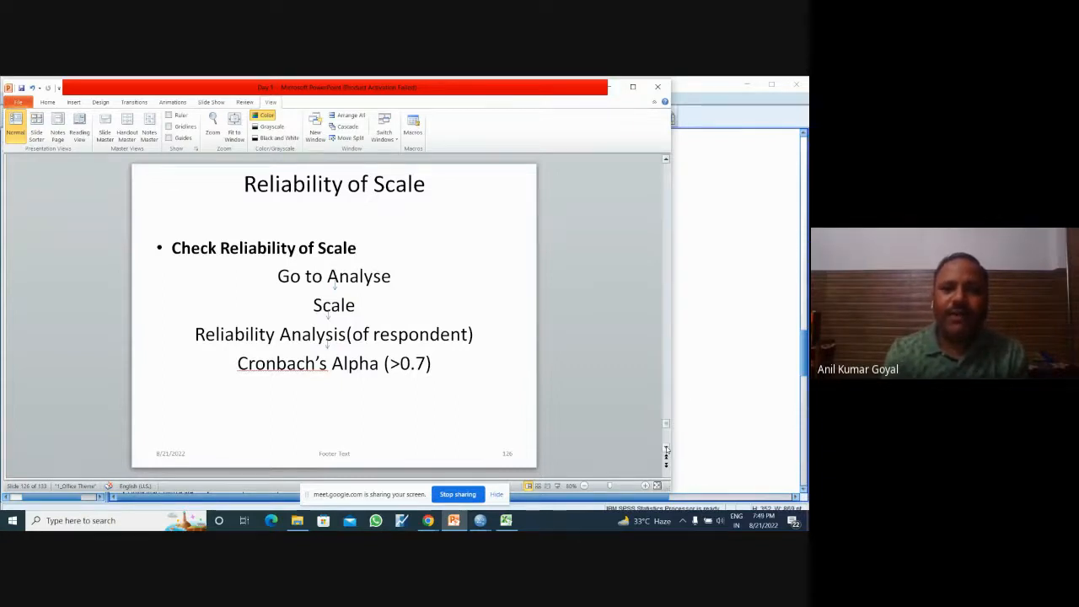
left_click(665, 449)
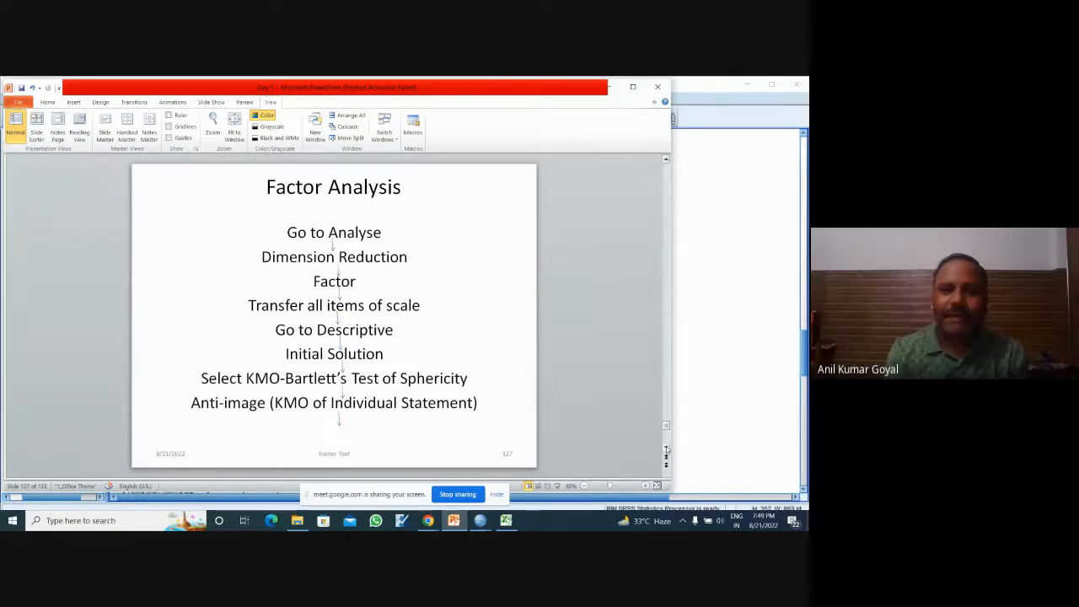
left_click(666, 450)
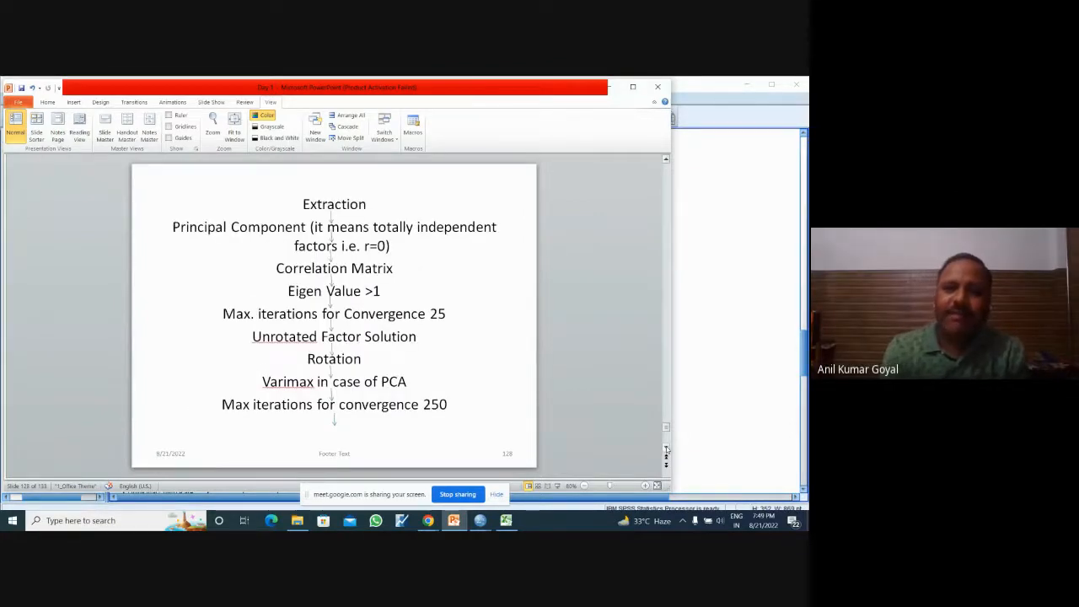
left_click(665, 449)
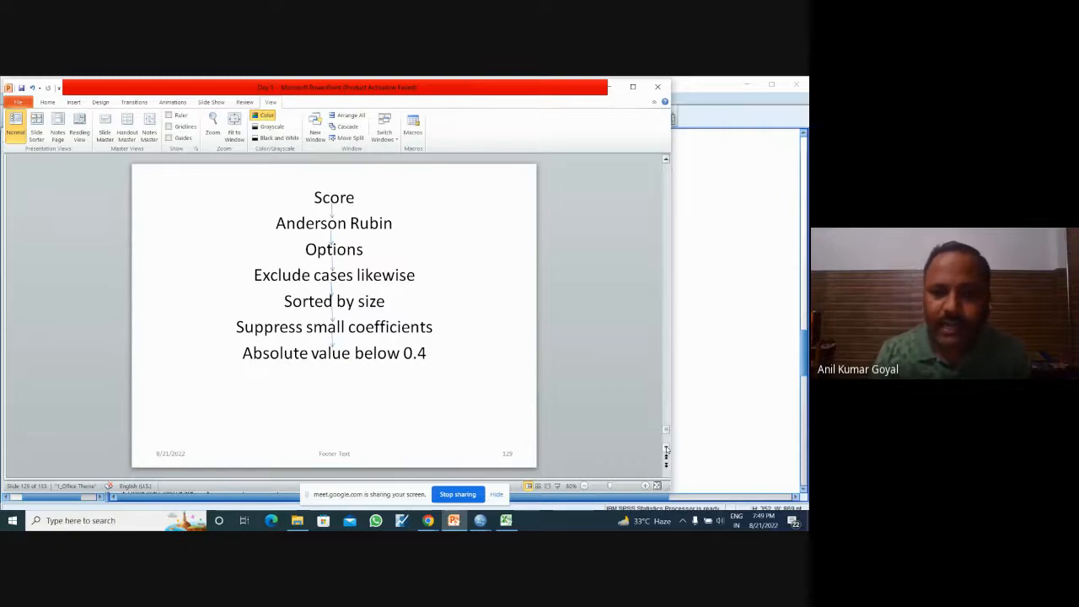
left_click(666, 450)
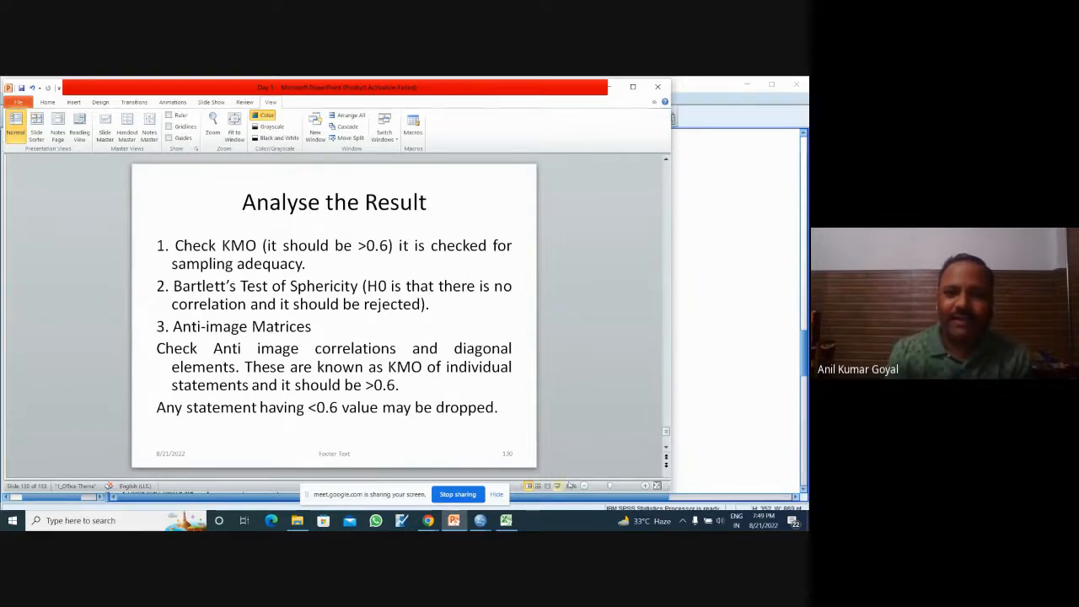
left_click(665, 452)
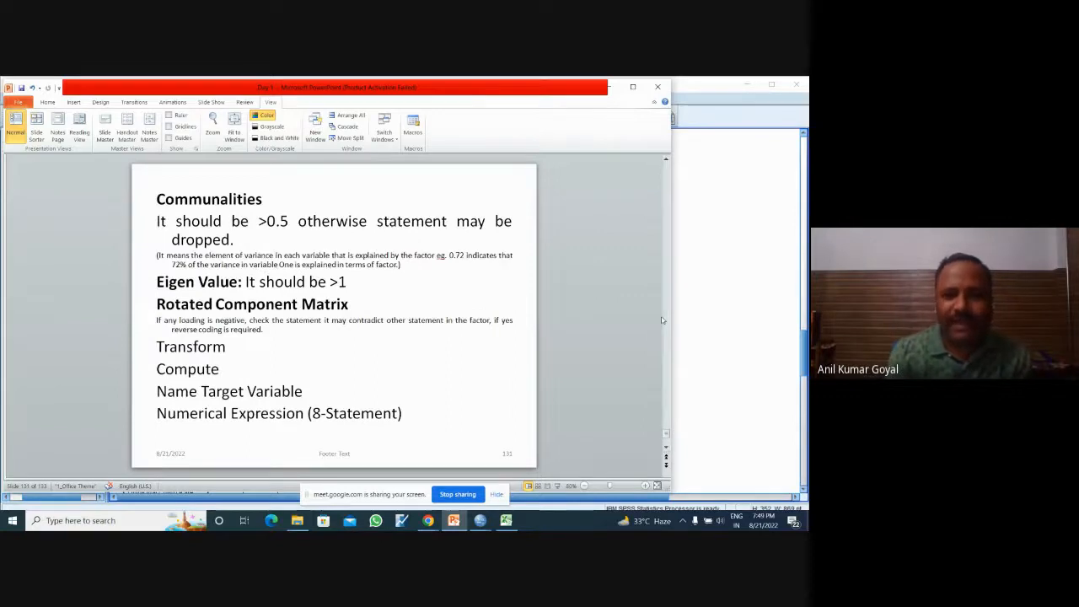
Step: Put the slides away and look over the Component Matrix and Total Variance Explained tables in the SPSS Statistics Viewer output
left_click(610, 90)
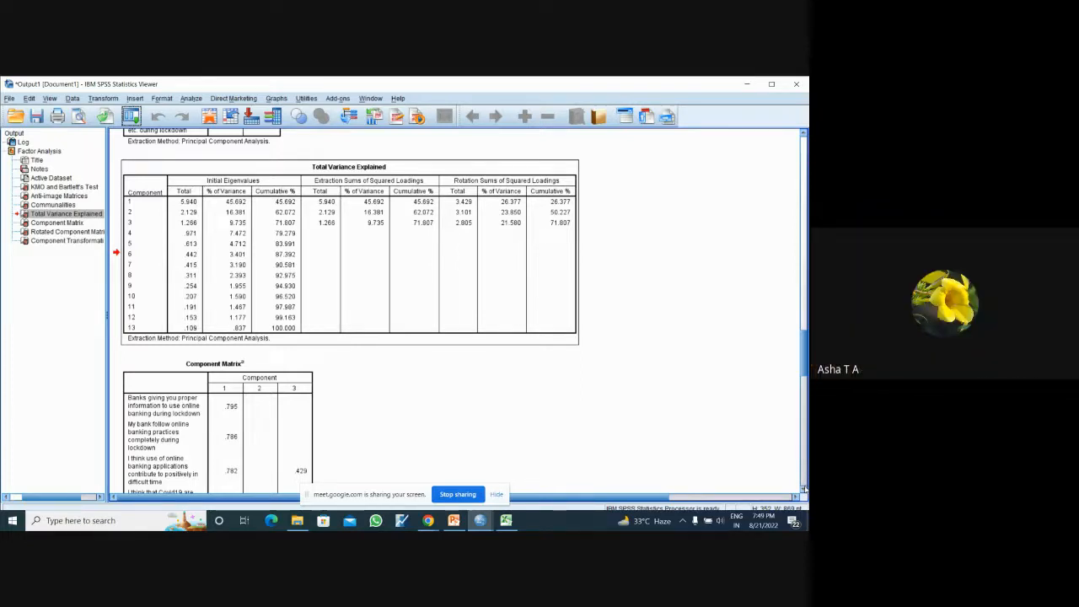
scroll(802, 489, "down", 5)
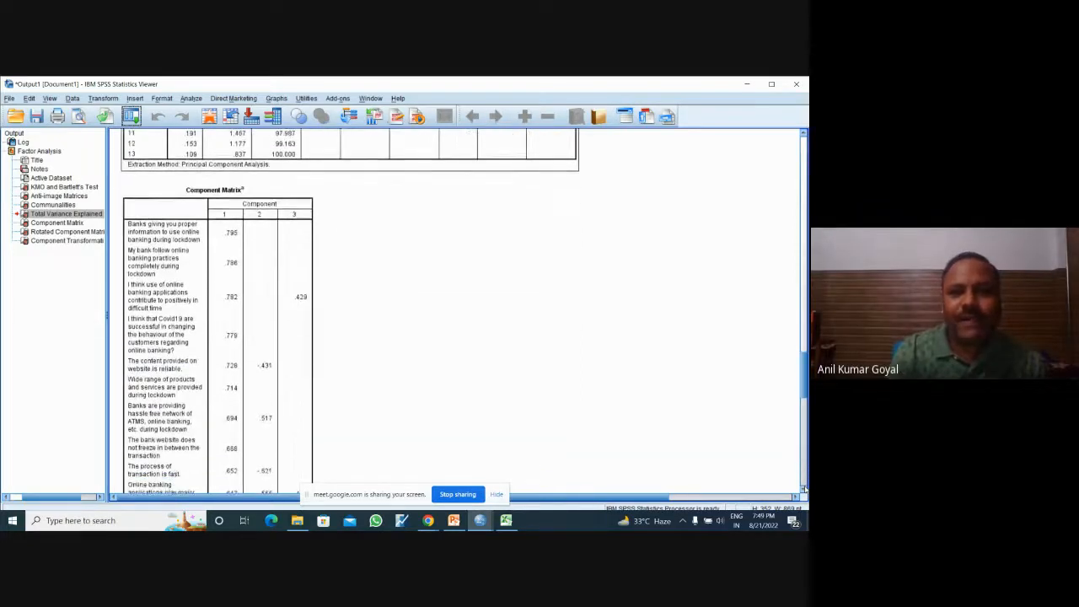
scroll(805, 341, "up", 5)
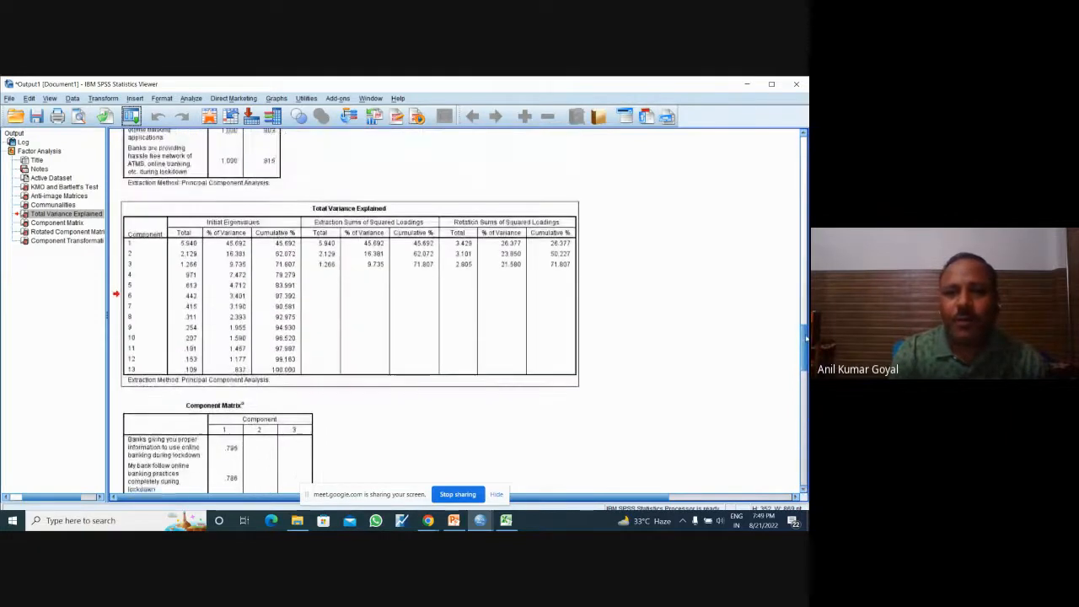
Step: Compare the loadings in the Component Matrix with those in the Rotated Component Matrix
left_click_drag(805, 338, 806, 337)
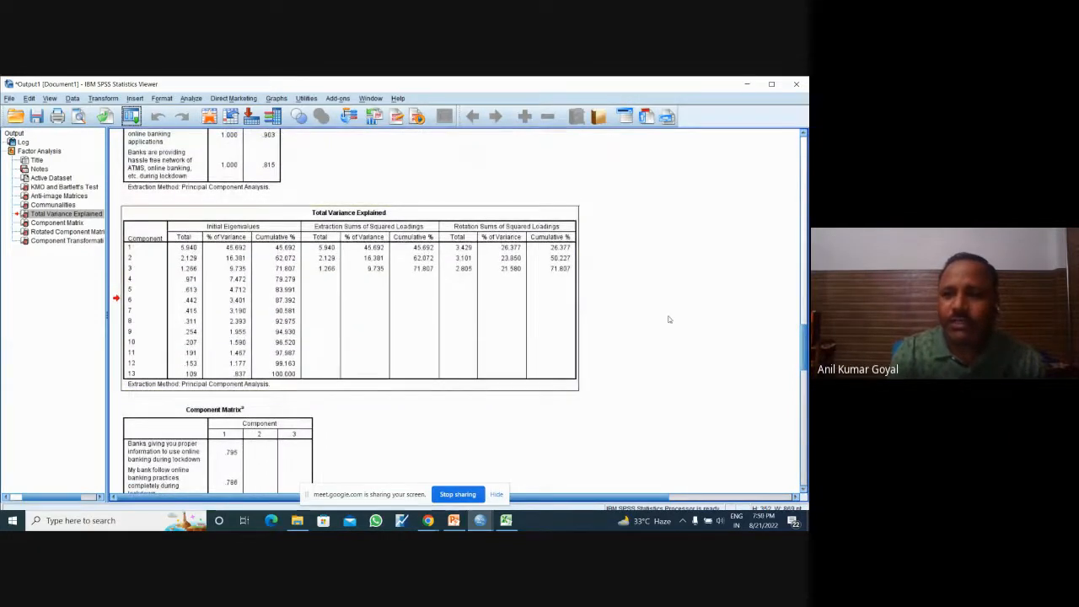
scroll(805, 341, "down", 6)
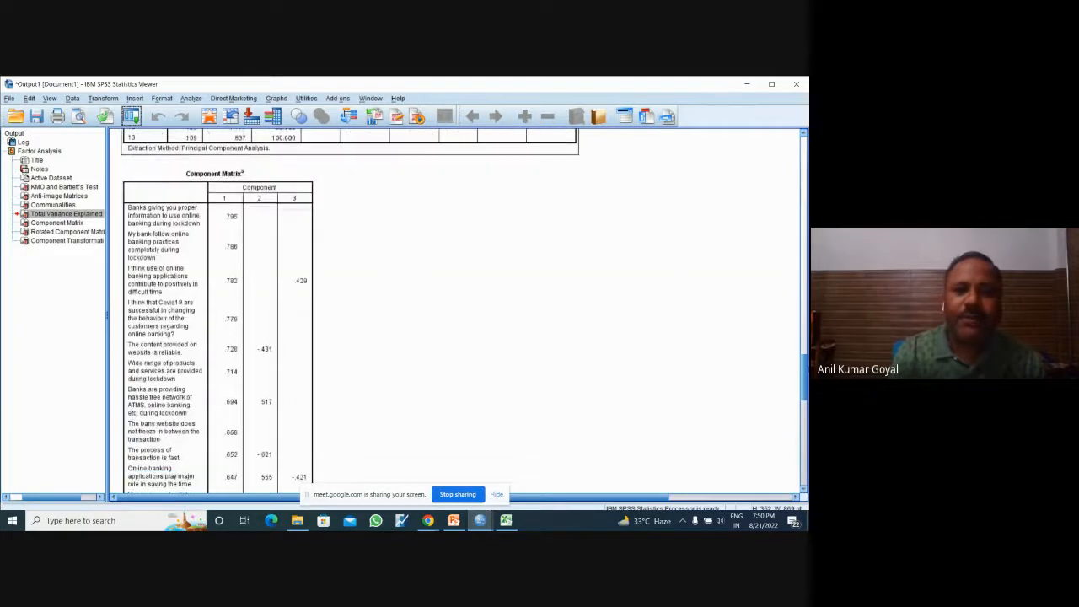
scroll(455, 312, "down", 10)
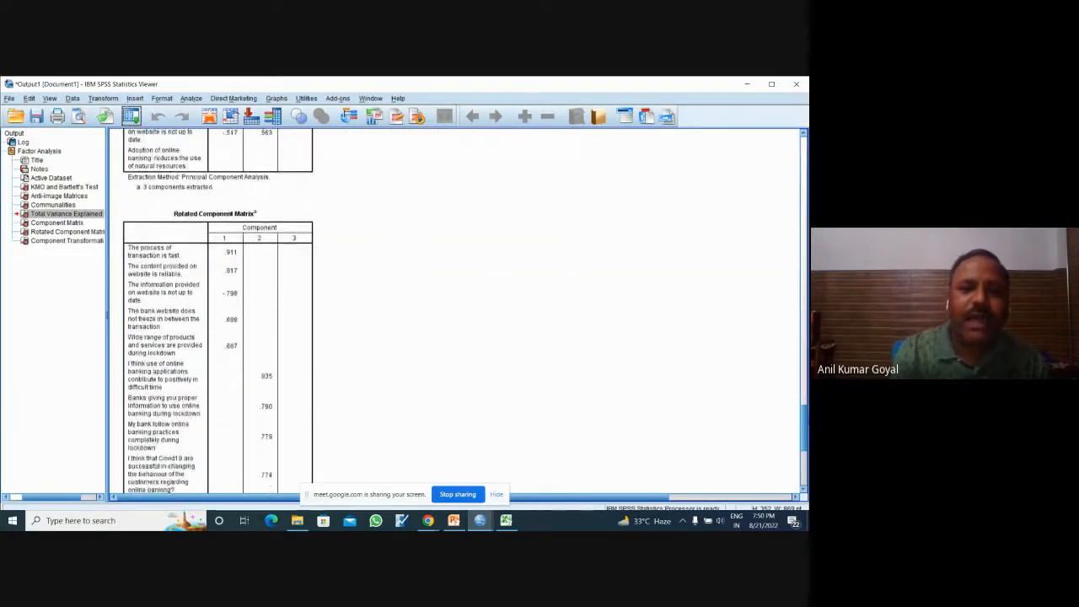
scroll(455, 312, "down", 1)
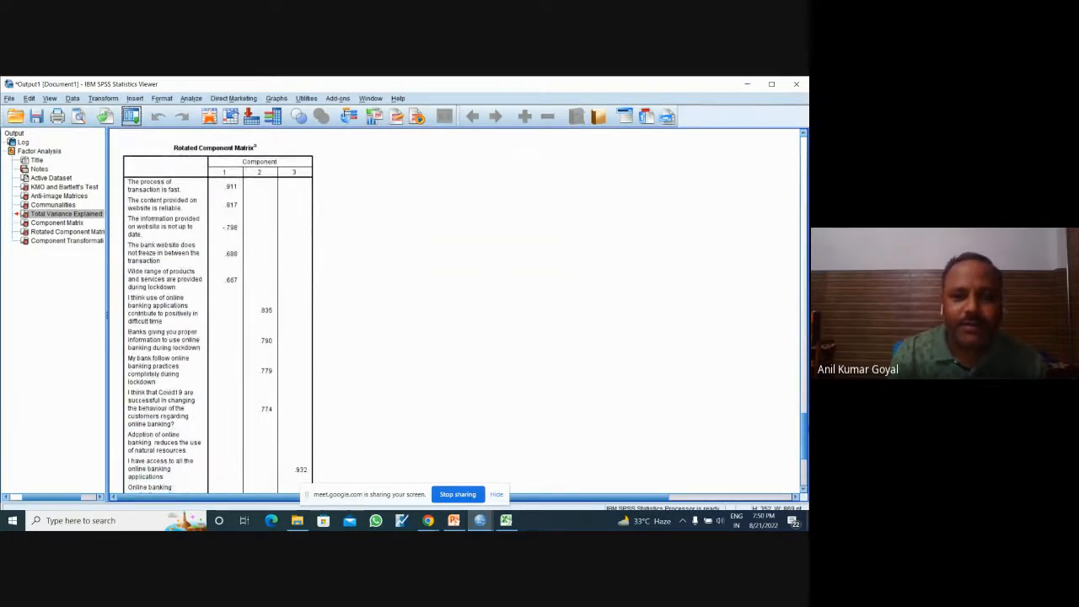
scroll(455, 312, "up", 8)
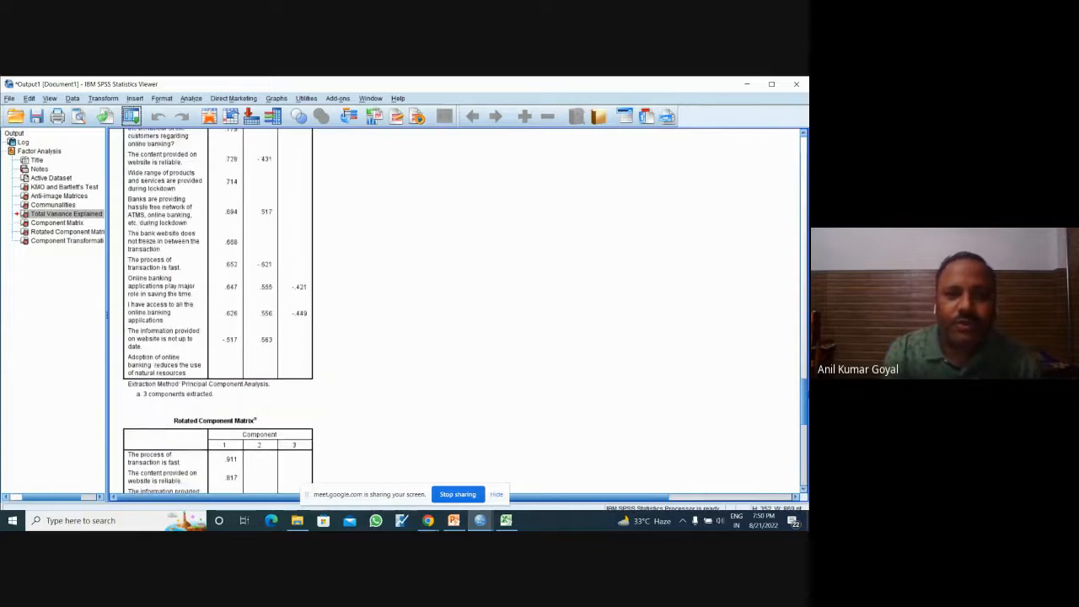
scroll(218, 309, "up", 3)
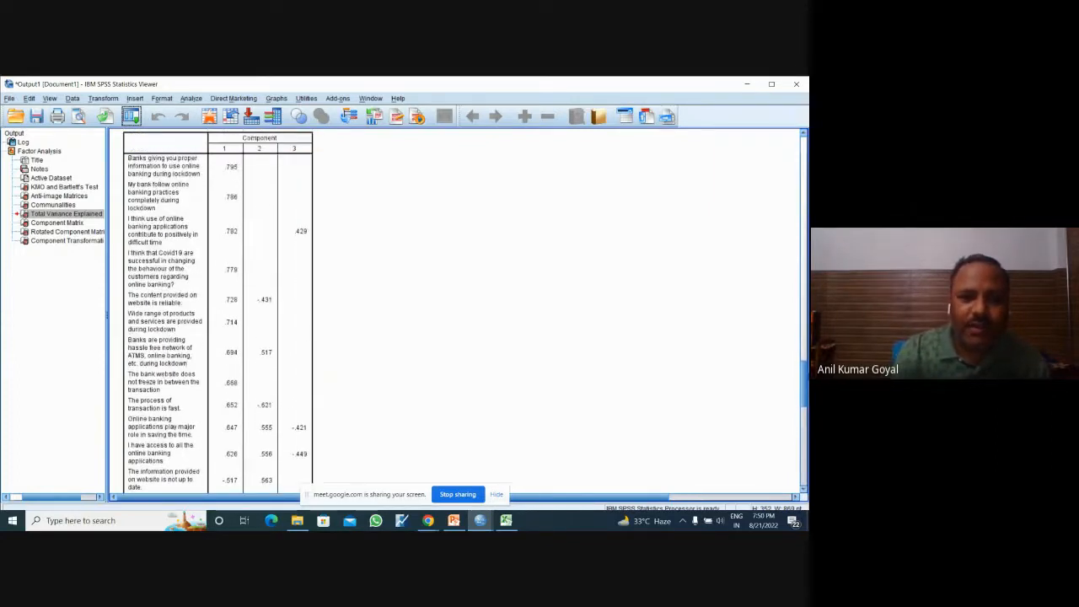
scroll(218, 309, "up", 2)
scroll(218, 308, "down", 1)
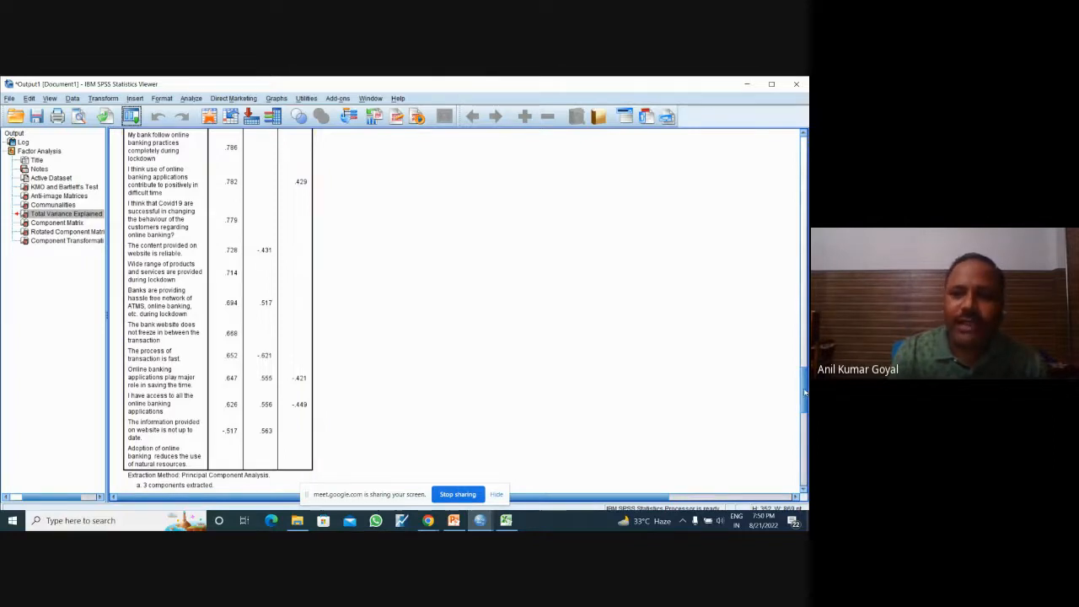
scroll(218, 312, "down", 10)
scroll(217, 312, "down", 2)
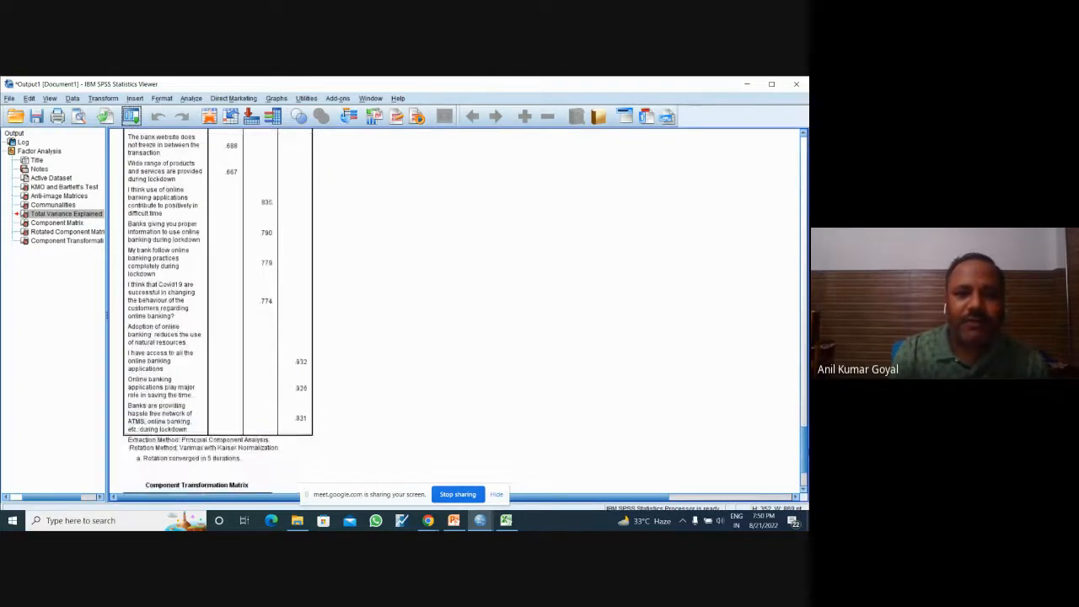
Step: Examine each statement's loadings in the Rotated Component Matrix, focusing on "Adoption of online banking reduces the use of natural resources"
scroll(218, 312, "up", 4)
scroll(218, 312, "down", 1)
scroll(217, 312, "down", 1)
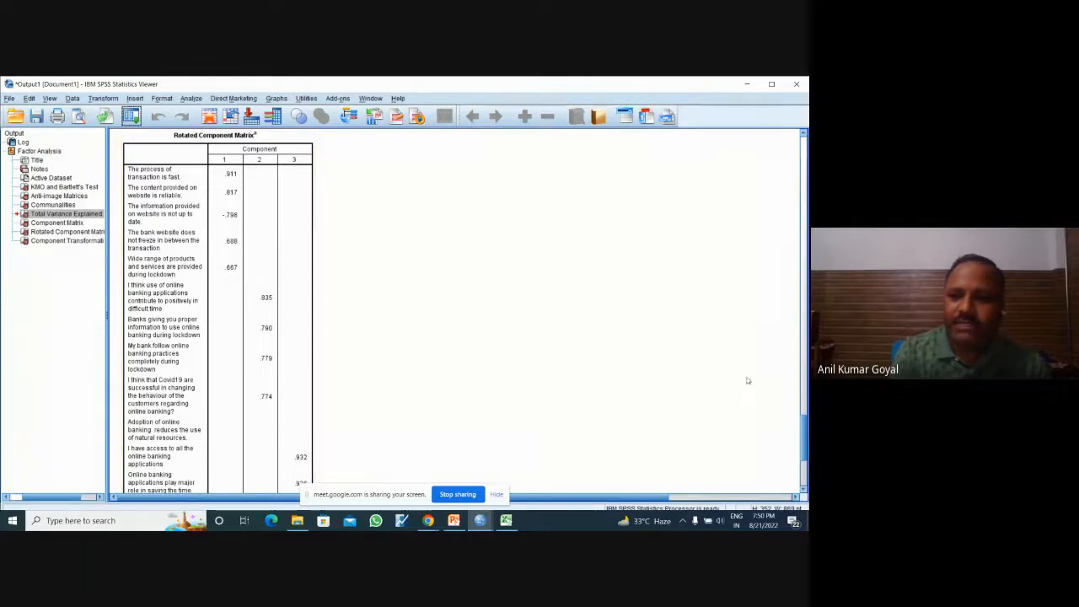
left_click_drag(805, 434, 808, 441)
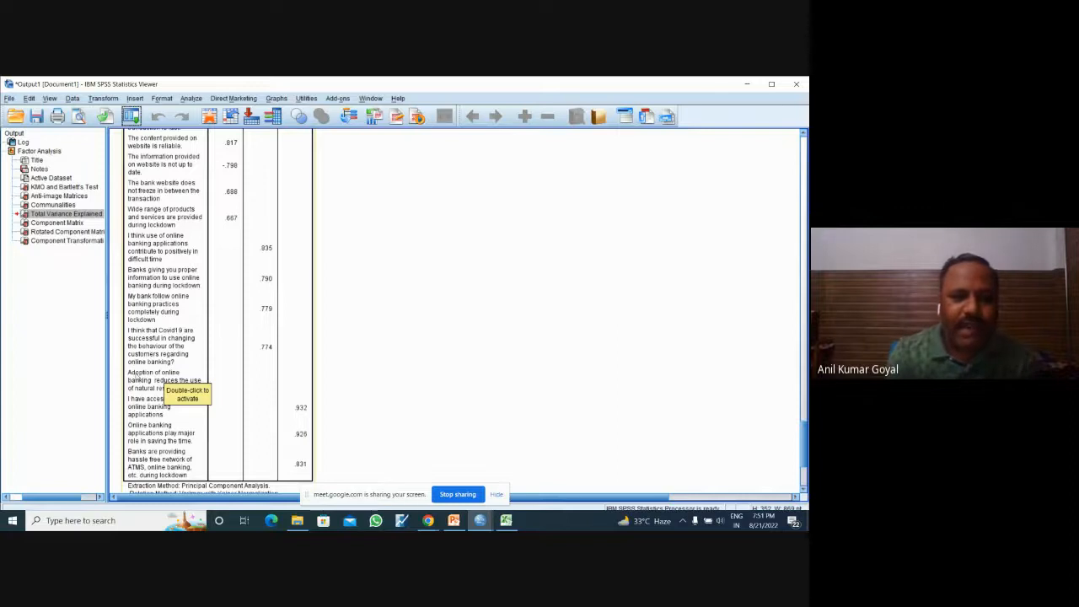
left_click(139, 378)
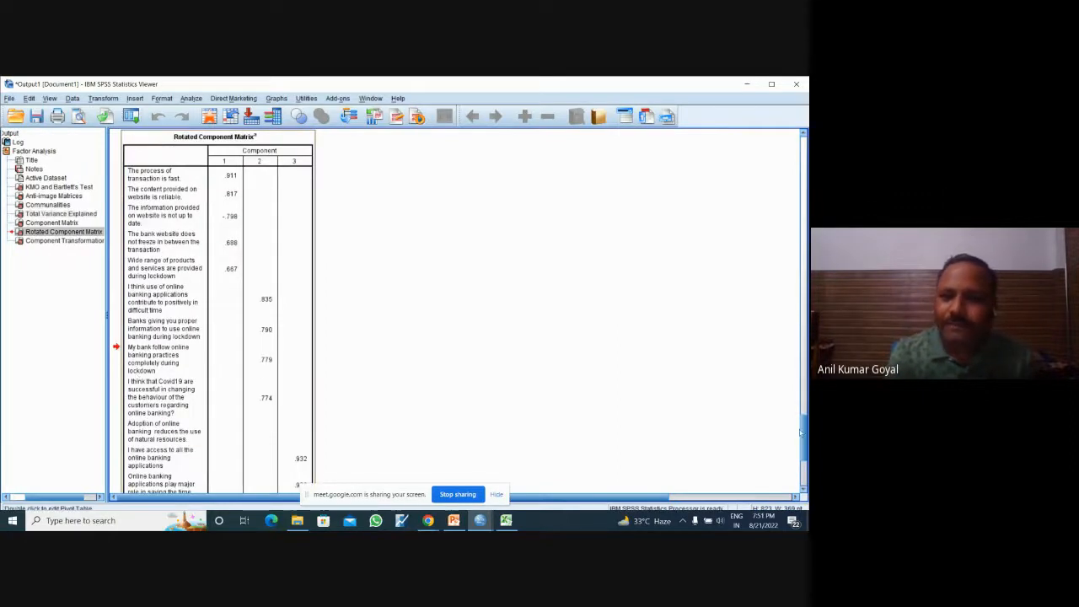
scroll(801, 433, "down", 5)
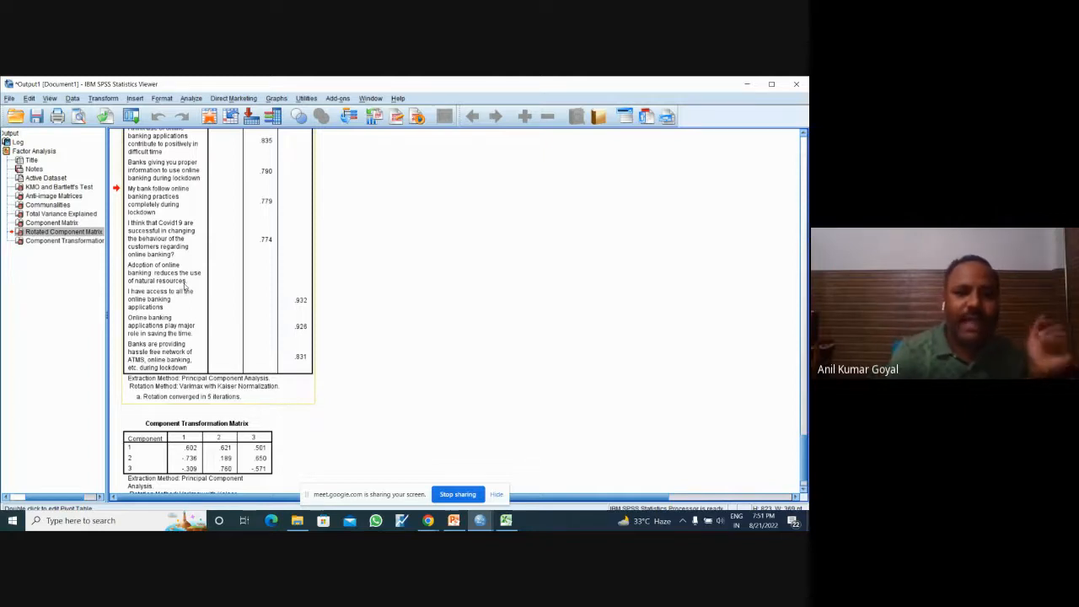
mouse_move(799, 442)
left_mouse_down()
mouse_move(800, 423)
mouse_move(807, 431)
left_mouse_up()
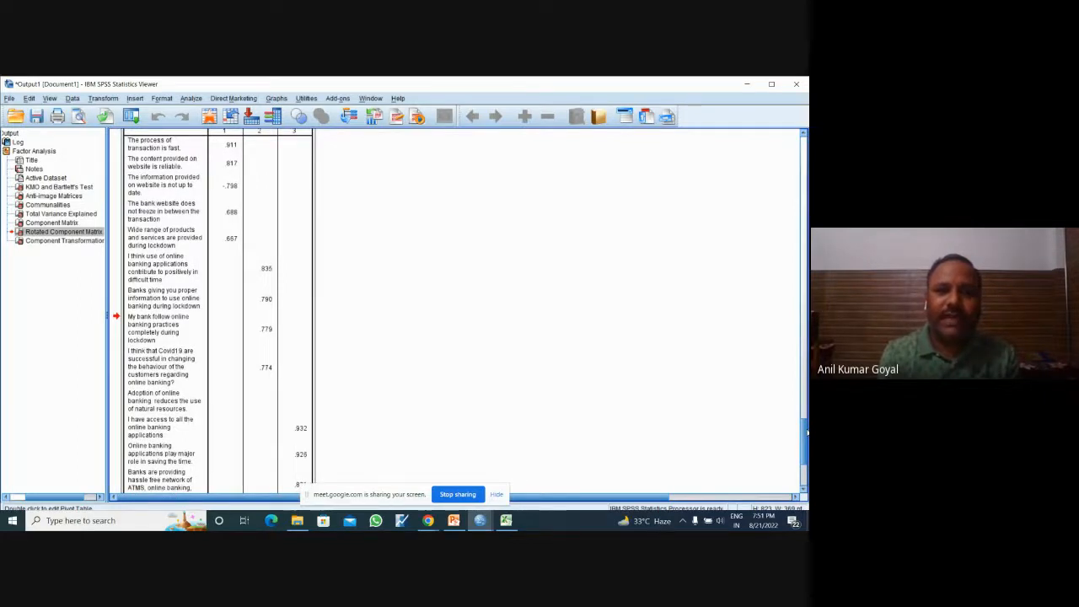
scroll(807, 432, "down", 3)
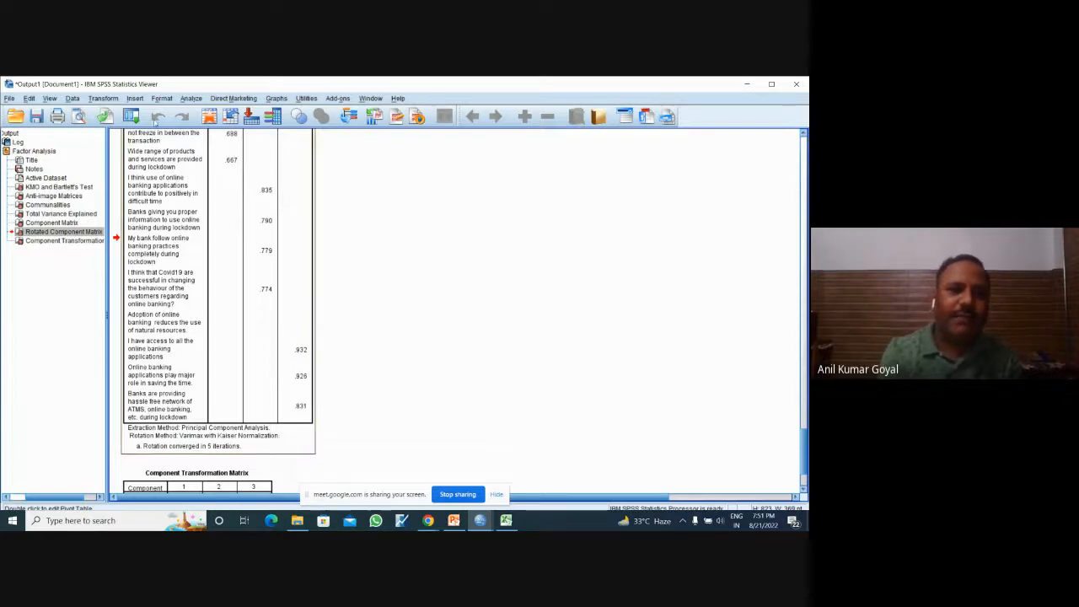
Step: Rerun the Factor Analysis with the "Adoption of online banking reduces the use of natural resources" statement removed from the variables
left_click(135, 119)
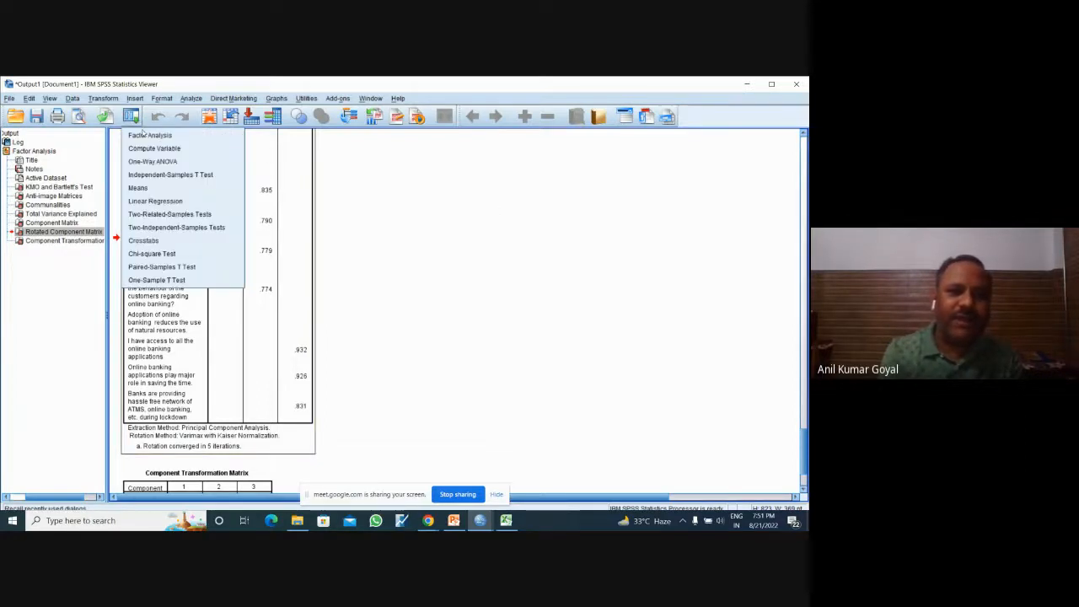
left_click(149, 135)
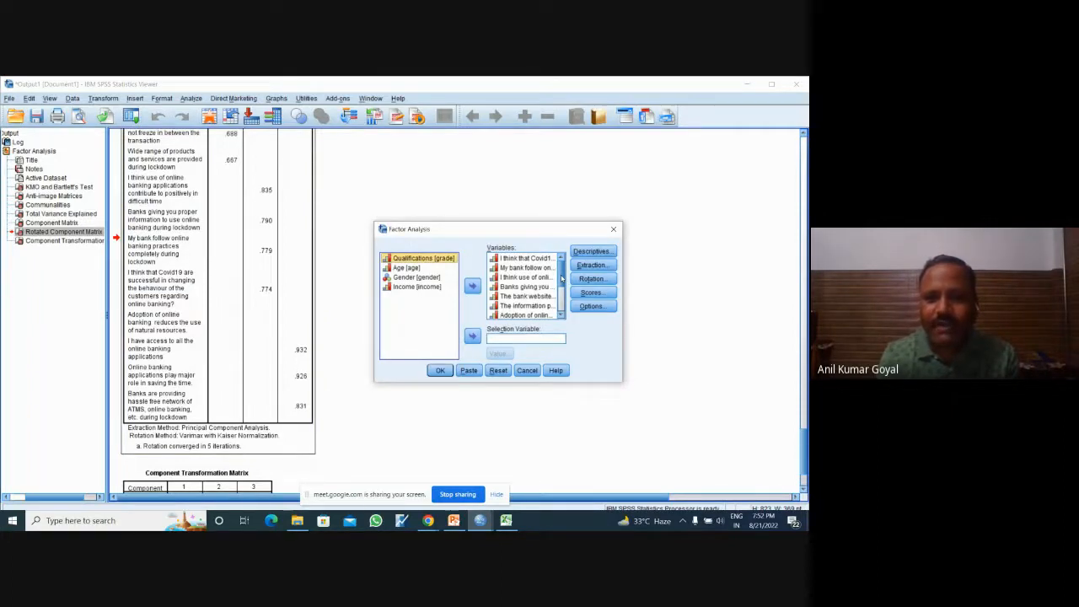
left_click(544, 314)
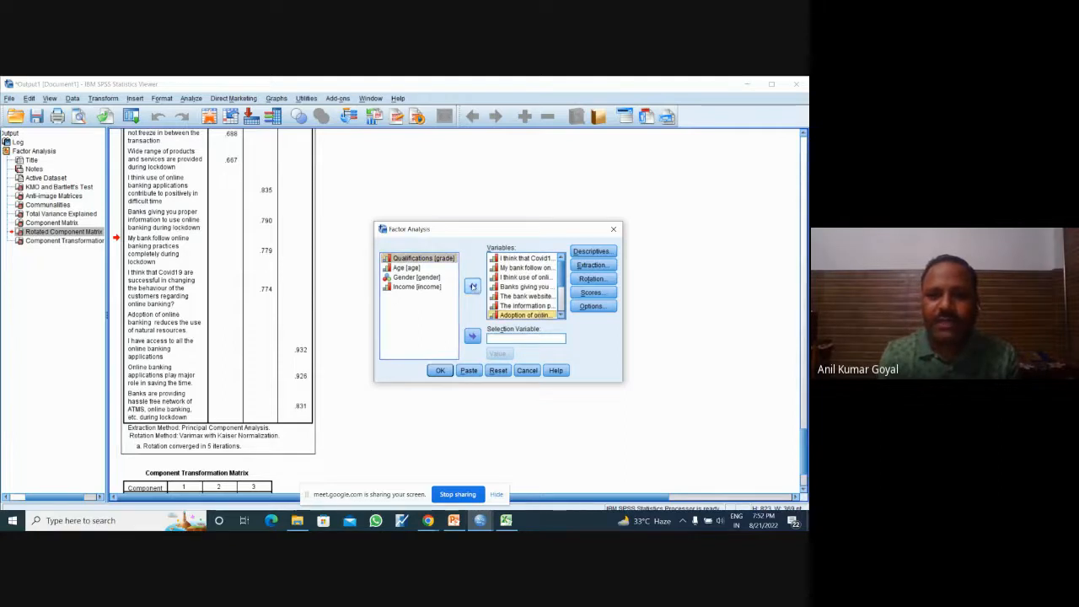
left_click(472, 286)
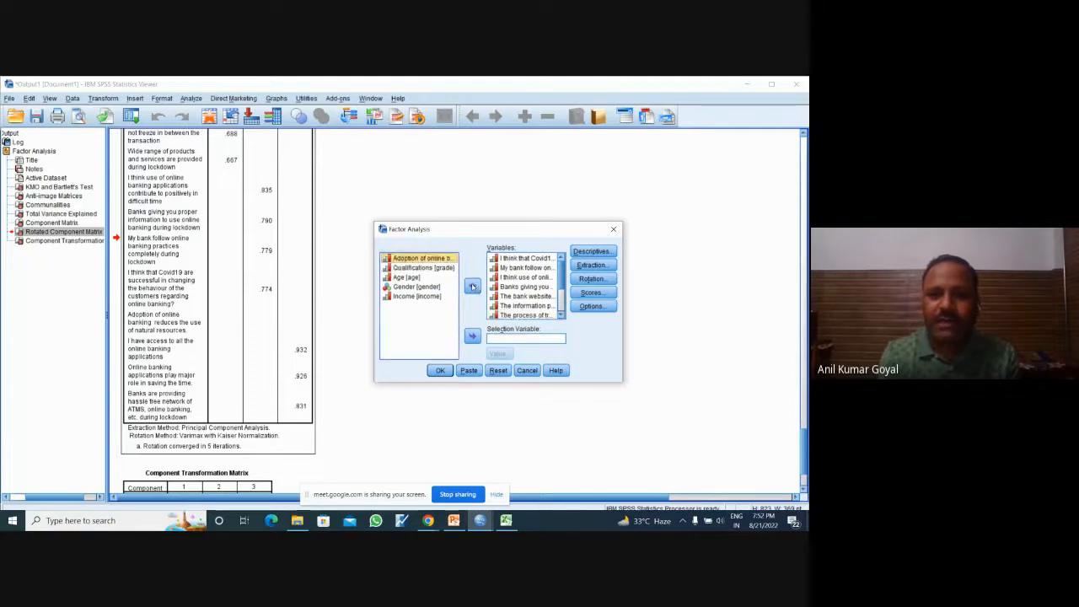
left_click(439, 371)
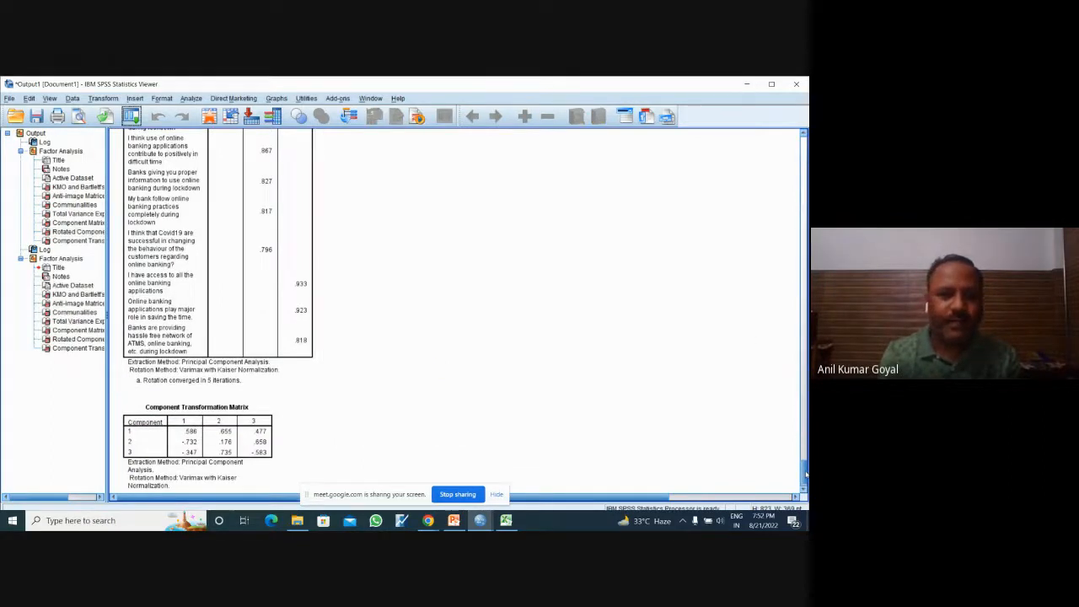
Step: Compare the KMO and Bartlett's Test tables of the first and second factor analysis runs
left_click_drag(805, 475, 806, 474)
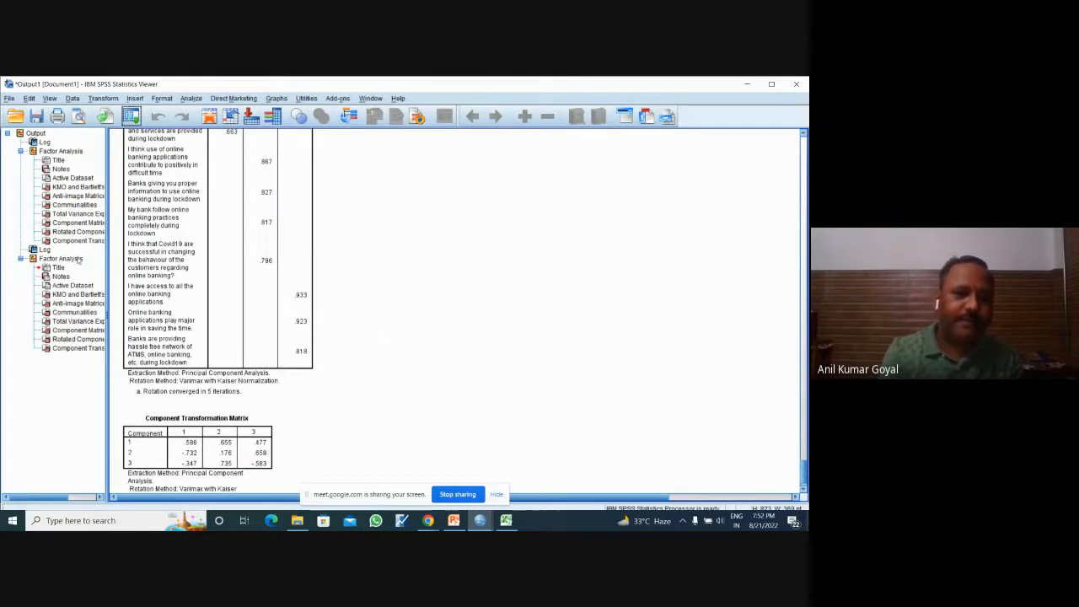
left_click(75, 258)
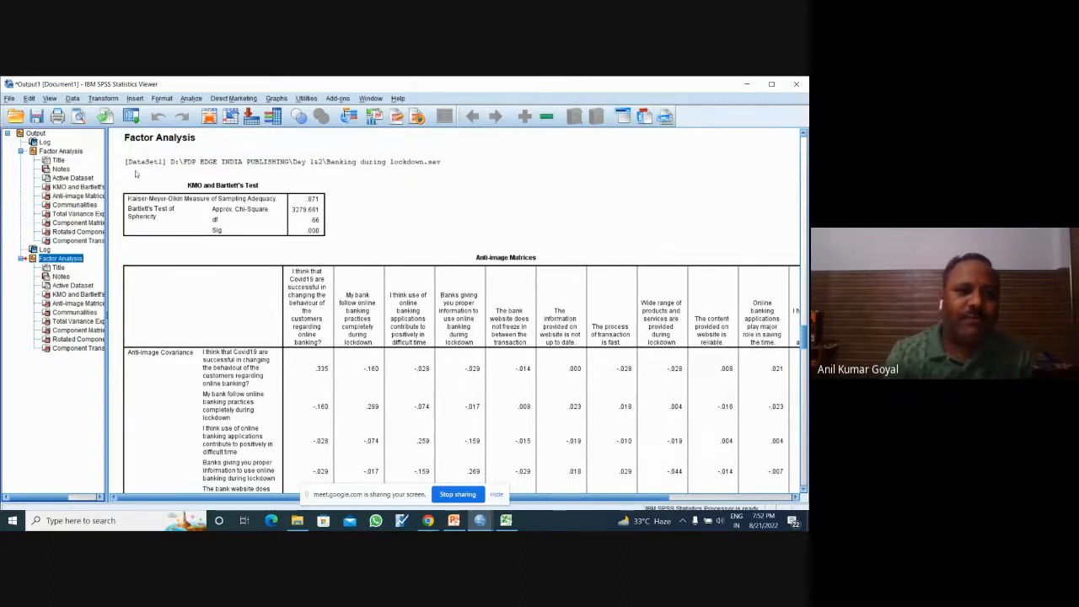
left_click(62, 153)
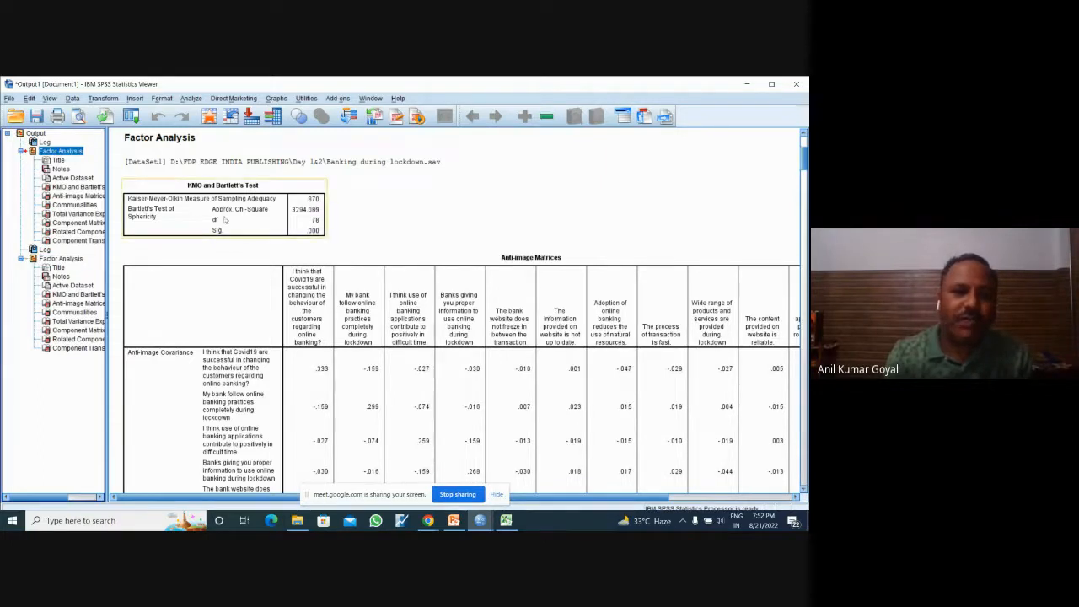
left_click(62, 258)
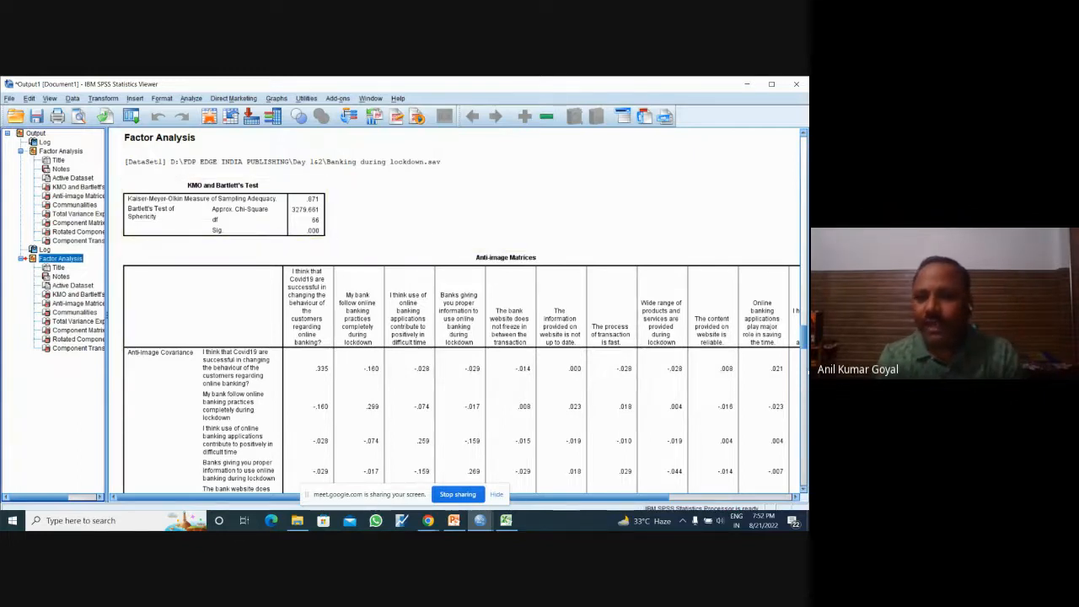
Step: Examine the anti-image correlation diagonal and the communalities of the second factor analysis
left_click_drag(803, 343, 805, 377)
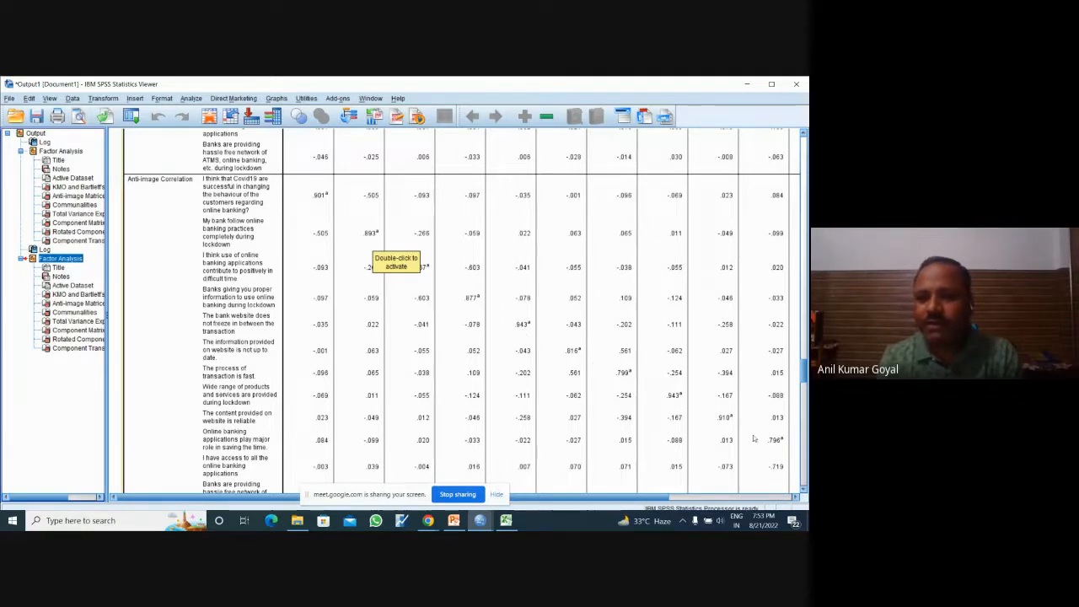
left_click_drag(650, 497, 744, 499)
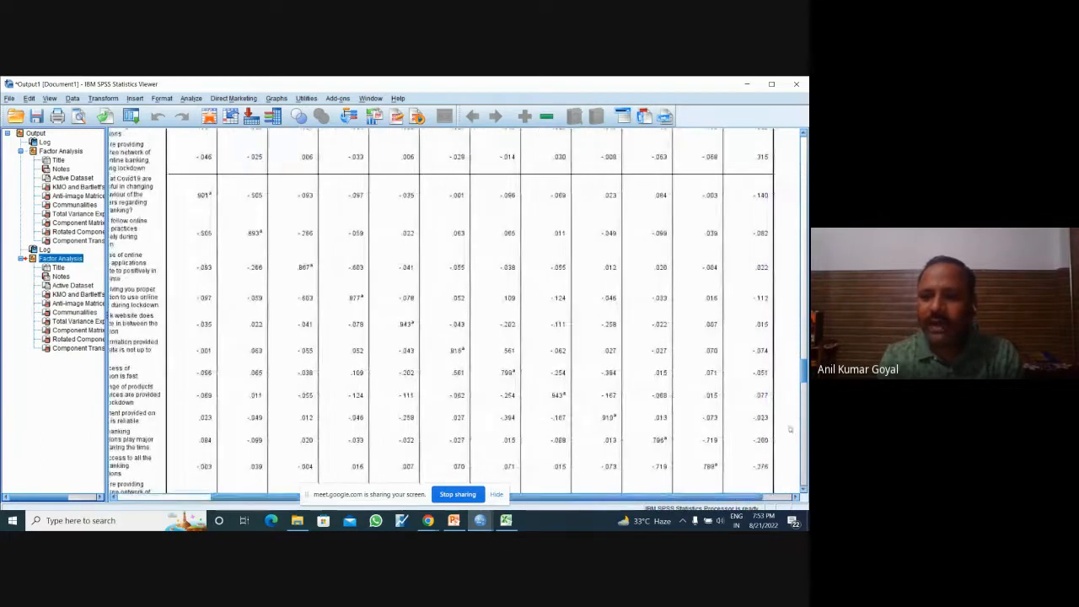
left_click_drag(804, 378, 806, 385)
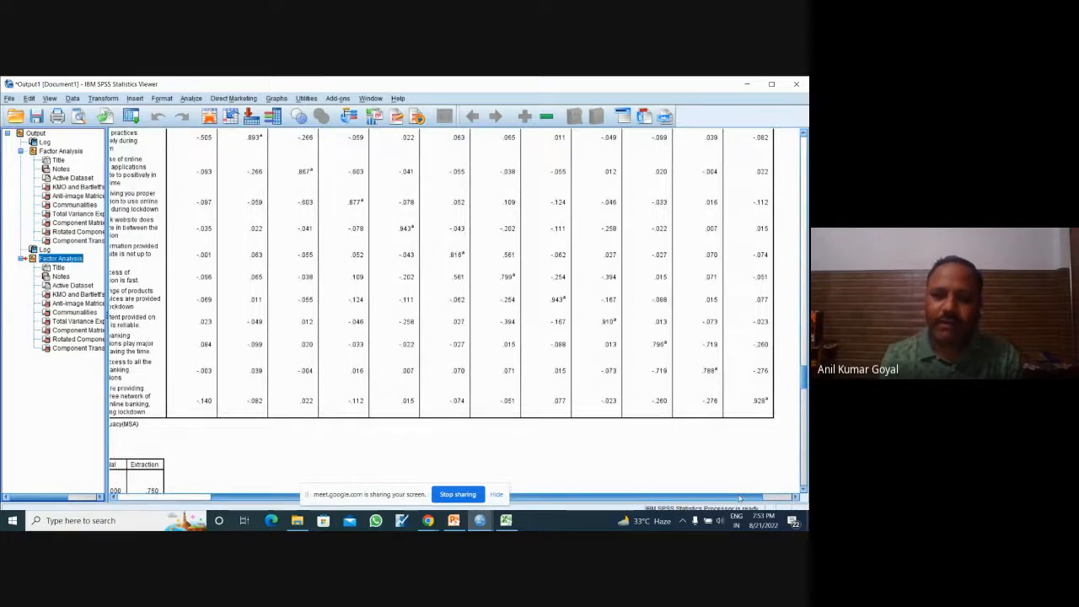
left_click_drag(740, 497, 644, 504)
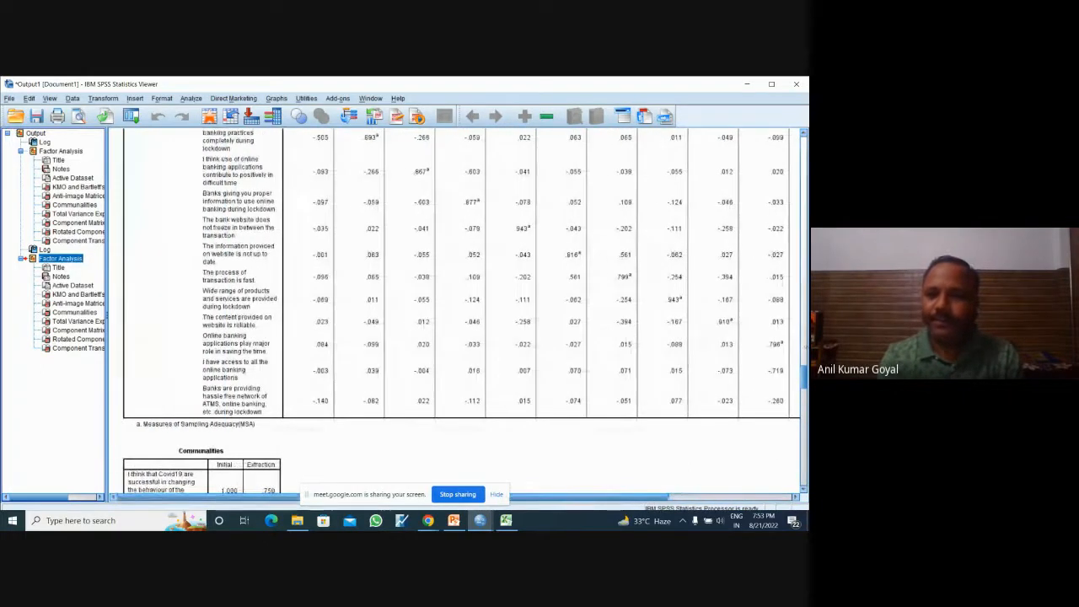
left_click_drag(804, 381, 805, 403)
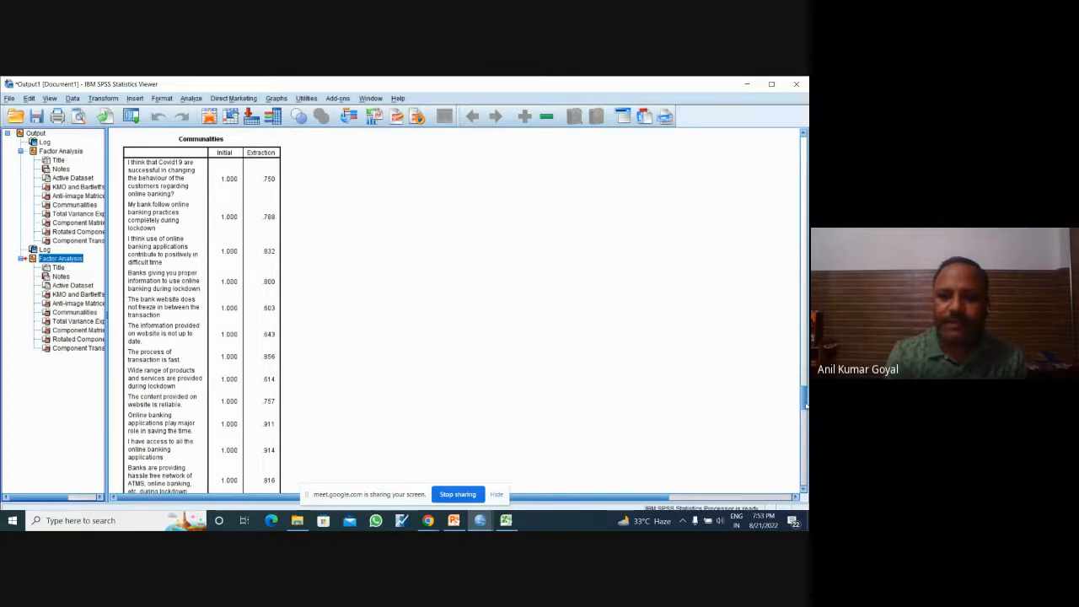
left_click_drag(807, 404, 807, 406)
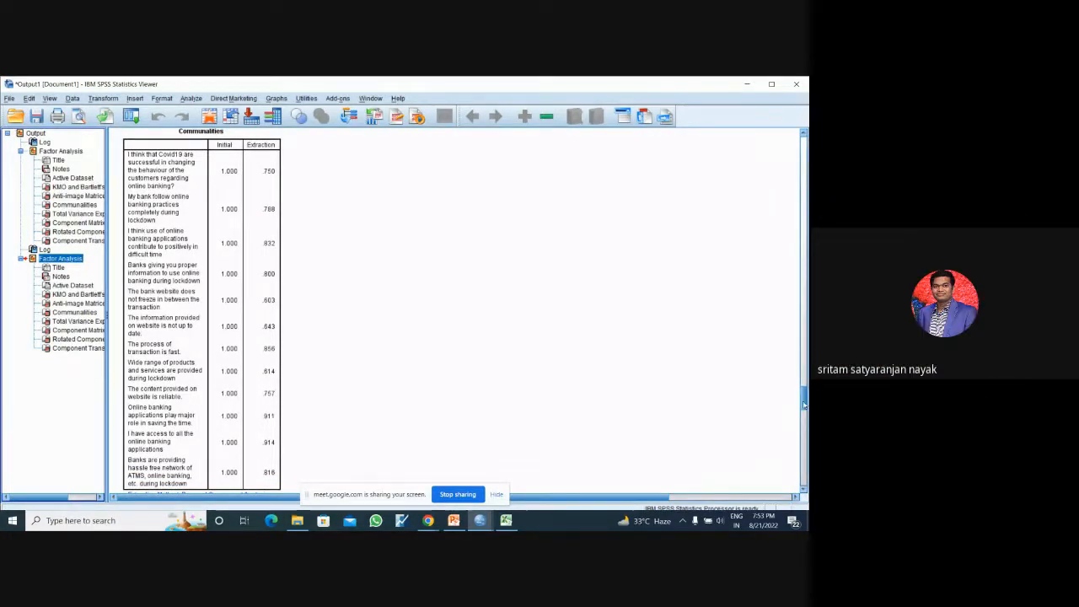
Step: Compare the cumulative variance in the Total Variance Explained tables of the two factor analysis runs
scroll(805, 406, "down", 5)
scroll(350, 318, "down", 3)
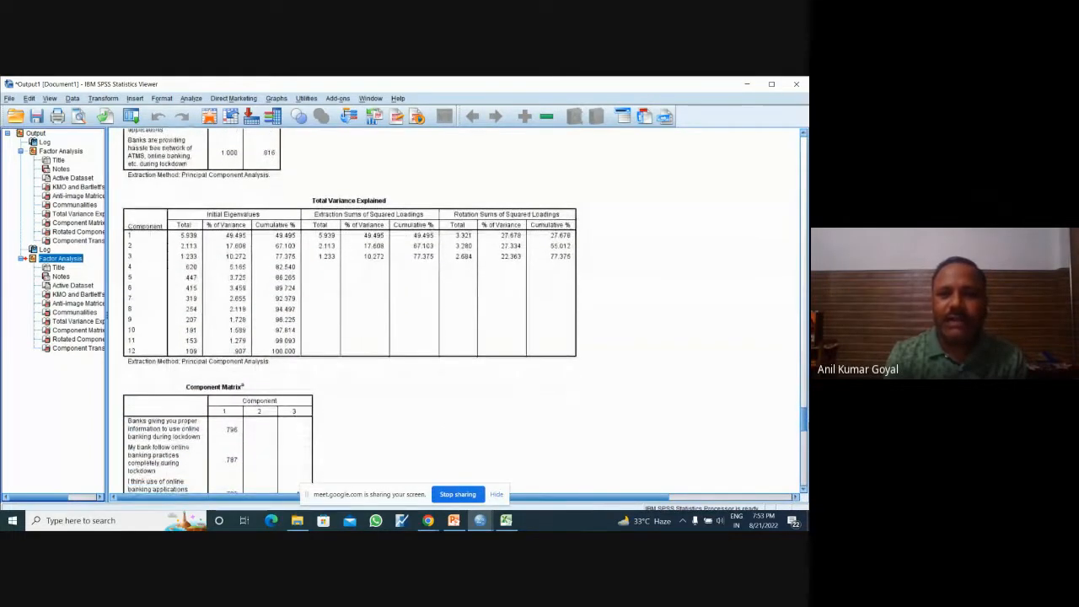
left_click(403, 280)
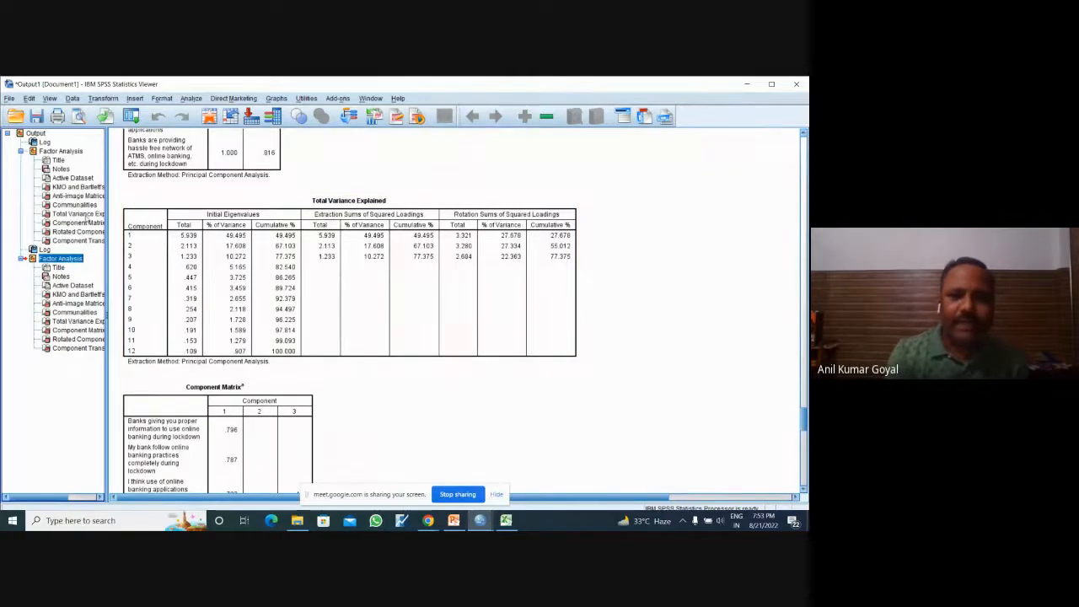
left_click(84, 215)
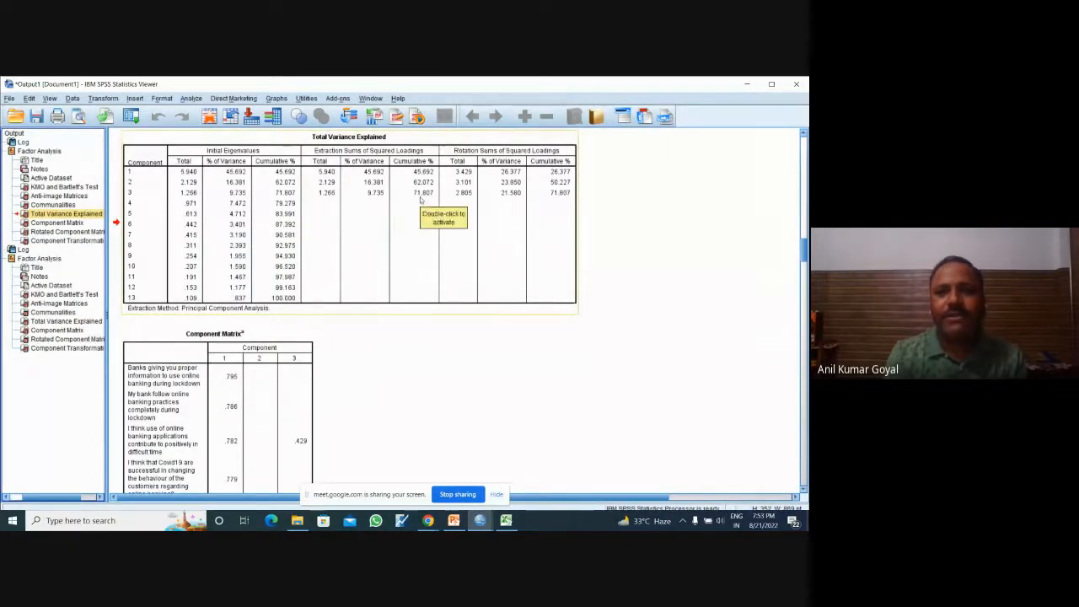
left_click(84, 322)
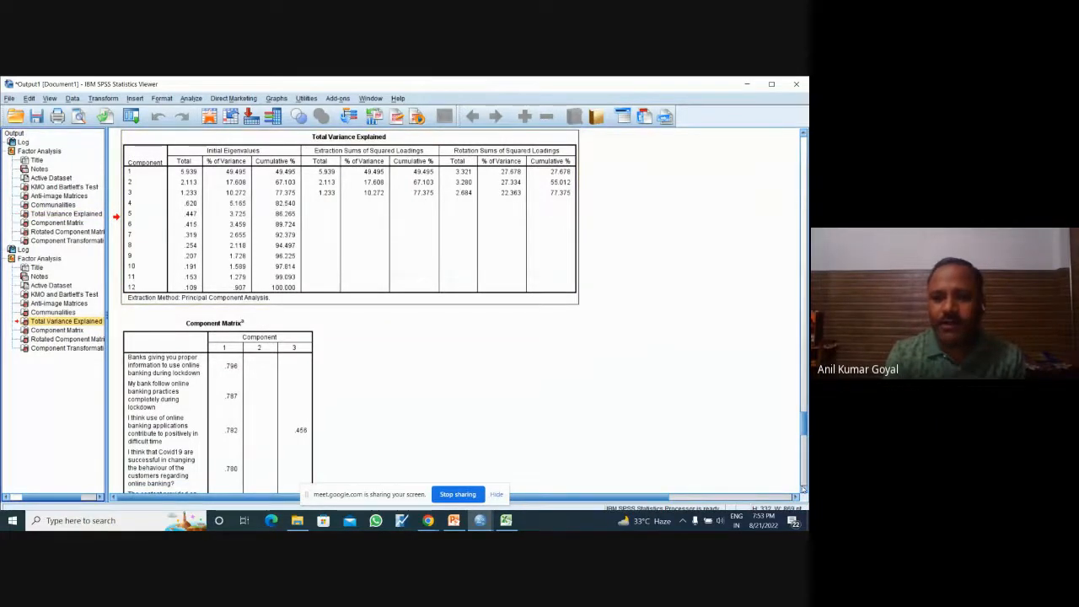
Step: Review the Component Matrix and the Rotated Component Matrix loadings of the second factor analysis
scroll(801, 484, "down", 3)
scroll(803, 489, "down", 10)
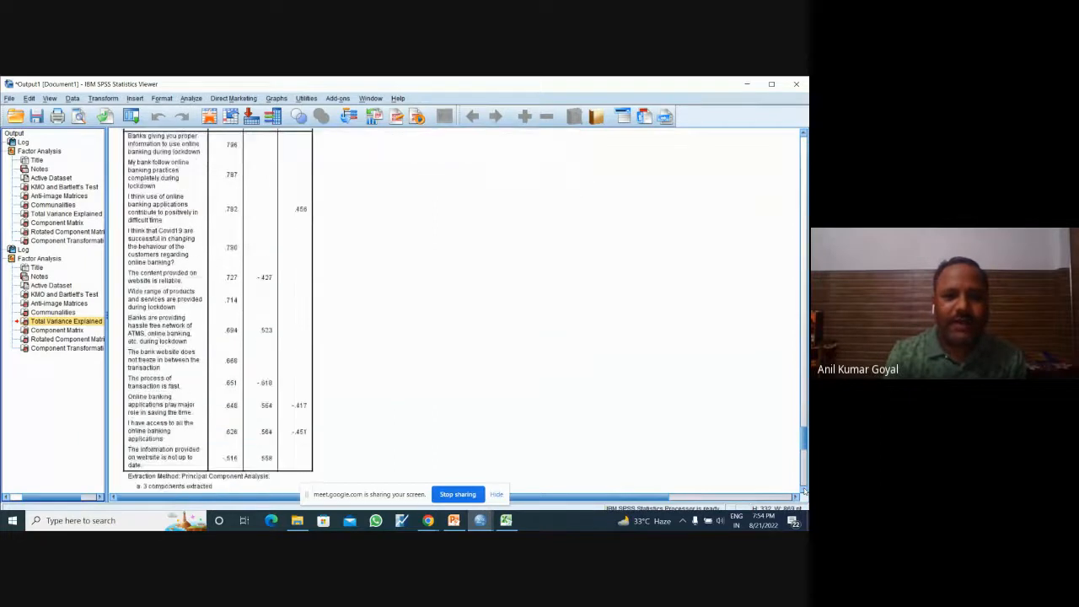
scroll(803, 488, "down", 2)
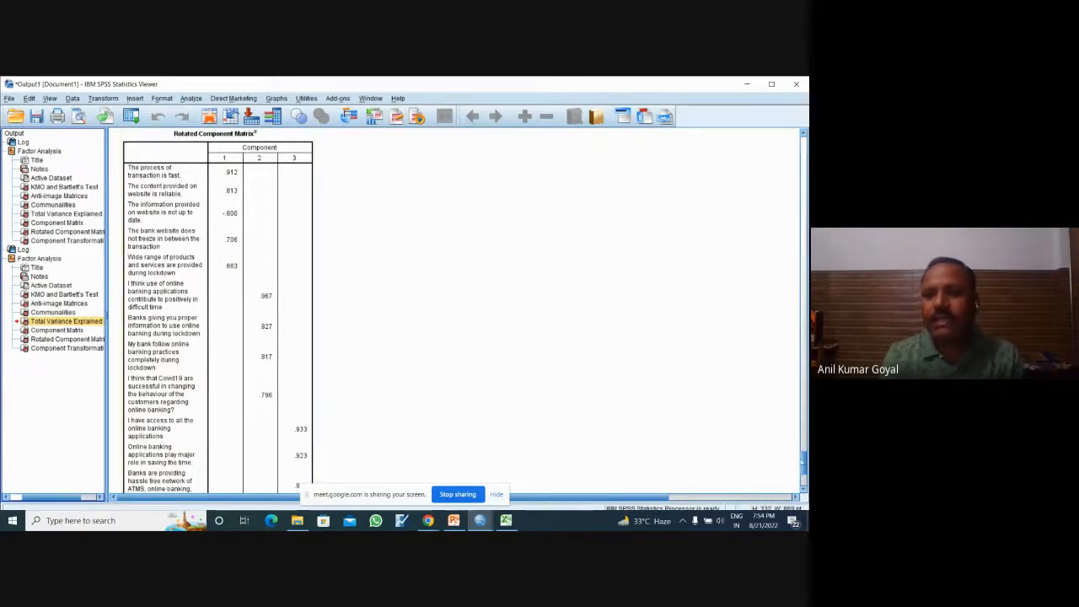
scroll(805, 464, "down", 3)
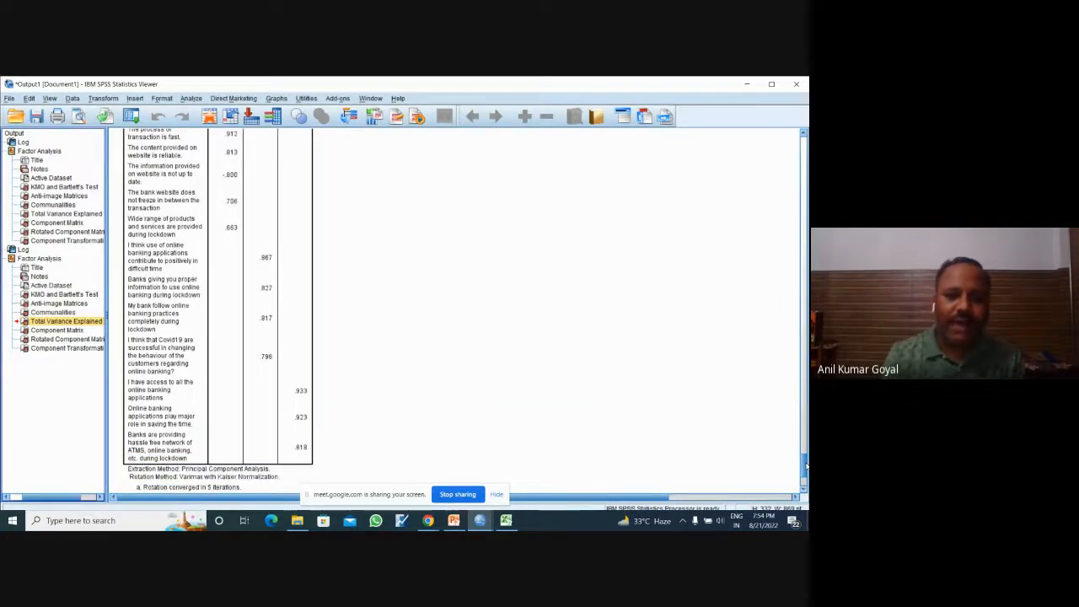
scroll(805, 464, "up", 1)
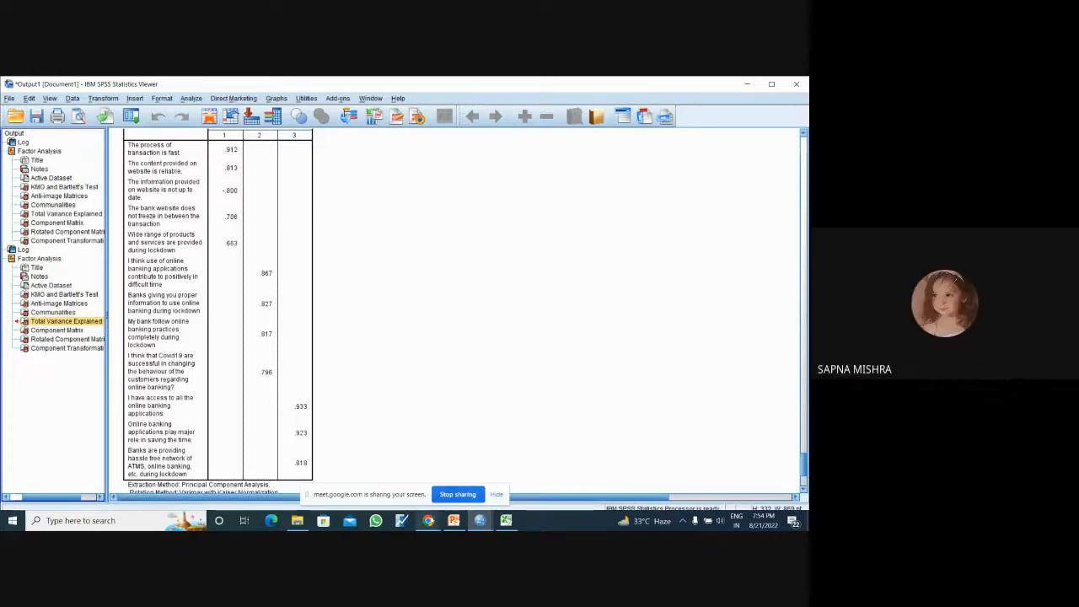
mouse_move(428, 521)
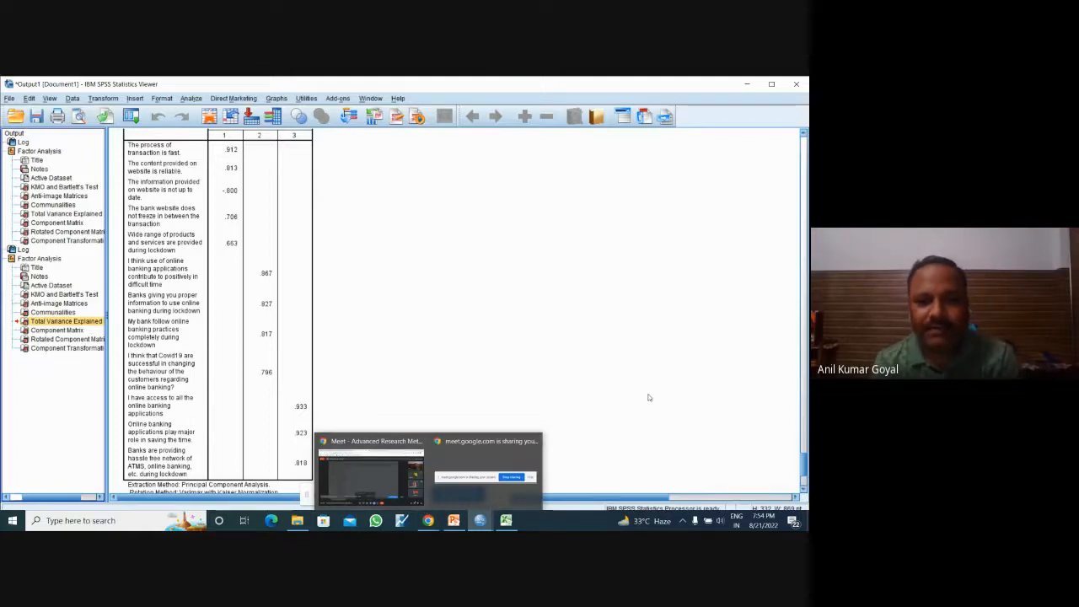
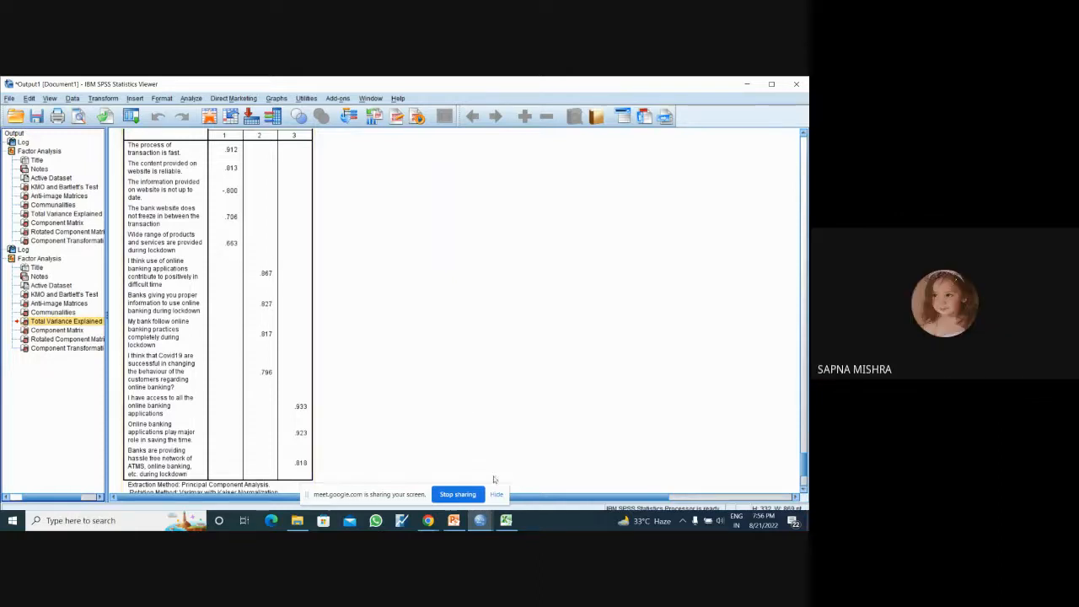
Step: Switch to the Excel worksheet and copy the statement "The information provided on website is not up to date." from B8 into cell B24
left_click(507, 521)
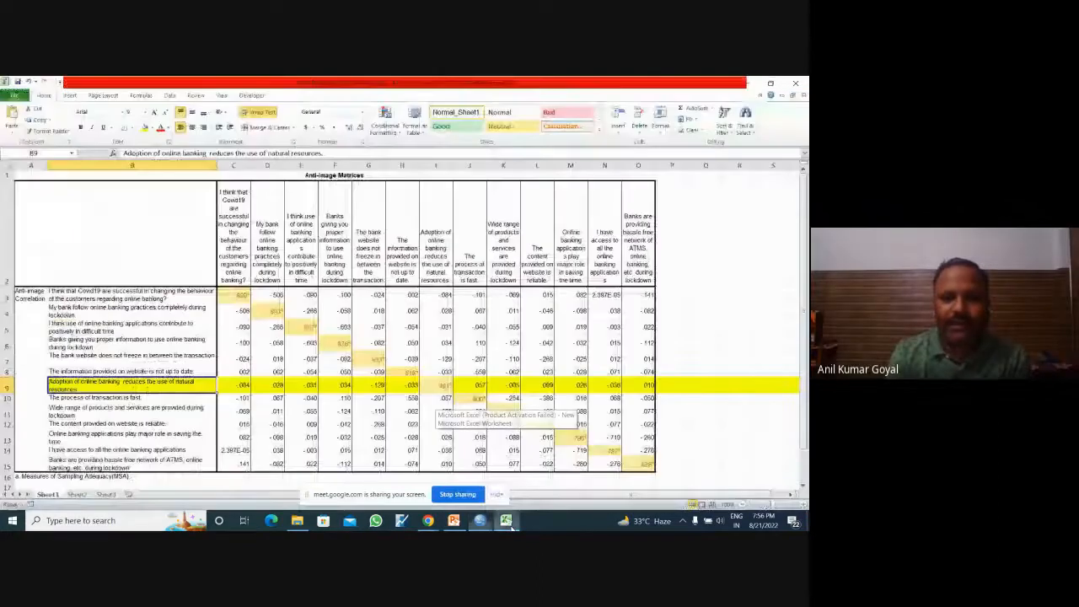
left_click_drag(804, 308, 804, 312)
left_click(178, 394)
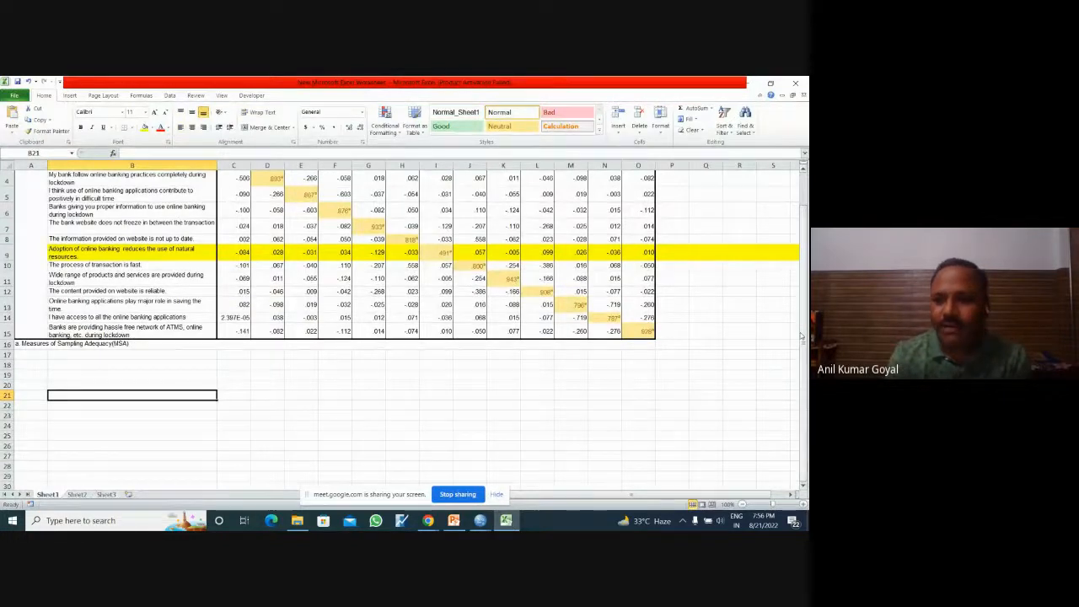
left_click_drag(803, 330, 803, 315)
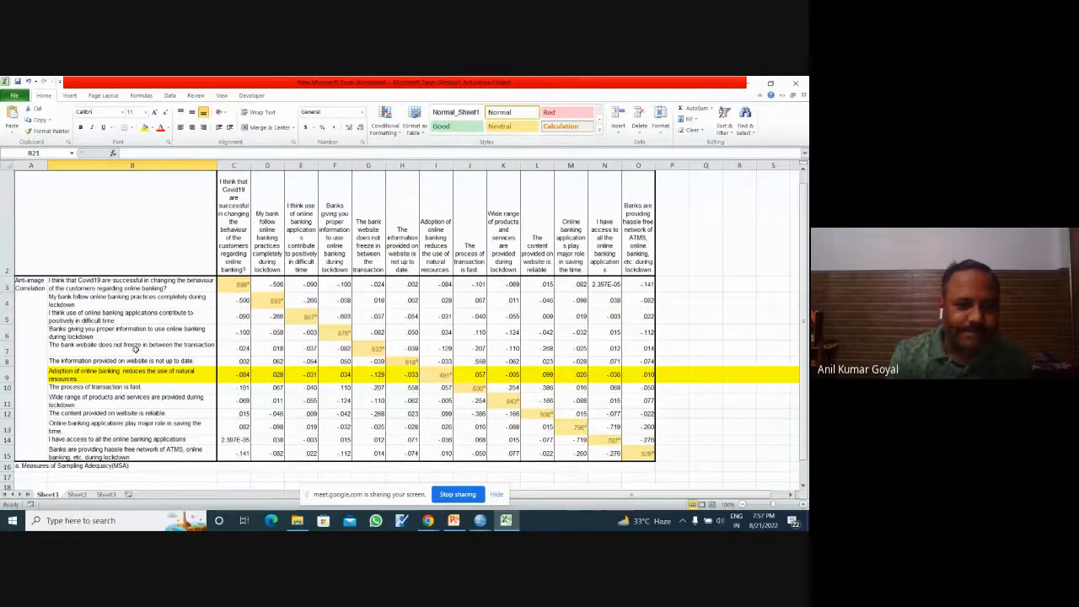
left_click(143, 361)
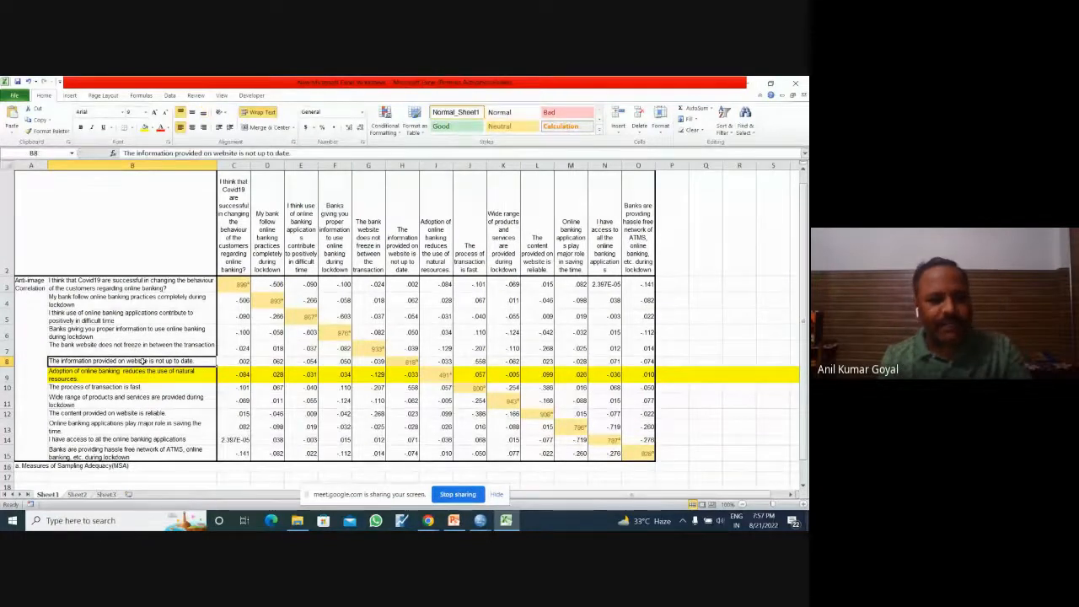
key("ctrl+c")
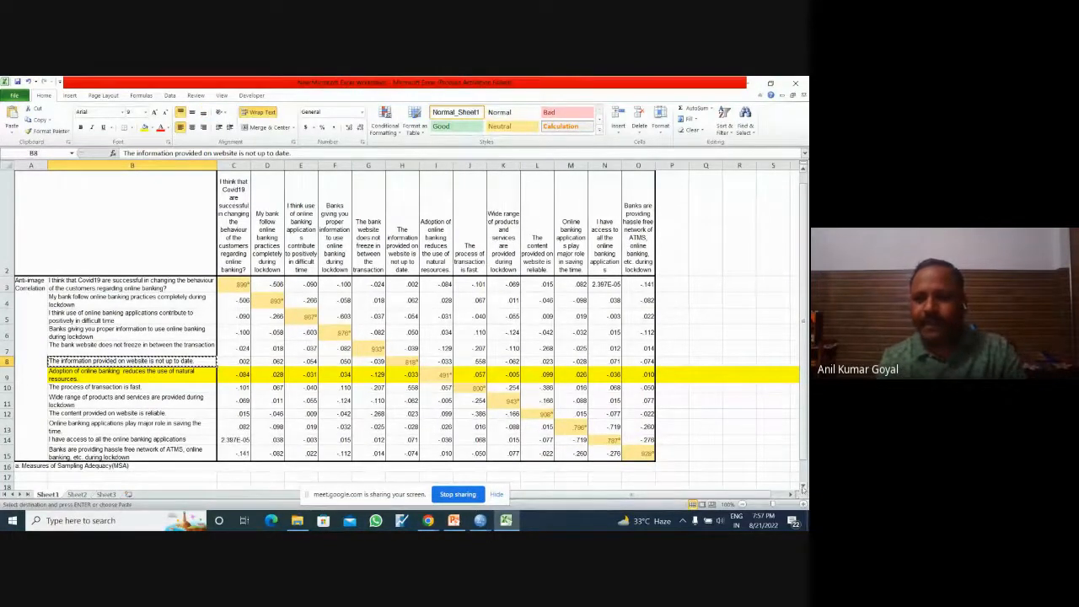
scroll(793, 481, "down", 2)
left_click(132, 424)
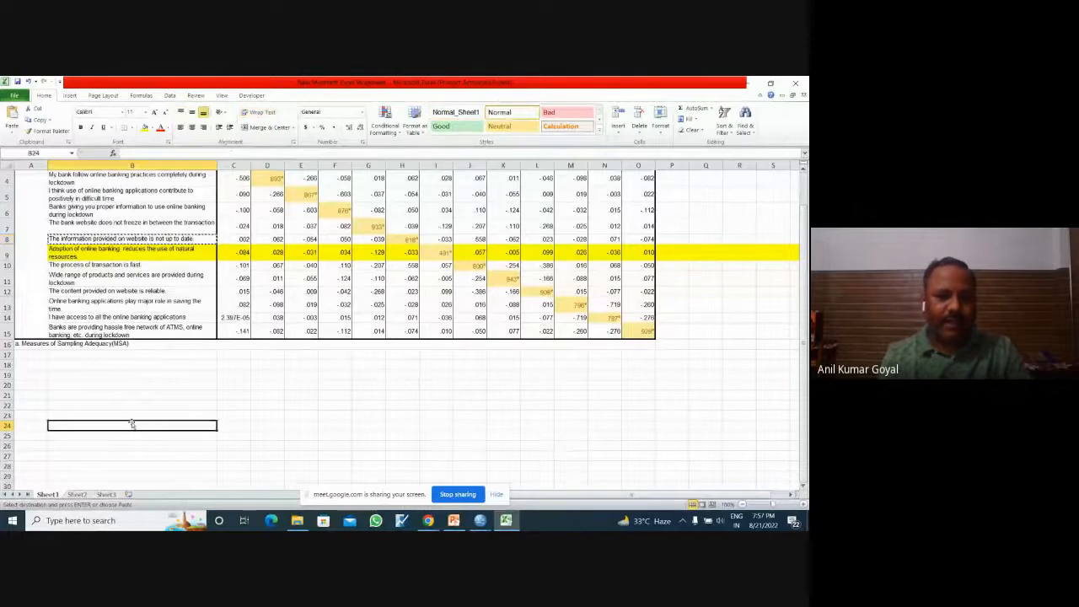
key("ctrl+v")
Step: Enter the heading SD in C23 and the scale values 1 to 7 across C24:I24 beside the copied statement
left_click(245, 416)
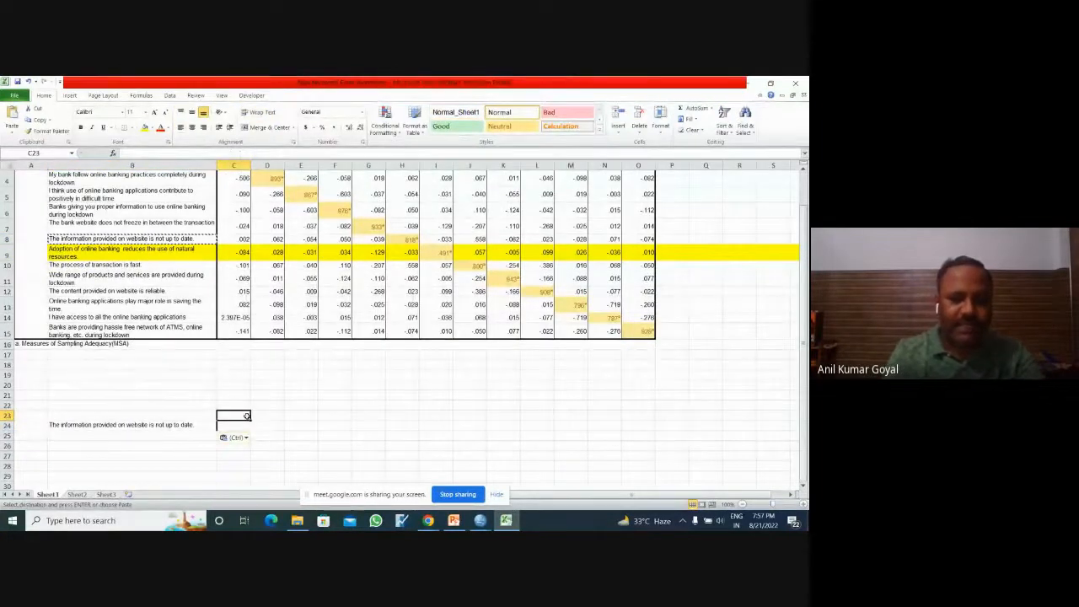
type("SD")
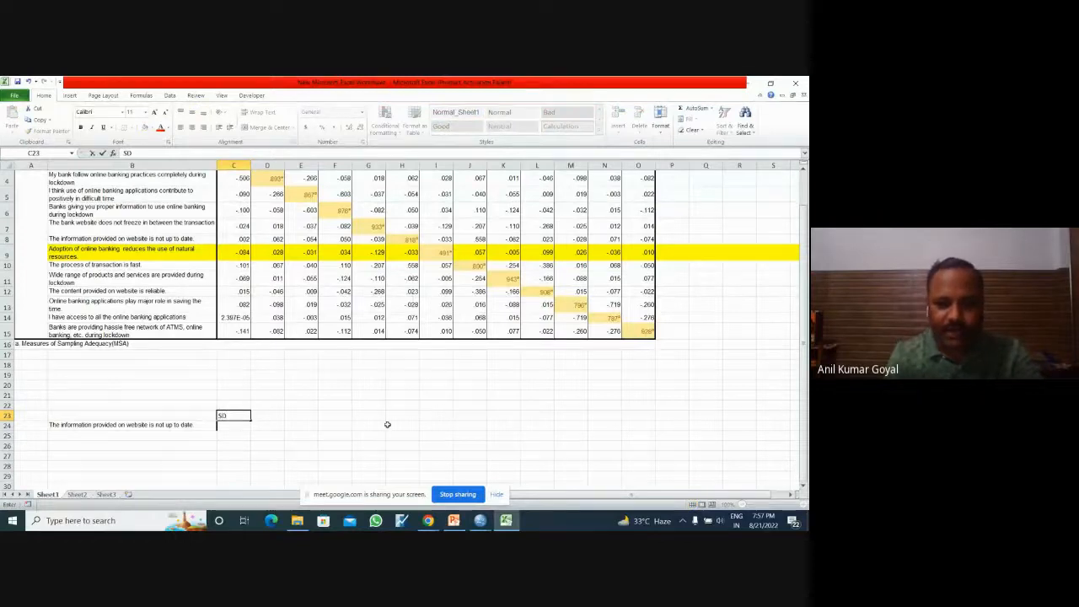
left_click(244, 426)
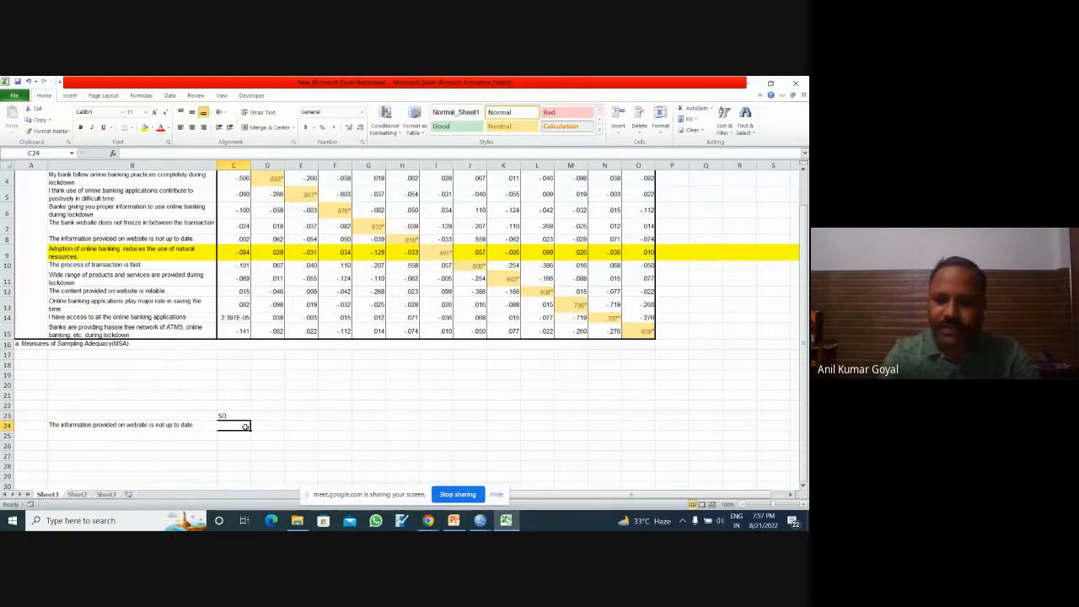
type("1")
key("Tab")
type("2")
key("Tab")
type("3")
key("Tab")
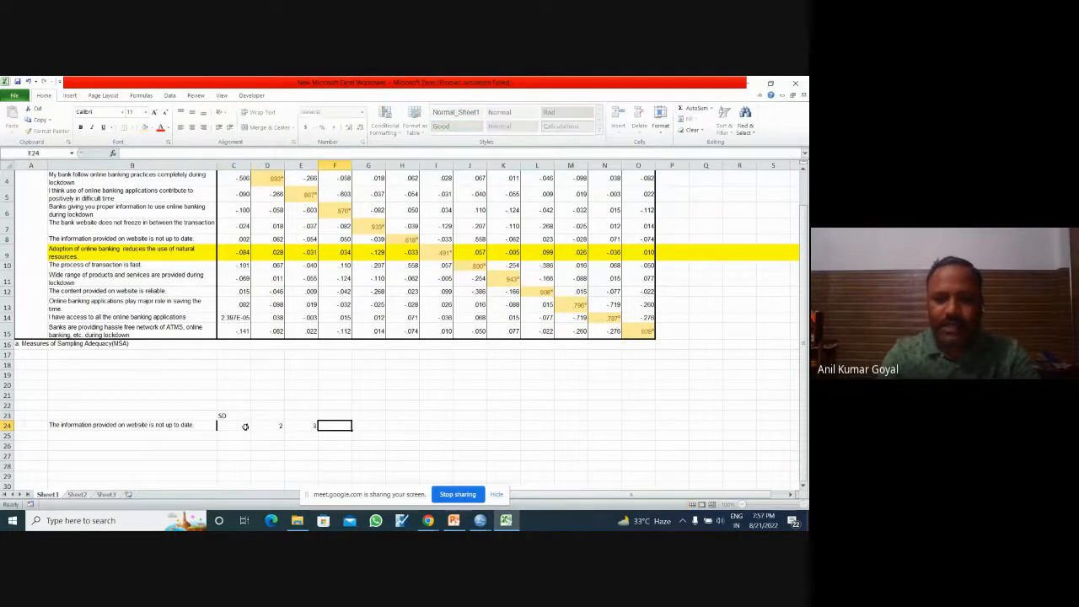
type("4")
key("Tab")
type("5")
key("Tab")
type("6")
key("Tab")
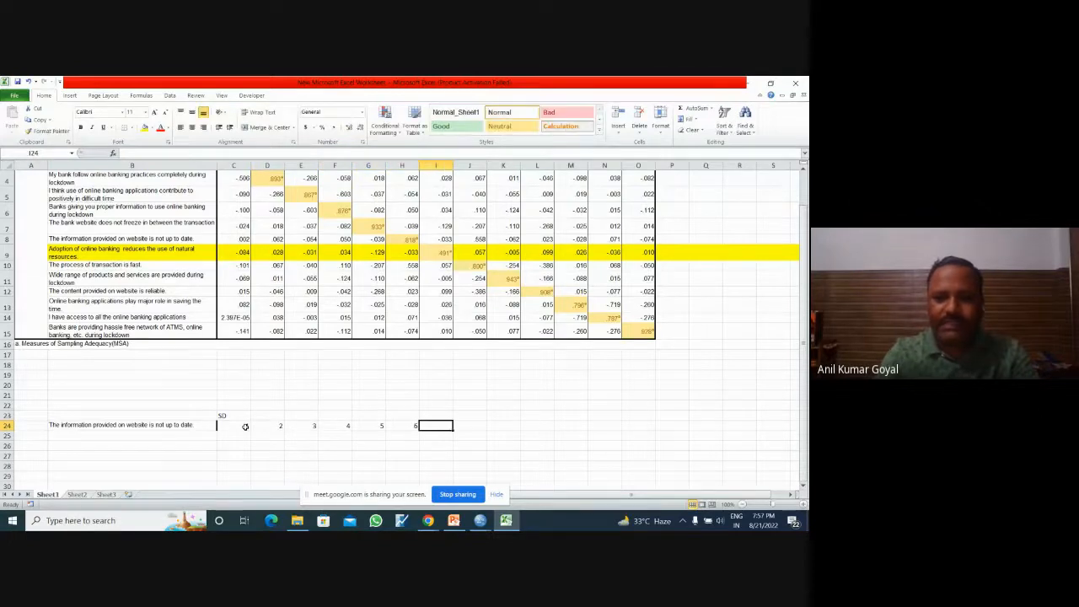
type("7")
key("Tab")
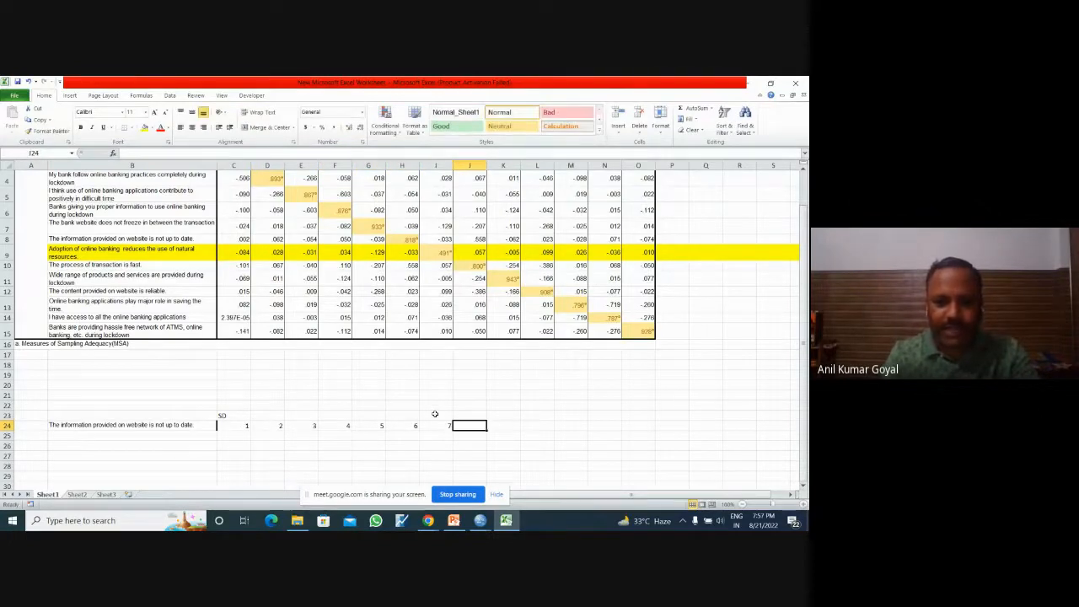
Step: Enter the heading SA in cell I23, above the scale value 7
left_click(435, 414)
type("SA")
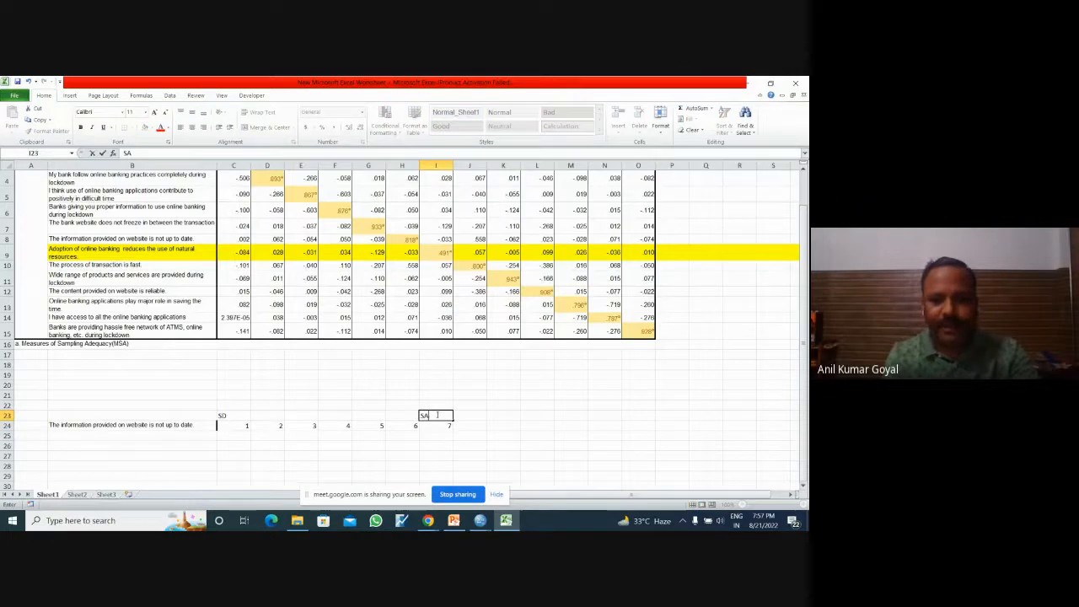
left_click(383, 448)
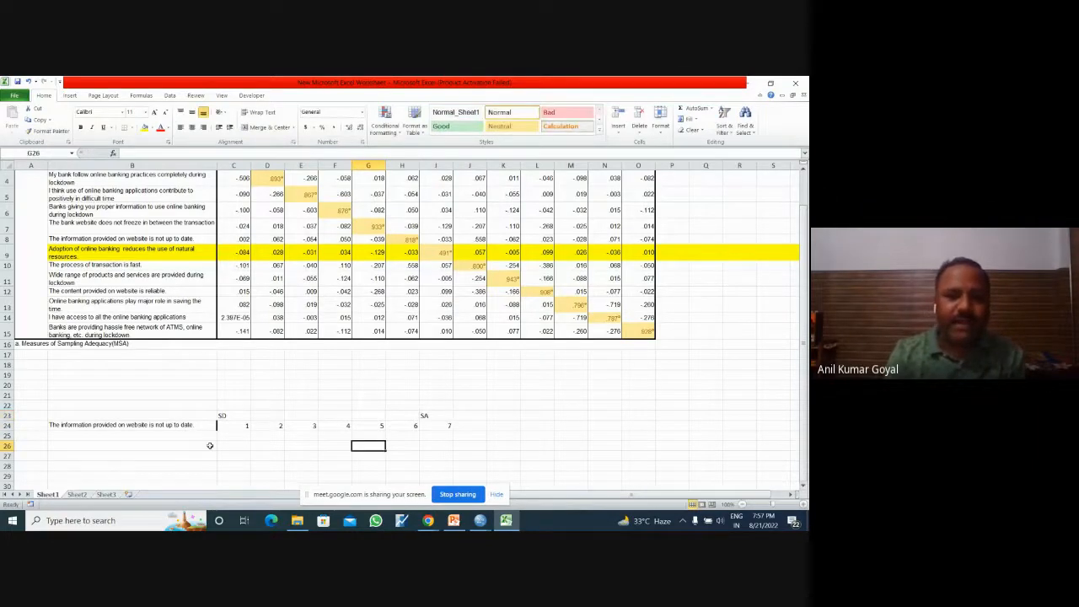
left_click(164, 427)
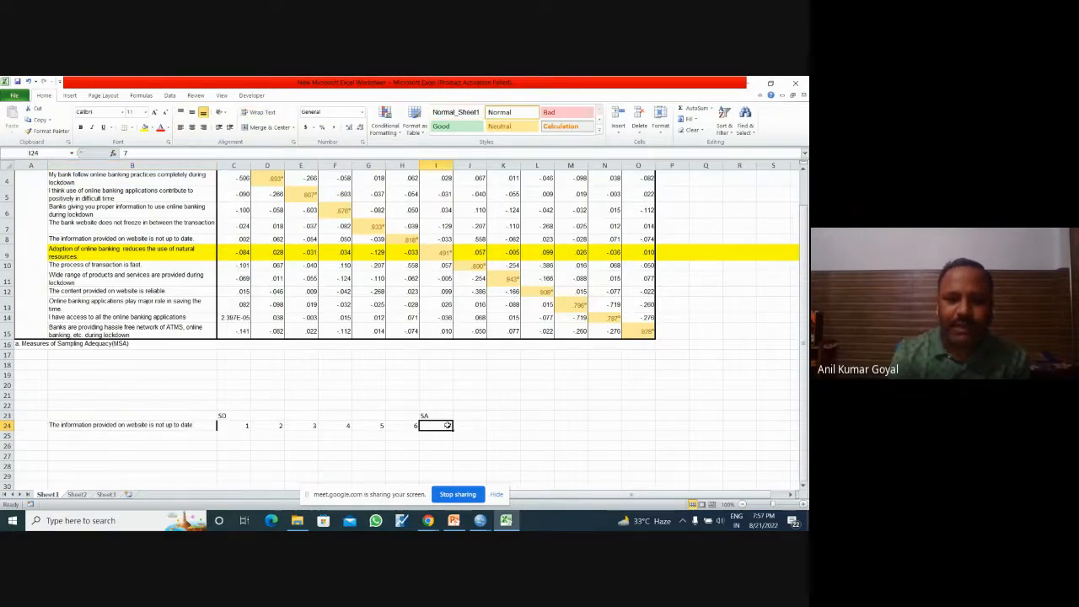
left_click(238, 426)
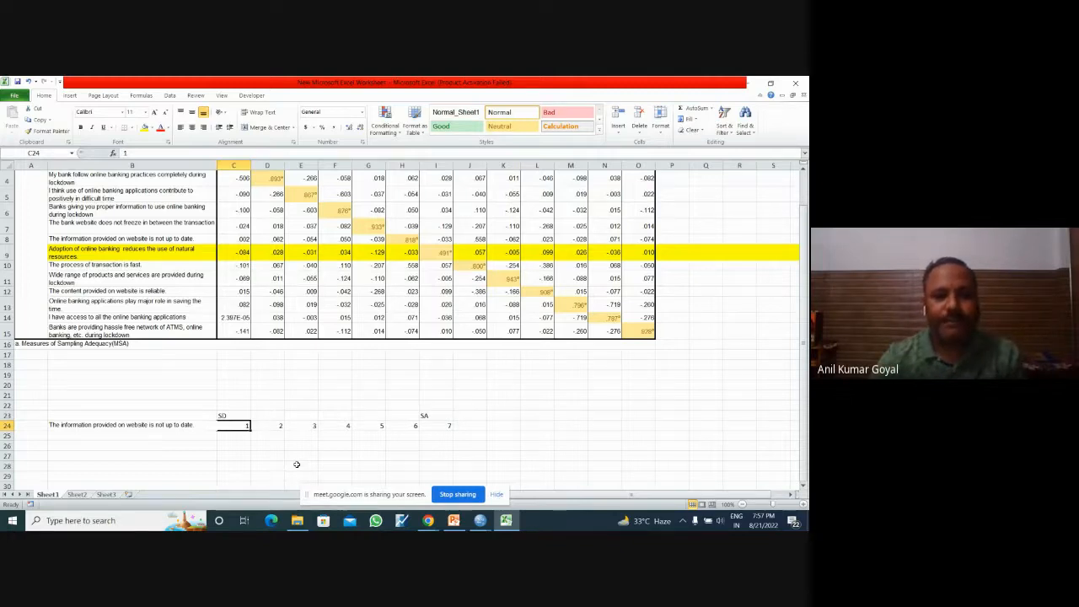
Step: Copy the statement in B24 into cell B26
left_click(173, 429)
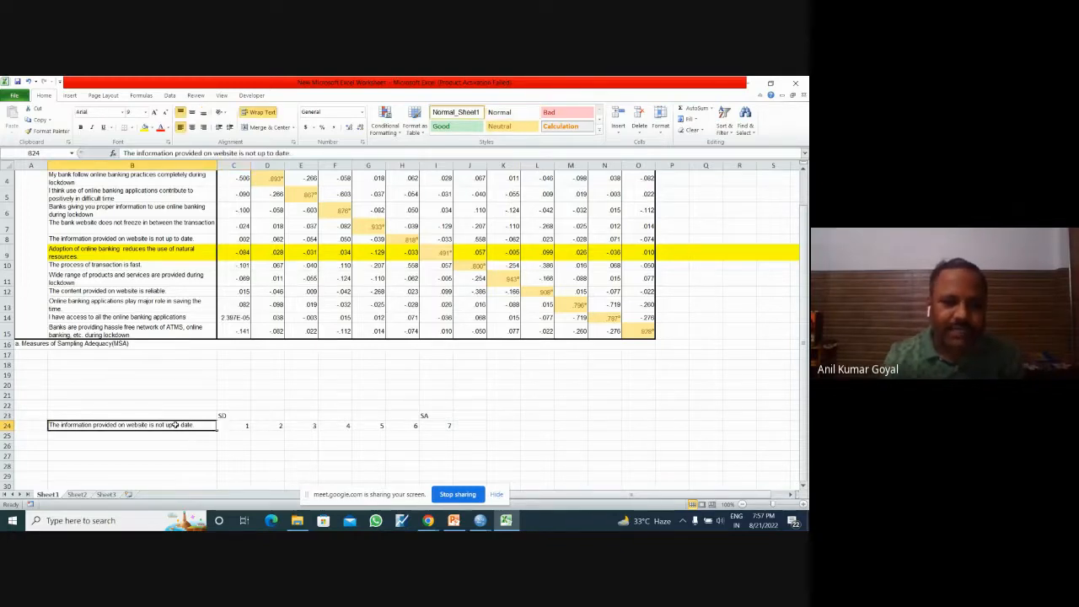
key("ctrl+c")
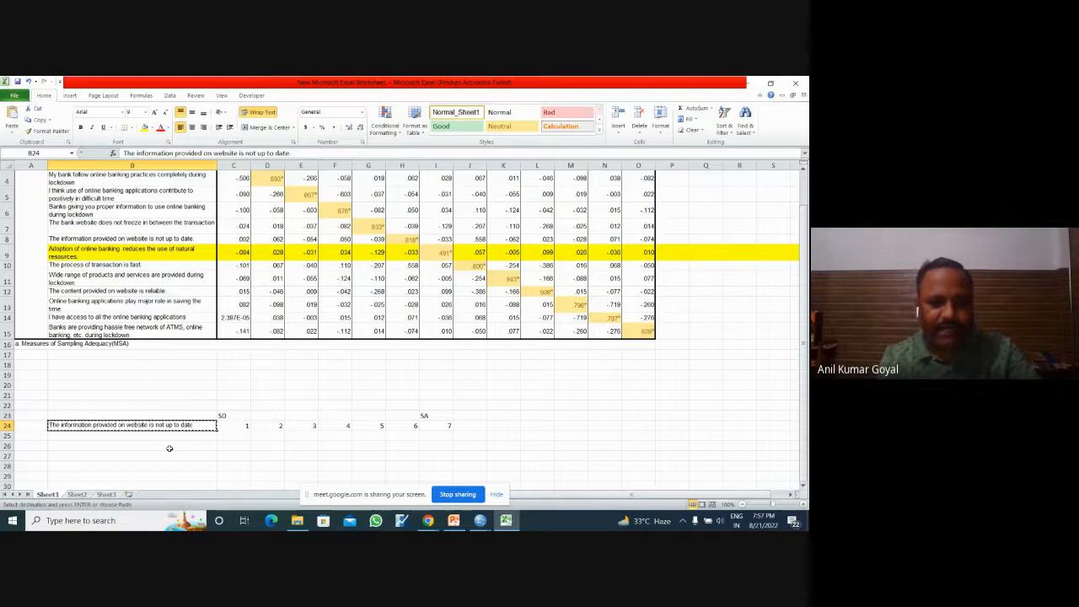
left_click(170, 445)
key("ctrl+v")
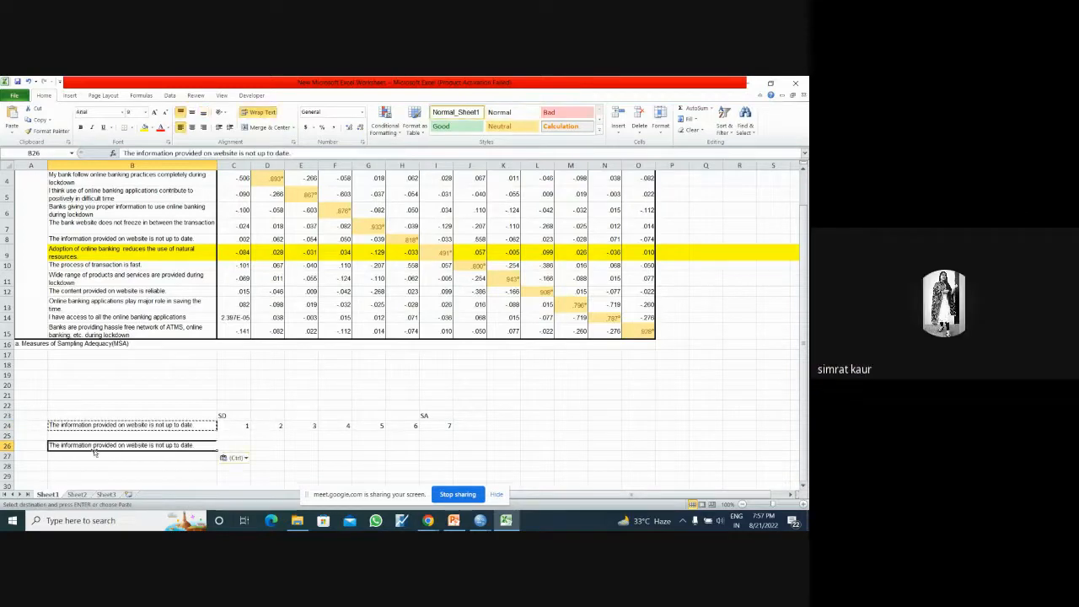
Step: Reword the statement in B26 as "The information provided on website is up to date."
left_click(803, 505)
left_click(803, 505)
left_click(803, 505)
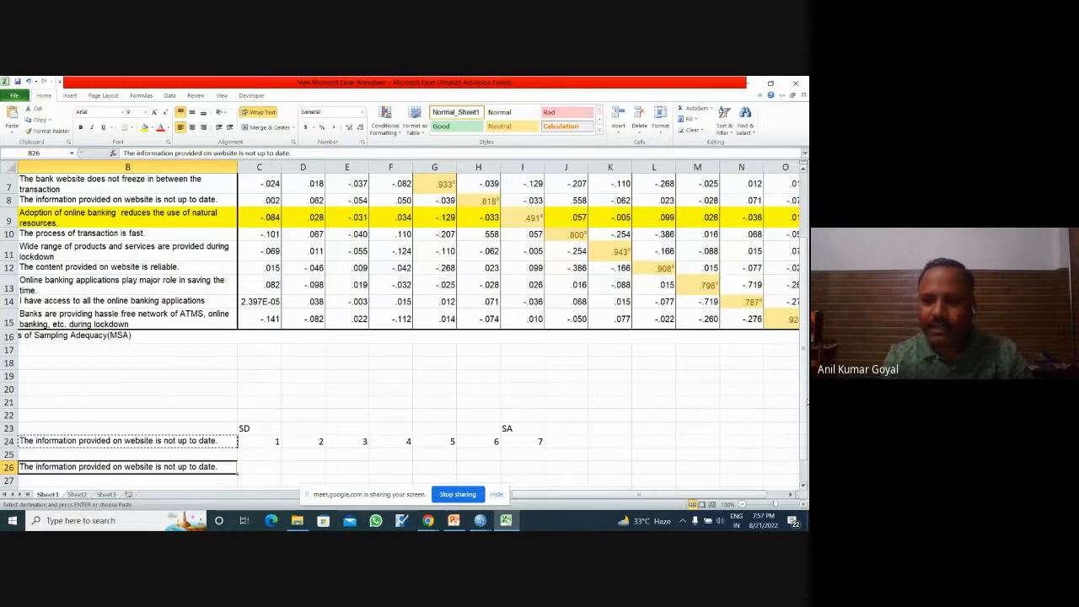
left_click_drag(803, 377, 804, 399)
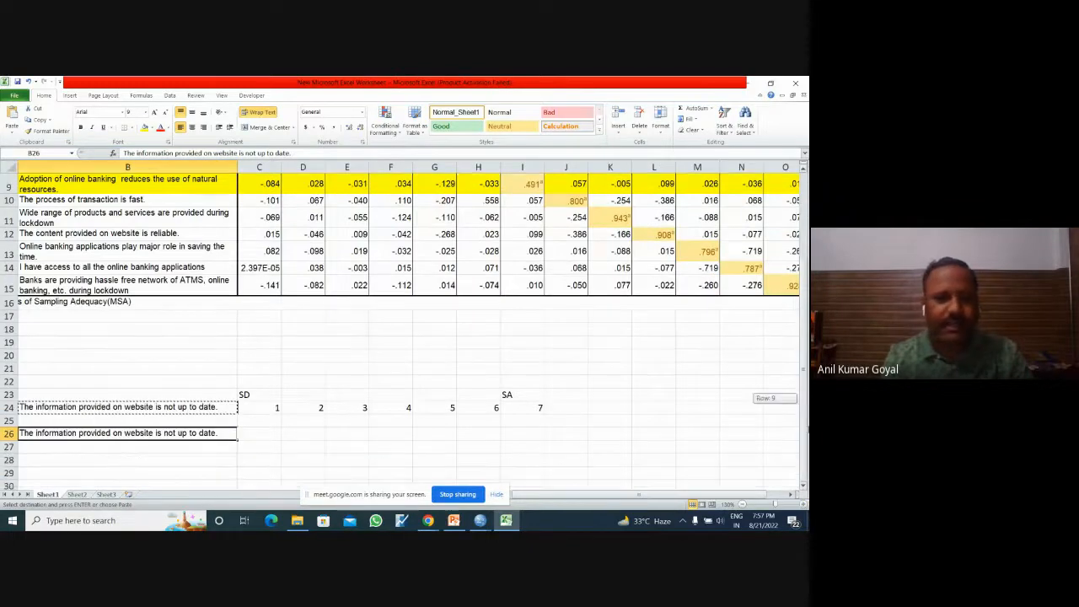
double_click(179, 434)
key("BackSpace")
key("BackSpace")
key("BackSpace")
key("BackSpace")
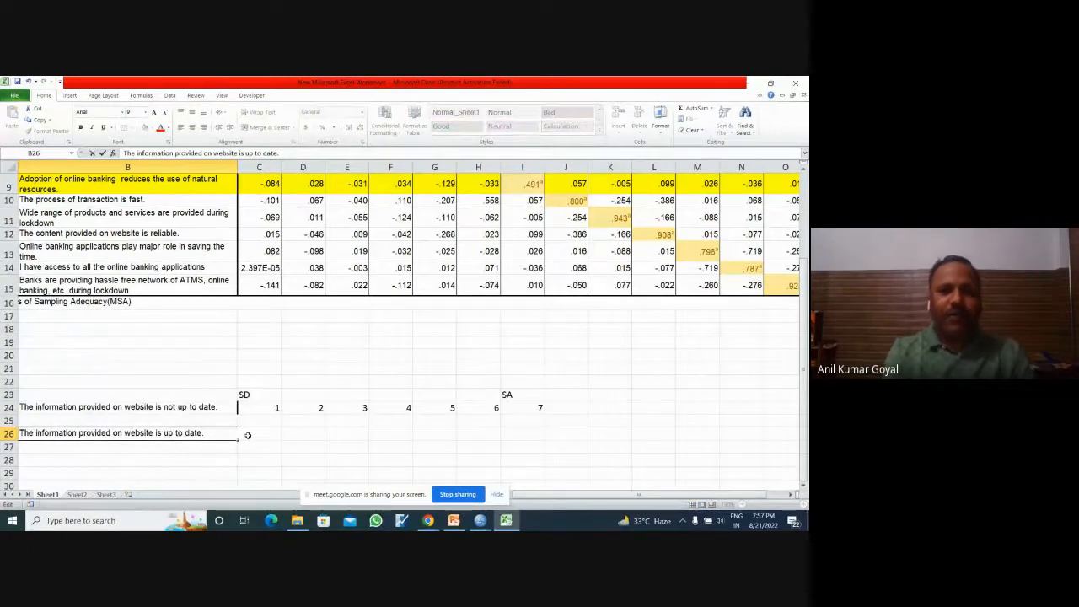
left_click(301, 457)
Step: Compare how the negative statement in B24 and the positive one in B26 would be scored on the 1 to 7 scale
left_click(228, 409)
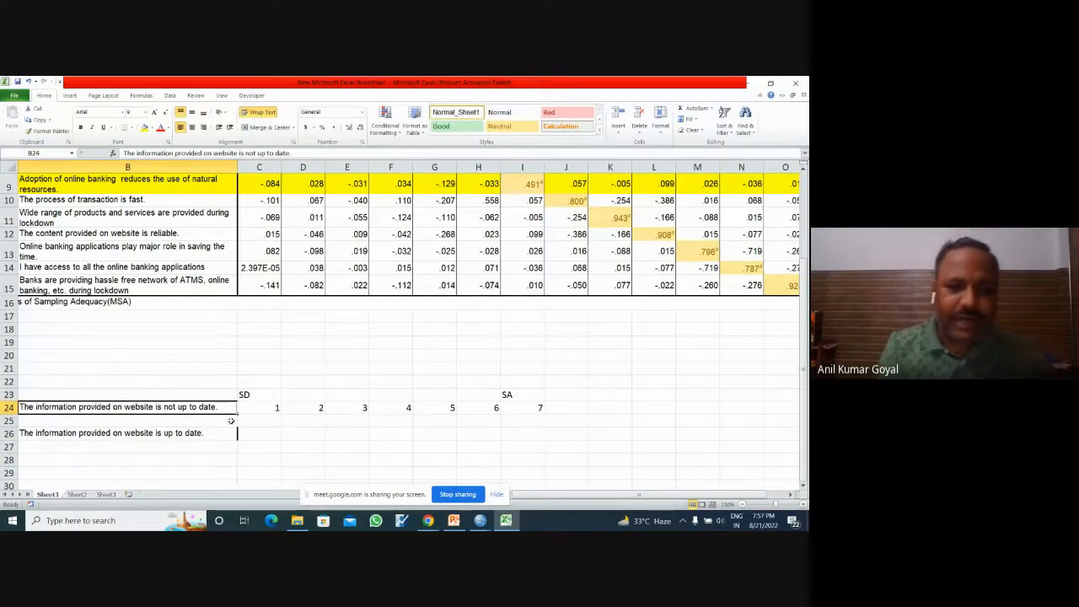
left_click(269, 419)
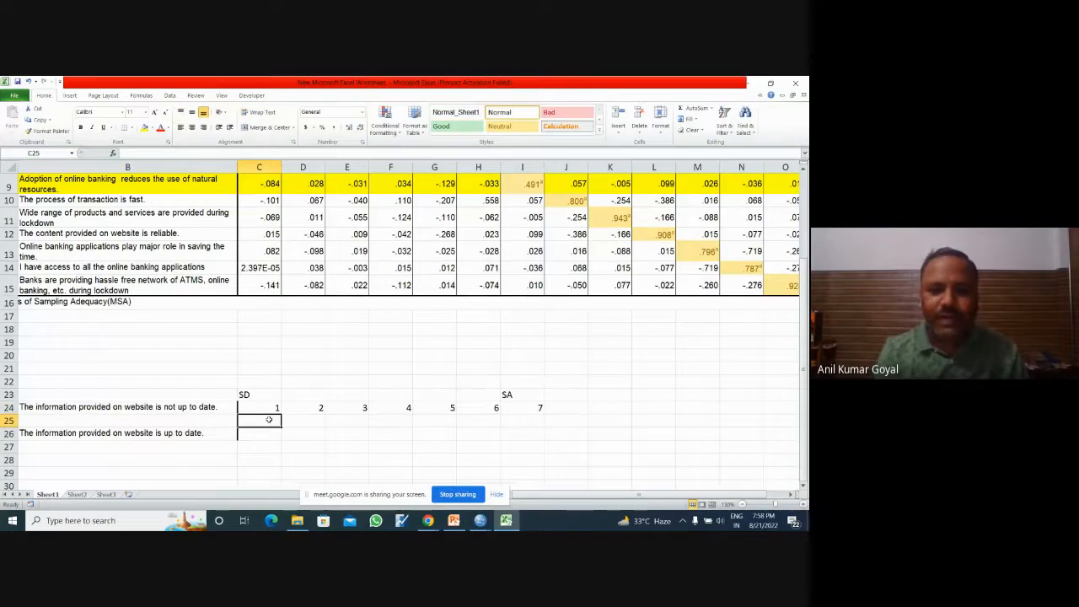
left_click(194, 432)
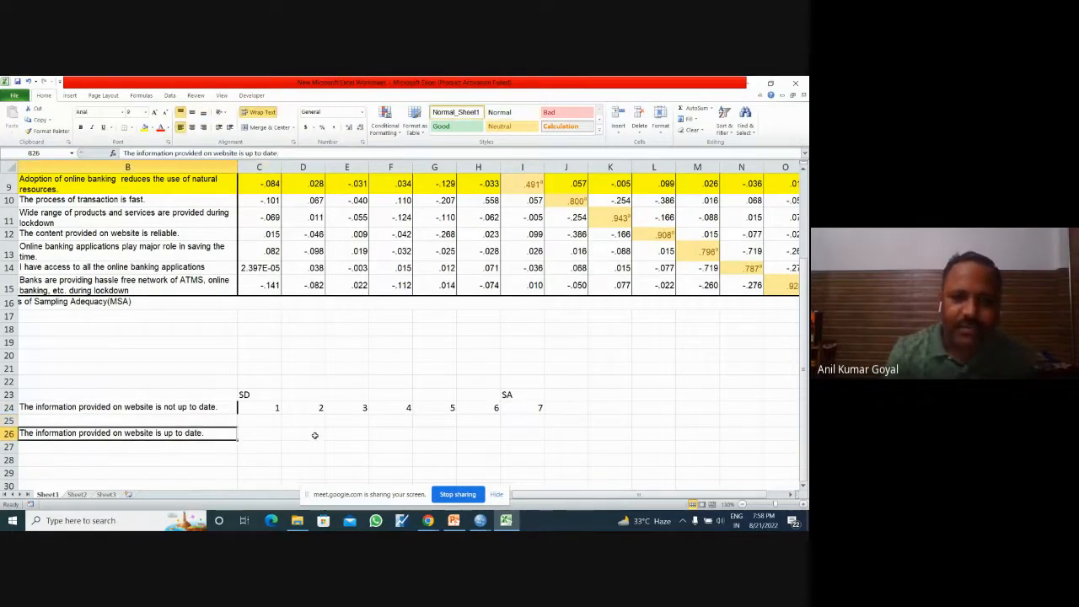
left_click(533, 437)
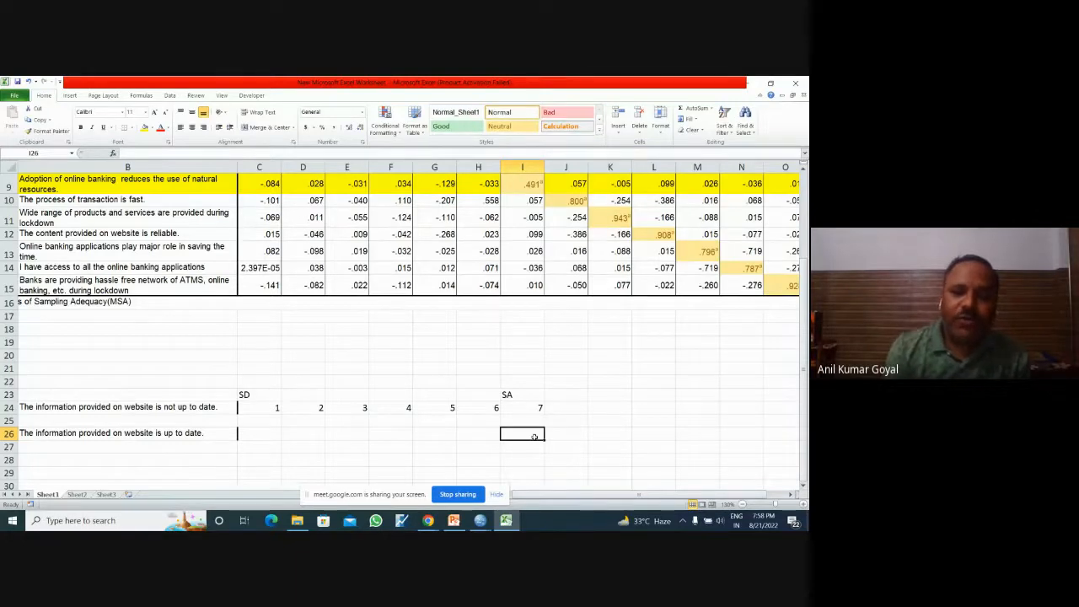
left_click(263, 407)
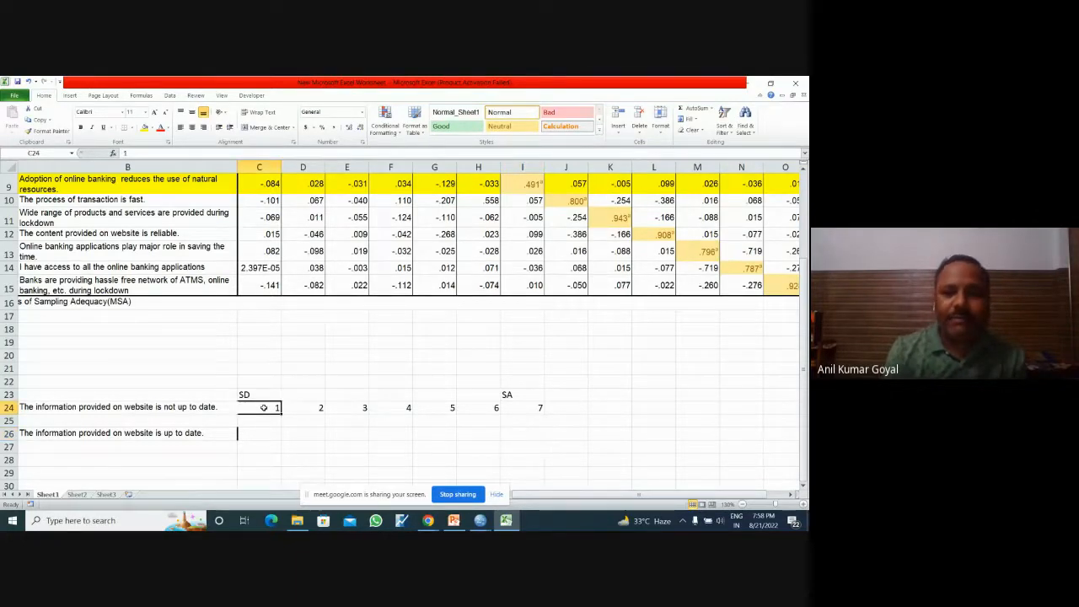
left_click(533, 407)
left_click(487, 408)
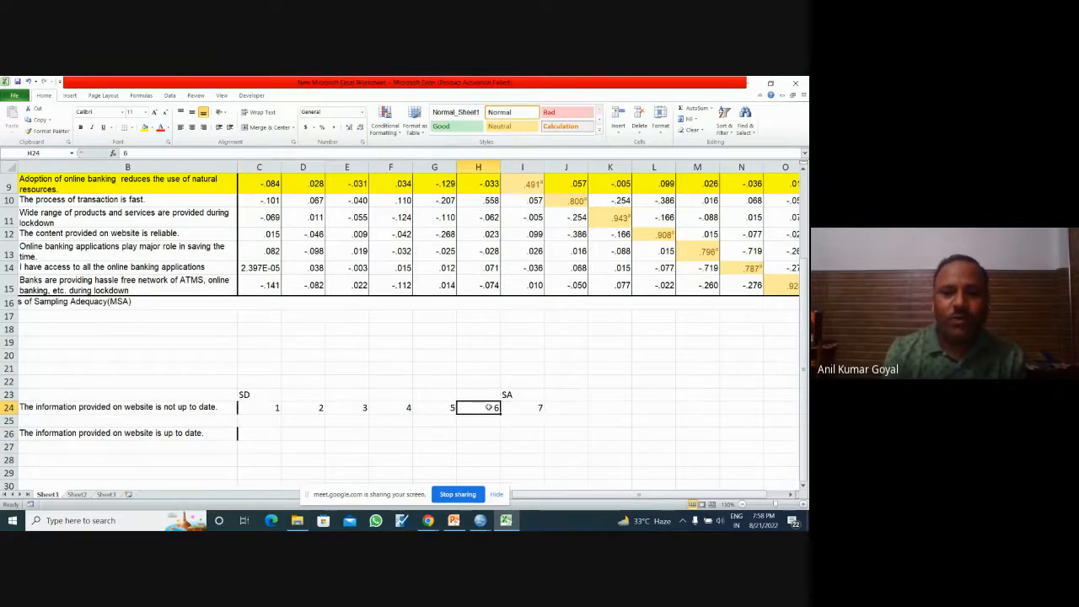
left_click(313, 409)
left_click(349, 407)
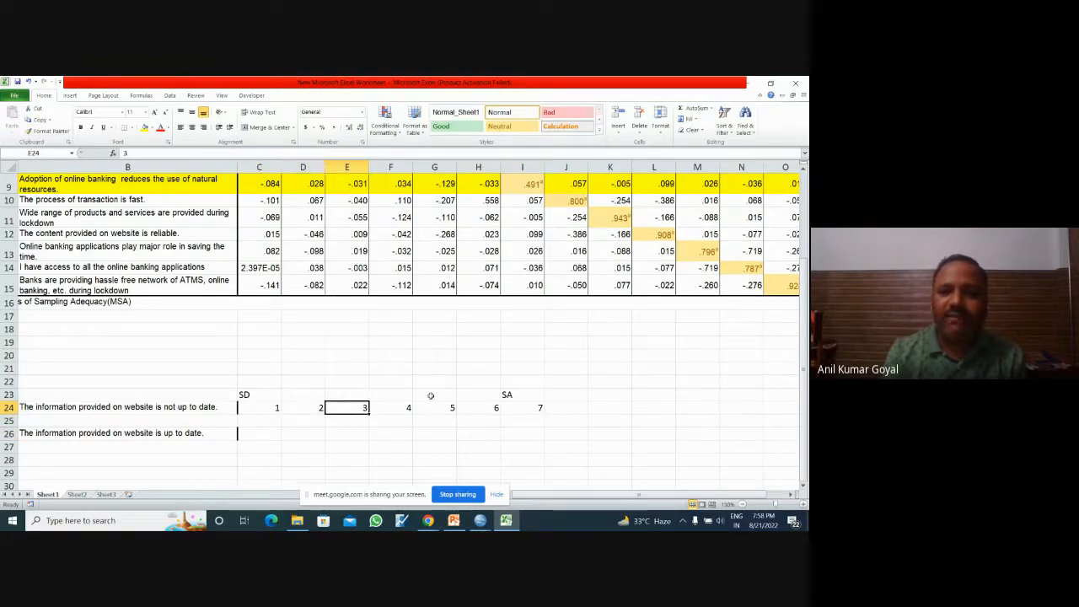
left_click(448, 407)
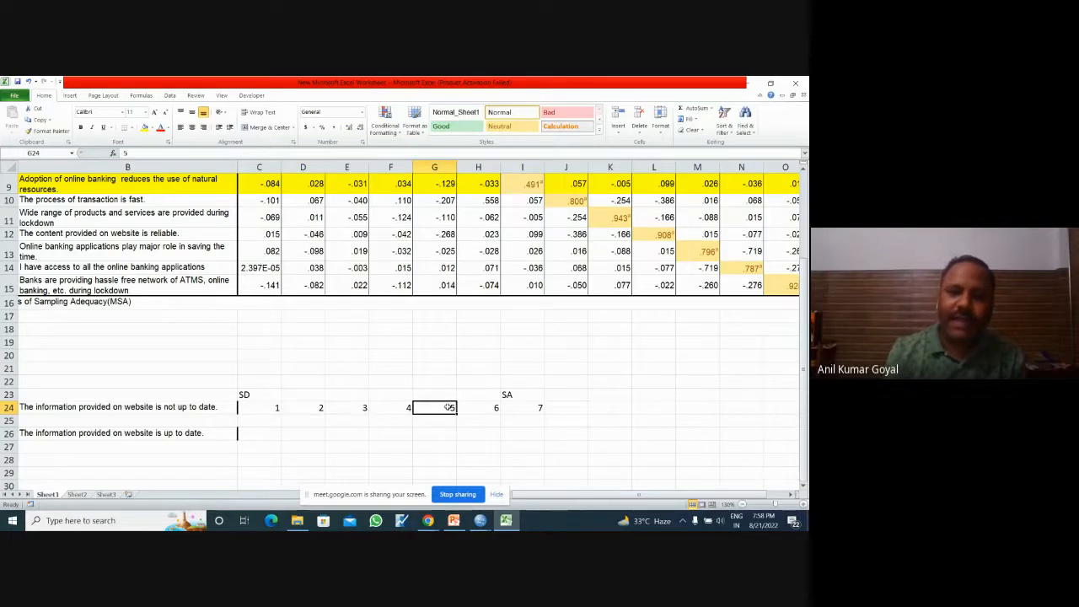
left_click(403, 406)
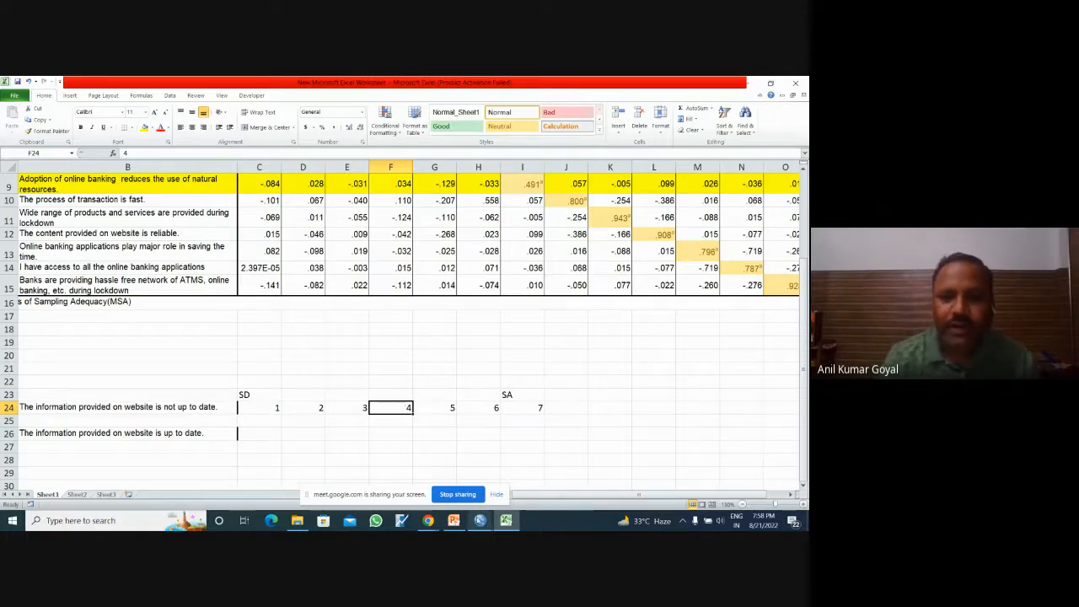
Step: Switch to the SPSS Data Editor and select variable S6, "The information provided on website is not up to date.", in Variable View
mouse_move(479, 520)
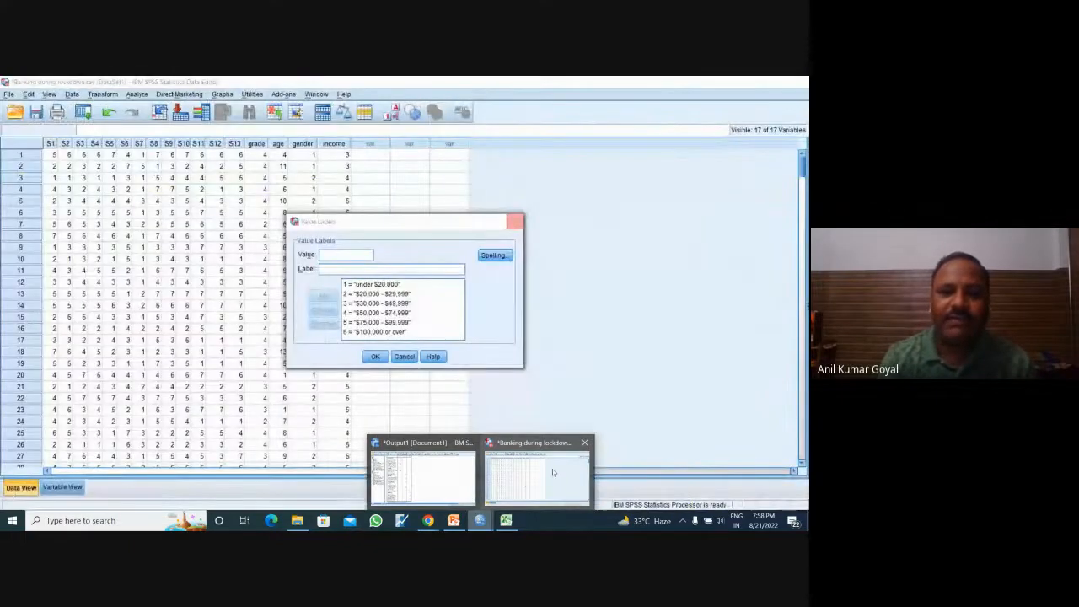
left_click(552, 469)
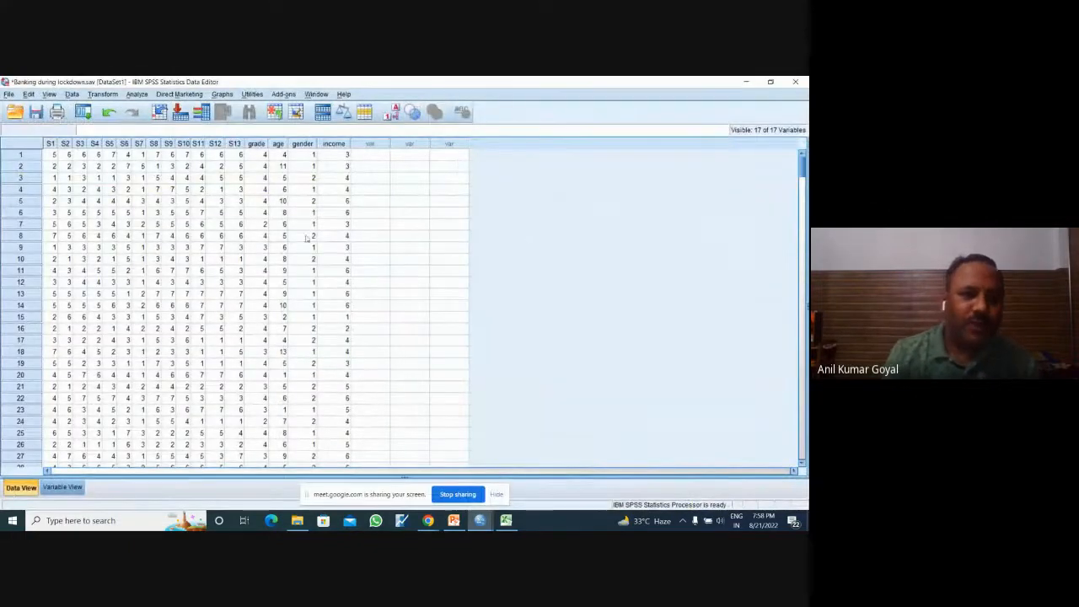
left_click(64, 486)
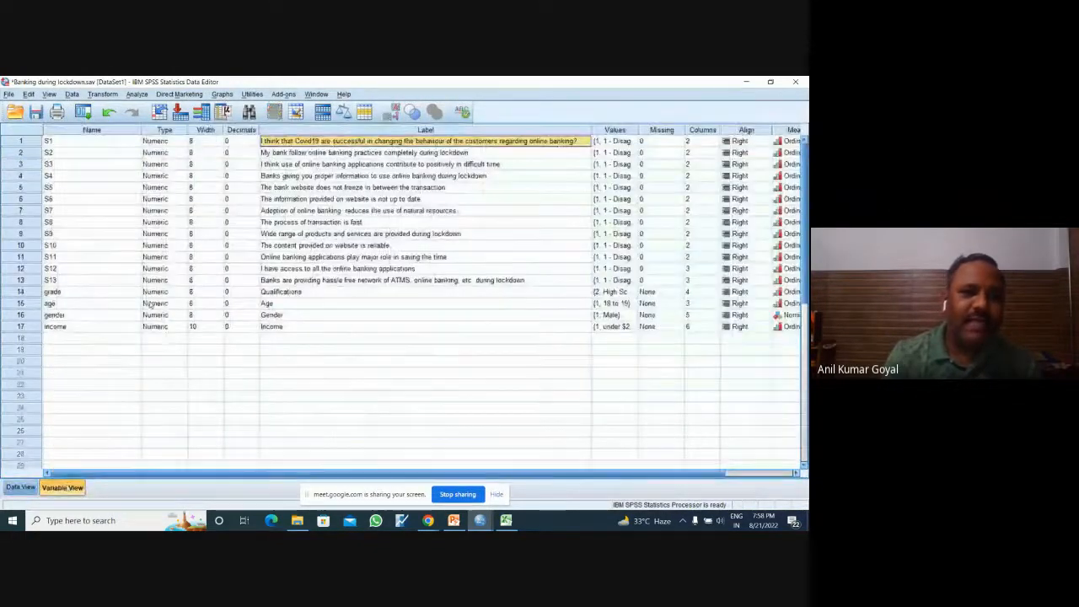
left_click(395, 200)
left_click(20, 199)
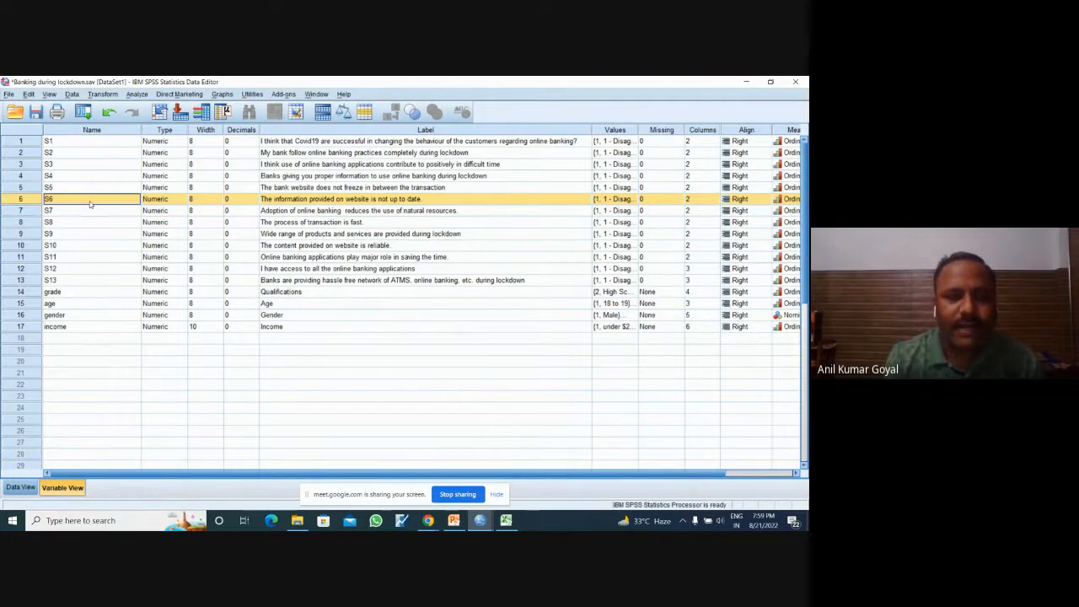
Step: Start a Compute Variable definition with NewS6 as the target variable
left_click(137, 95)
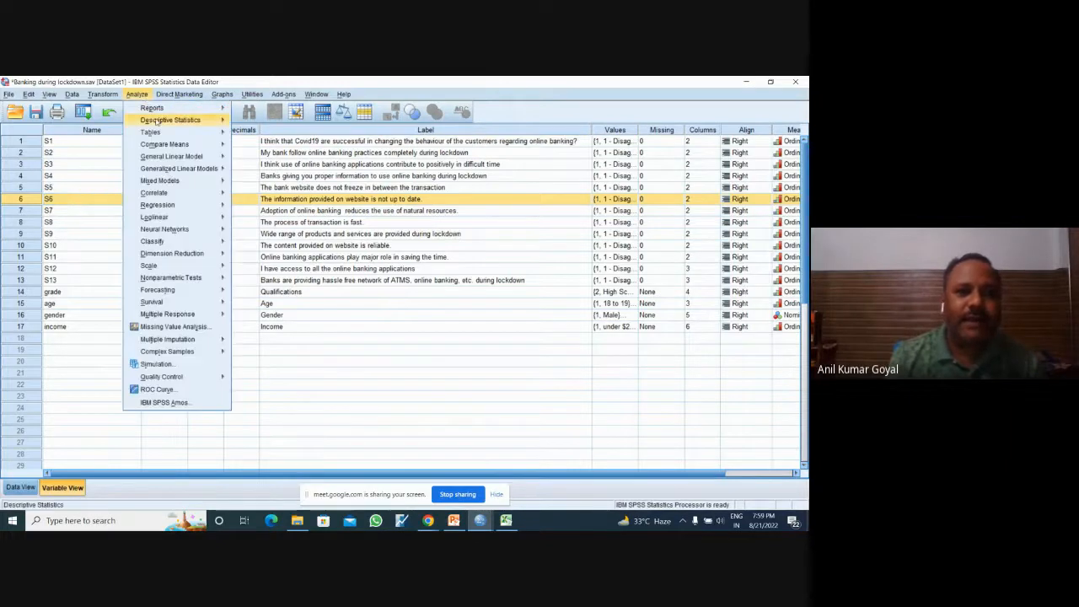
mouse_move(112, 97)
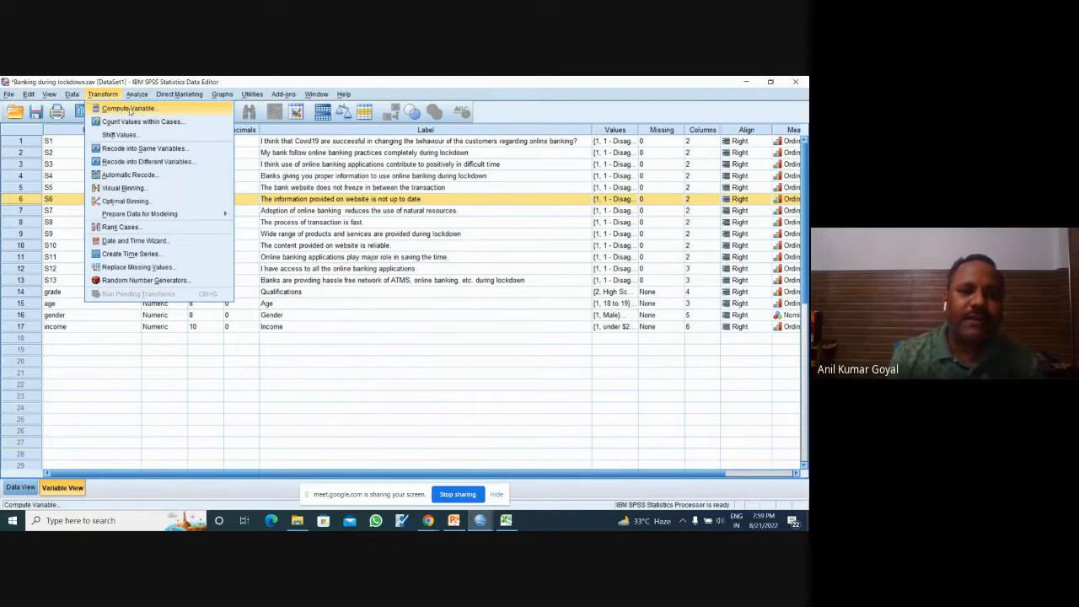
left_click(128, 109)
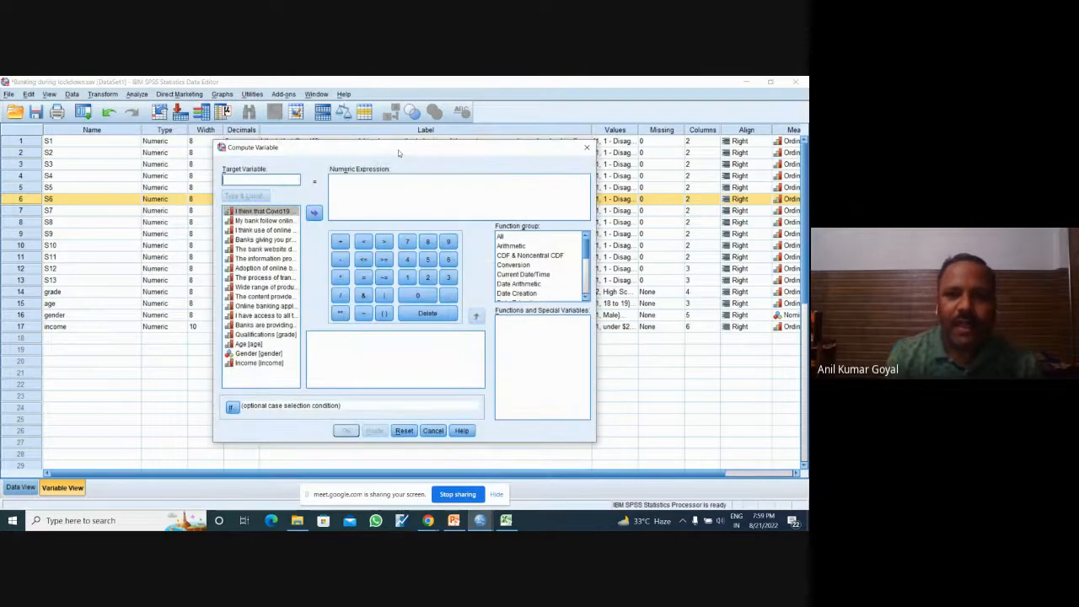
left_click_drag(396, 152, 461, 159)
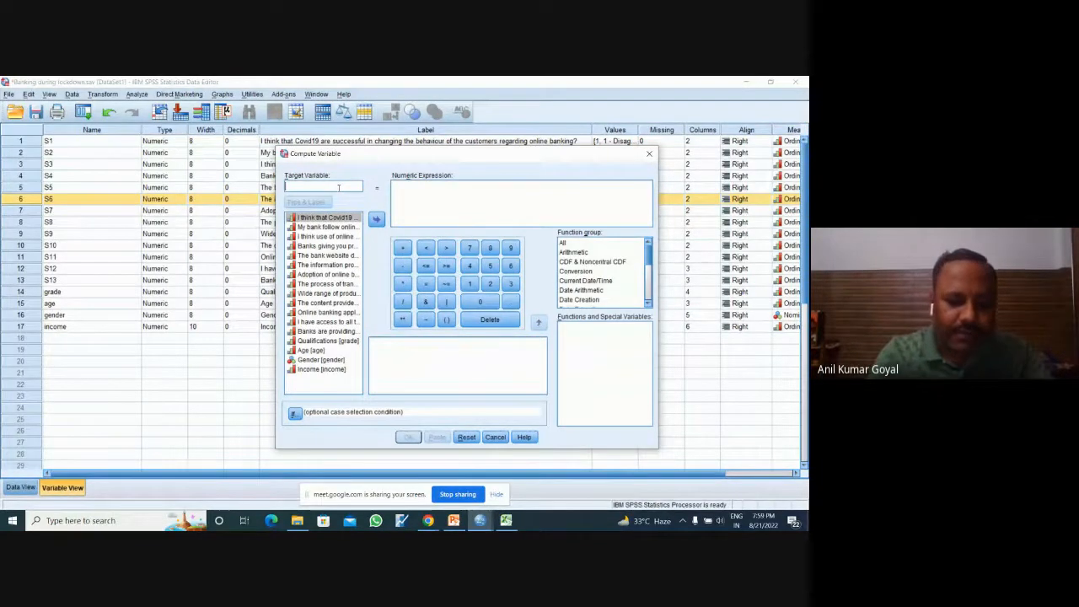
type("NewS")
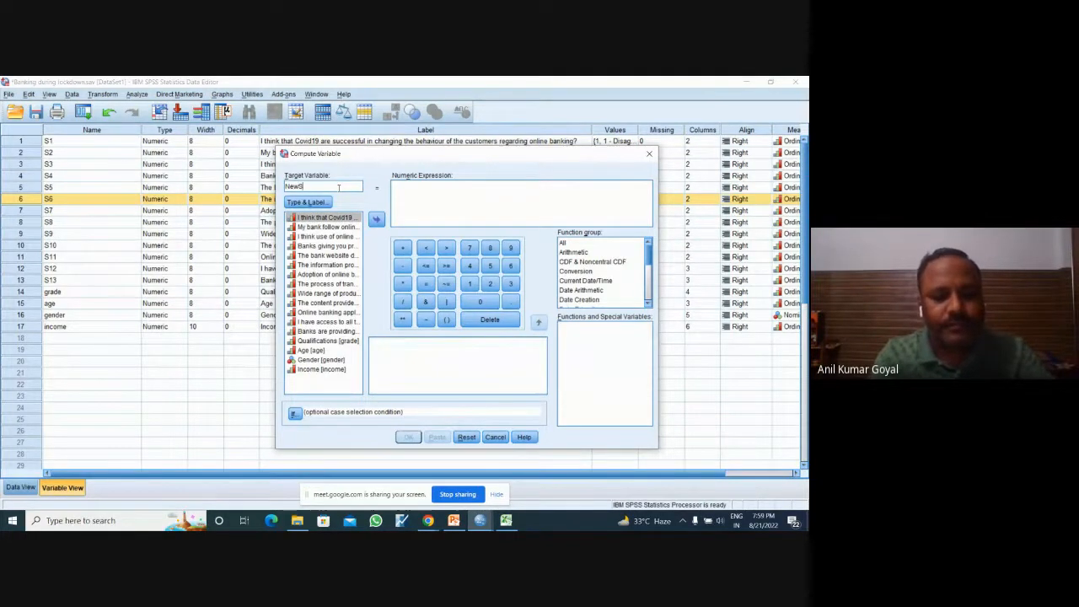
type("6")
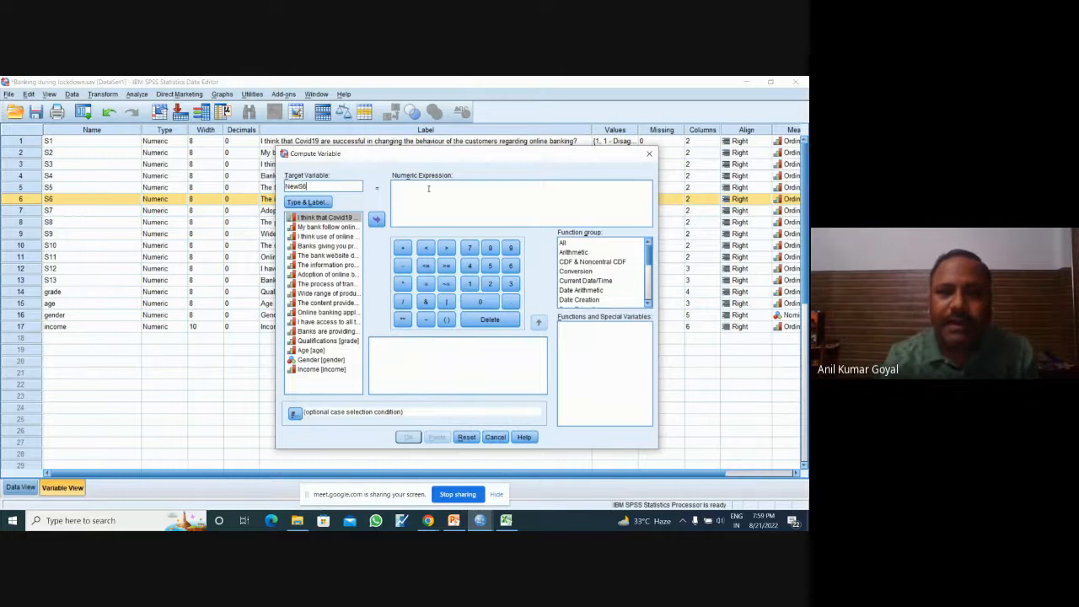
Step: Set the numeric expression of NewS6 to 8-S6, run the computation and return to the Data Editor
left_click(429, 189)
type("8-")
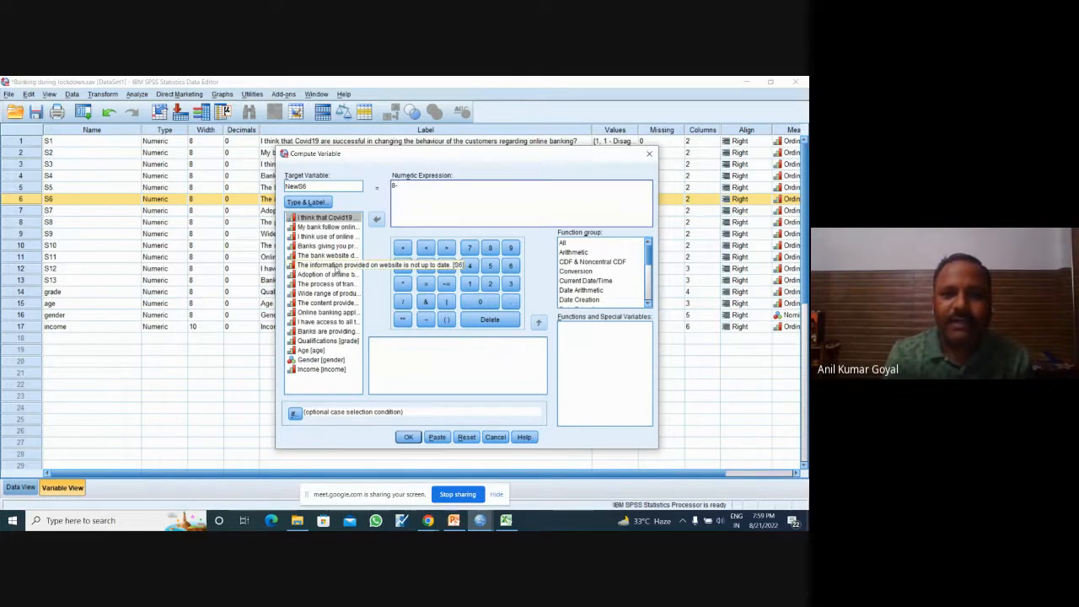
left_click(336, 267)
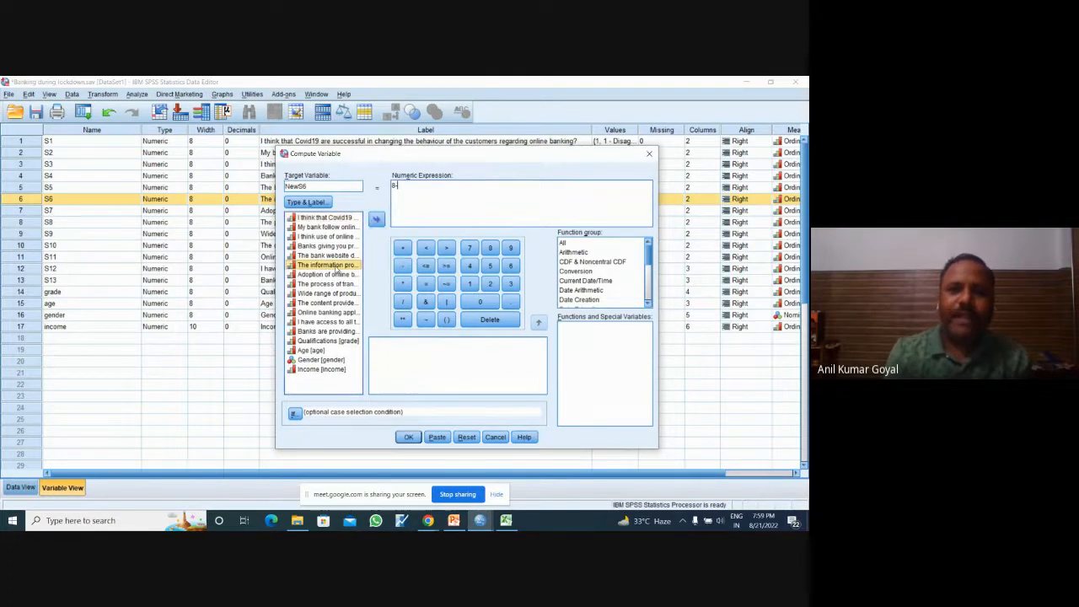
double_click(336, 267)
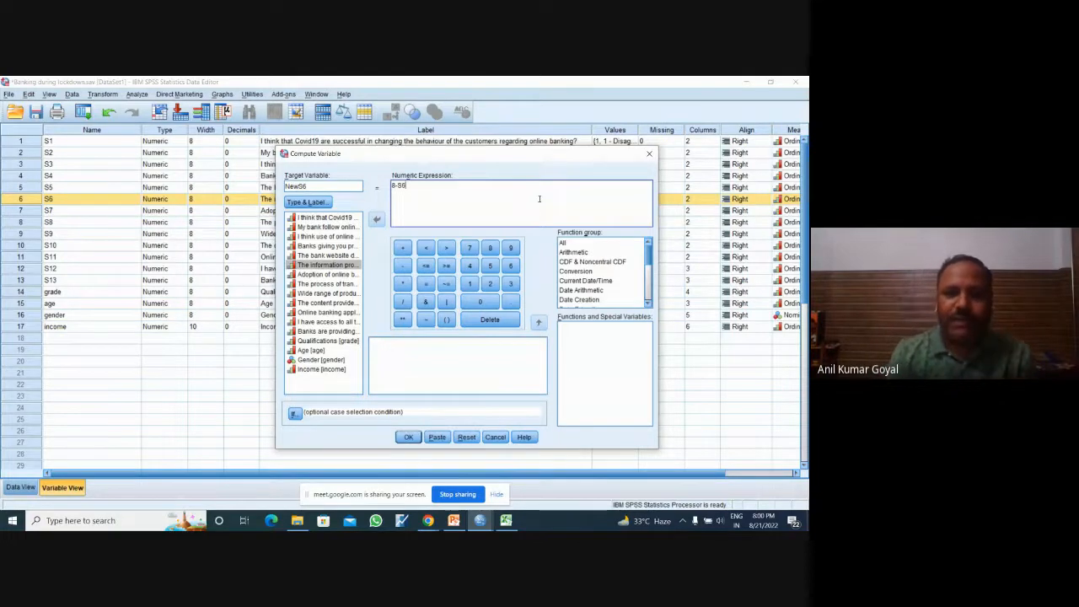
left_click(408, 437)
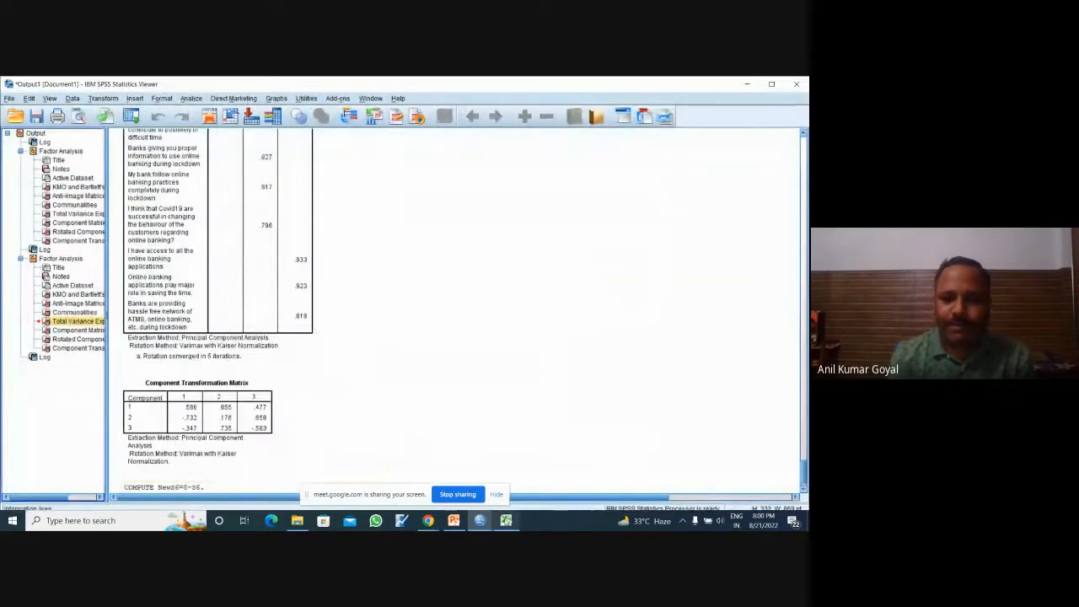
mouse_move(487, 524)
left_click(523, 472)
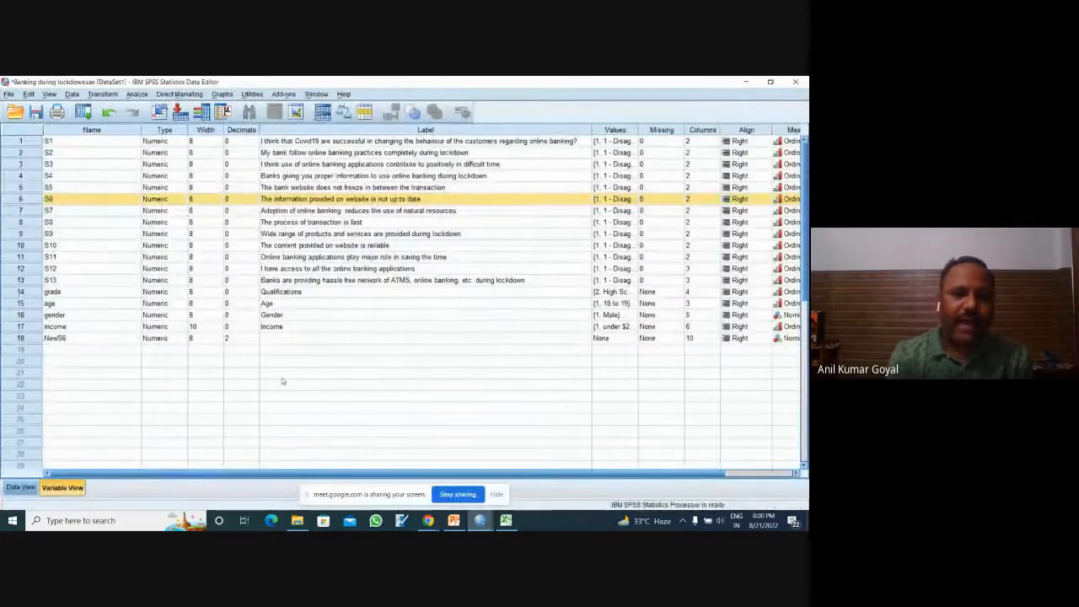
Step: Copy the value labels of S13 into the empty row 19 and into variable NewS6
left_click(52, 338)
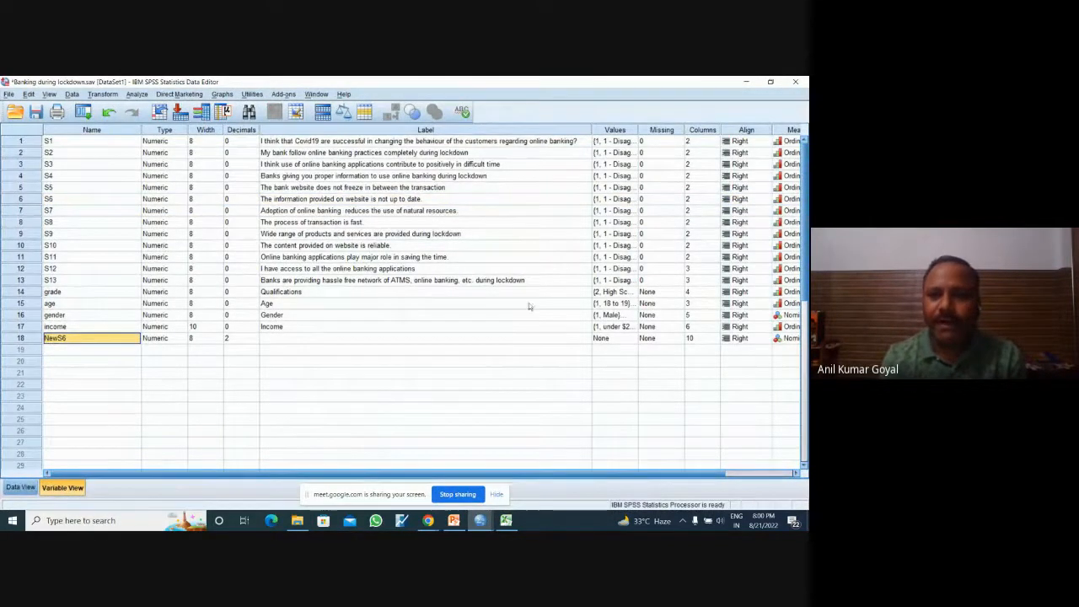
left_click(614, 280)
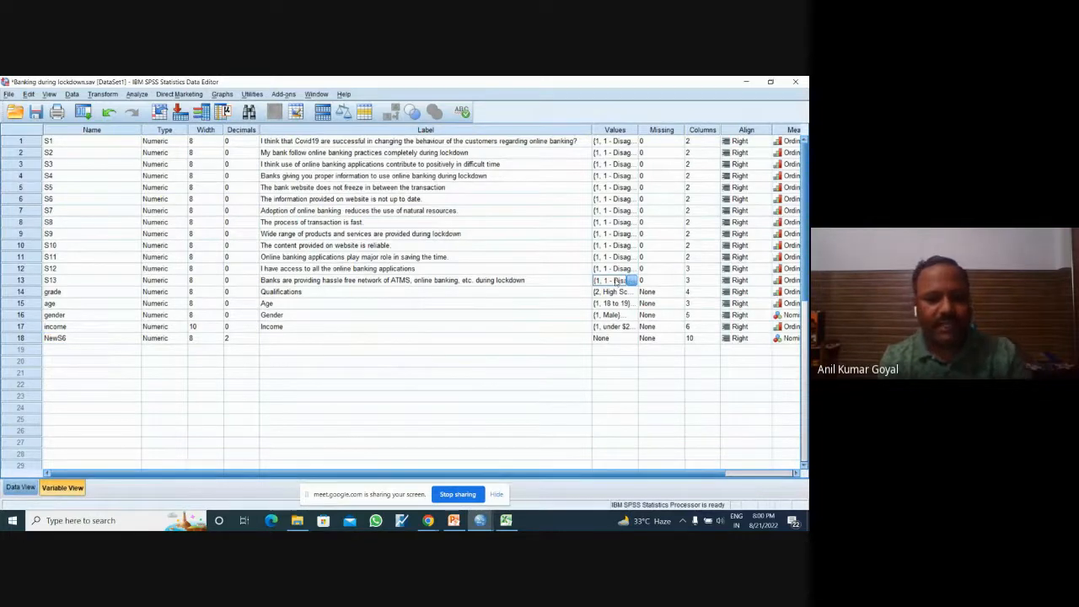
left_click(608, 352)
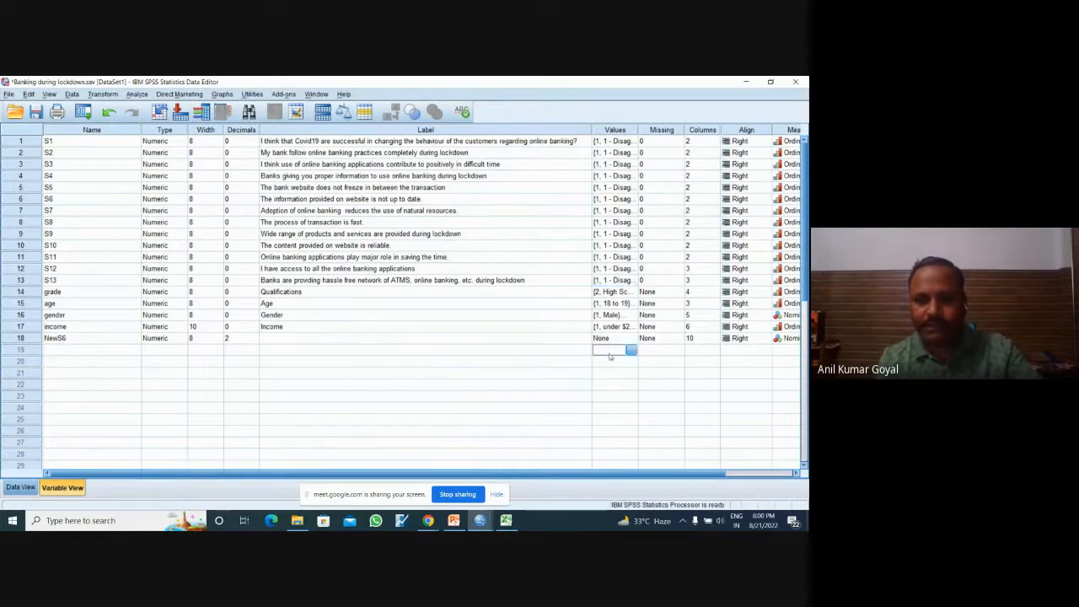
key("ctrl+v")
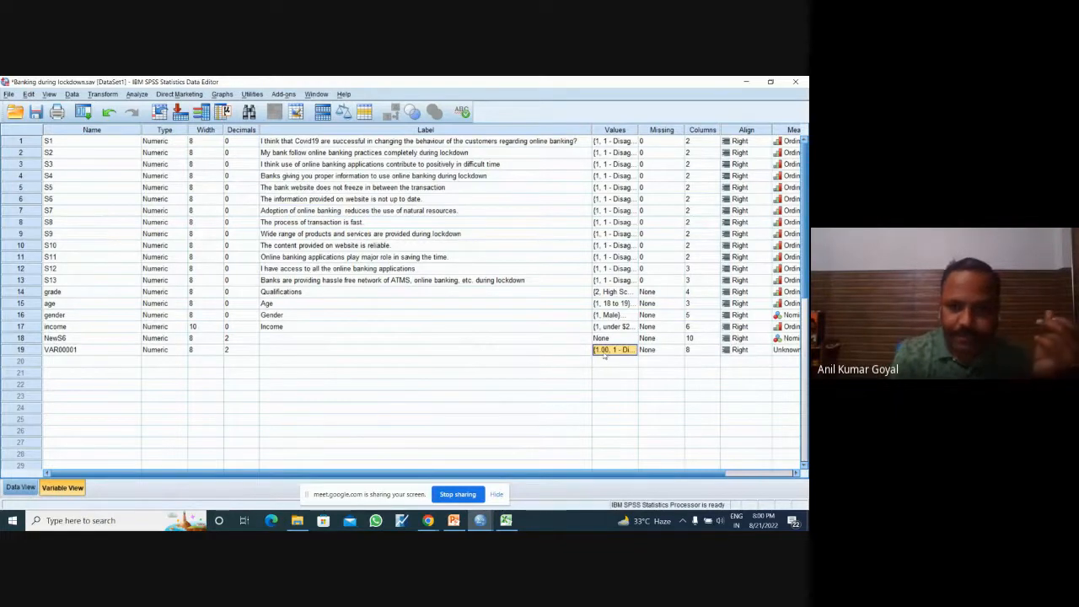
left_click(608, 338)
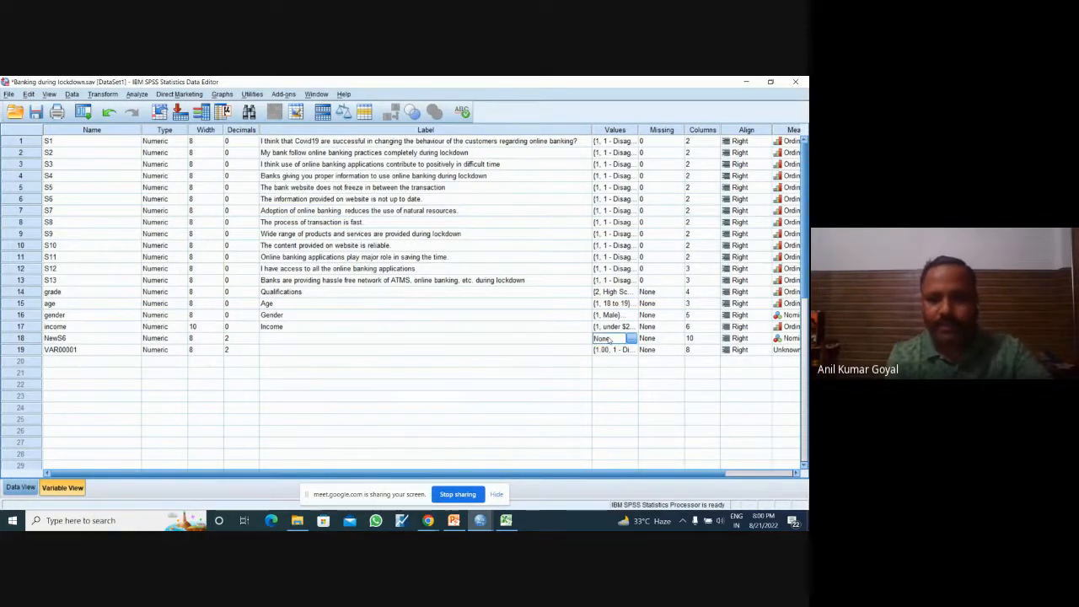
key("ctrl+v")
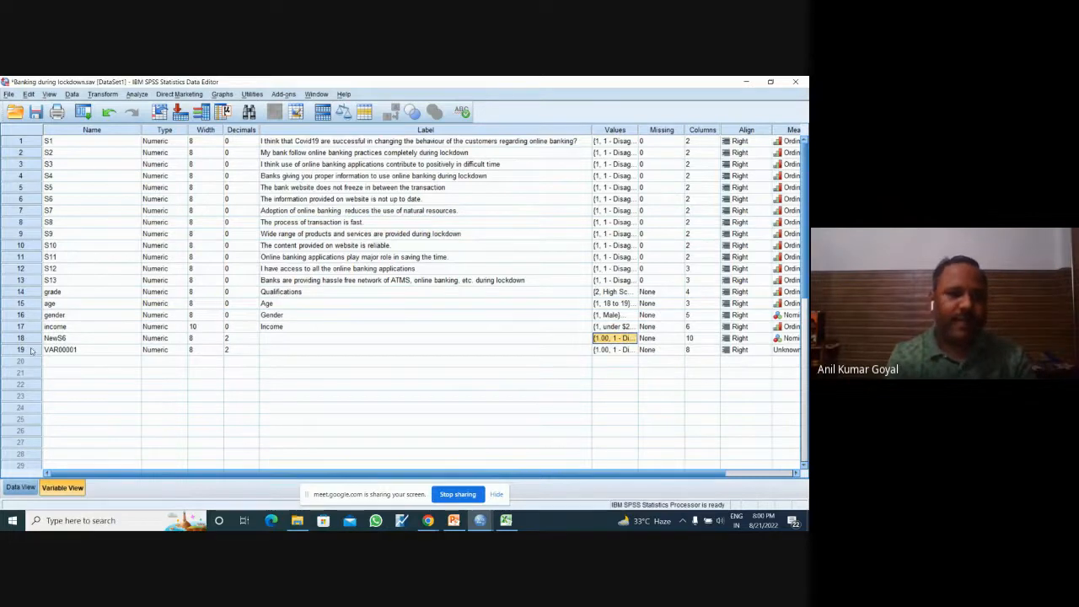
Step: Delete the stray variable VAR00001 in row 19
left_click(32, 348)
right_click(32, 349)
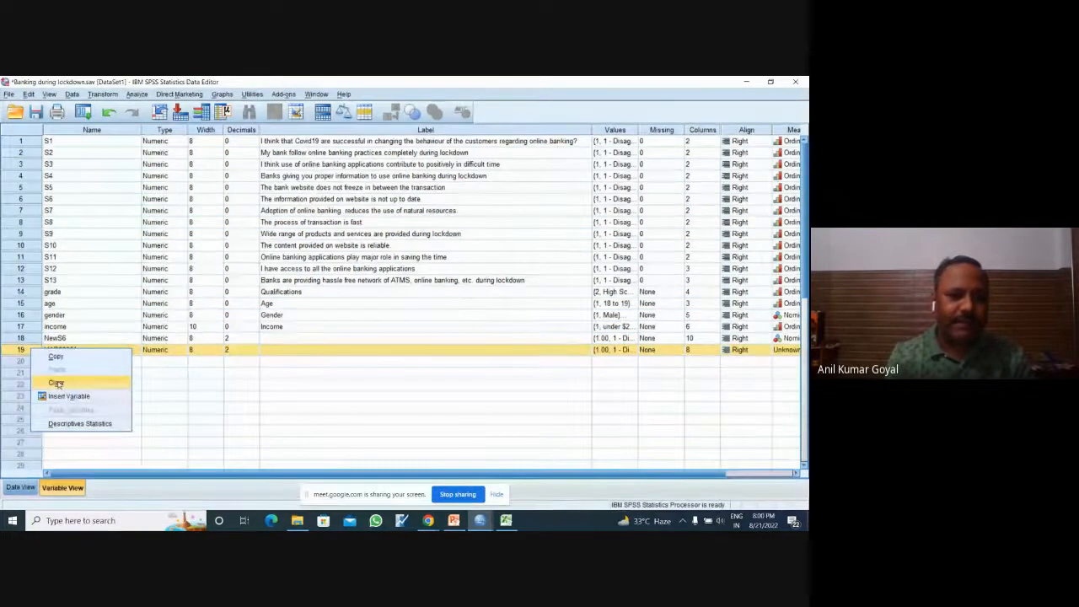
left_click(55, 382)
Step: Compare the original S6 scores with the reversed NewS6 scores in Data View
left_click(20, 489)
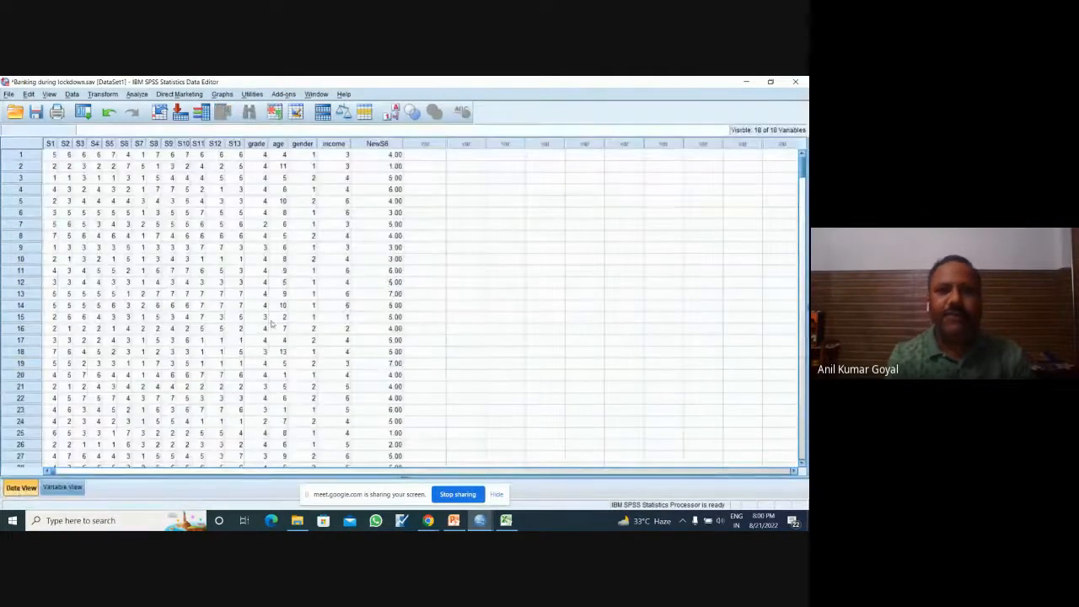
left_click(424, 224)
left_click(387, 155)
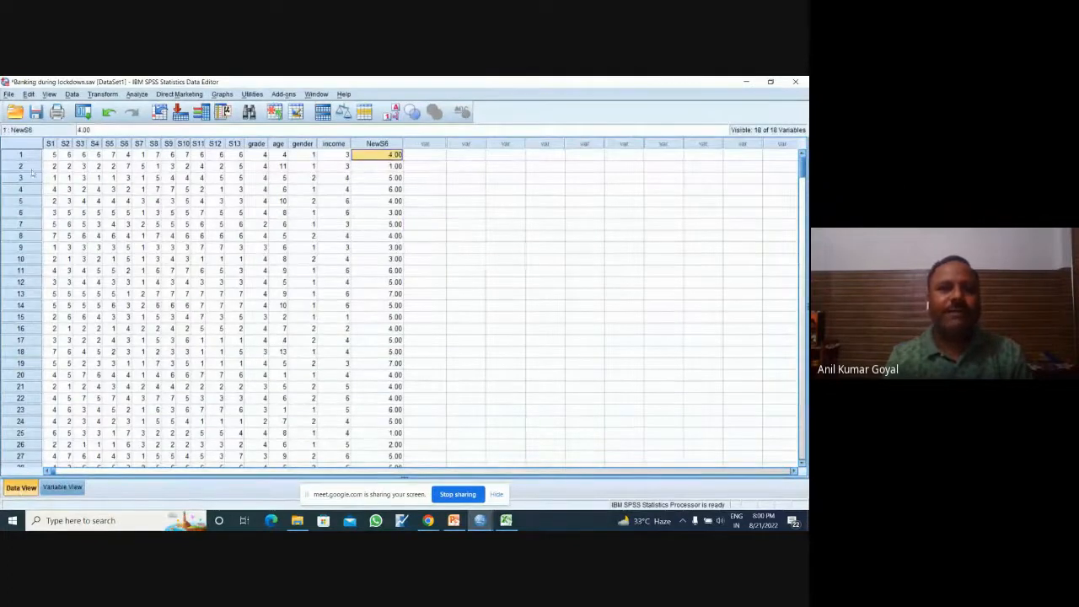
left_click(124, 144)
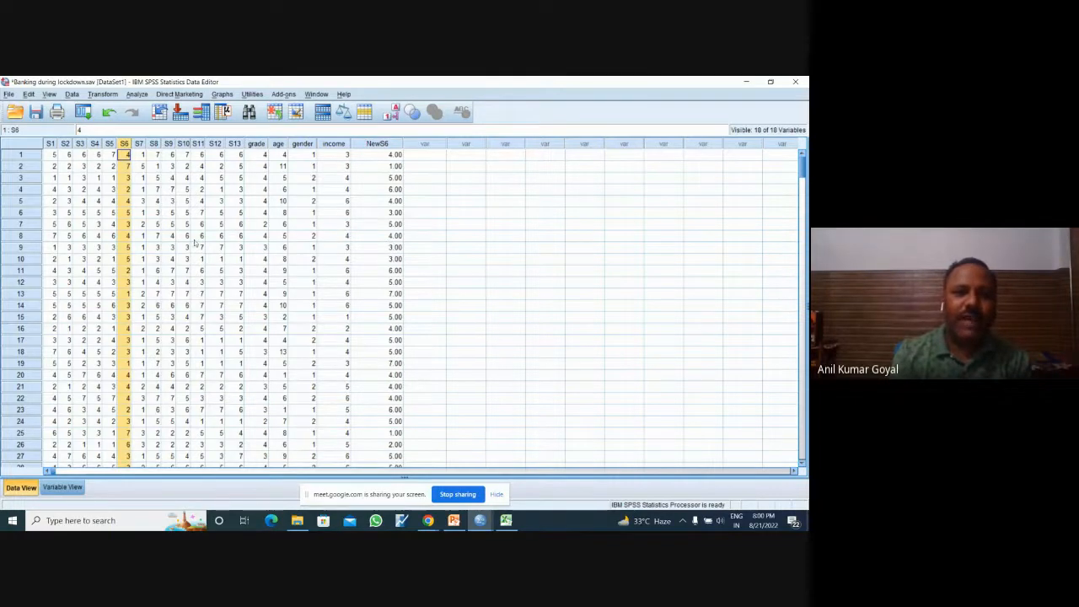
left_click(441, 261)
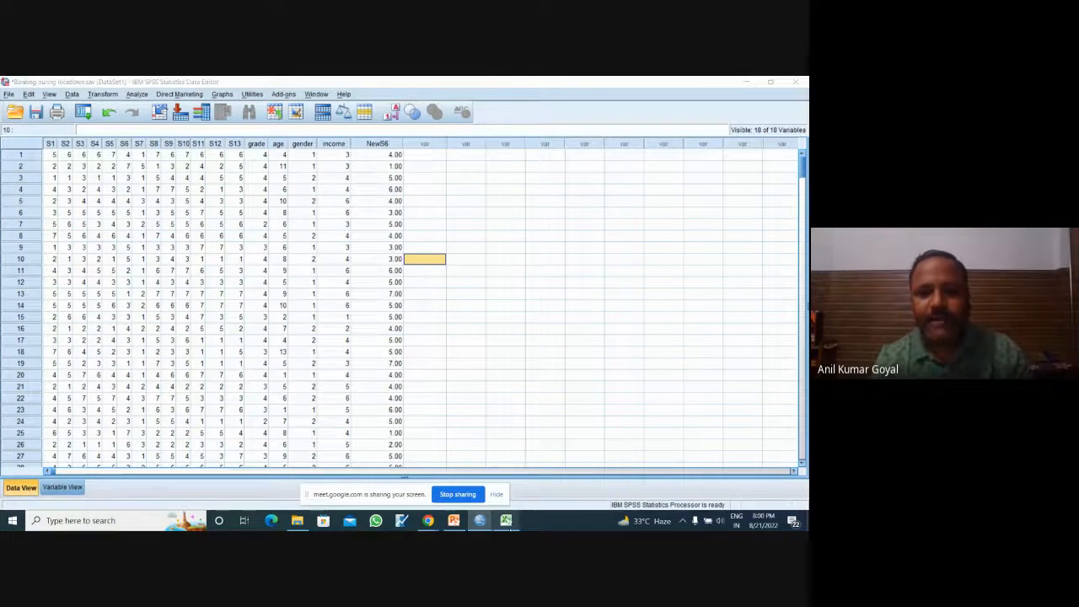
Step: Switch to the Excel worksheet and enter 8 in C25 and the reversed score 7 in C26, under score 1
left_click(505, 520)
left_click(392, 433)
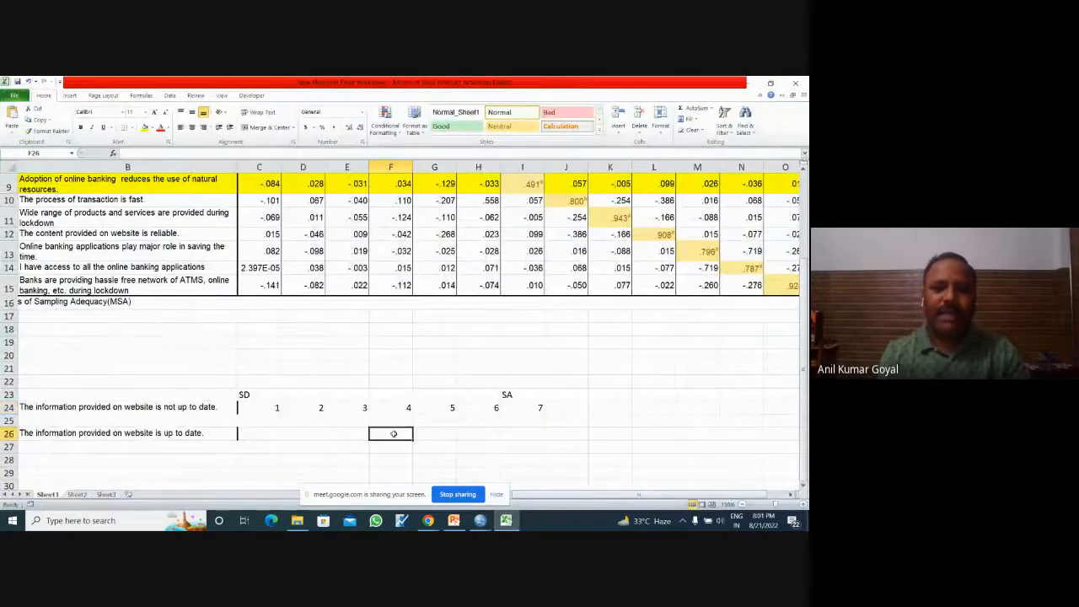
left_click(271, 410)
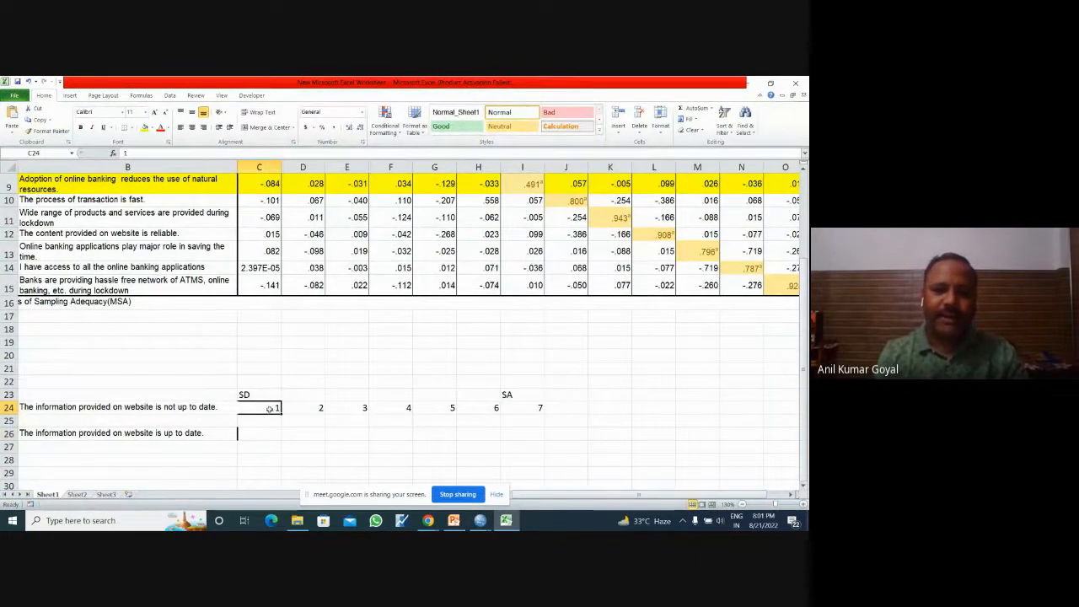
left_click(268, 421)
type("8")
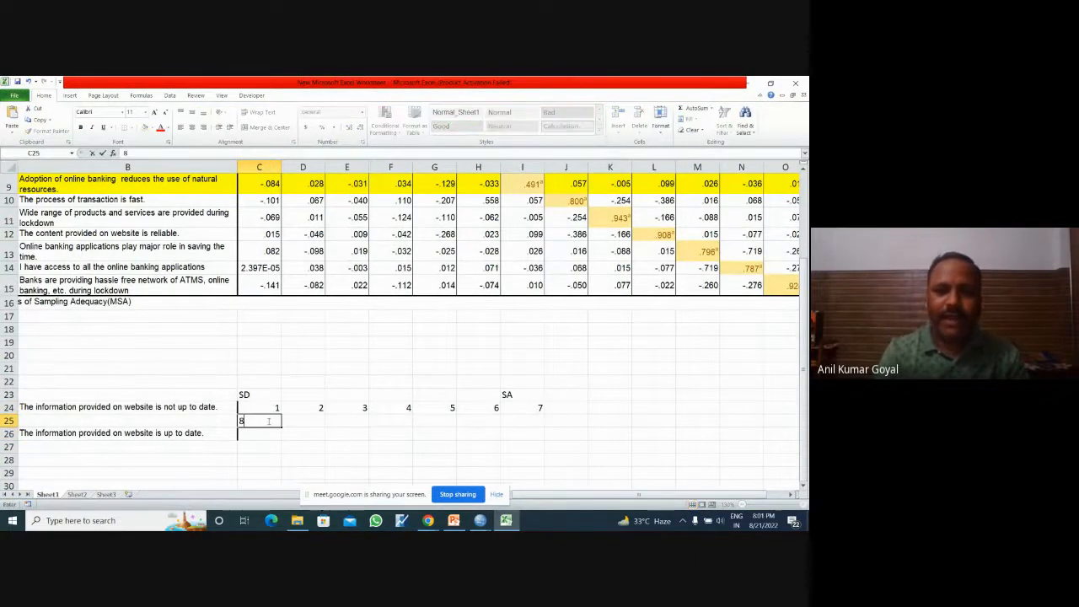
left_click(268, 432)
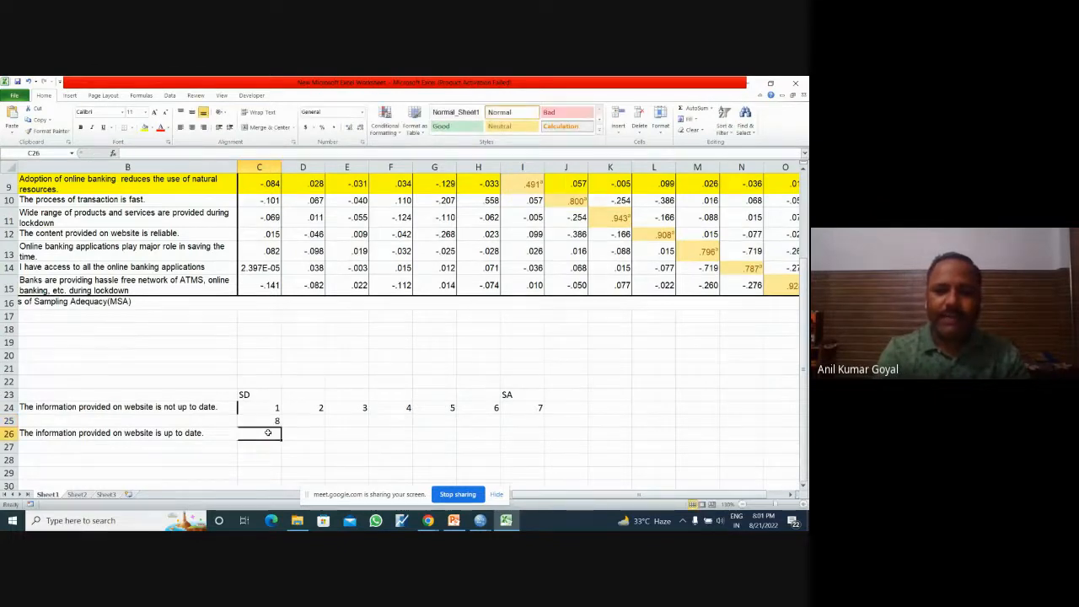
type("7")
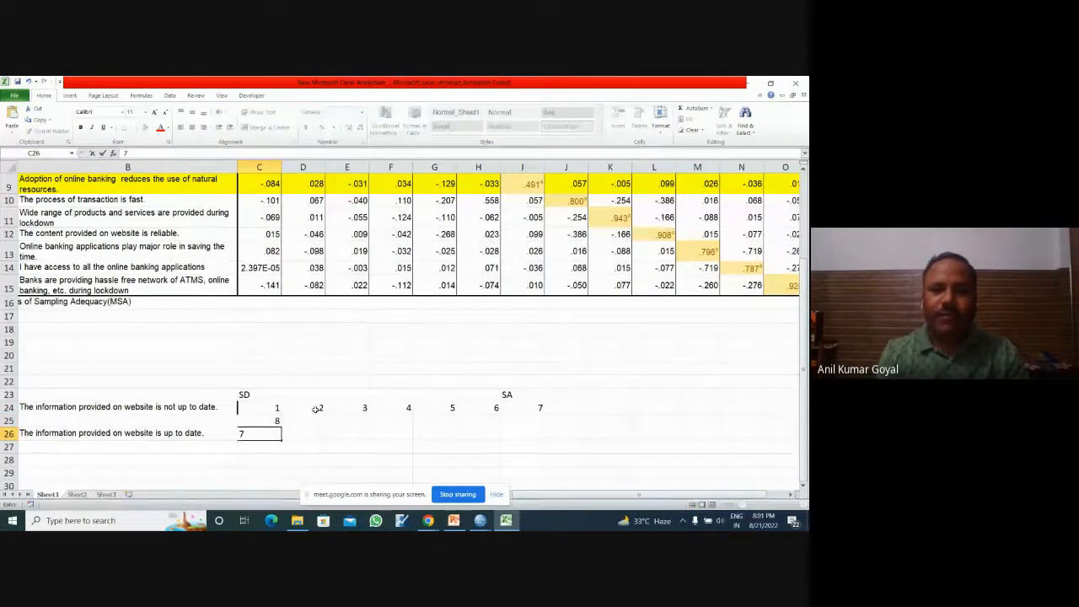
Step: Enter 8 in D25 and the reversed score 6 in D26, under score 2
left_click(316, 409)
left_click(309, 422)
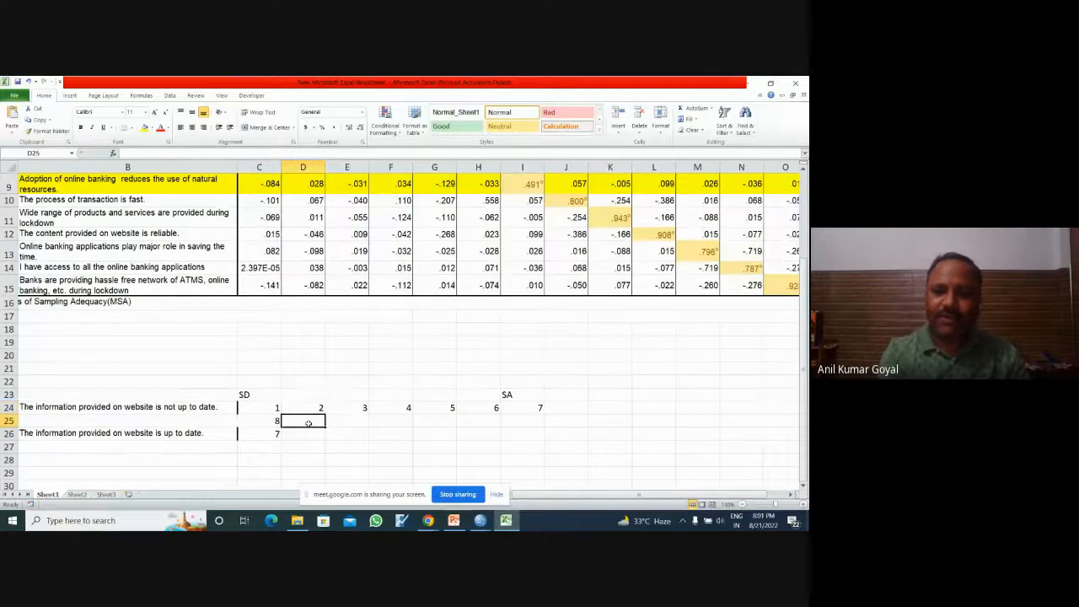
type("8")
left_click(308, 435)
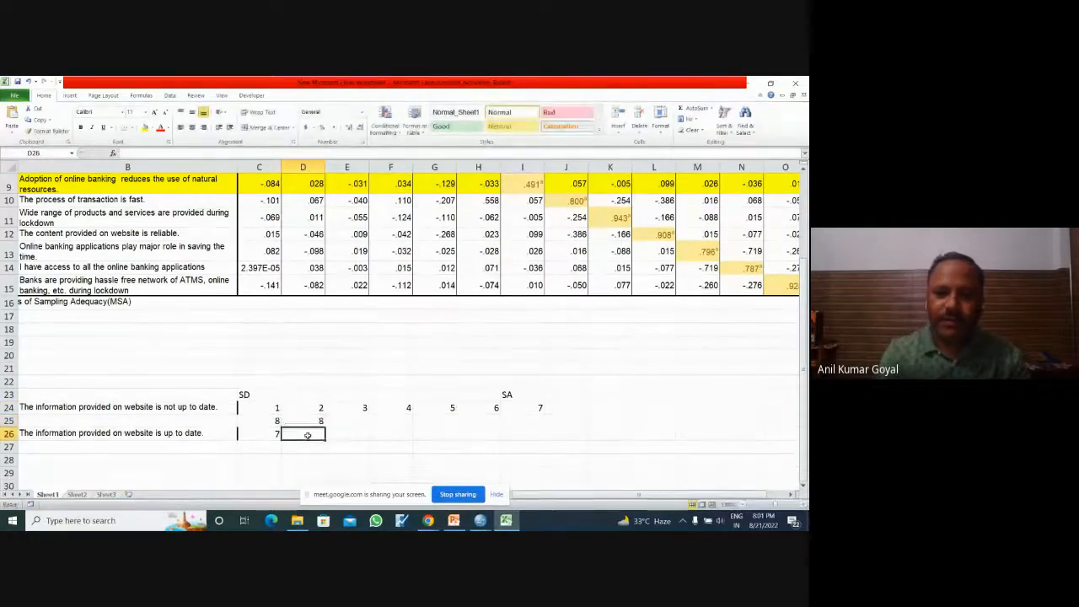
type("6")
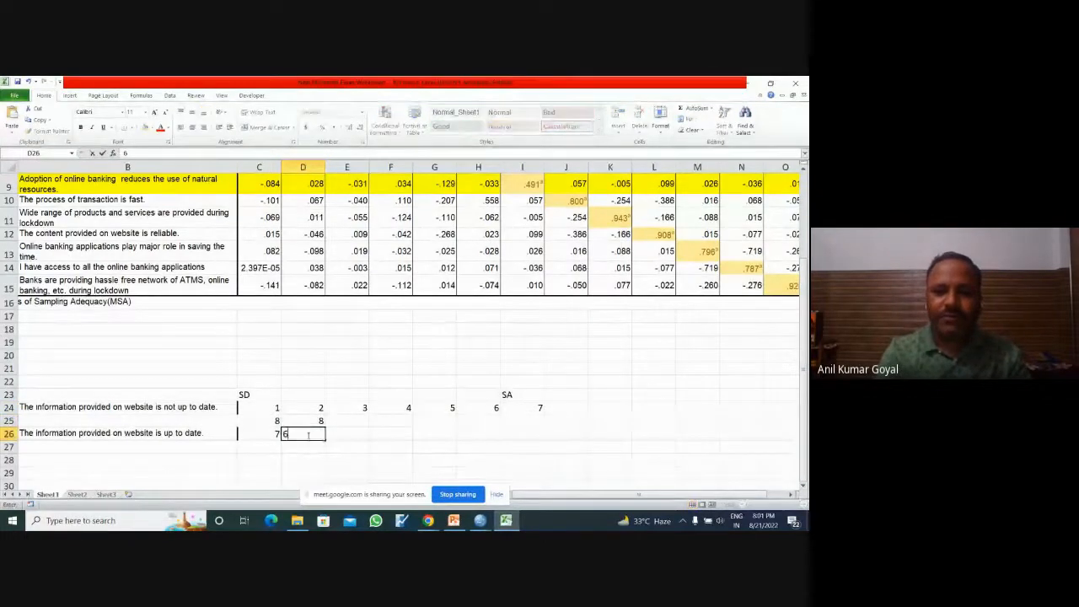
Step: Enter 8 in E25 and F25, with the reversed scores 5 in E26 and 4 in F26, under scores 3 and 4
left_click(357, 420)
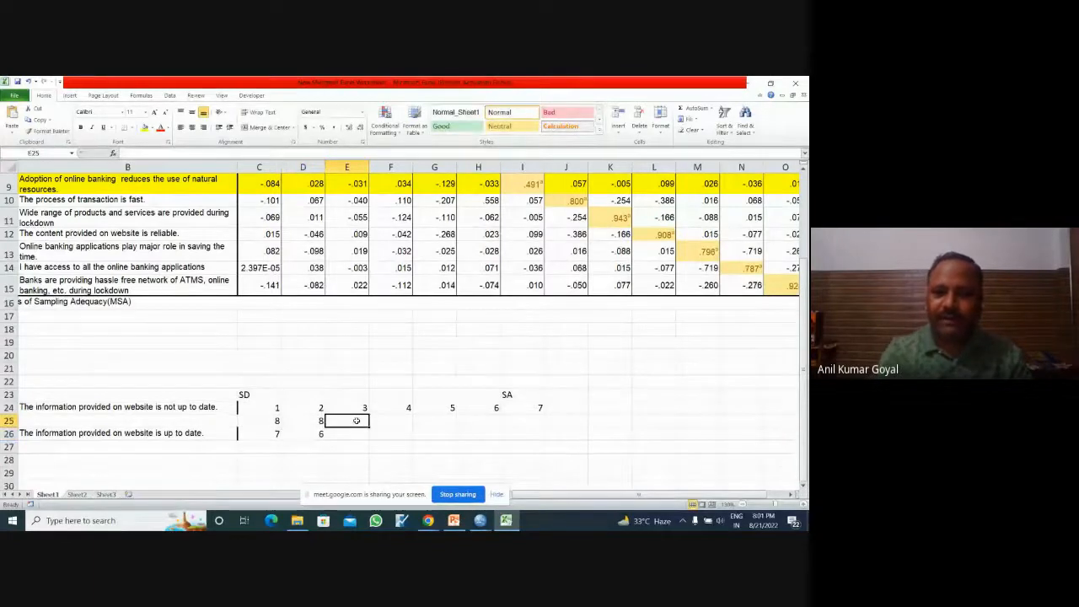
type("8")
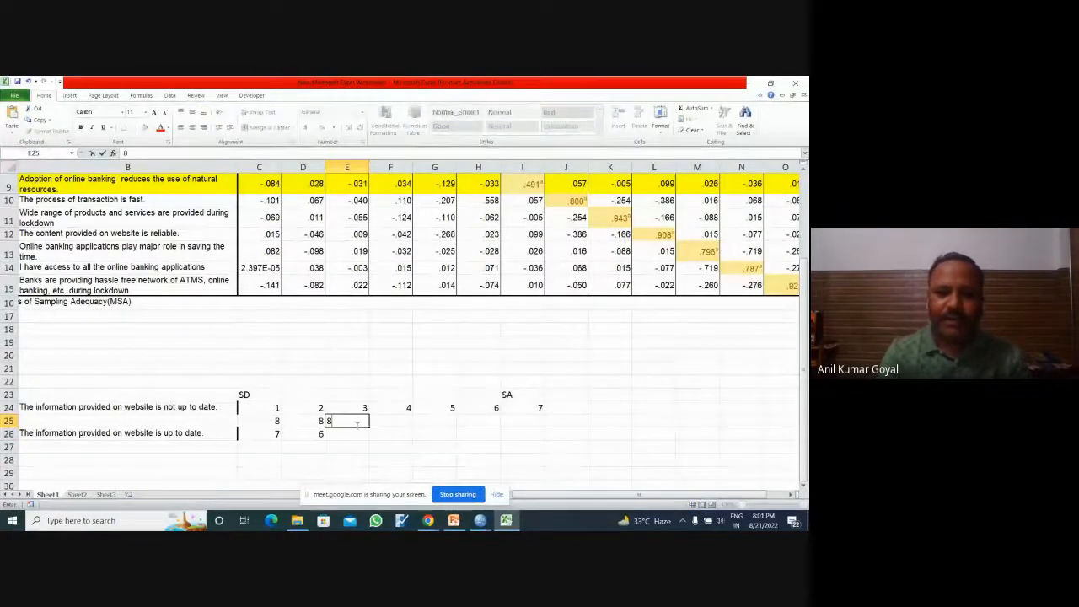
left_click(354, 435)
type("5")
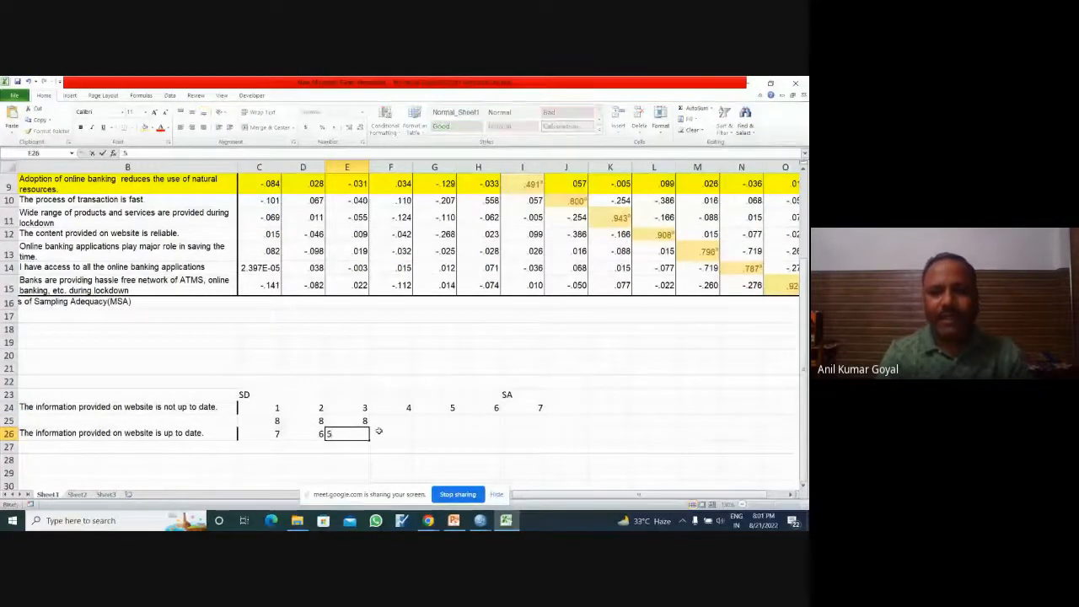
left_click(403, 423)
type("8")
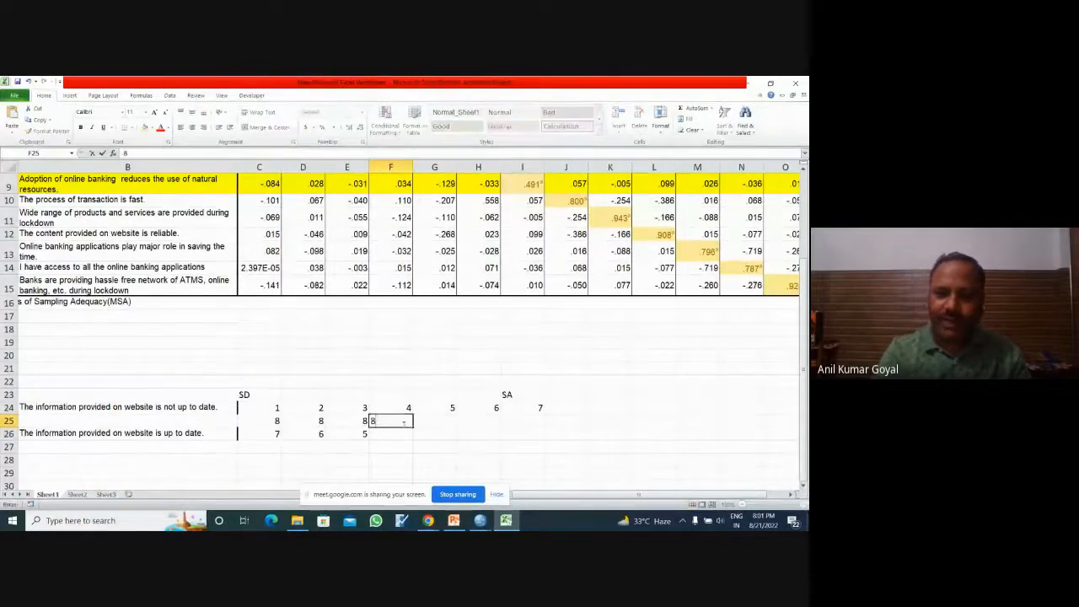
key("Down")
type("4")
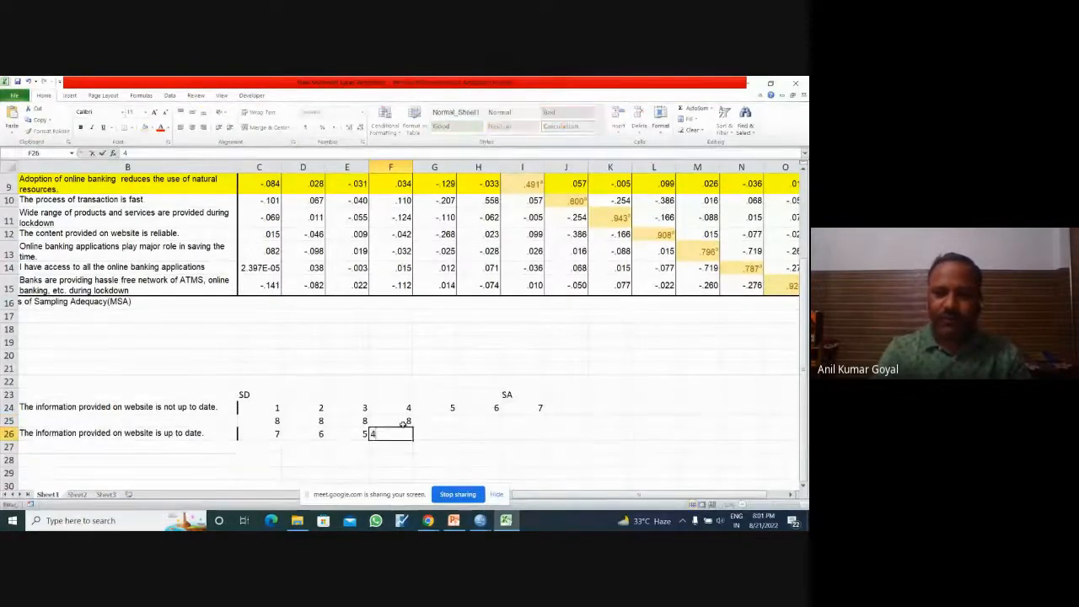
Step: Enter 8 in G25 and H25, with the reversed scores 3 in G26 and 2 in H26, under scores 5 and 6
key("Up")
key("Right")
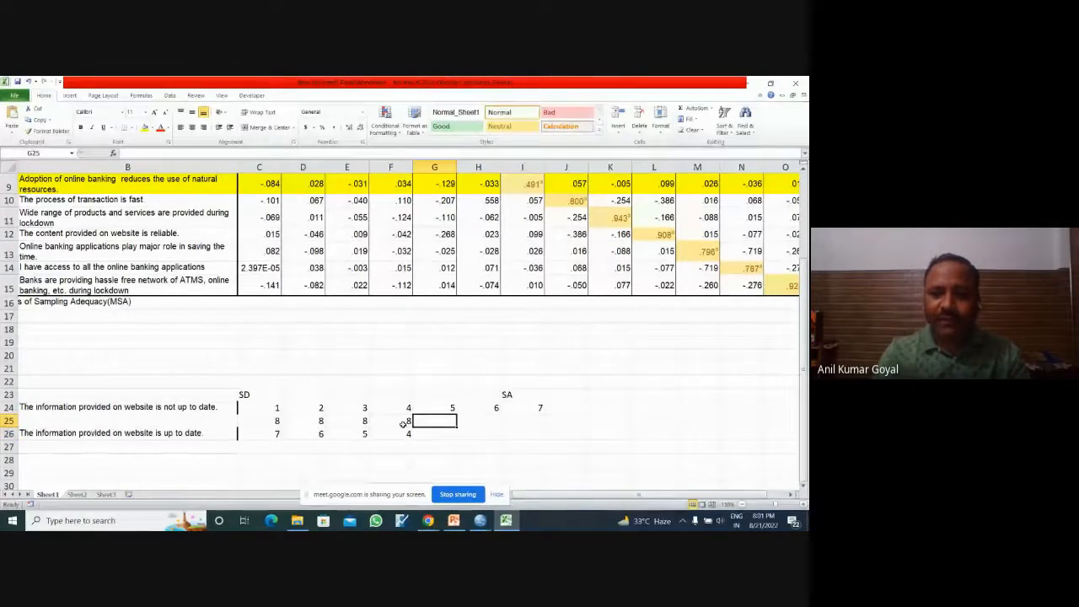
type("8")
key("Down")
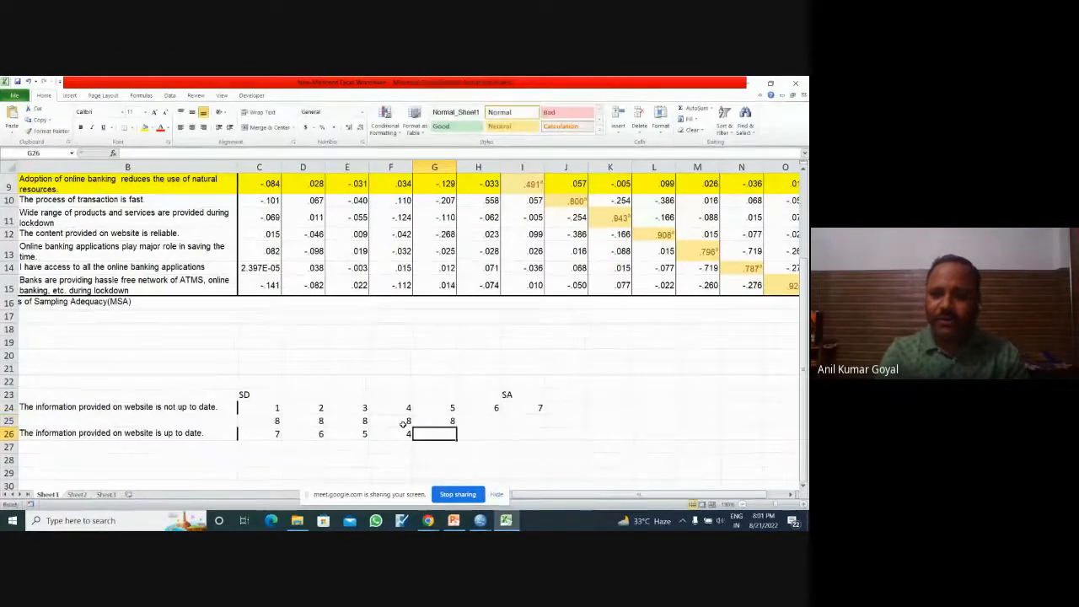
type("3")
key("Up")
key("Right")
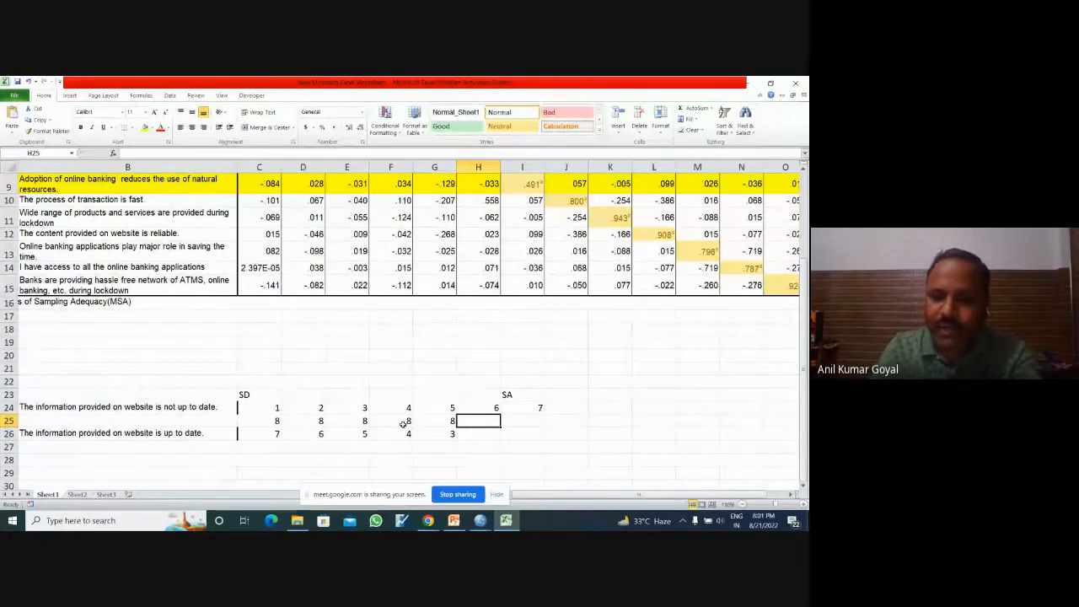
type("8")
key("Down")
type("2")
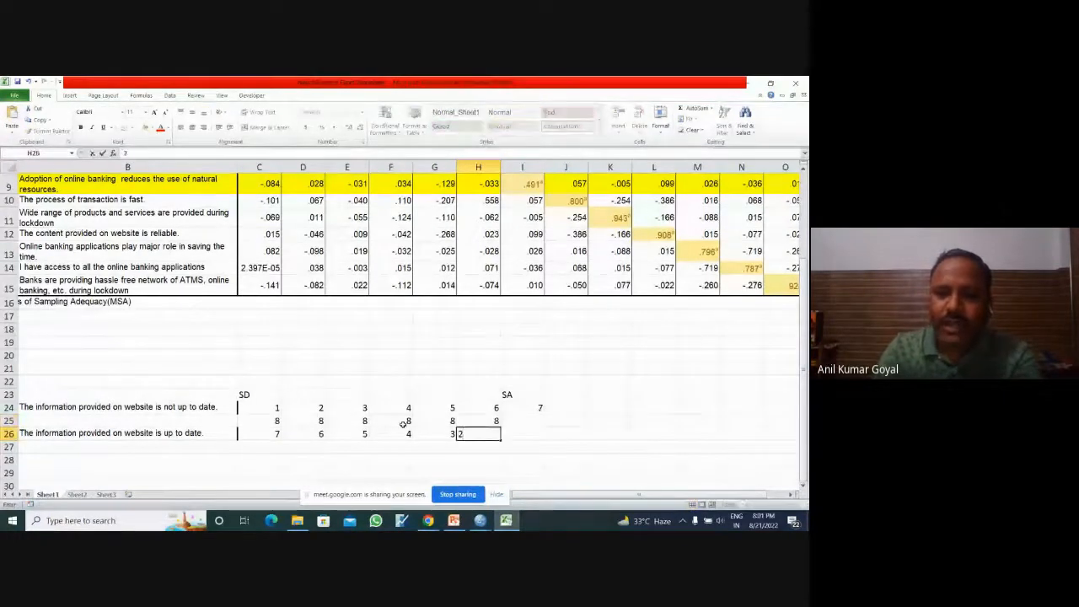
Step: Enter 8 in I25 and the reversed score 1 in I26, under score 7, and highlight the score block C24:I26 for review
key("Right")
key("Up")
type("8")
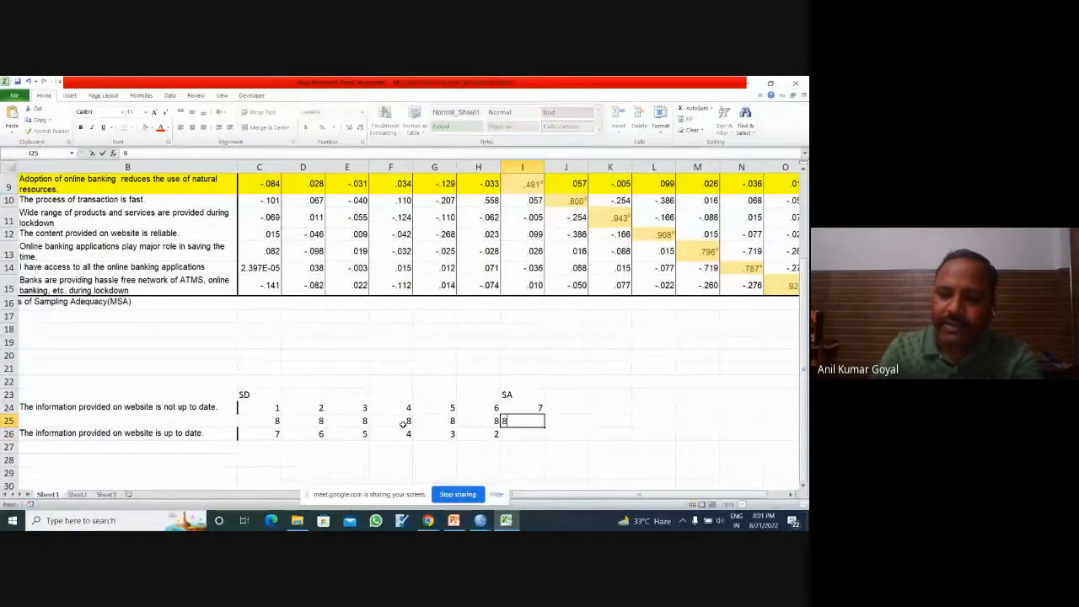
key("Down")
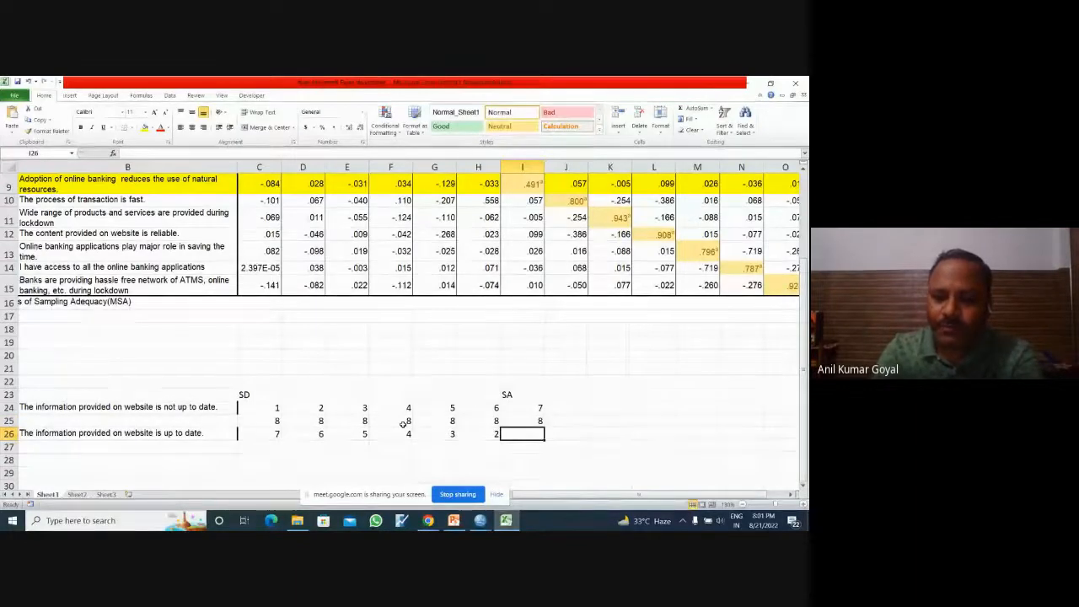
type("7")
key("BackSpace")
type("1")
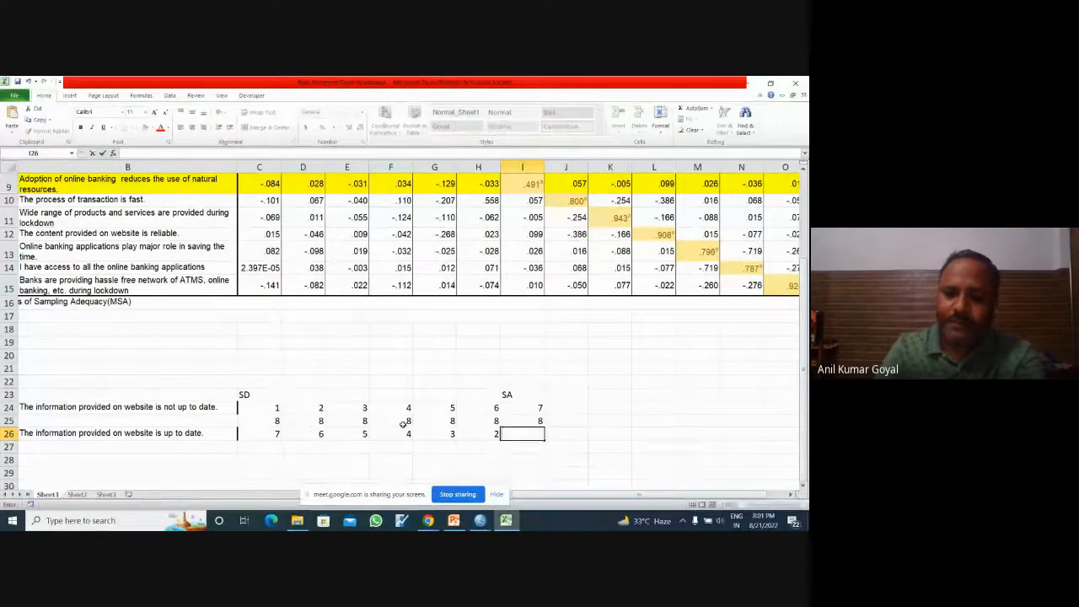
key("Return")
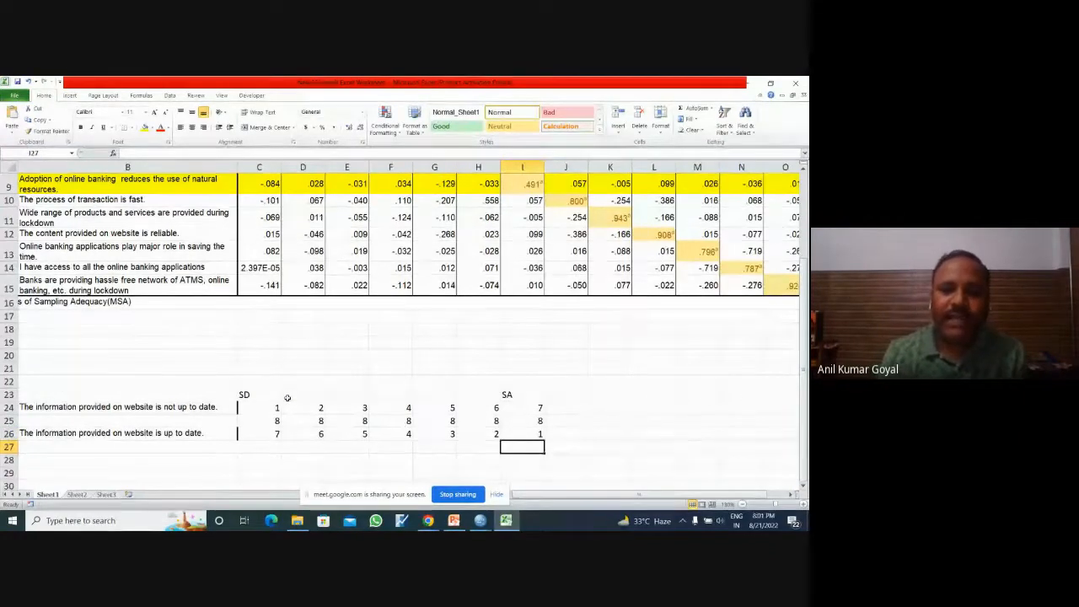
left_click_drag(264, 406, 533, 434)
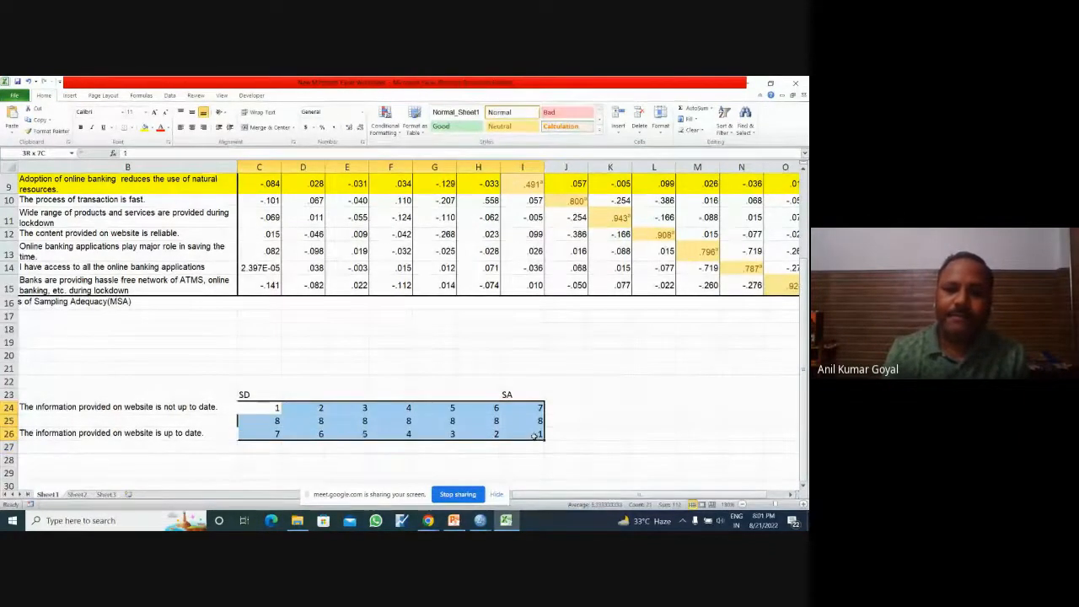
left_click(666, 433)
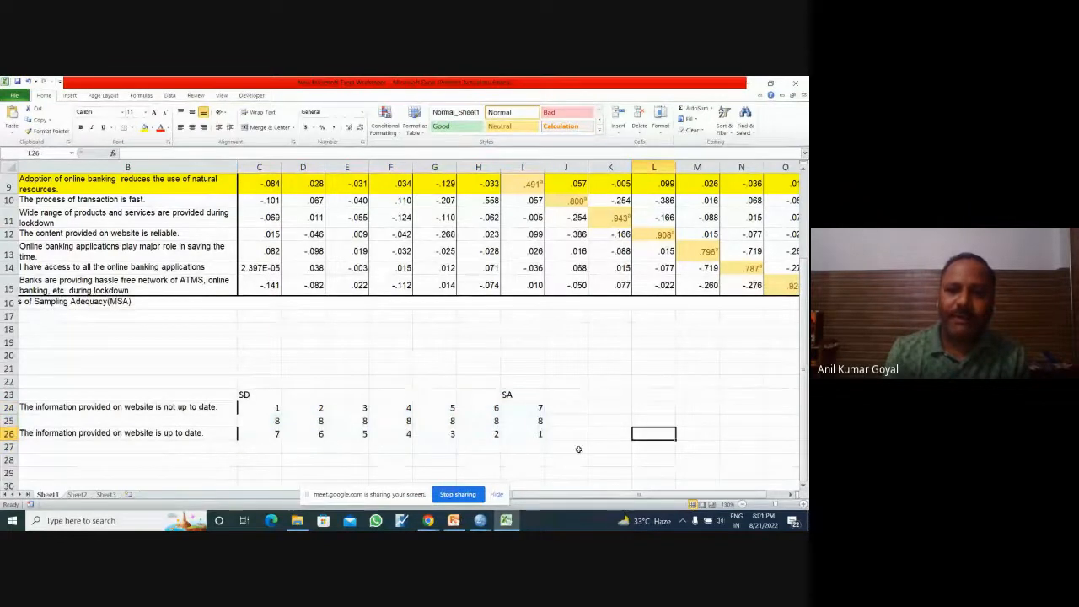
Step: Switch to the SPSS Data Editor showing the Banking during lockdown.sav data in Data View
mouse_move(479, 520)
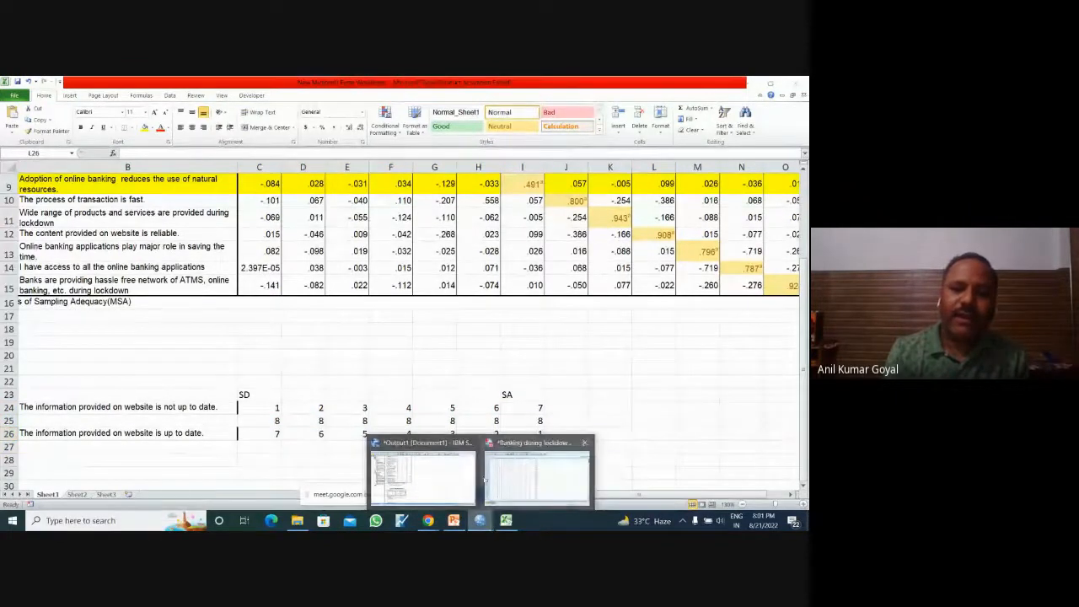
left_click(439, 475)
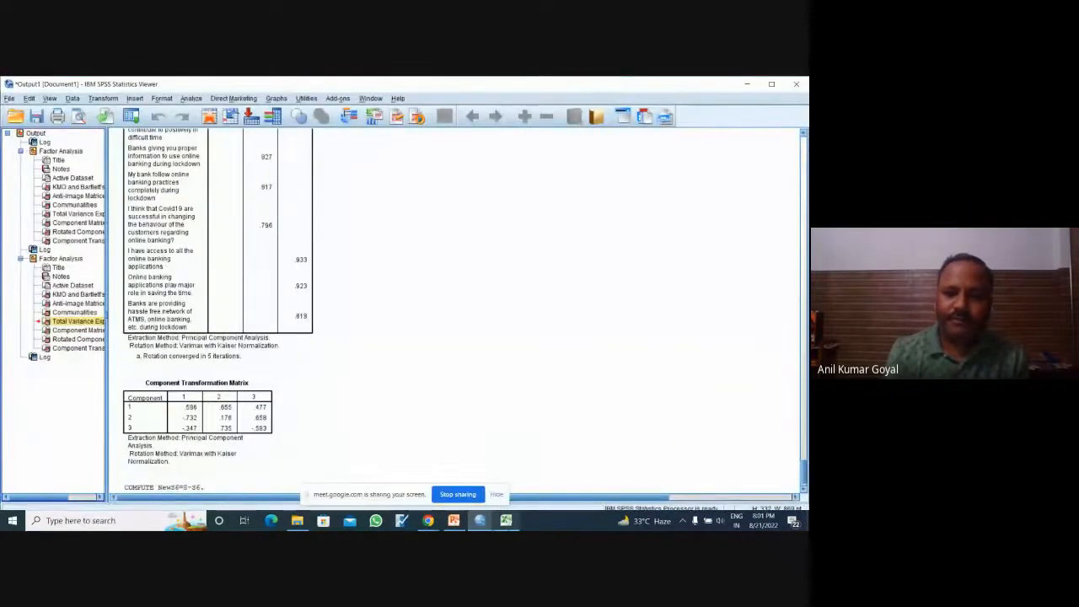
left_click(506, 520)
mouse_move(482, 523)
left_click(530, 472)
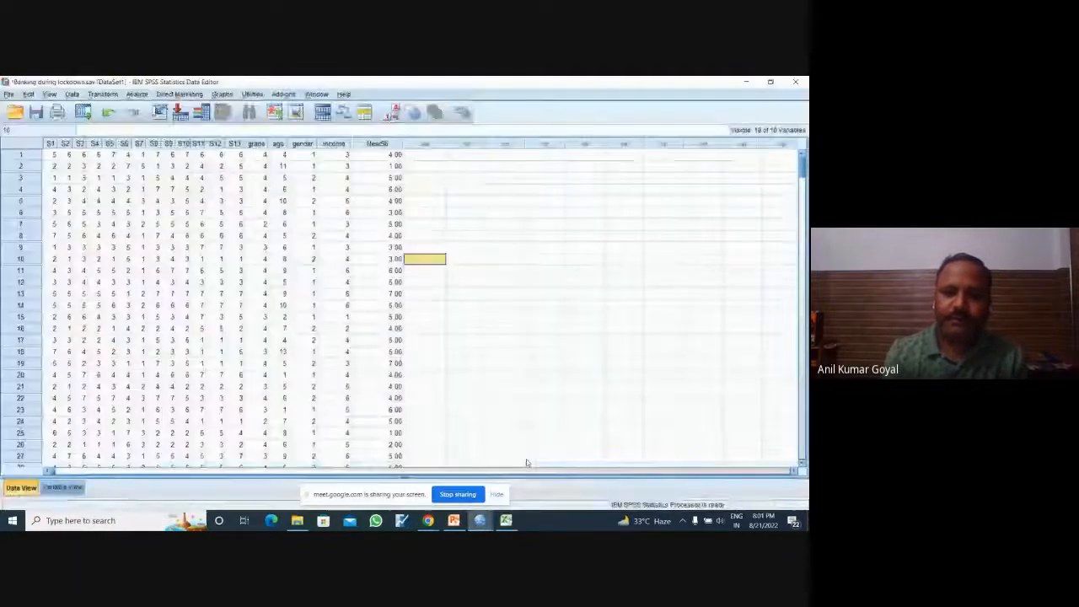
left_click(539, 218)
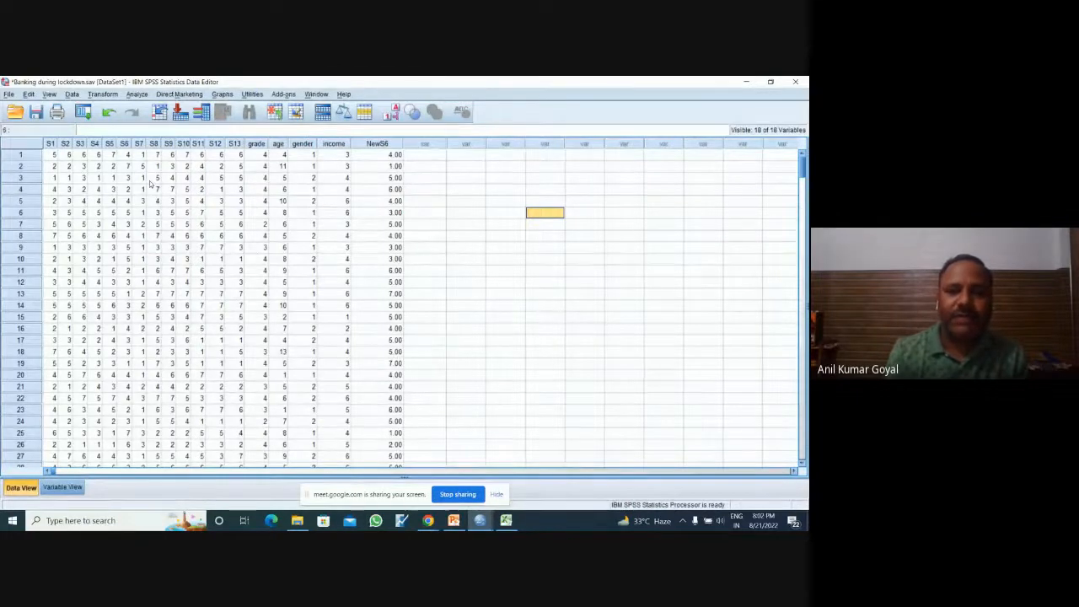
Step: Open the Compute Variable dialog and review its NewS6 = 8-S6 setup alongside the S6 statement in Variable View
left_click(110, 96)
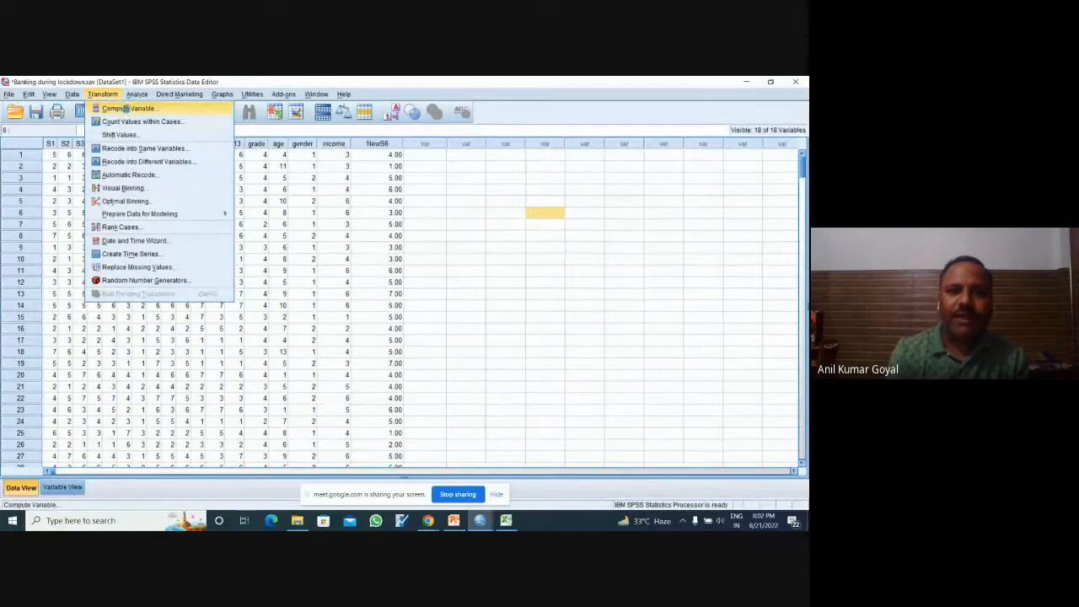
left_click(126, 108)
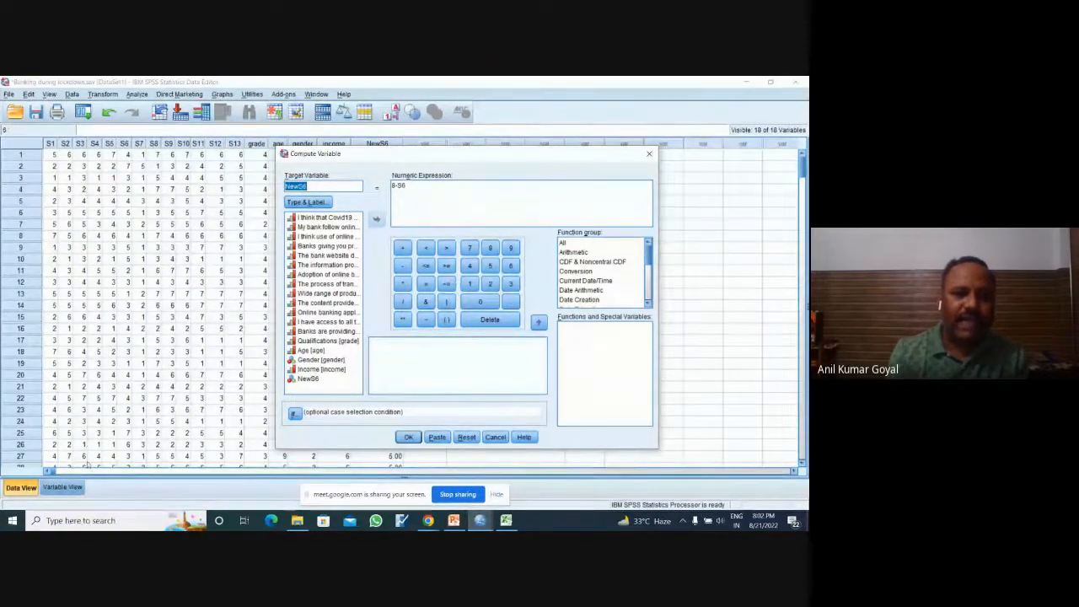
left_click(63, 488)
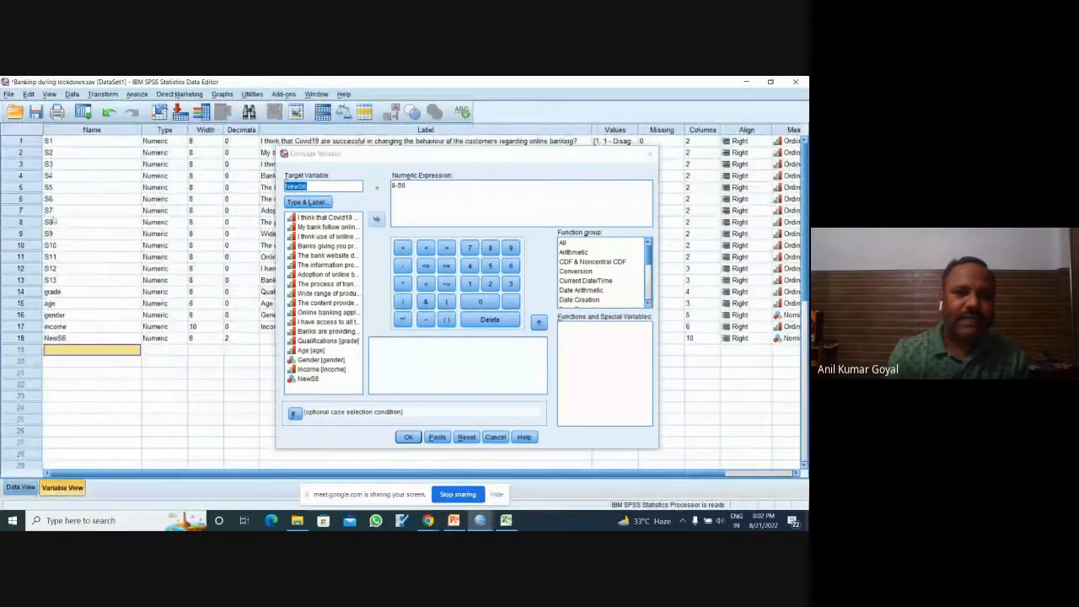
left_click(32, 199)
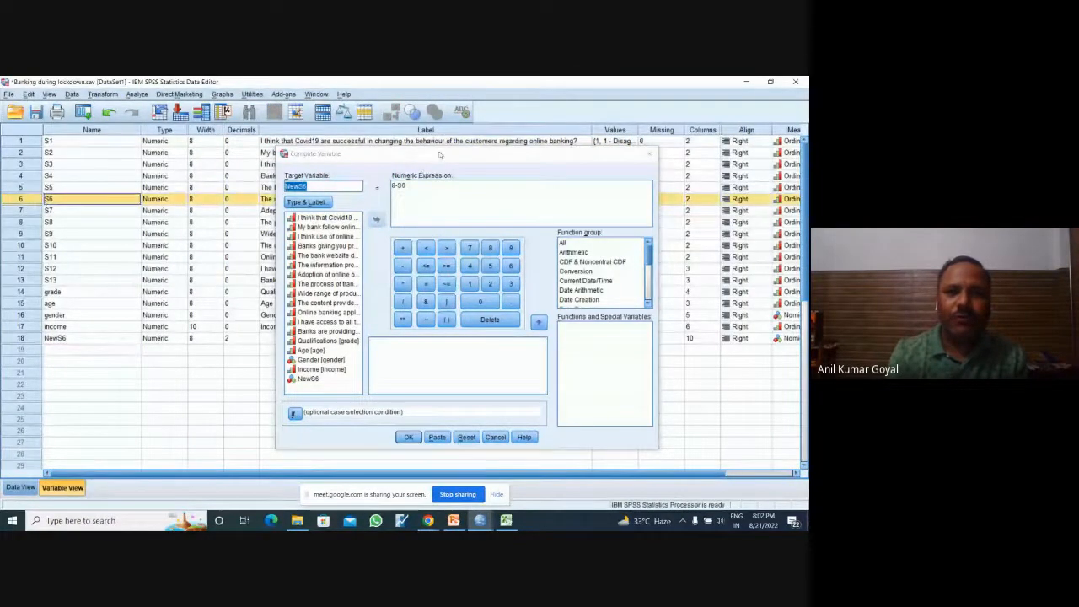
left_click_drag(438, 154, 387, 256)
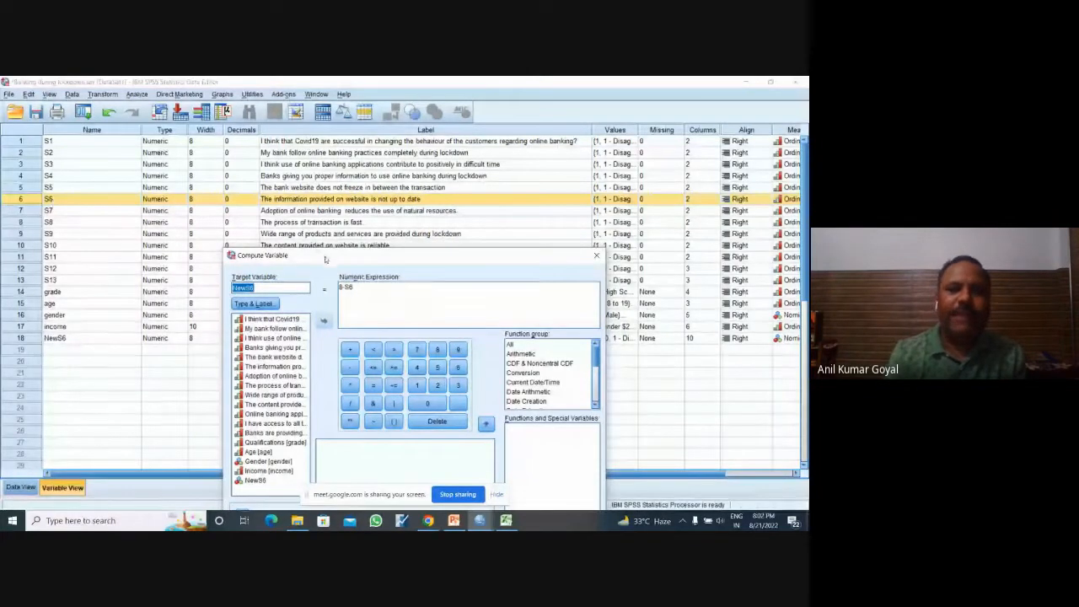
left_click_drag(325, 259, 315, 189)
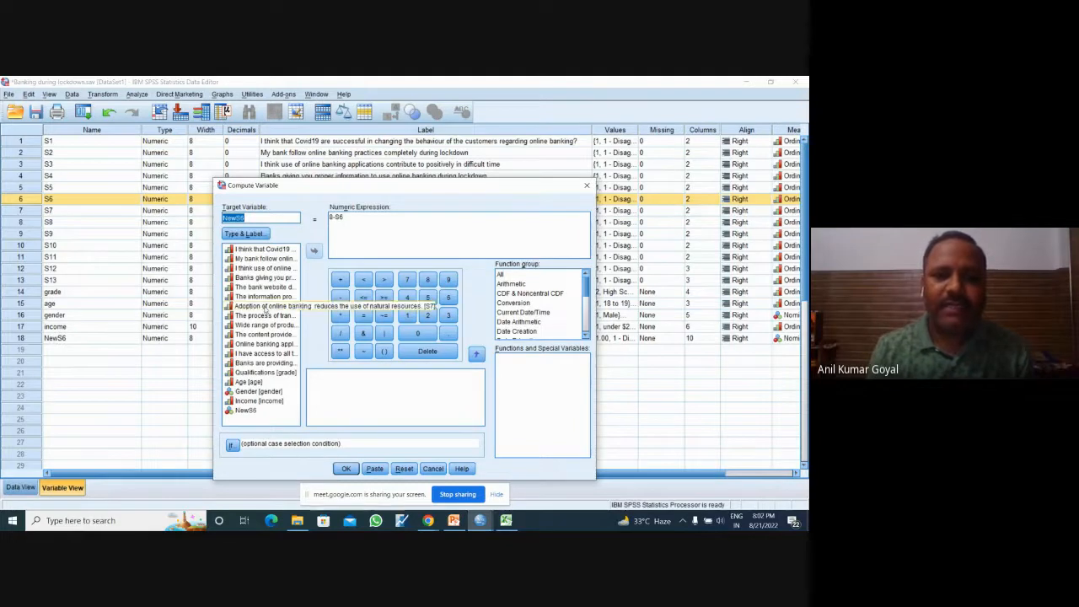
Step: Check the S6 statement in the dialog's variable list against the numeric expression, and close Compute Variable without running it
left_click(265, 309)
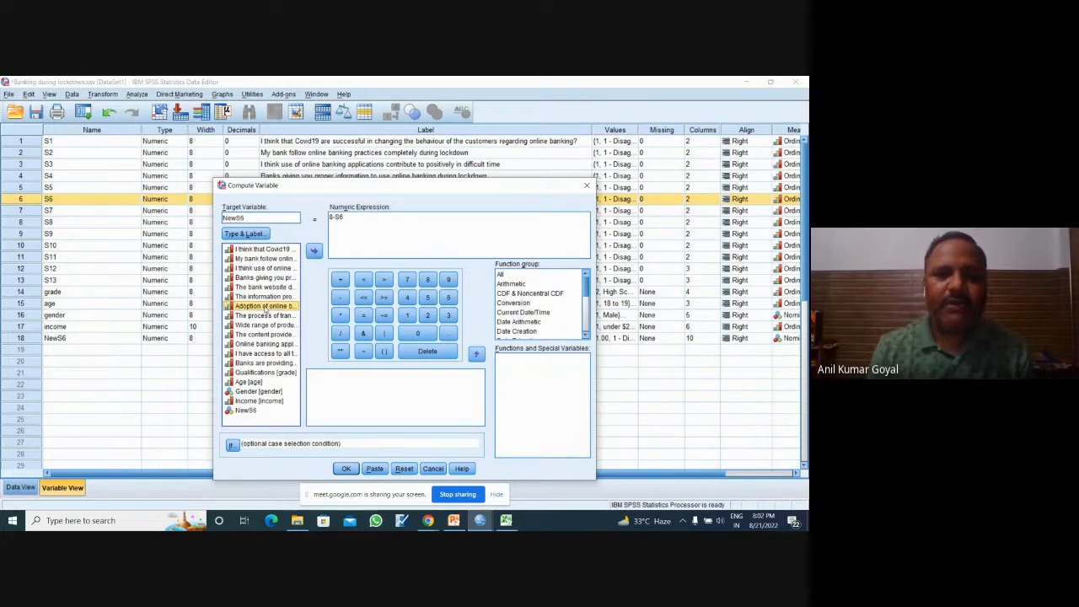
left_click_drag(383, 184, 376, 239)
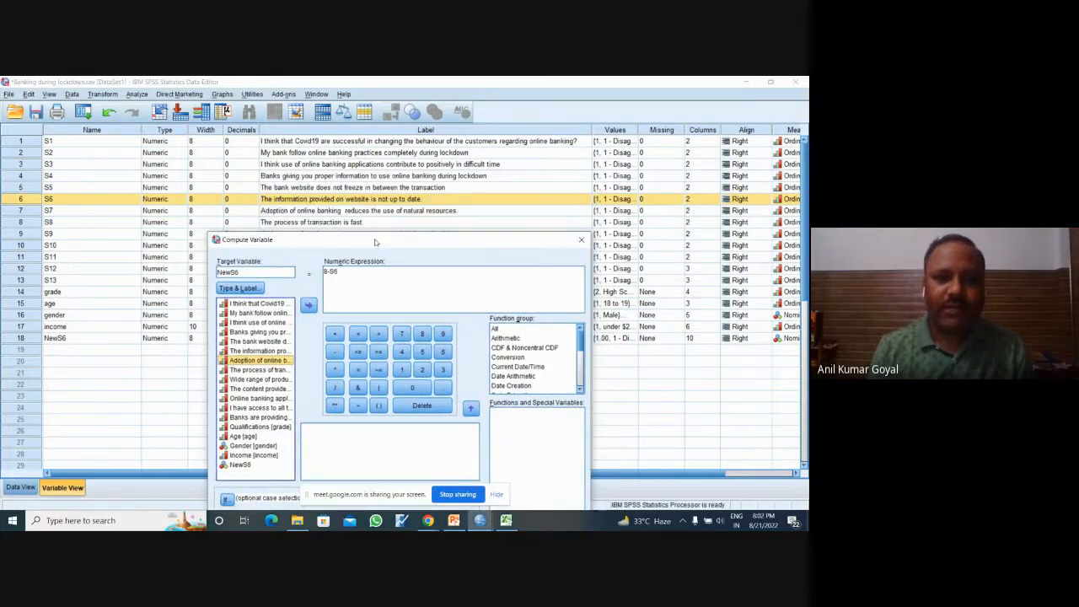
left_click(263, 353)
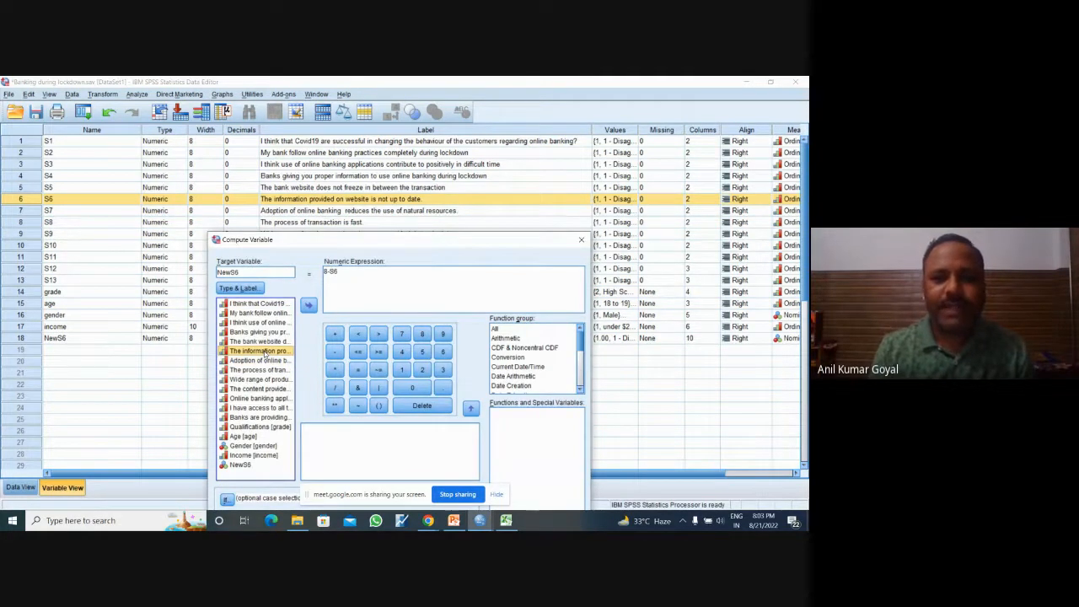
left_click(353, 277)
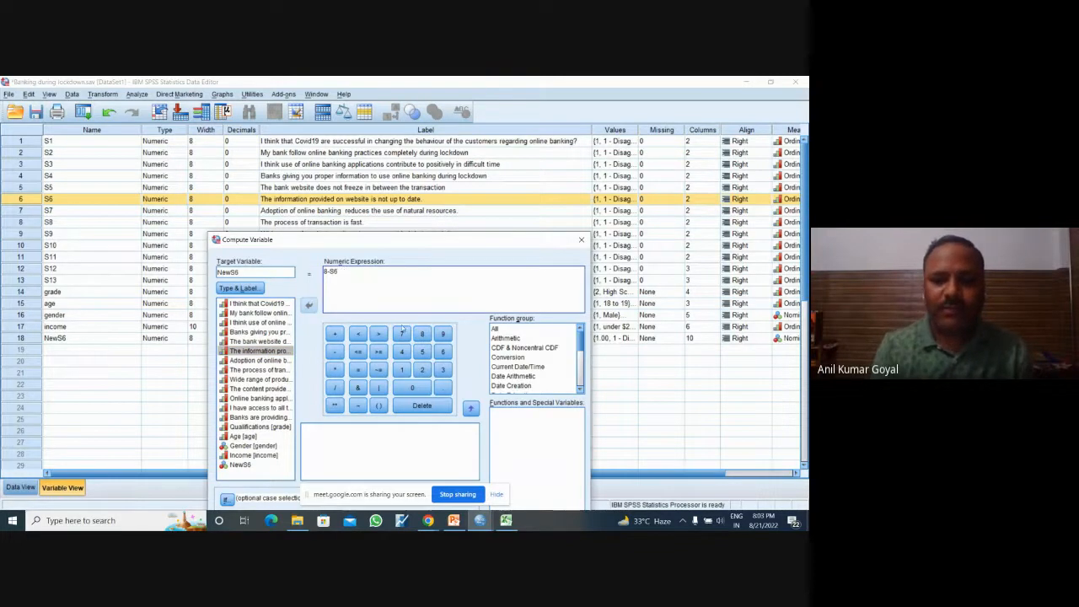
left_click_drag(553, 242, 567, 242)
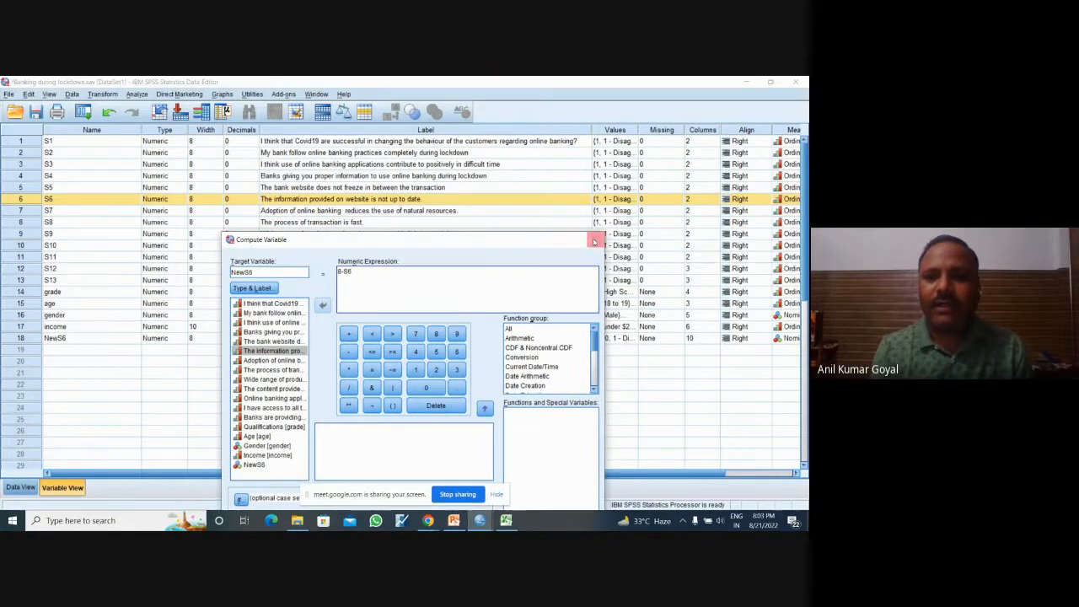
left_click(594, 240)
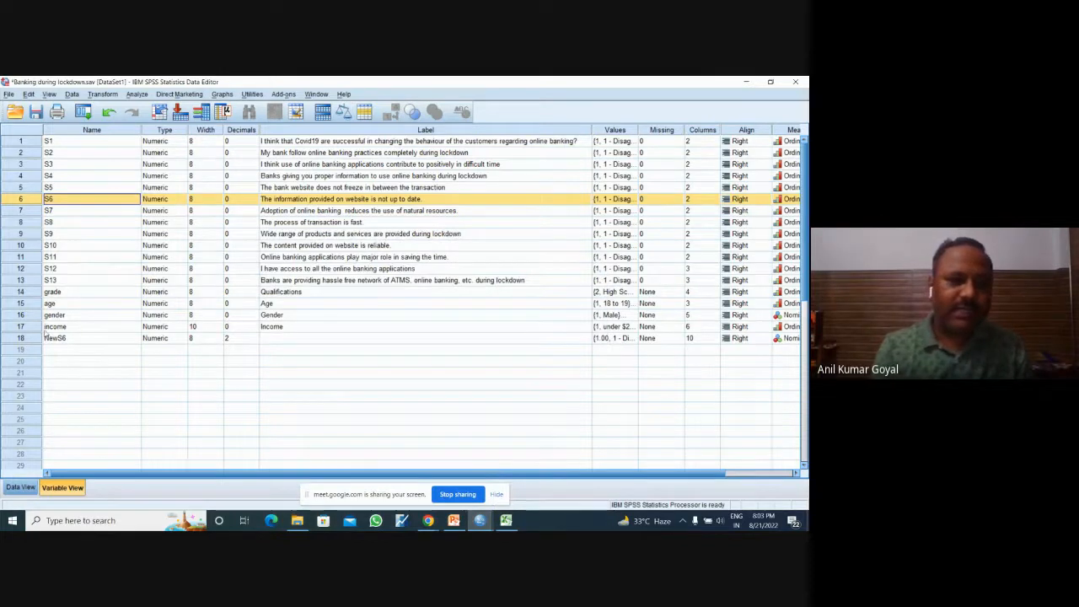
Step: Locate NewS6 in Variable View and compare its column with the original S6 column in Data View
left_click(52, 338)
left_click(20, 487)
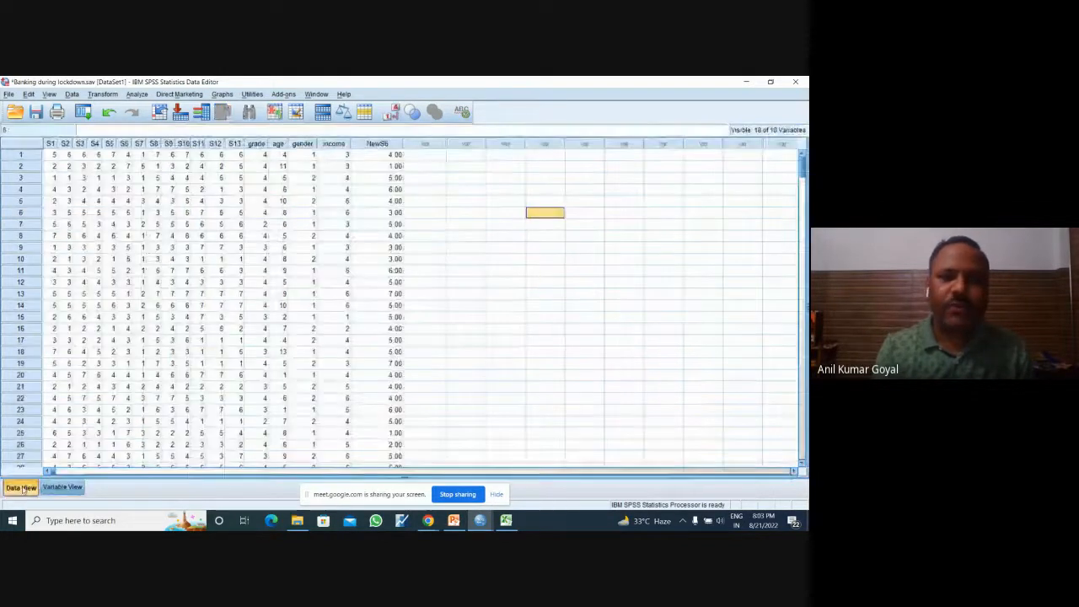
left_click(424, 236)
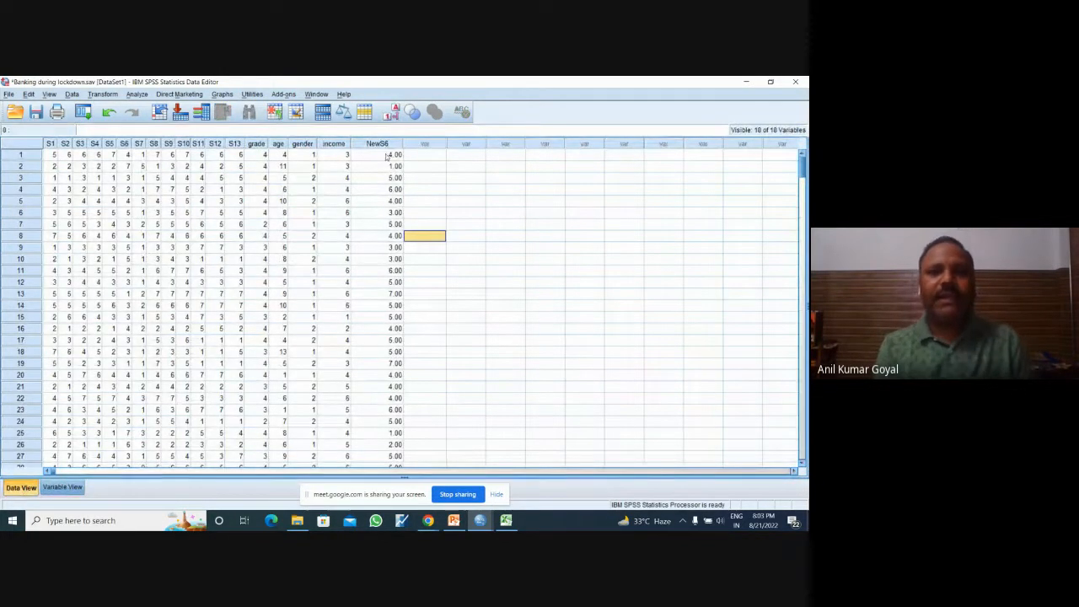
left_click(381, 145)
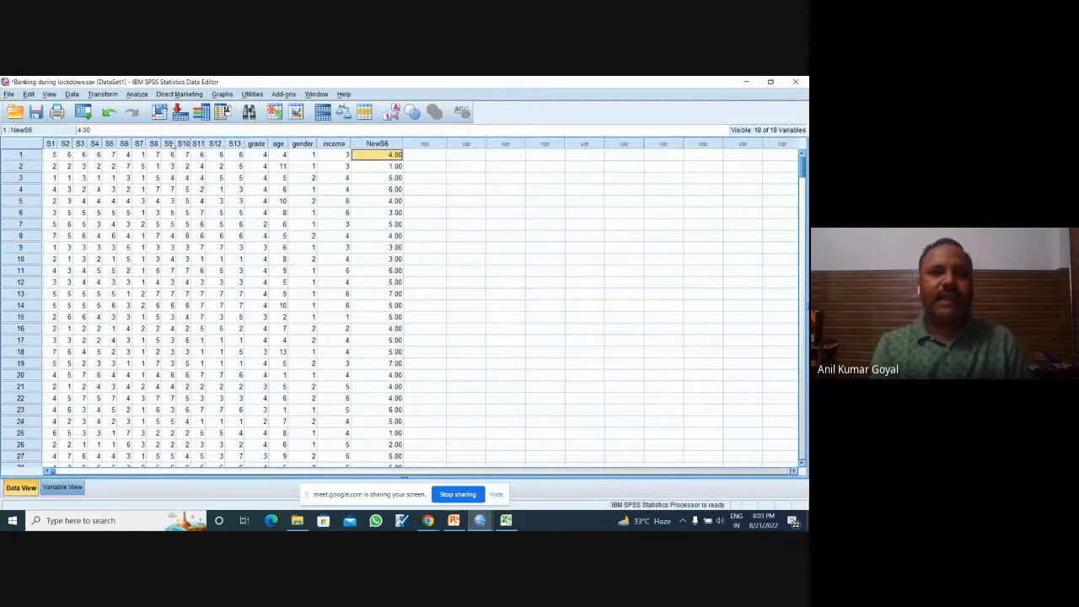
left_click(124, 144)
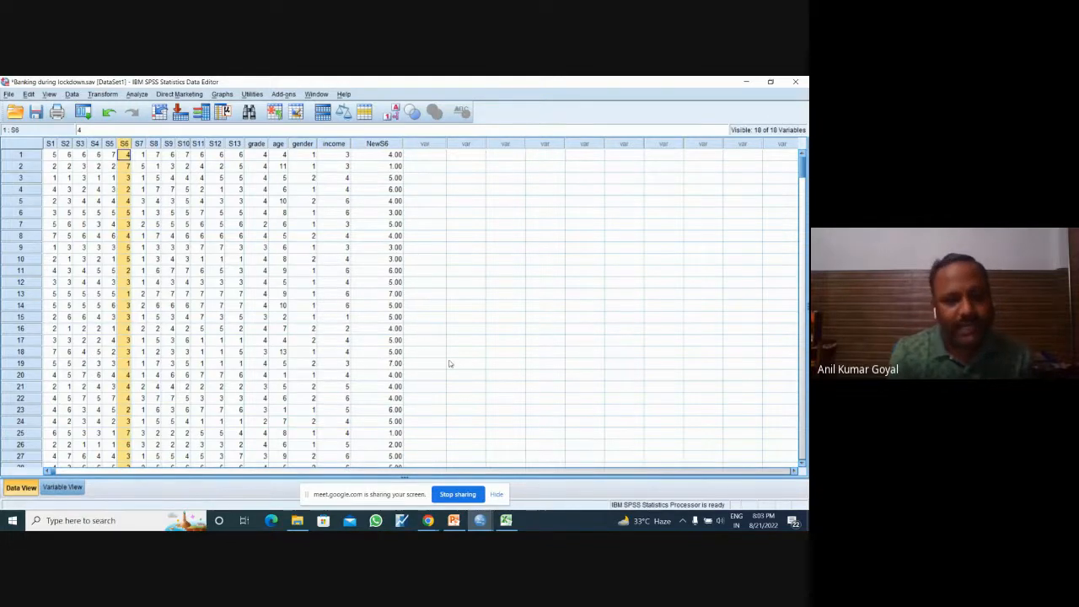
Step: Check the Google Meet call window and return to the SPSS output viewer
left_click(497, 330)
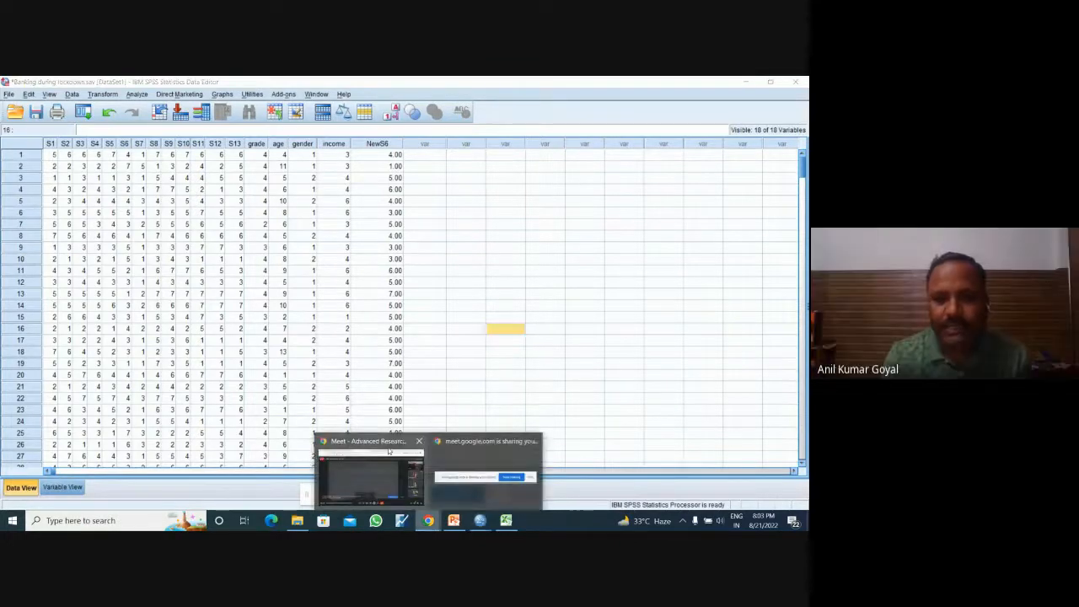
left_click(386, 447)
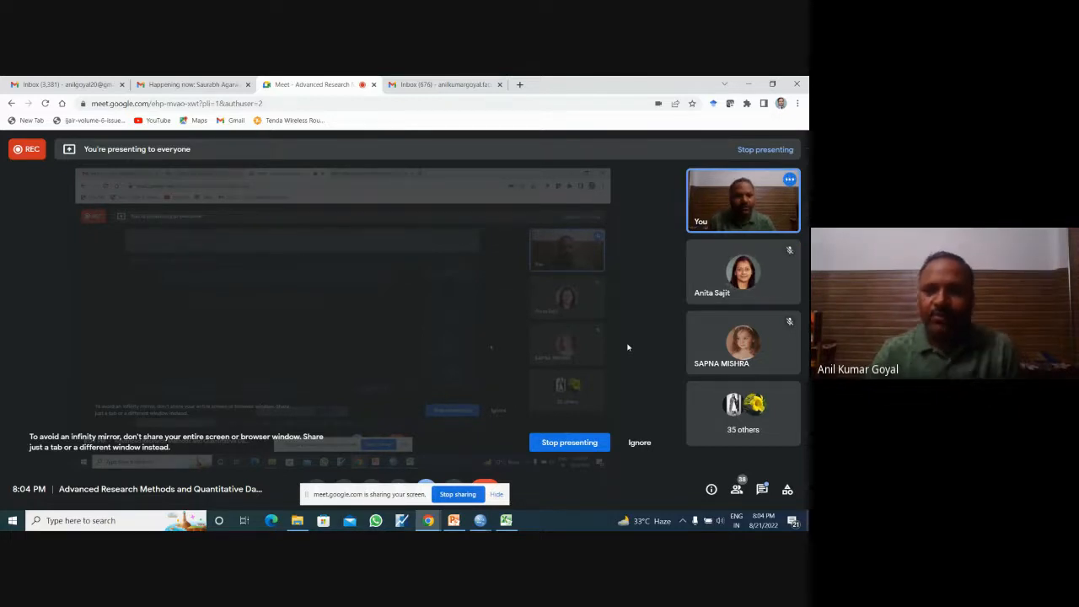
left_click(480, 520)
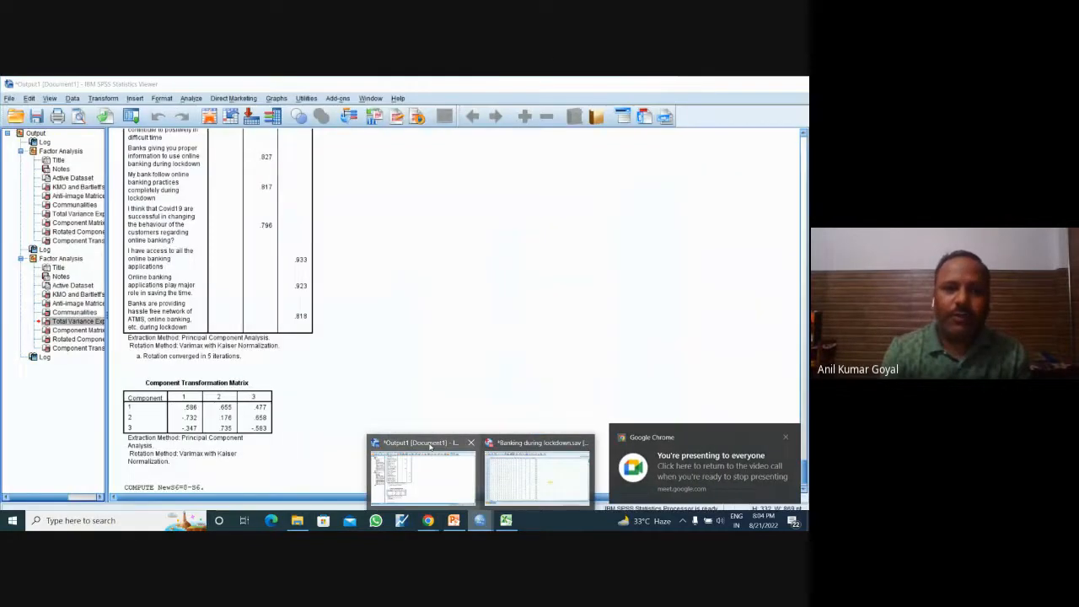
left_click(429, 446)
Step: Rerun the factor analysis with NewS6 replacing the statement that the information provided on the website is not up to date
left_click(133, 118)
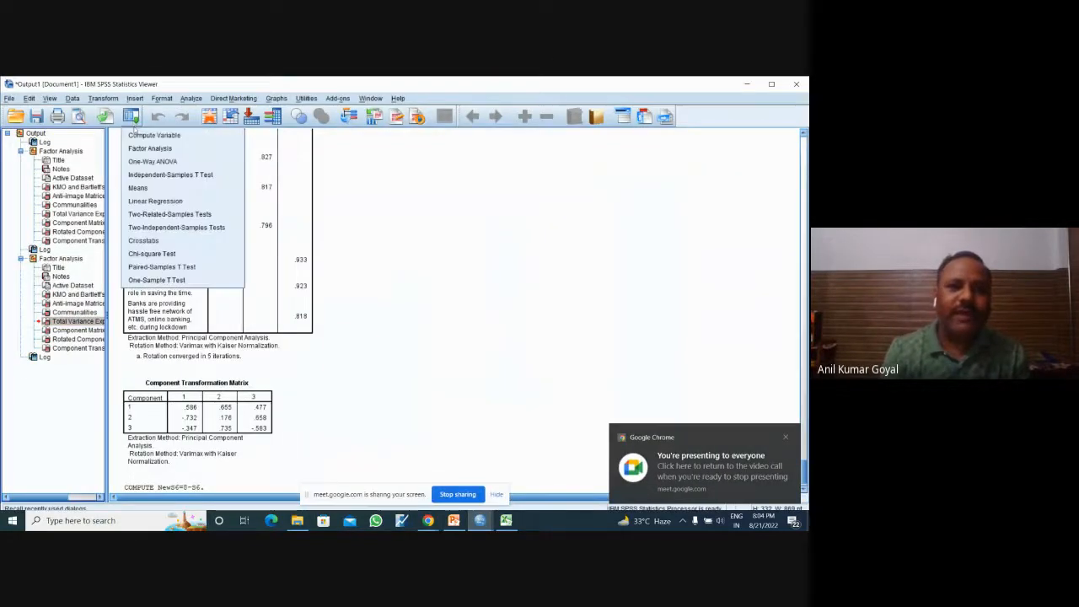
left_click(150, 148)
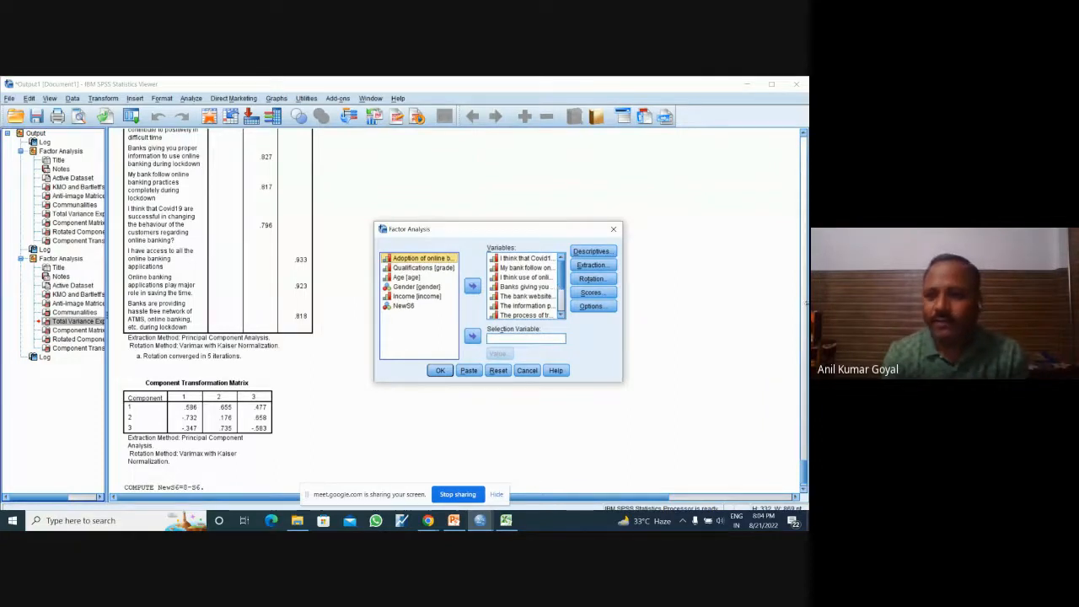
left_click(806, 446)
left_click_drag(807, 449, 806, 458)
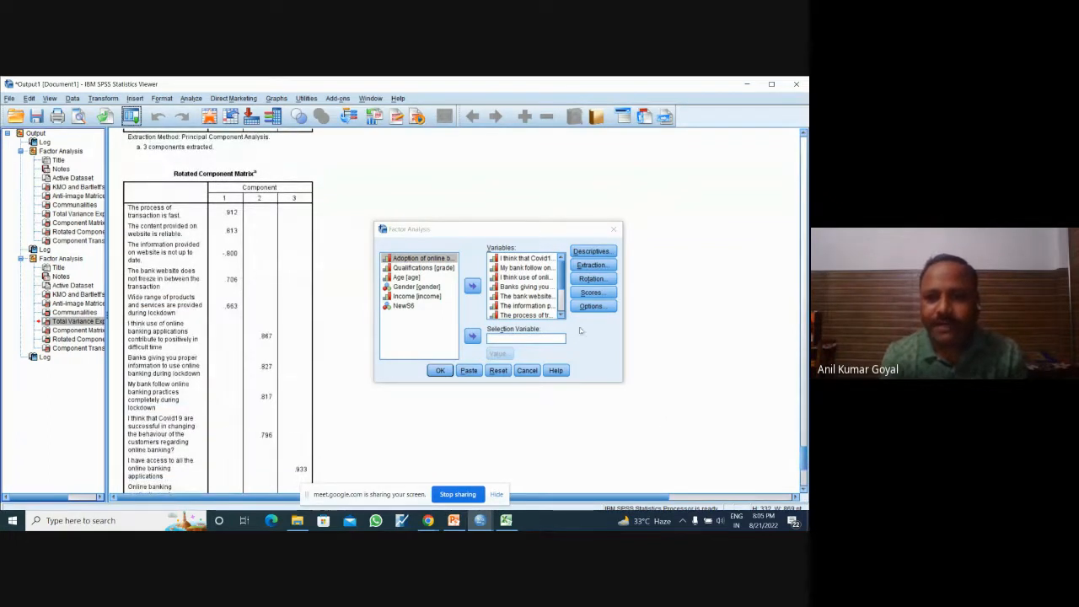
left_click(543, 305)
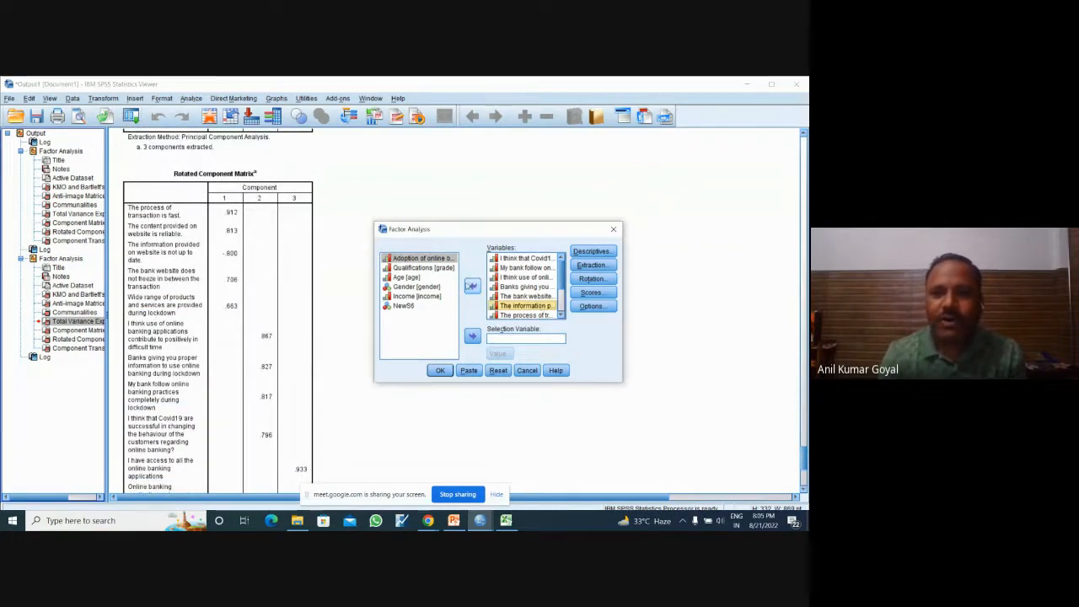
left_click(473, 287)
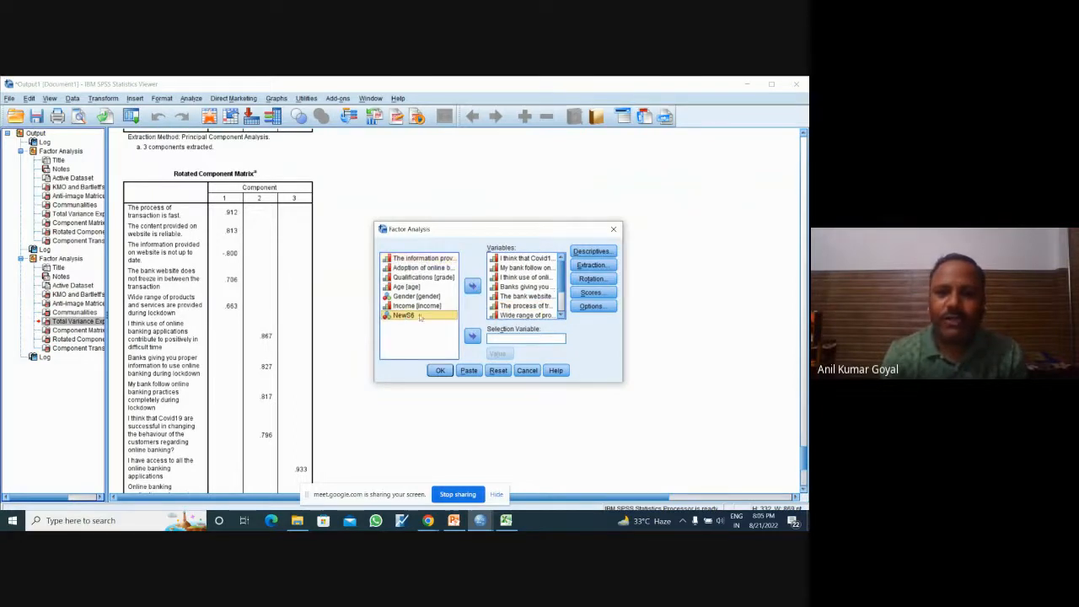
left_click(472, 287)
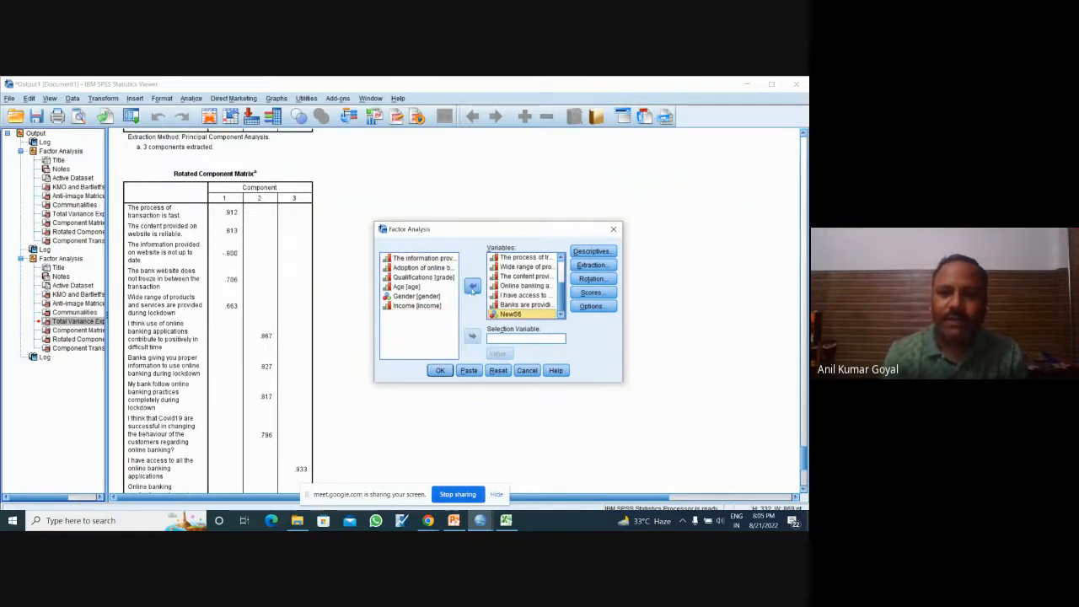
left_click(439, 370)
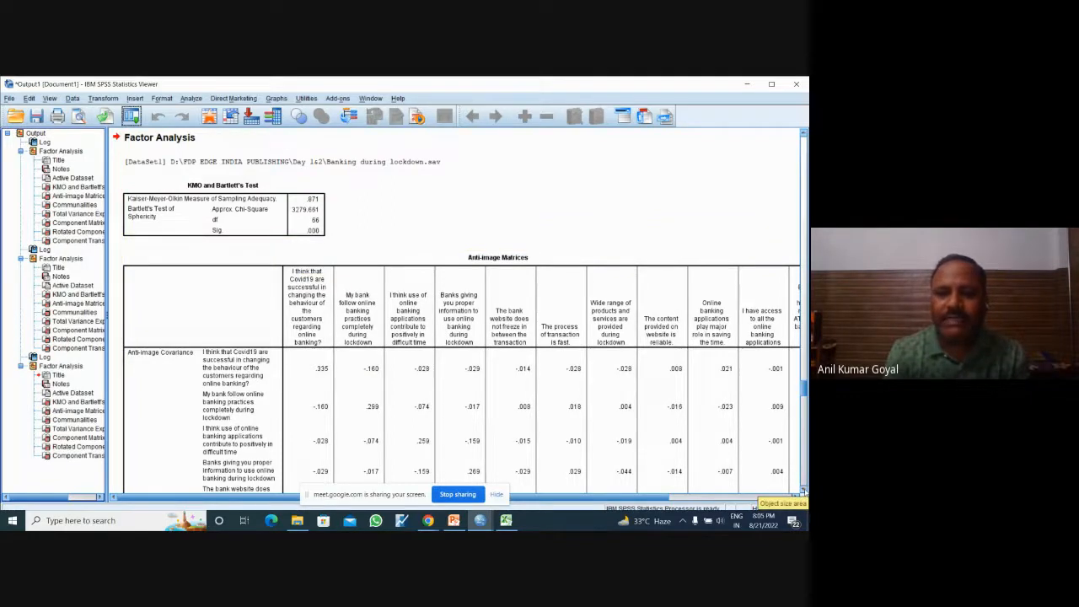
Step: Examine the NewS6 loadings in the latest analysis's Rotated Component Matrix and compare them with the unrotated Component Matrix
scroll(802, 492, "down", 8)
scroll(803, 492, "down", 7)
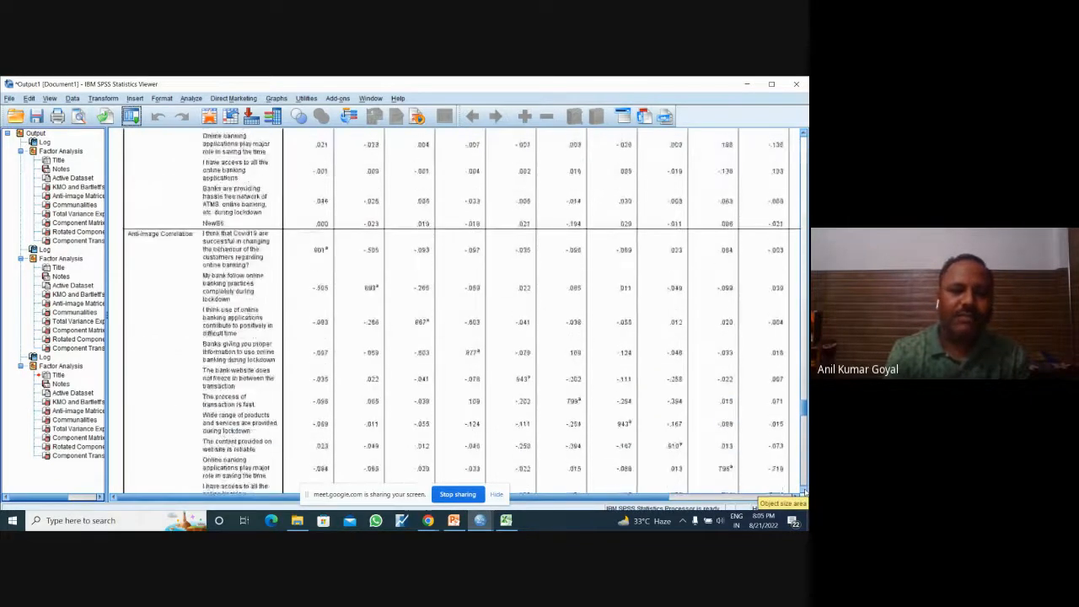
left_click(87, 446)
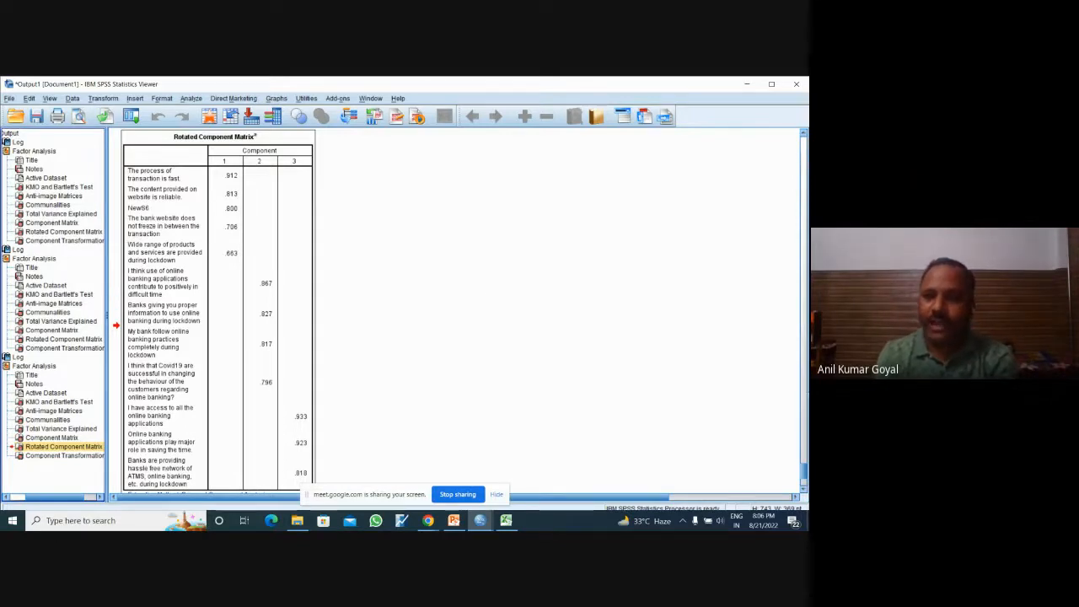
left_click(803, 134)
scroll(803, 133, "up", 10)
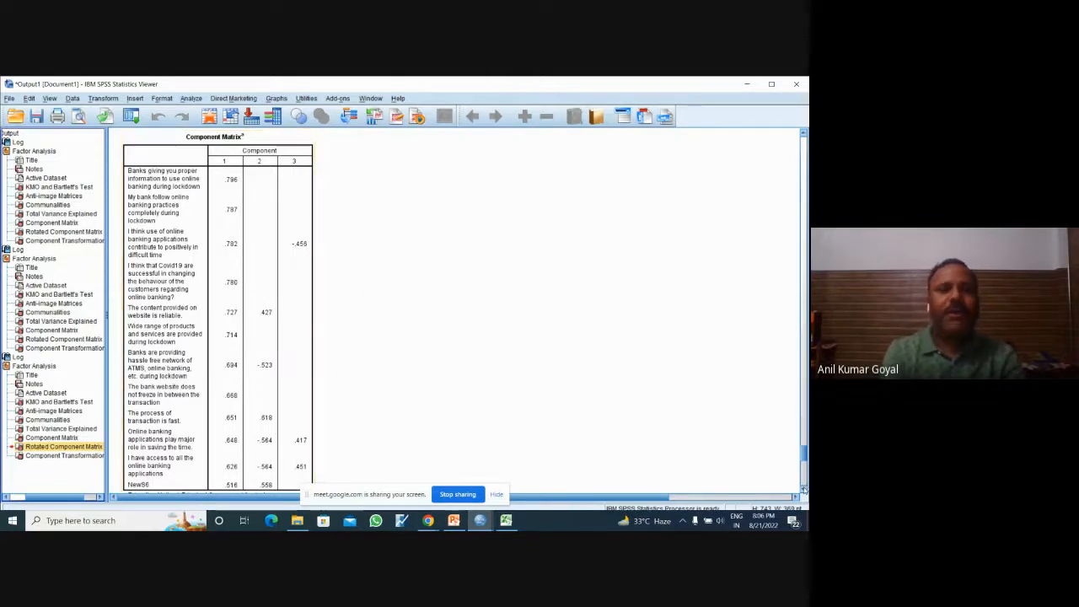
scroll(804, 489, "down", 7)
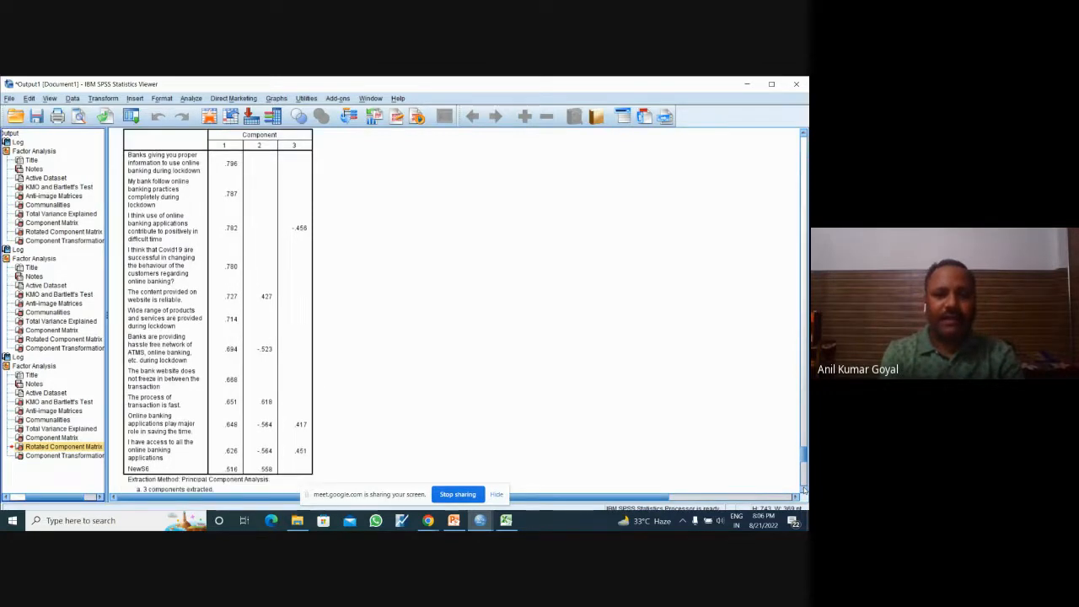
scroll(803, 488, "down", 1)
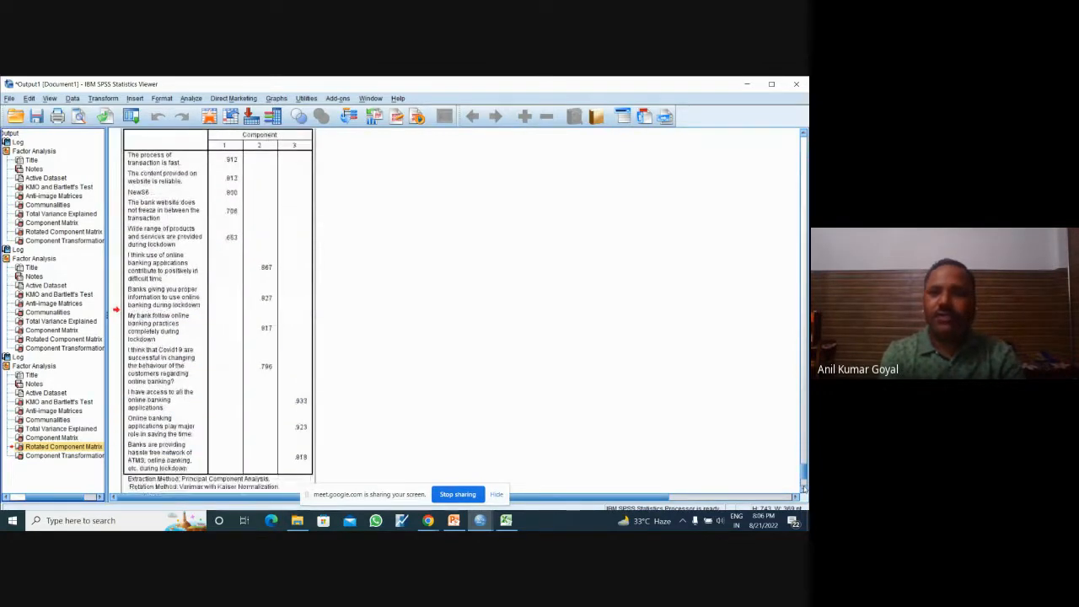
left_click(803, 133)
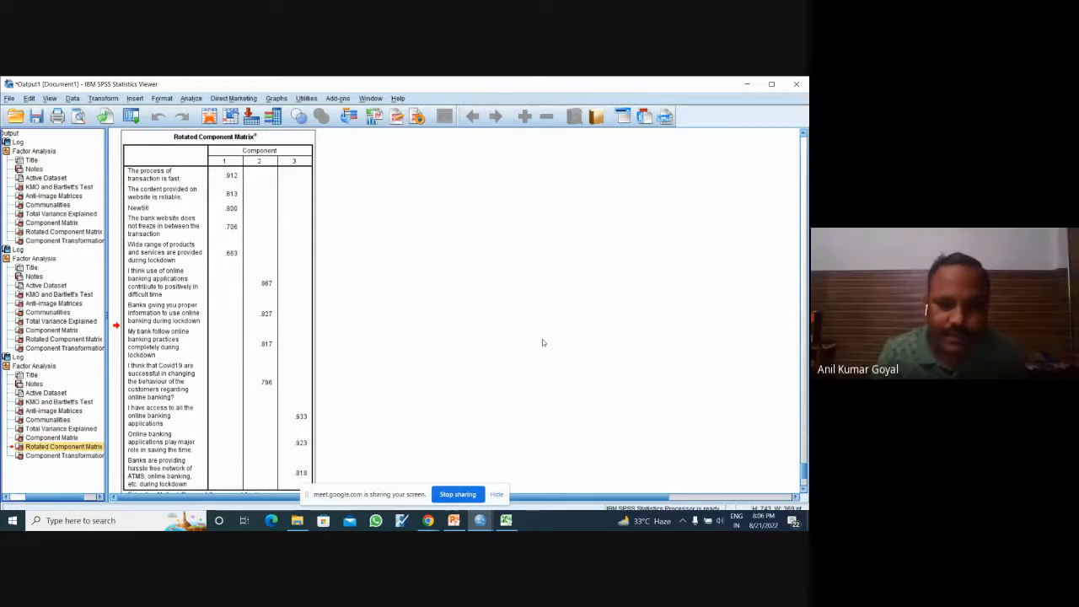
Step: Check the Google Meet call window and switch to the SPSS Data Editor with the Banking during lockdown.sav data
left_click(426, 516)
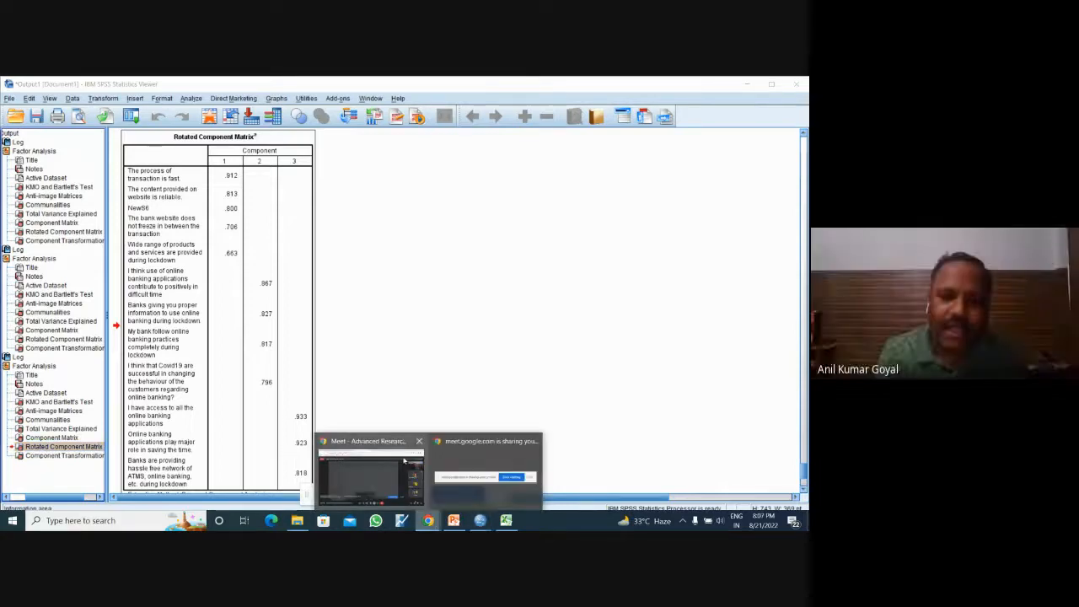
left_click(379, 472)
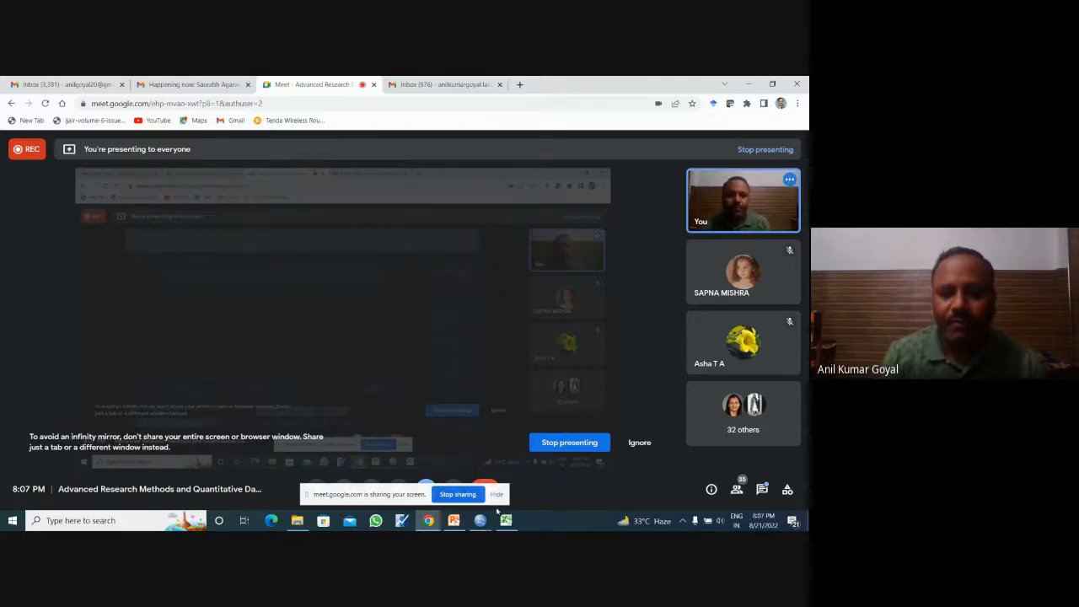
mouse_move(484, 520)
mouse_move(437, 465)
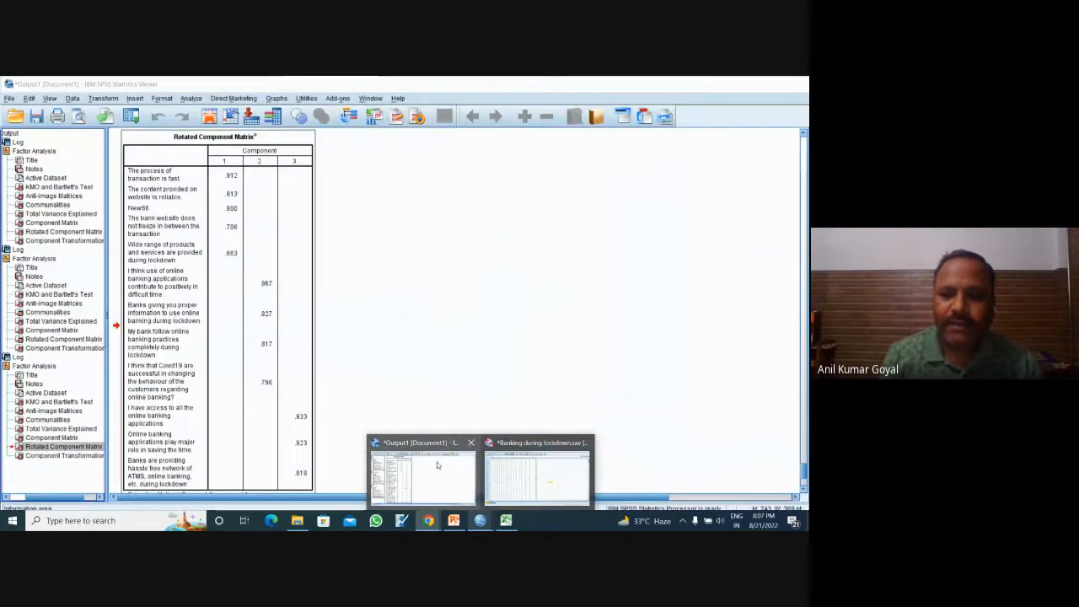
left_click(532, 444)
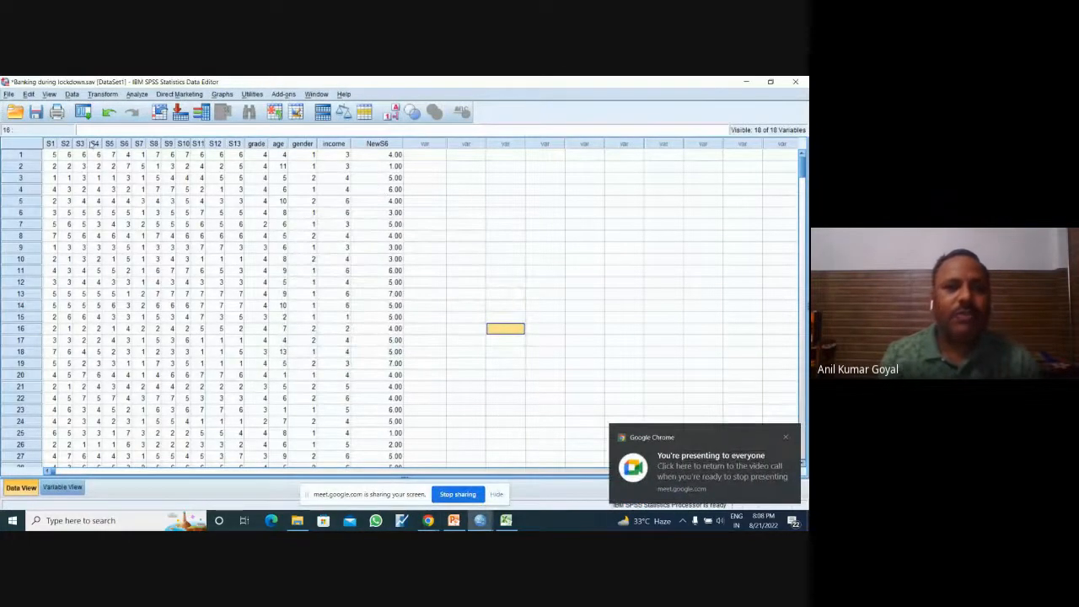
Step: Open the Factor Analysis dialog and accept its Descriptives settings: initial solution, anti-image, and KMO and Bartlett's test of sphericity
left_click(137, 93)
mouse_move(186, 251)
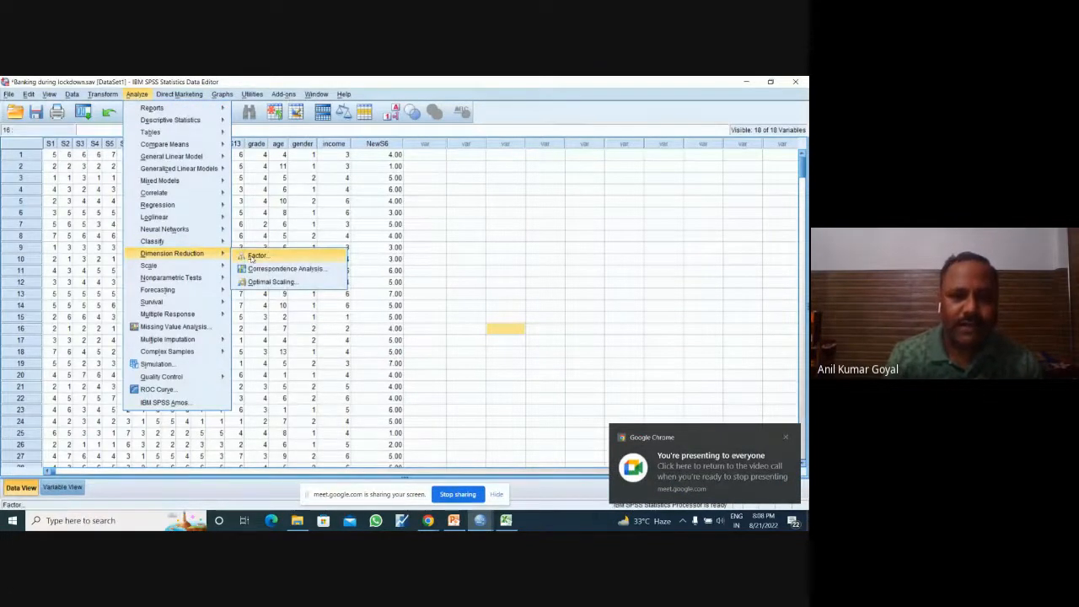
left_click(252, 256)
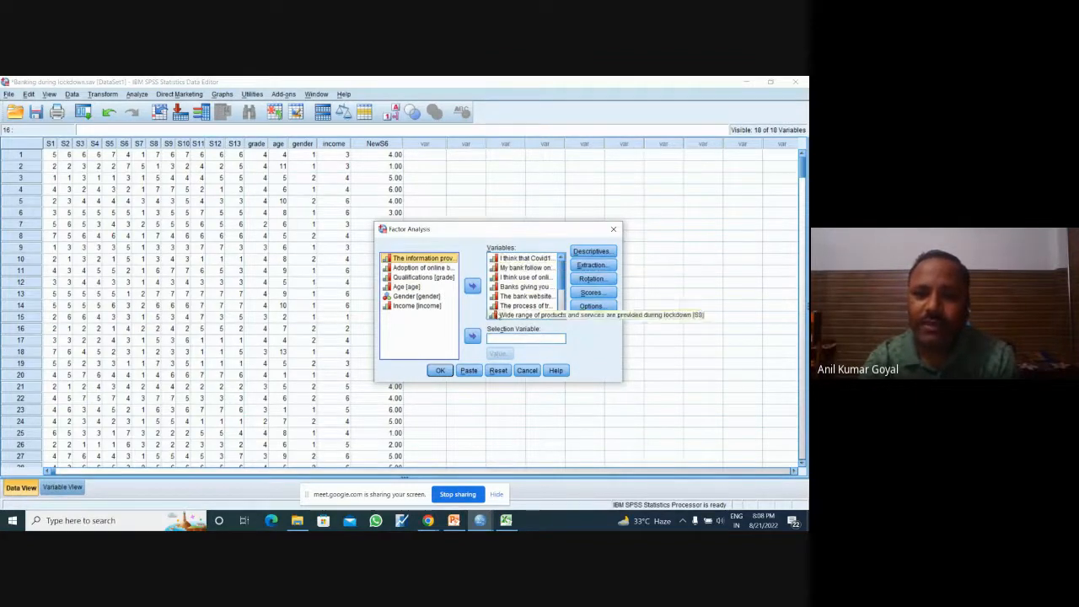
left_click(609, 250)
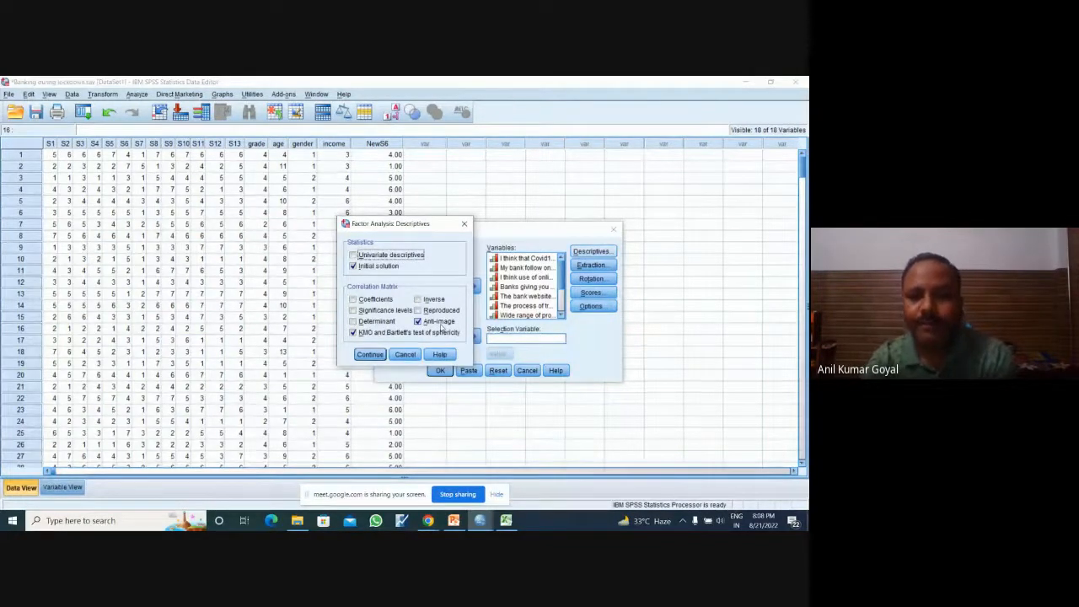
left_click(370, 354)
Step: Review the available extraction methods and keep Principal components with eigenvalues greater than 1
left_click(590, 265)
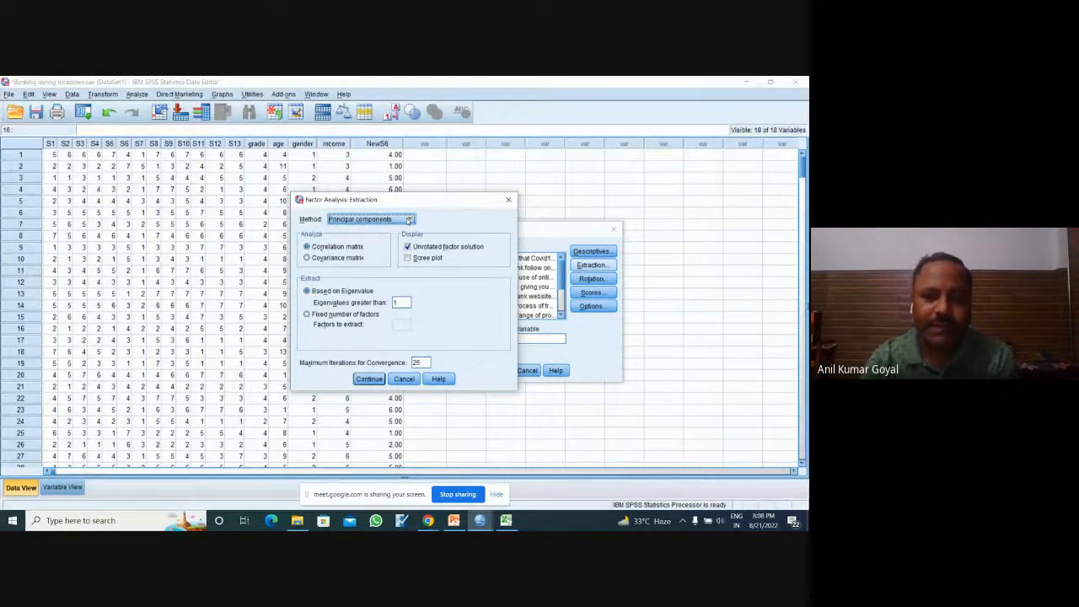
left_click(408, 220)
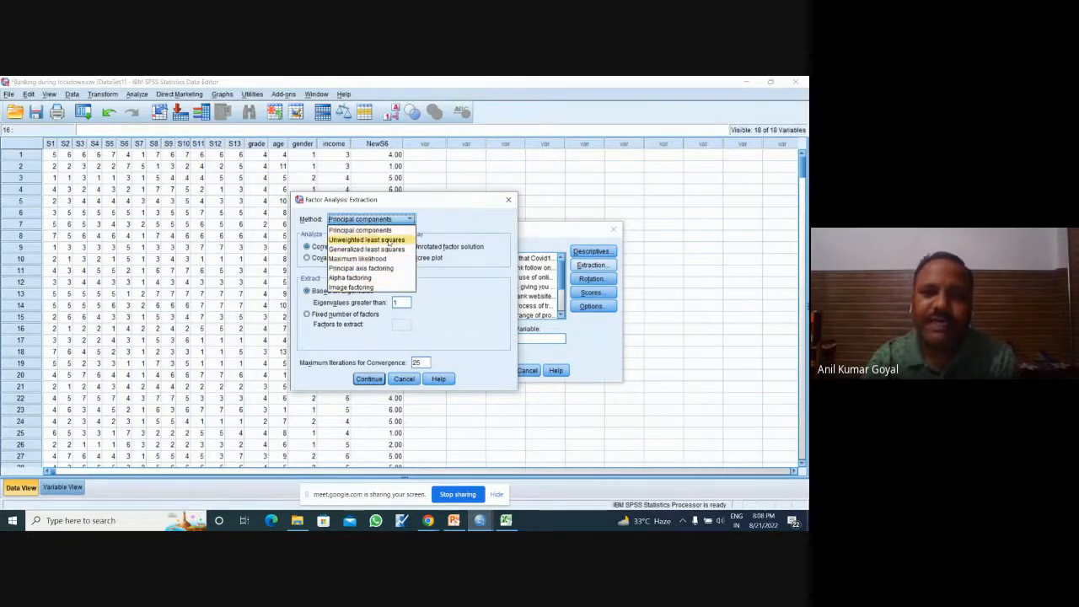
left_click(392, 230)
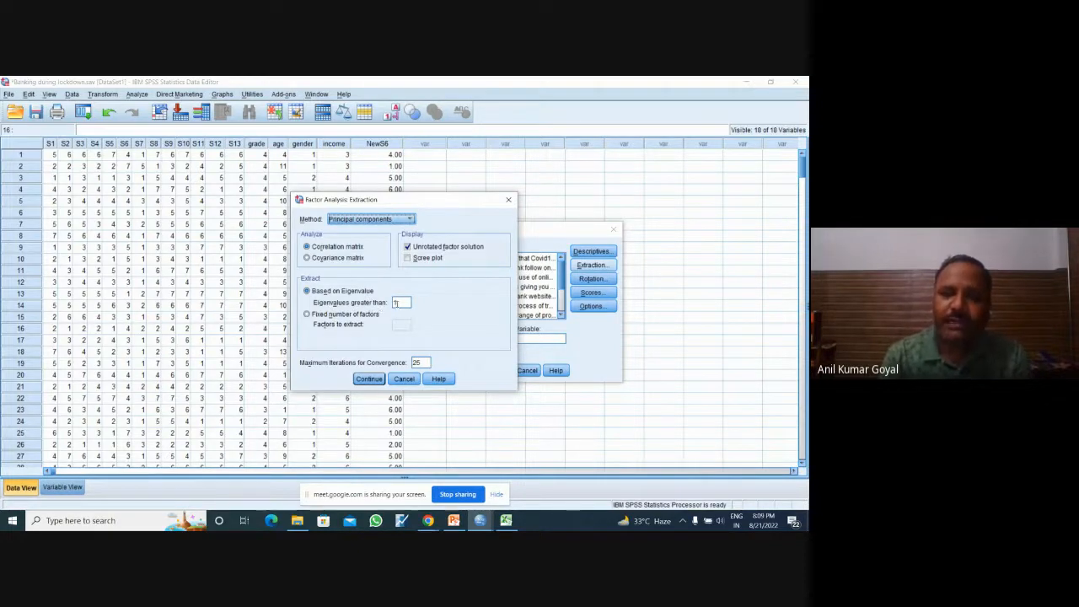
left_click(369, 379)
Step: Confirm Varimax as the rotation method with the rotated solution displayed
left_click(592, 279)
left_click(347, 263)
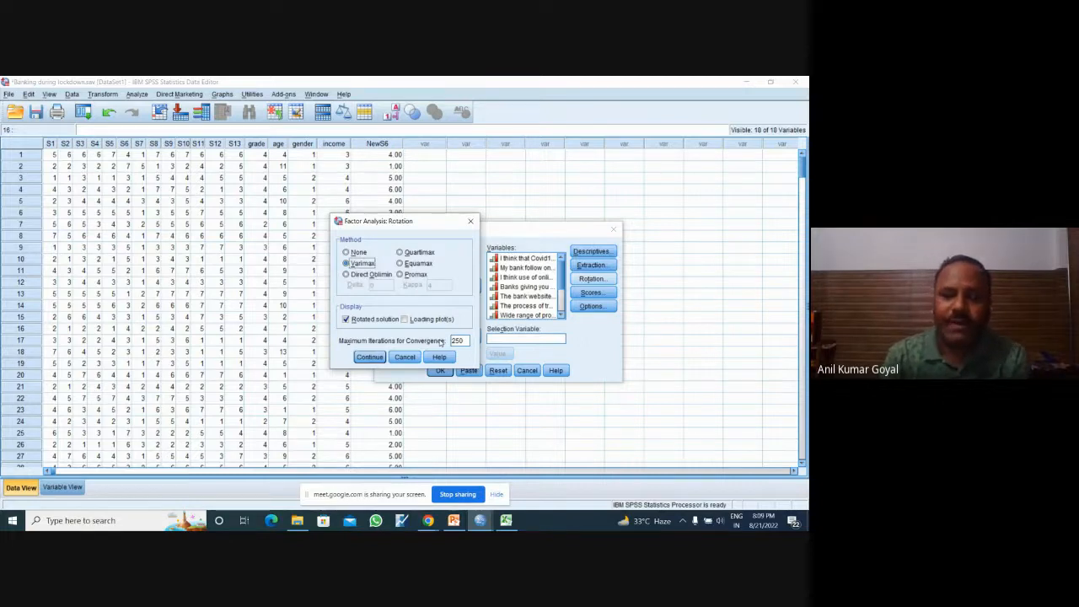
left_click(376, 356)
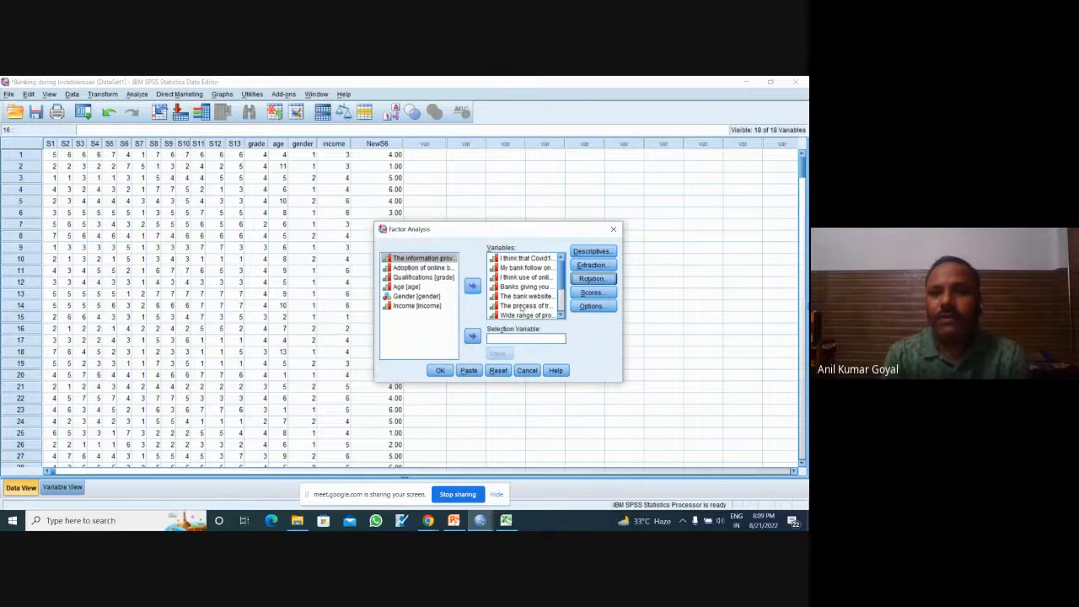
Step: Set the factor scores to be saved as variables using the Anderson-Rubin method
left_click(590, 291)
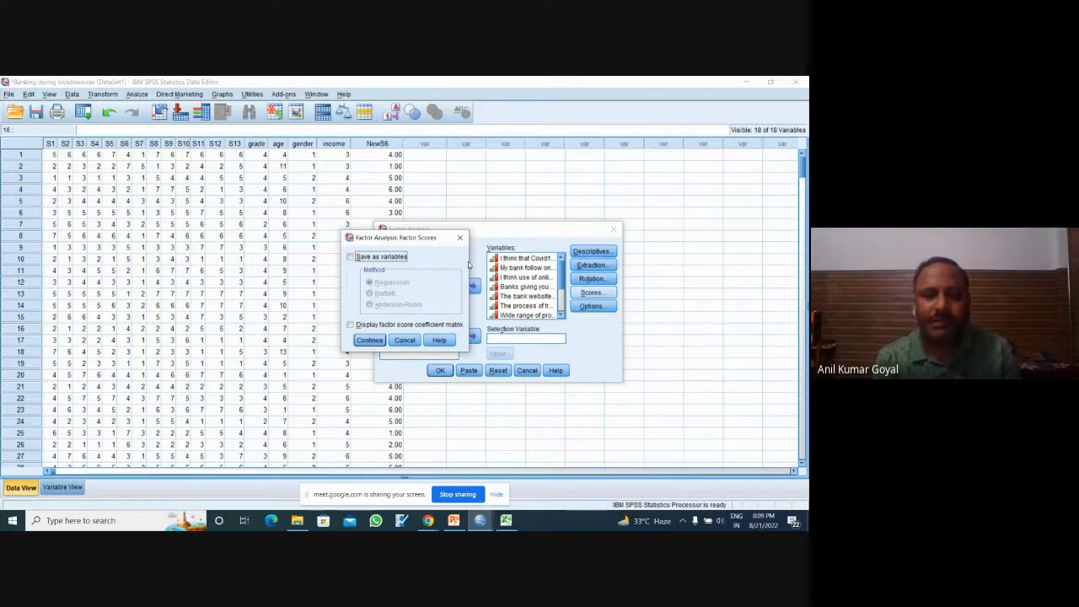
left_click(379, 258)
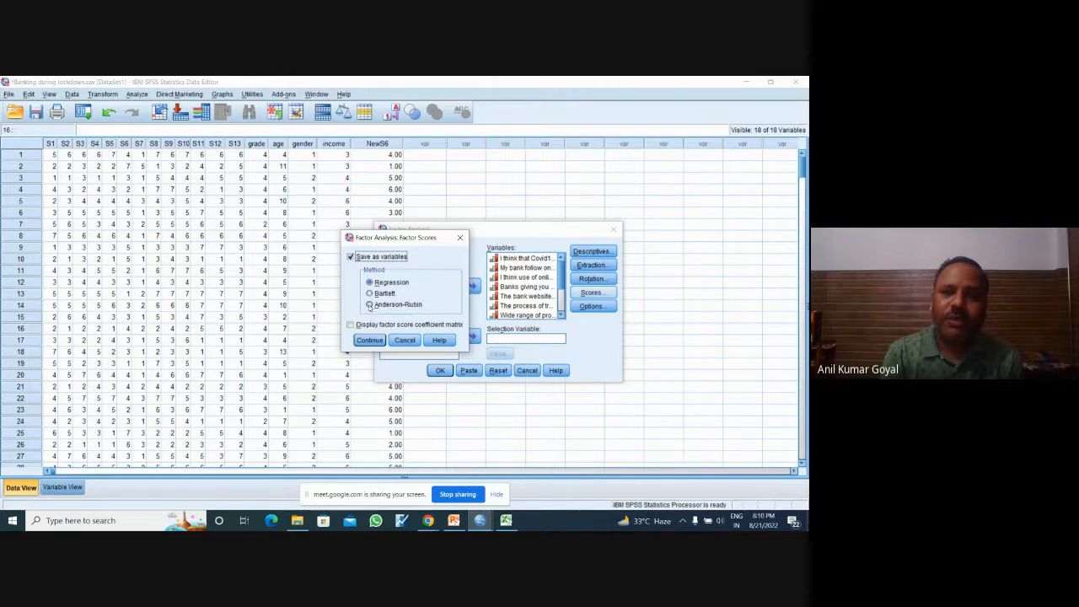
left_click(369, 305)
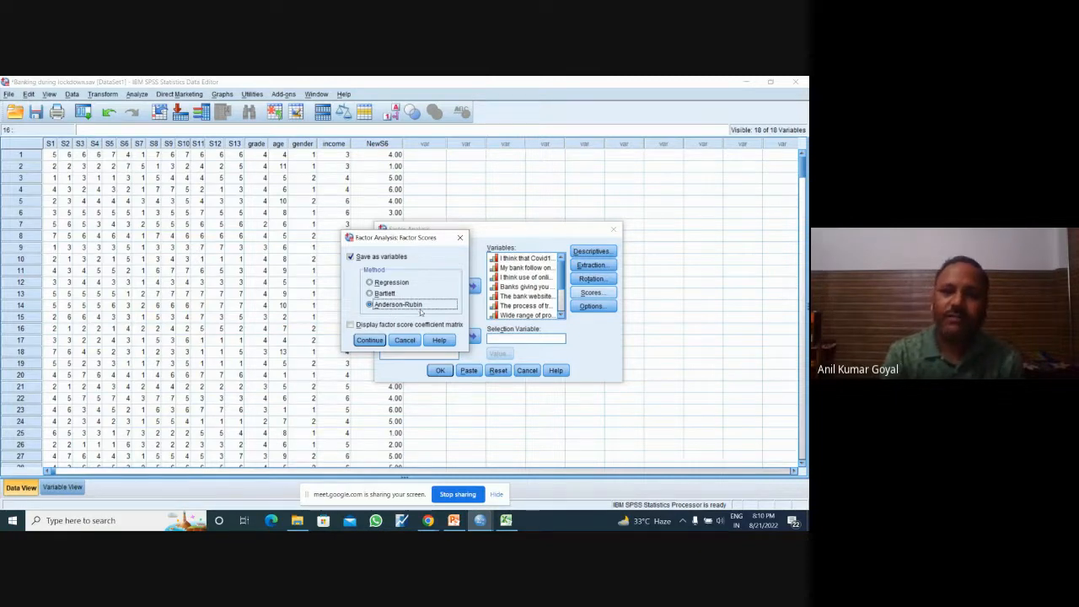
left_click(371, 339)
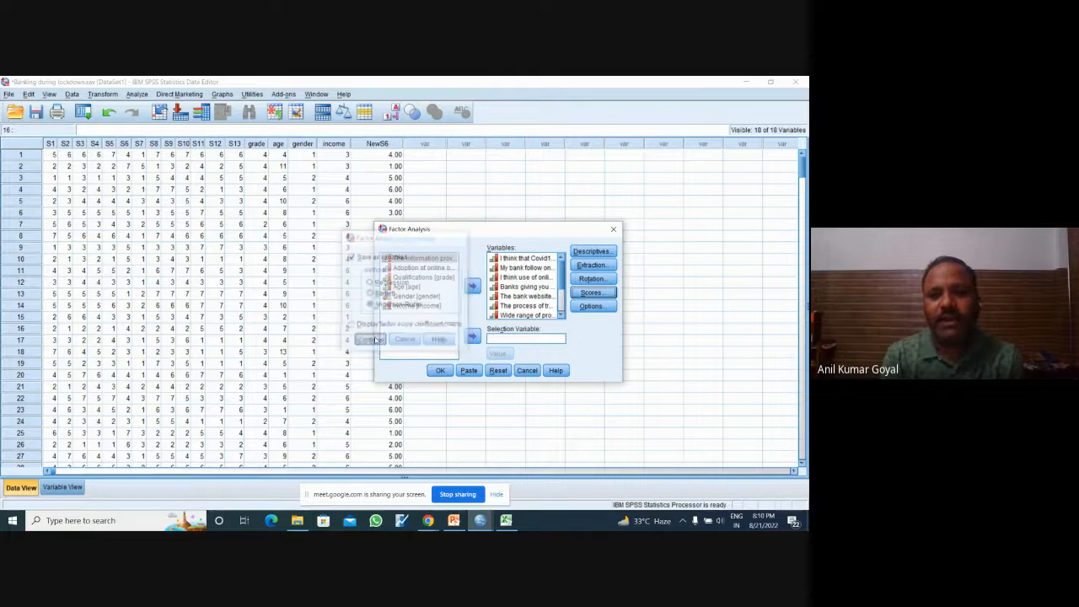
Step: Review the missing-value and coefficient display options of the factor analysis, and close them without changes
left_click(596, 306)
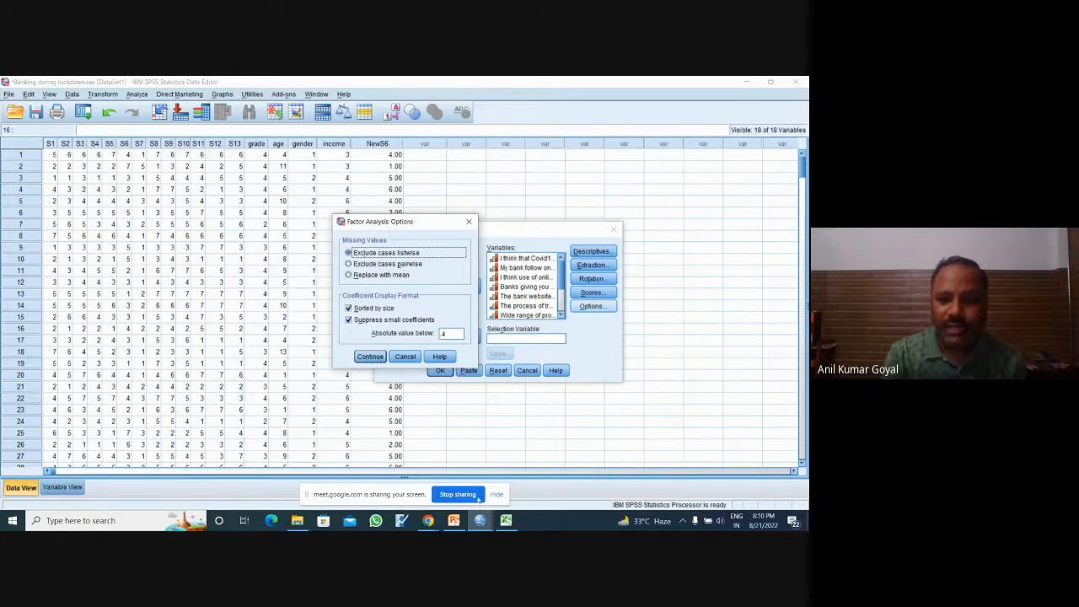
mouse_move(481, 522)
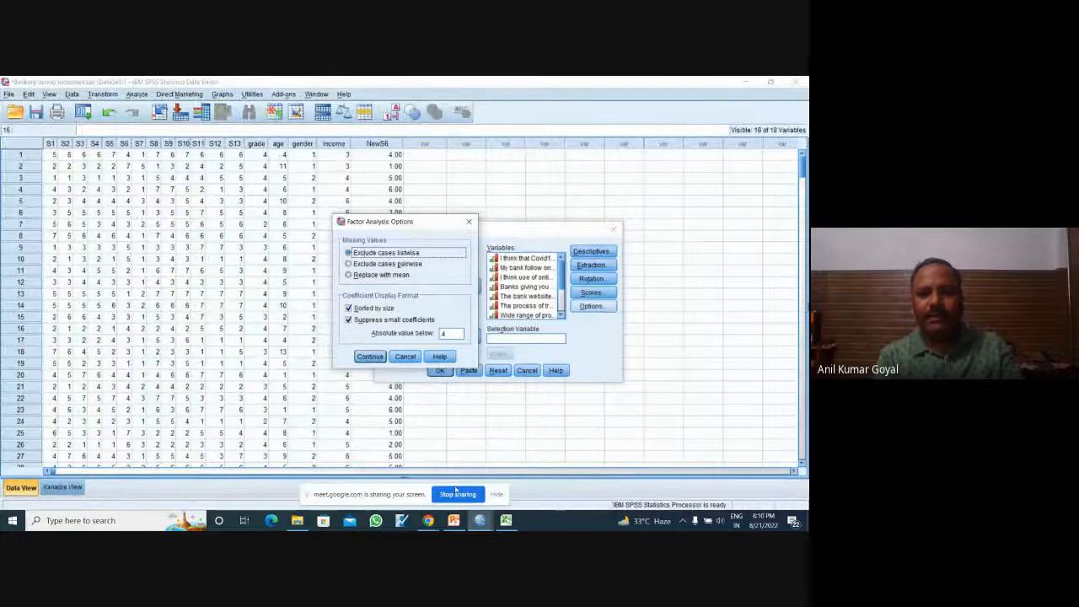
left_click(405, 356)
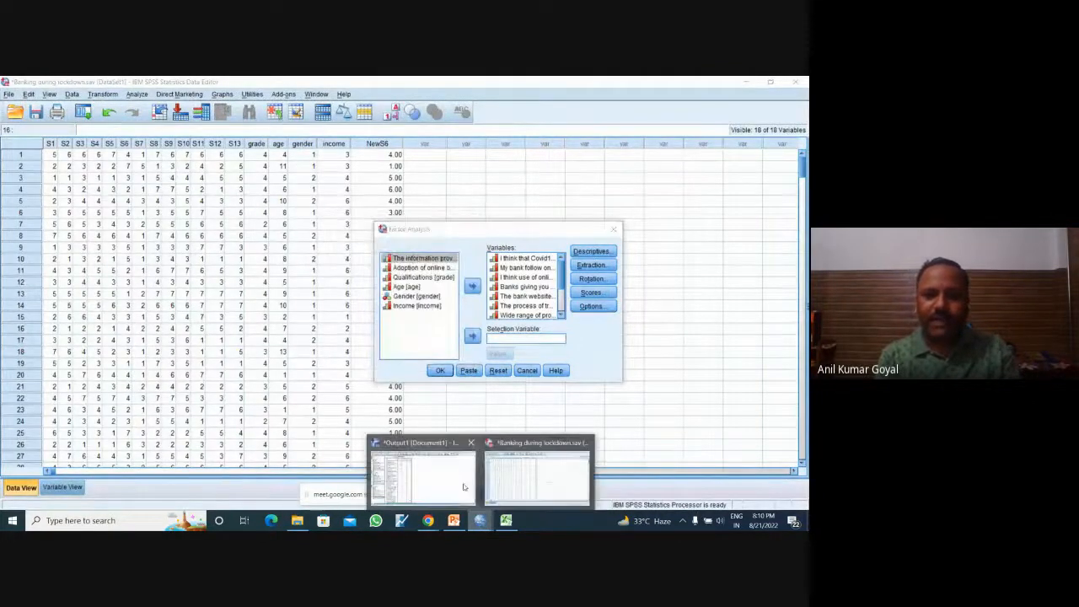
Step: Check the rotated component matrix in the output and return to the factor analysis setup
left_click(463, 487)
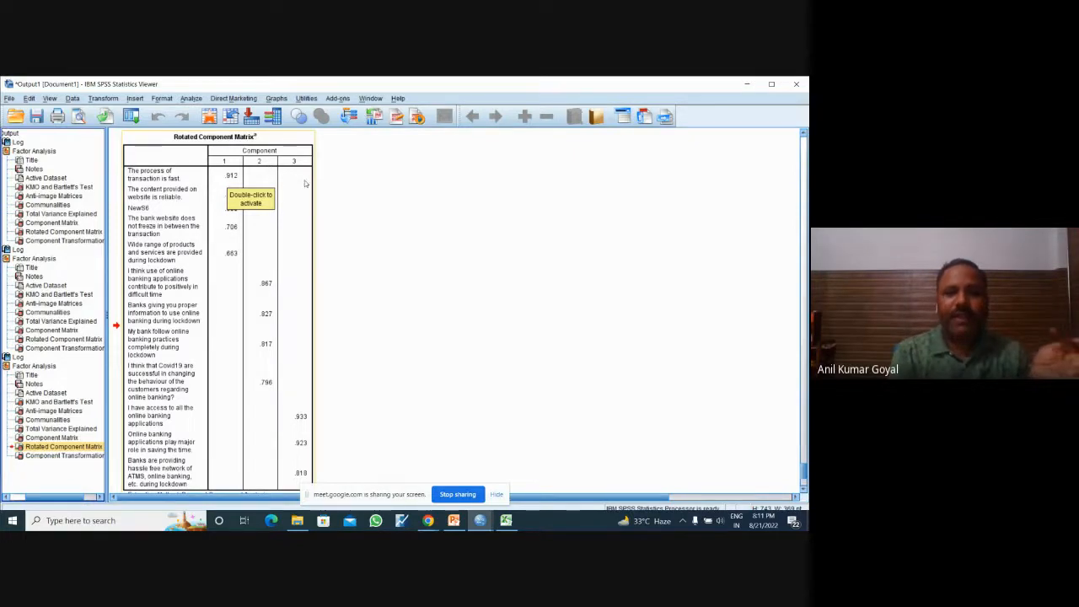
mouse_move(481, 520)
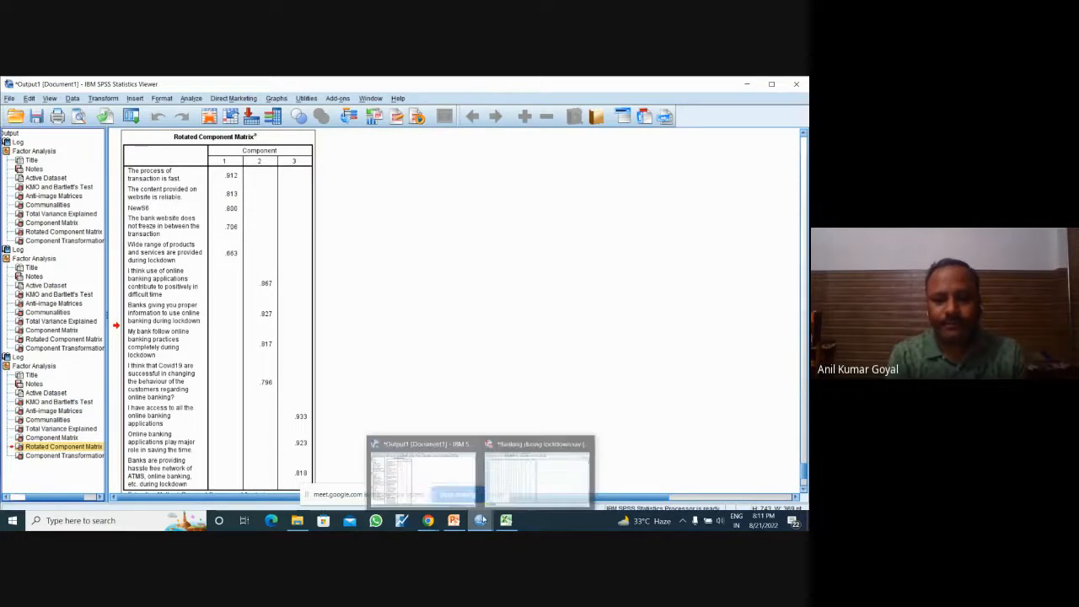
left_click(524, 483)
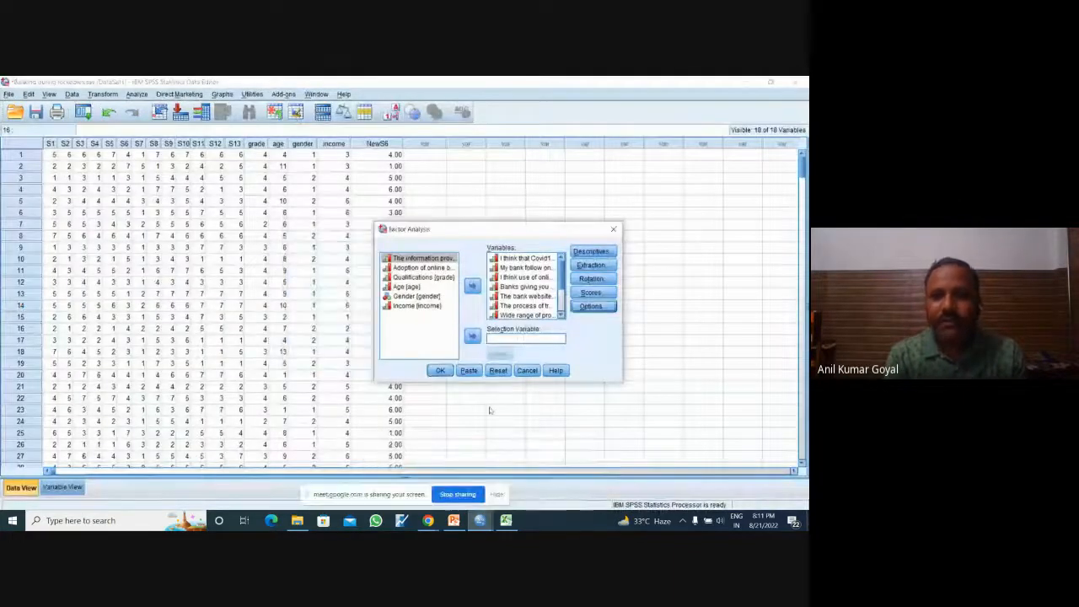
Step: Turn off the suppression of small coefficients, keep the Anderson-Rubin scores setting, and run the factor analysis
left_click_drag(535, 228, 445, 178)
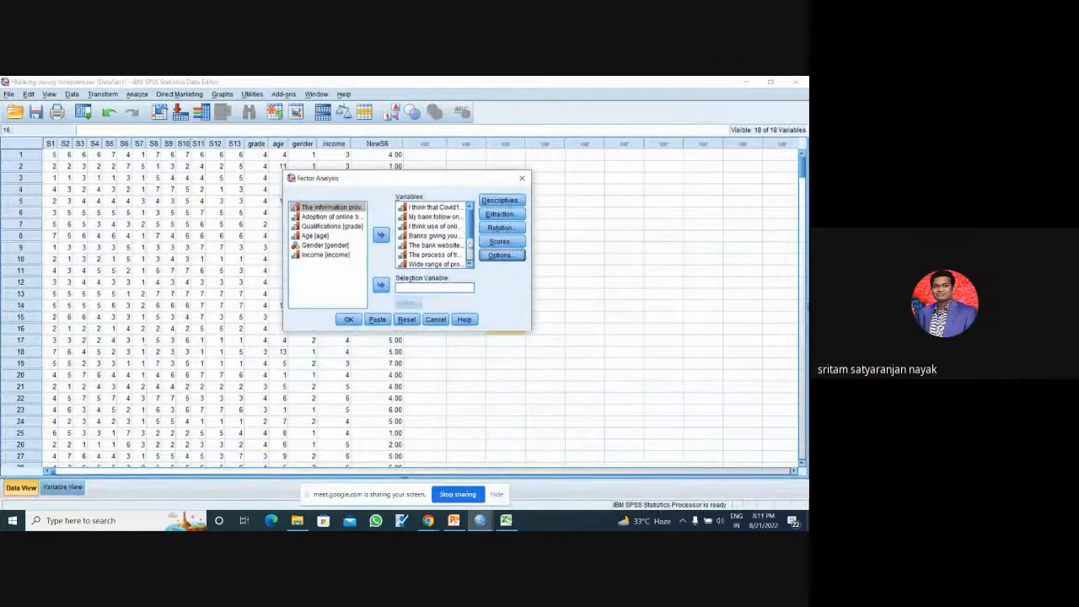
left_click(500, 241)
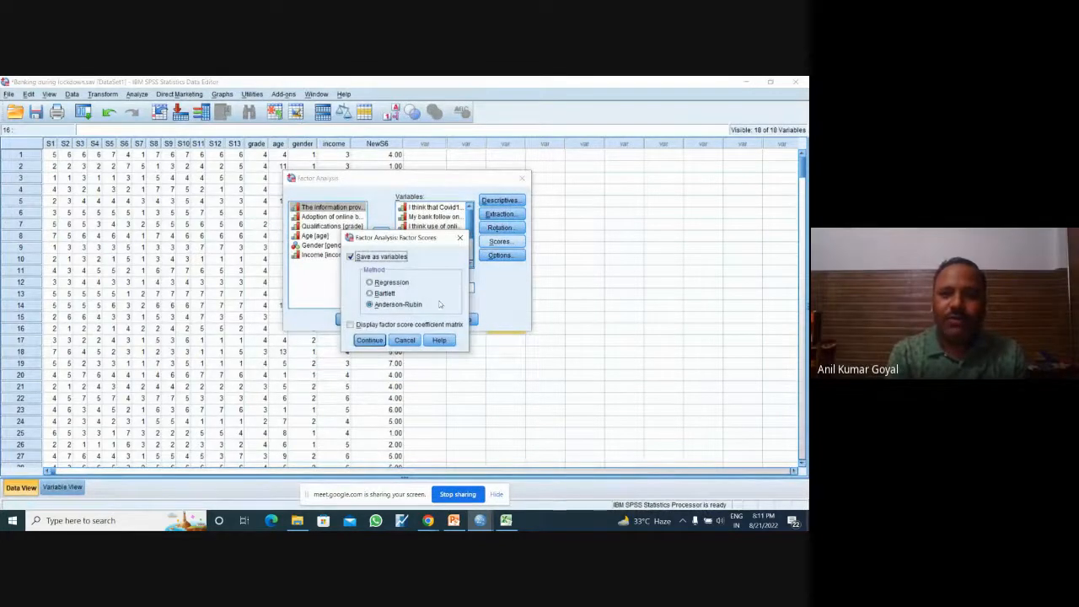
left_click(459, 238)
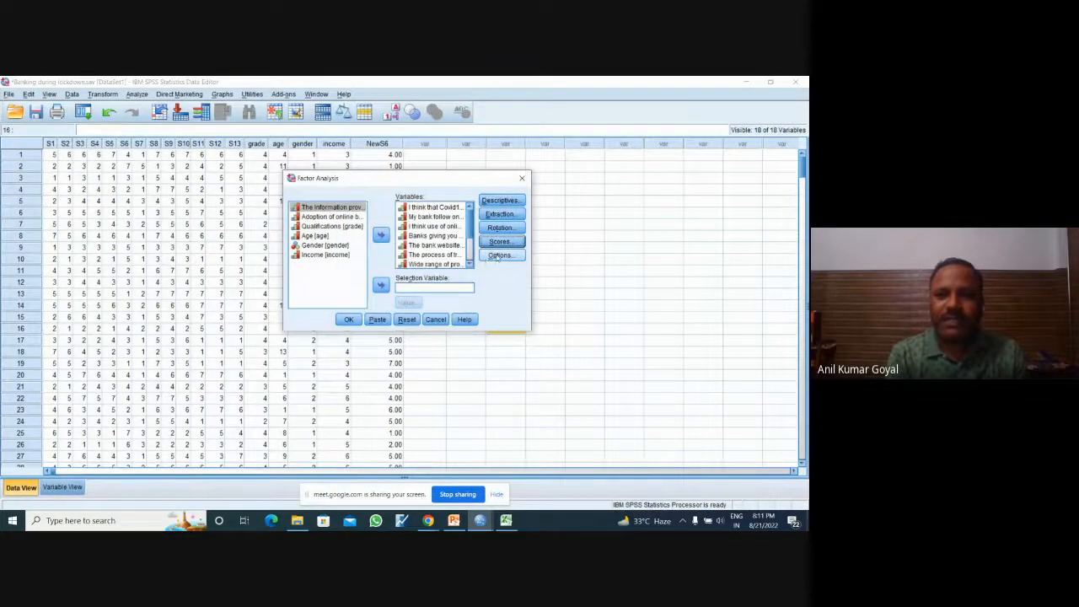
left_click(499, 255)
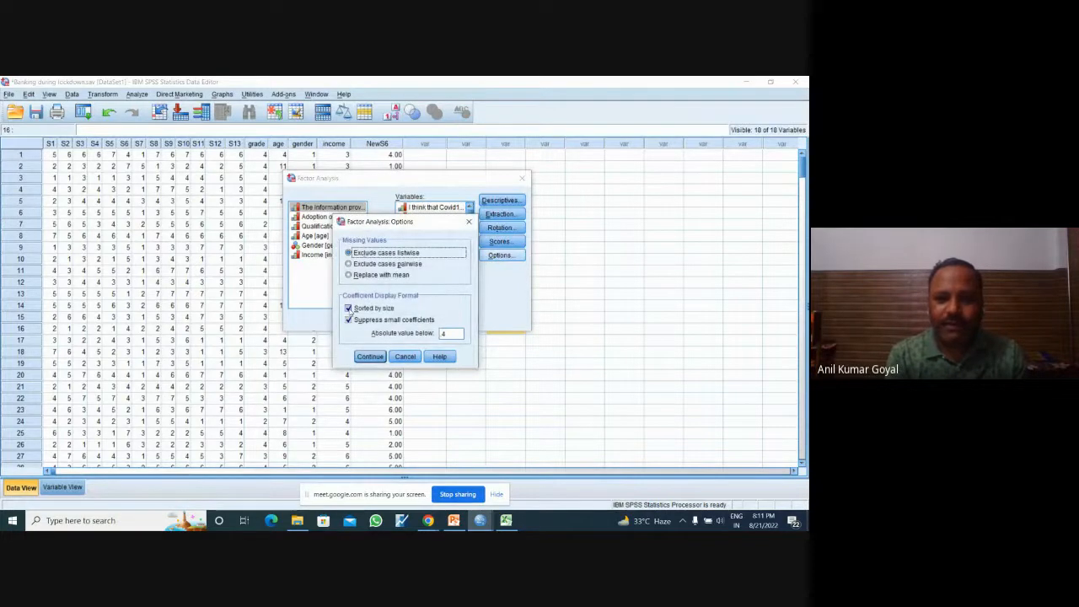
left_click(348, 320)
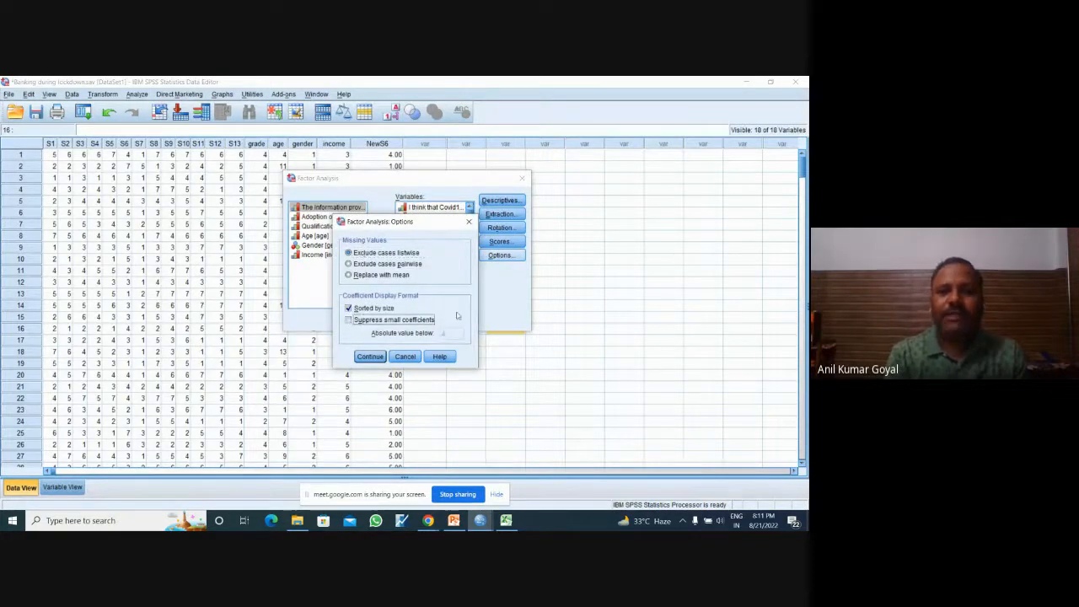
left_click(370, 356)
left_click(348, 320)
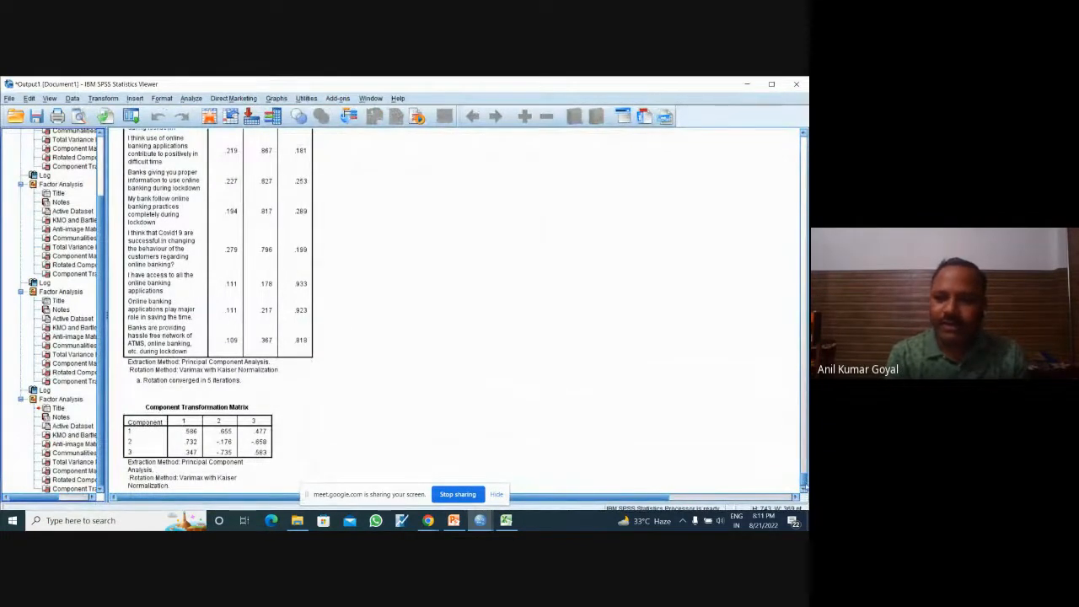
Step: Examine the new rotated component matrix with the loadings of every statement on all three components
scroll(804, 476, "up", 4)
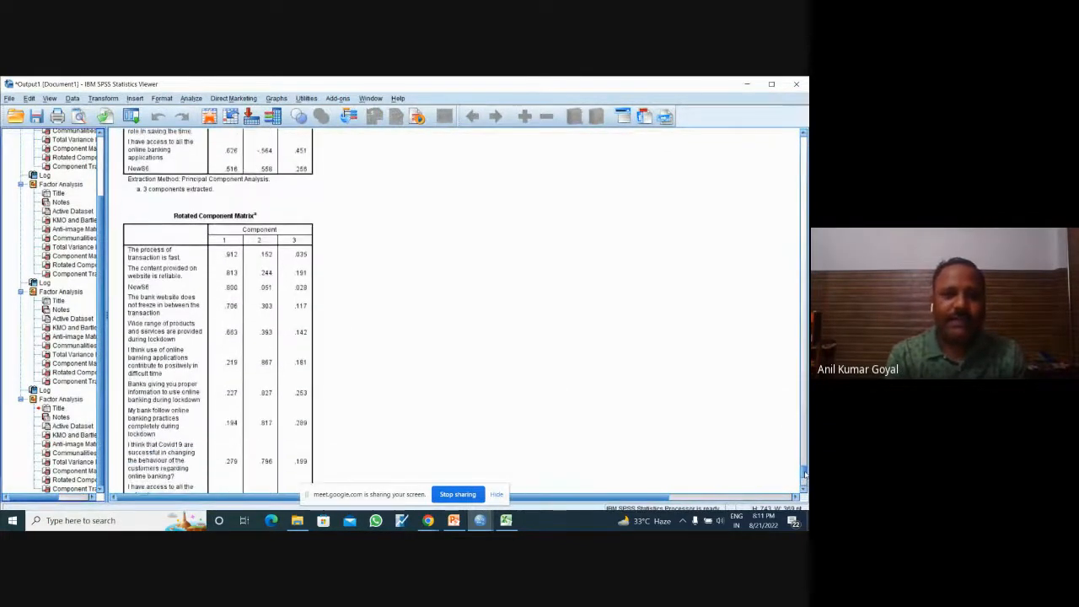
scroll(804, 476, "down", 2)
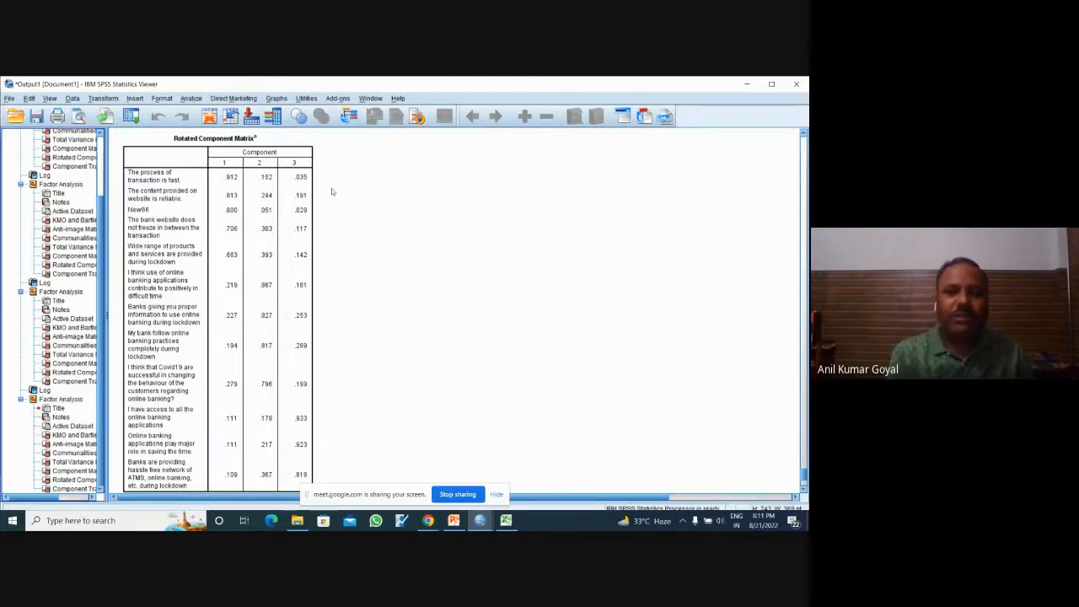
left_click(260, 210)
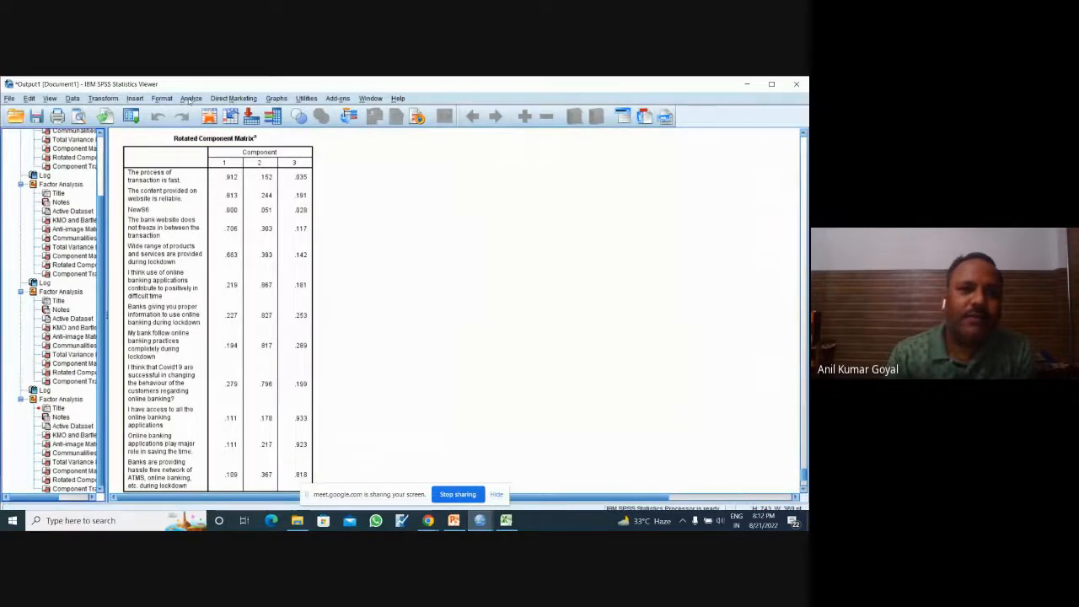
Step: Recall the factor analysis and suppress small coefficients below an absolute value of .4
left_click(130, 116)
left_click(153, 139)
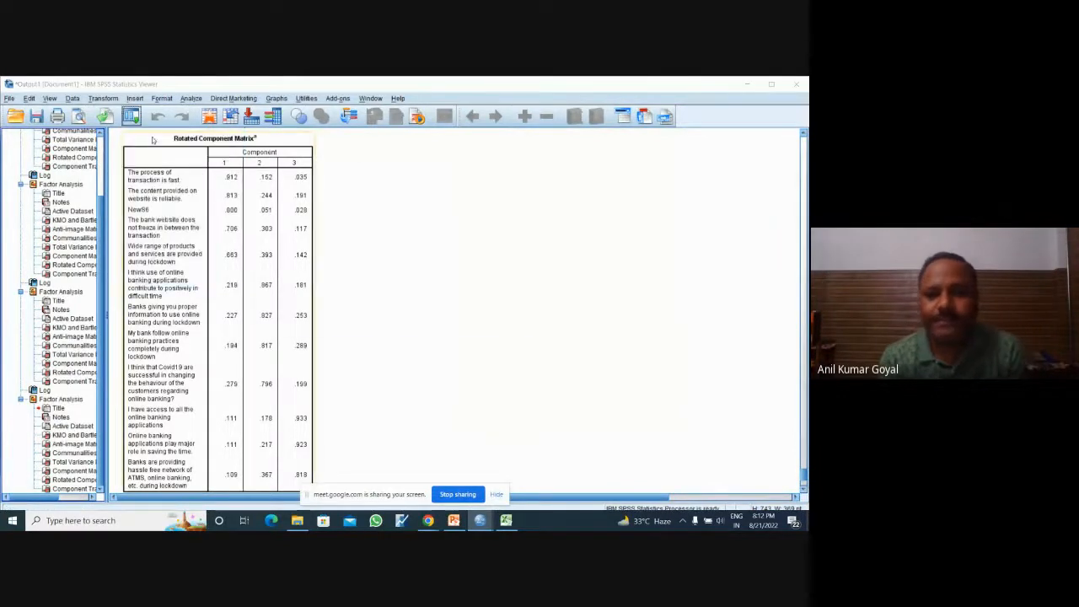
left_click(500, 254)
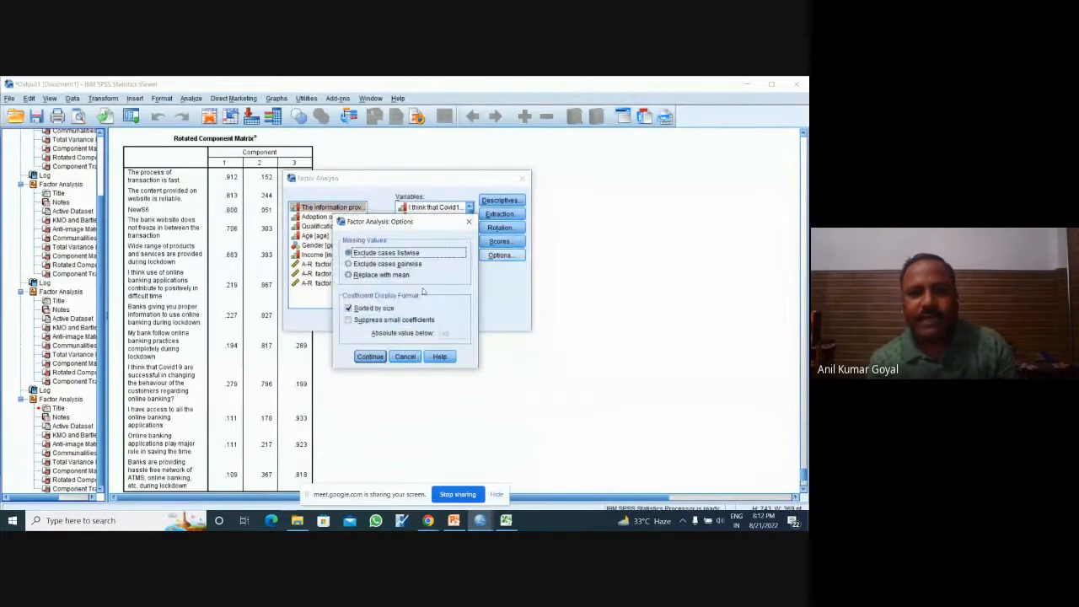
left_click(348, 319)
left_click(455, 334)
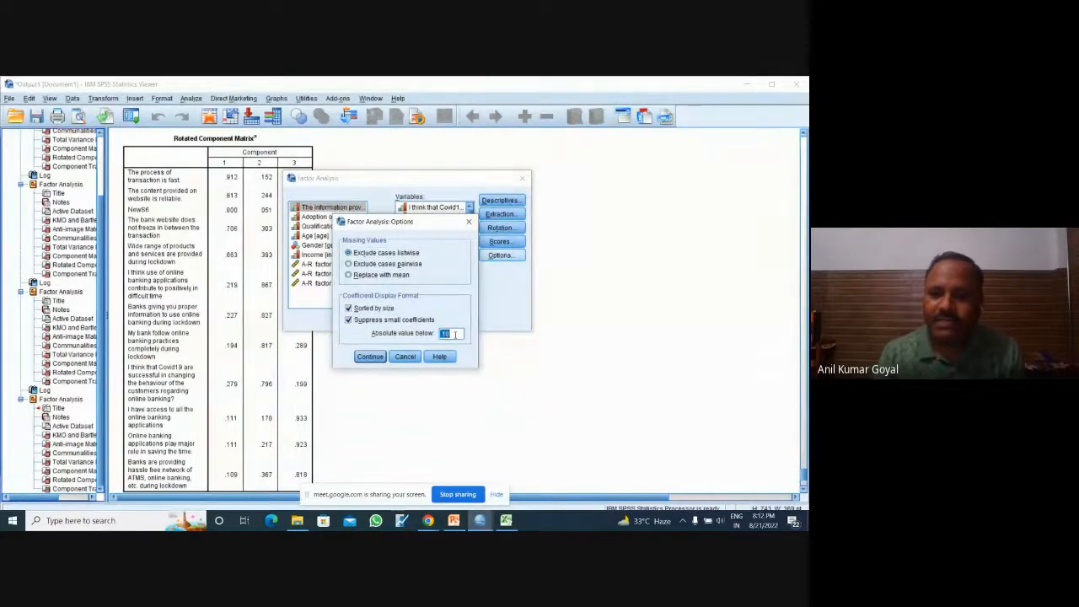
type(".4")
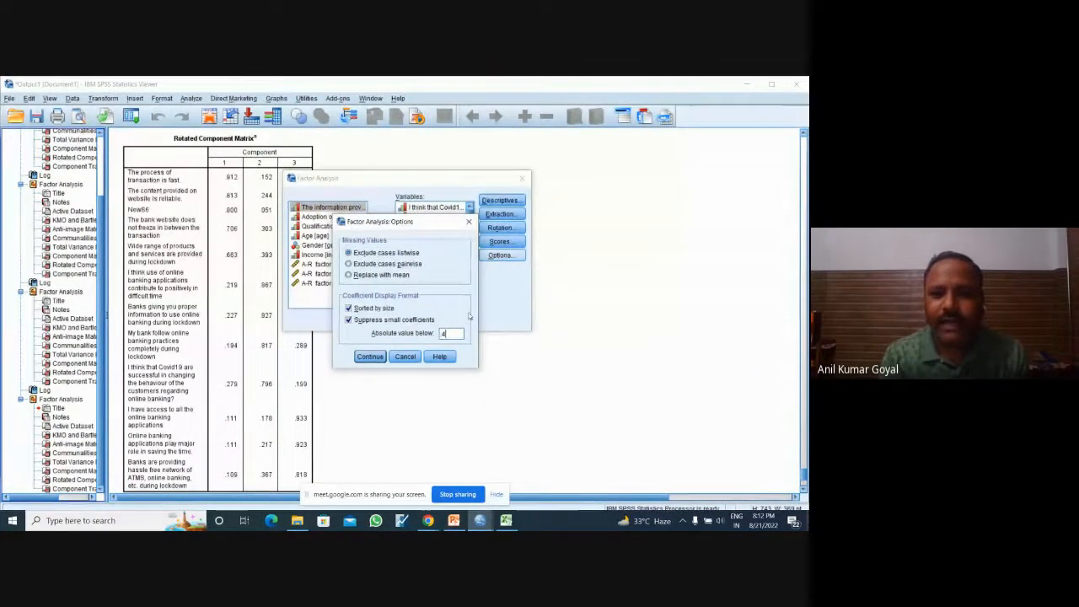
left_click(369, 358)
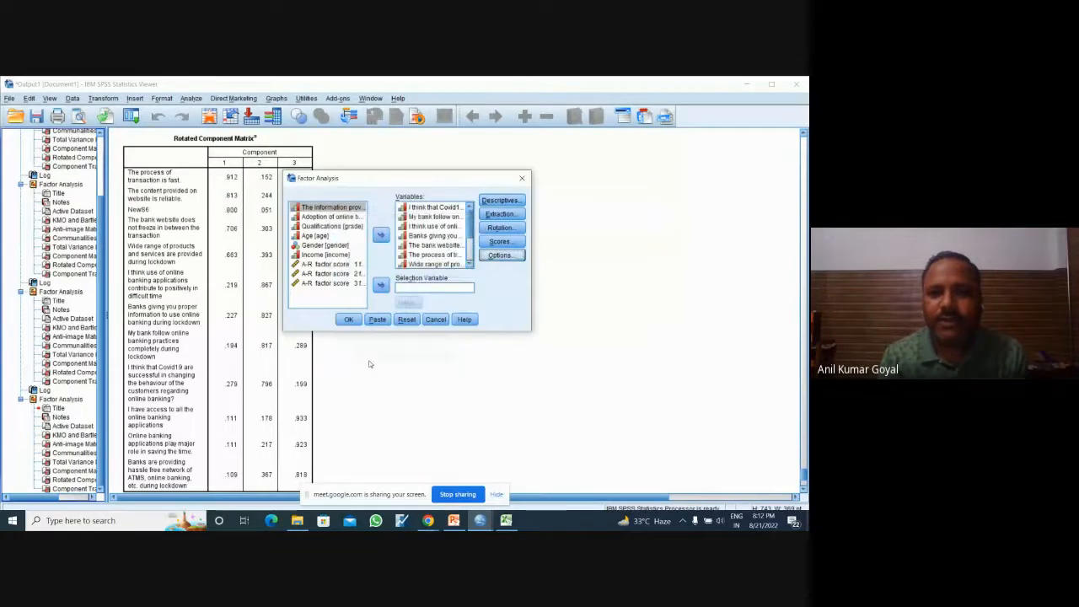
Step: Turn off saving the factor scores as variables and rerun the factor analysis
left_click(501, 243)
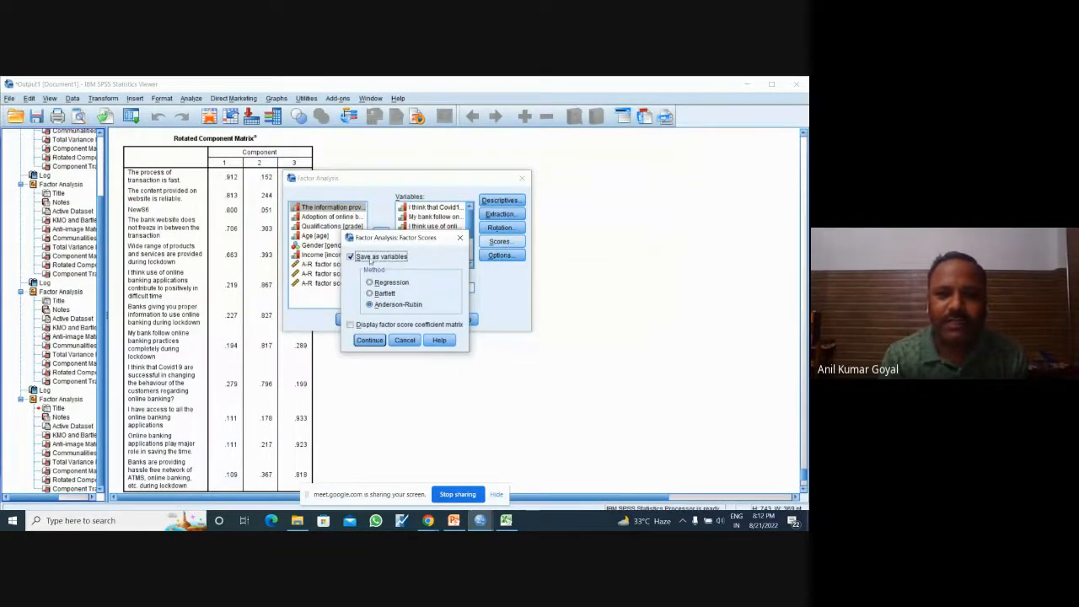
left_click(370, 258)
left_click(369, 339)
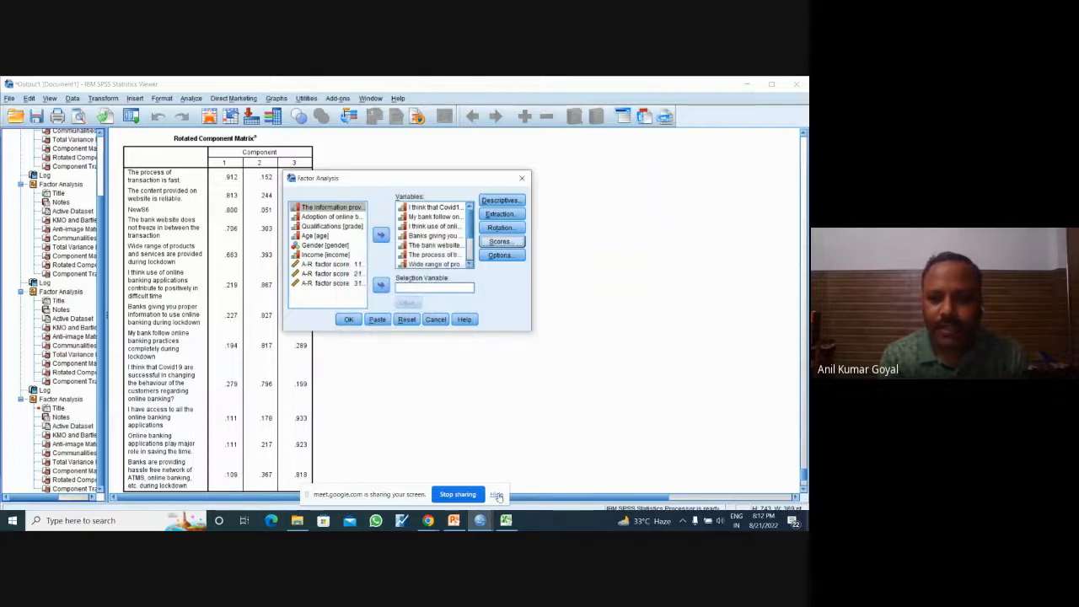
left_click(351, 320)
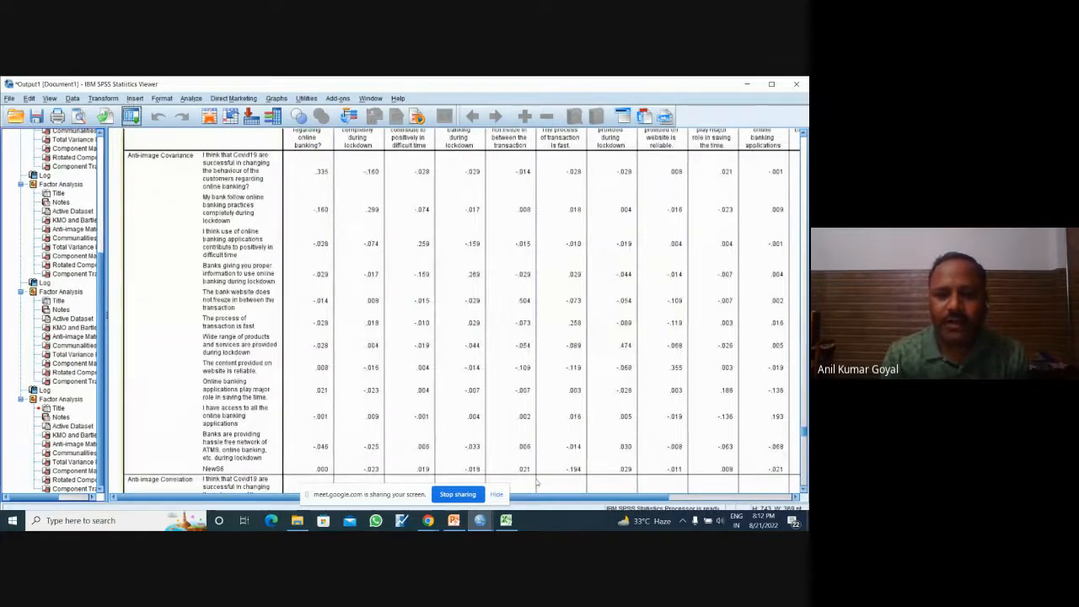
Step: Bring up the banking dataset and highlight the saved factor score columns FAC1_1 to FAC3_1
mouse_move(481, 520)
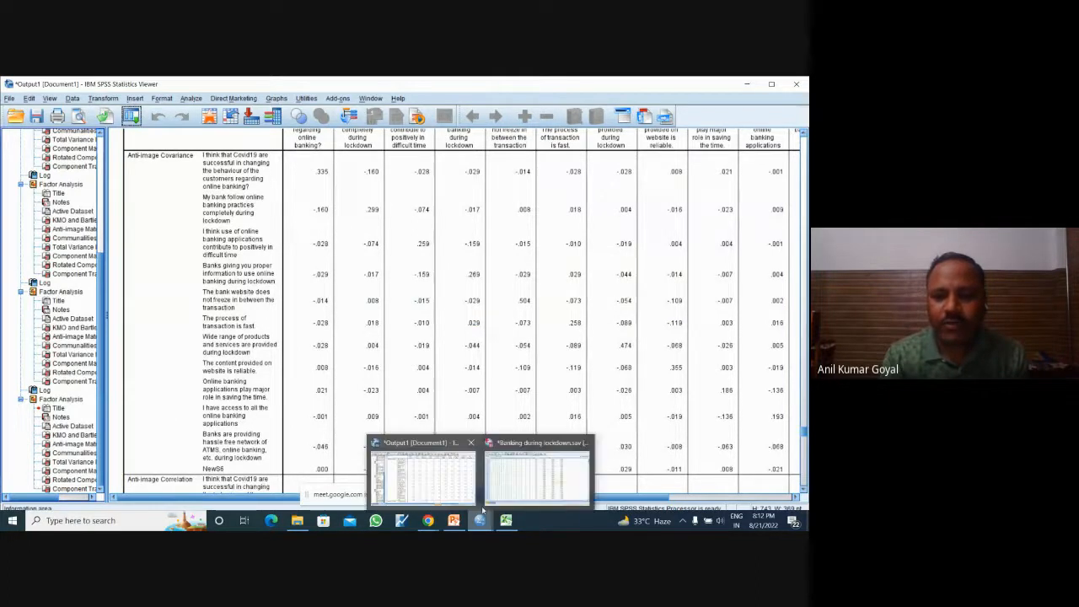
left_click(534, 477)
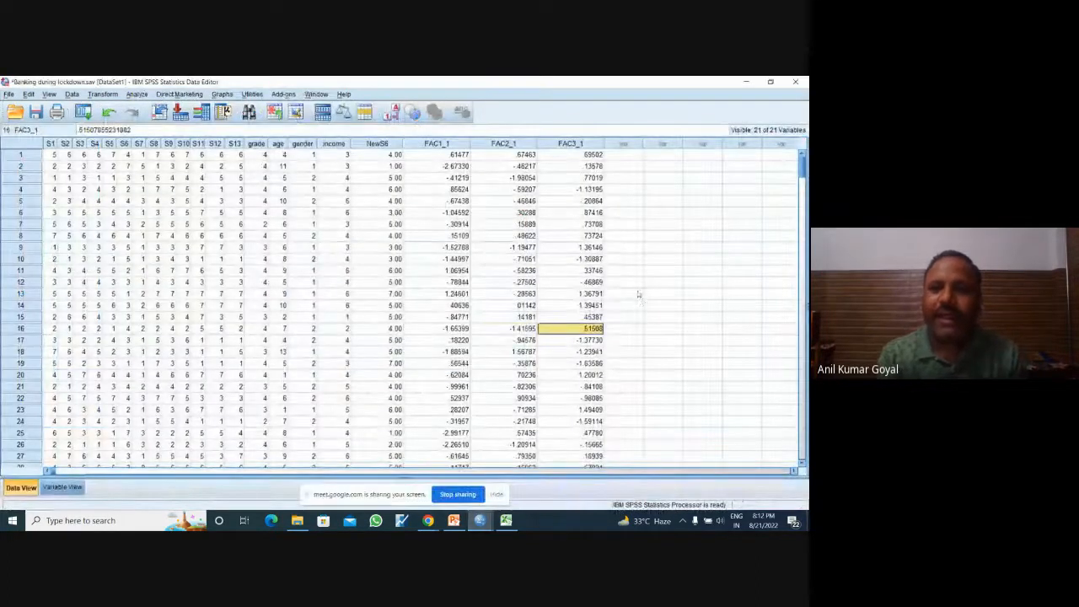
left_click(630, 294)
left_click_drag(438, 143, 571, 143)
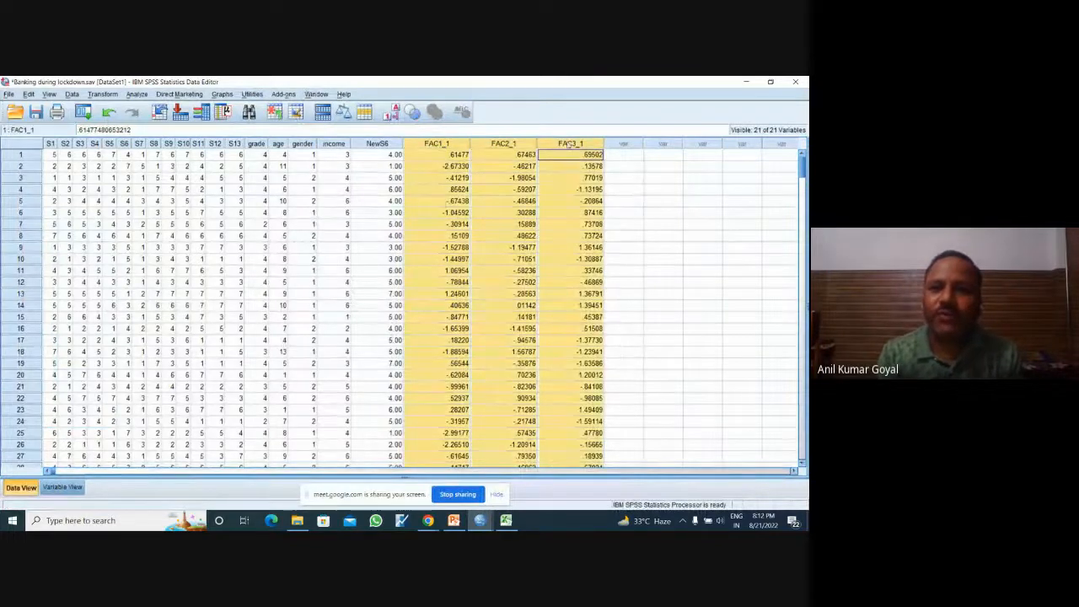
Step: Examine the variable definitions and labels of the factor scores FAC1_1, FAC2_1 and FAC3_1
left_click(60, 487)
left_click_drag(84, 353, 84, 372)
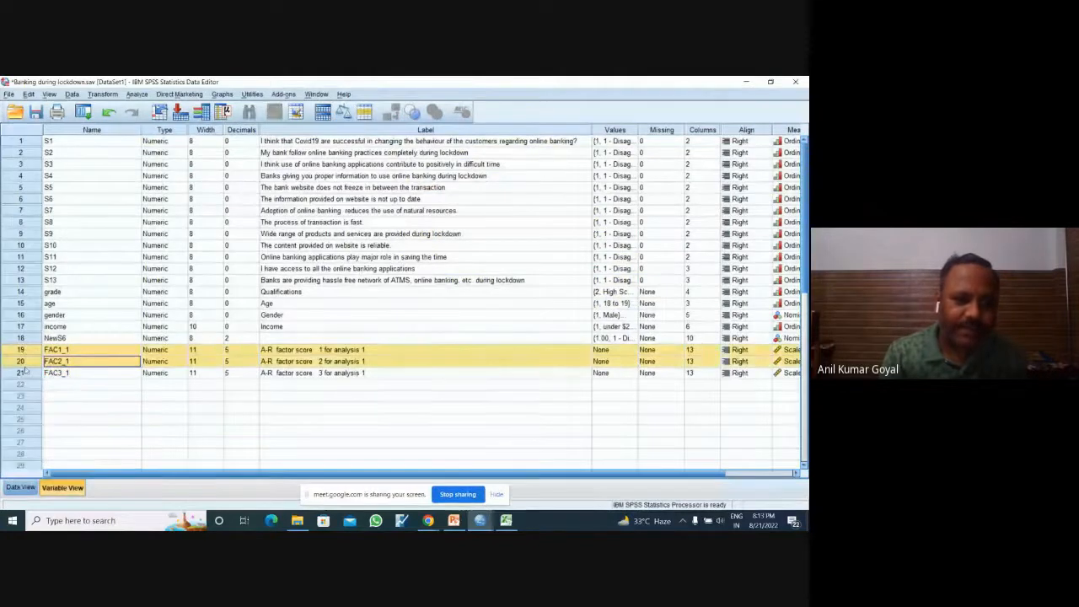
left_click(107, 397)
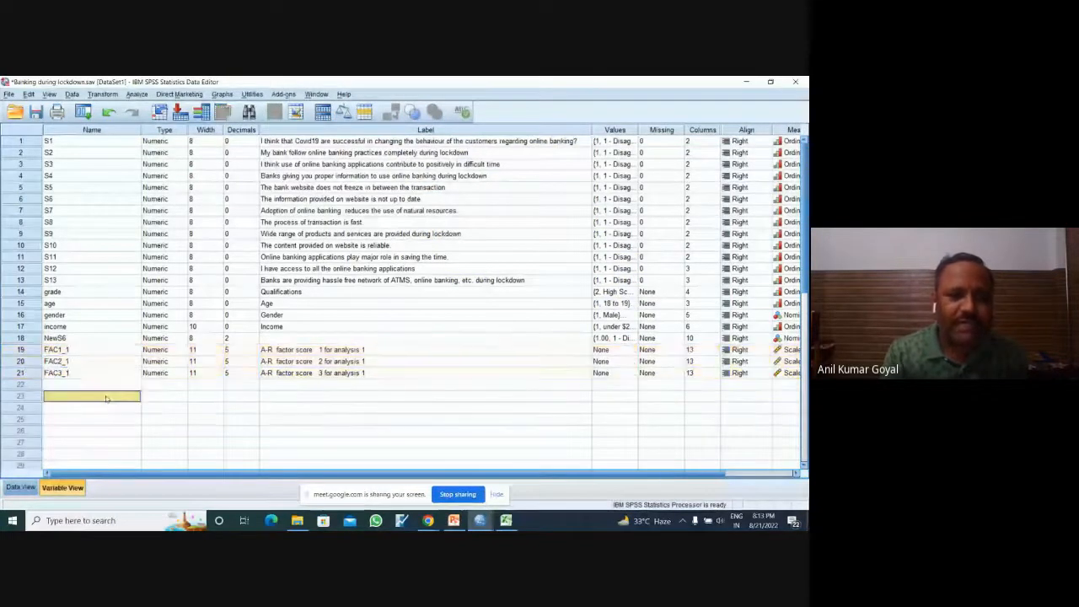
left_click(120, 351)
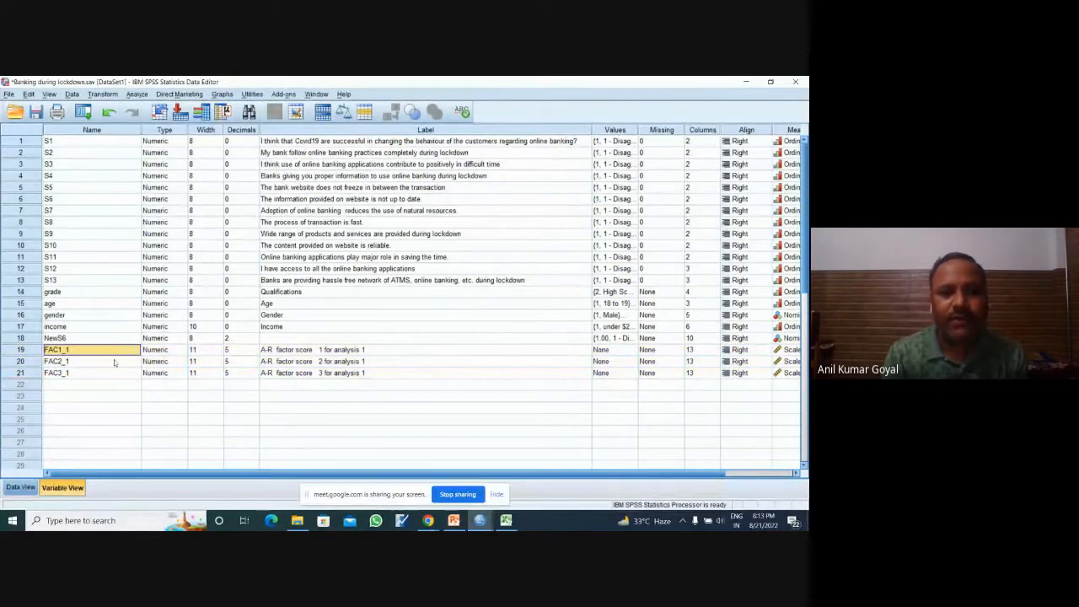
left_click(115, 362)
left_click(113, 374)
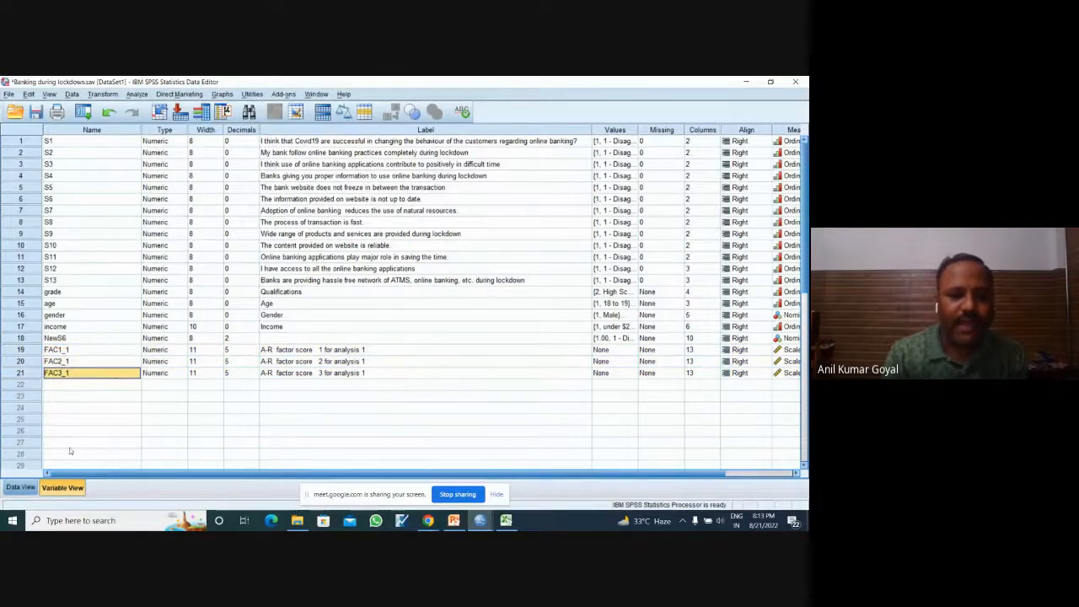
Step: Return to the case data and inspect the three factor score columns one by one and together
left_click(20, 487)
left_click(663, 252)
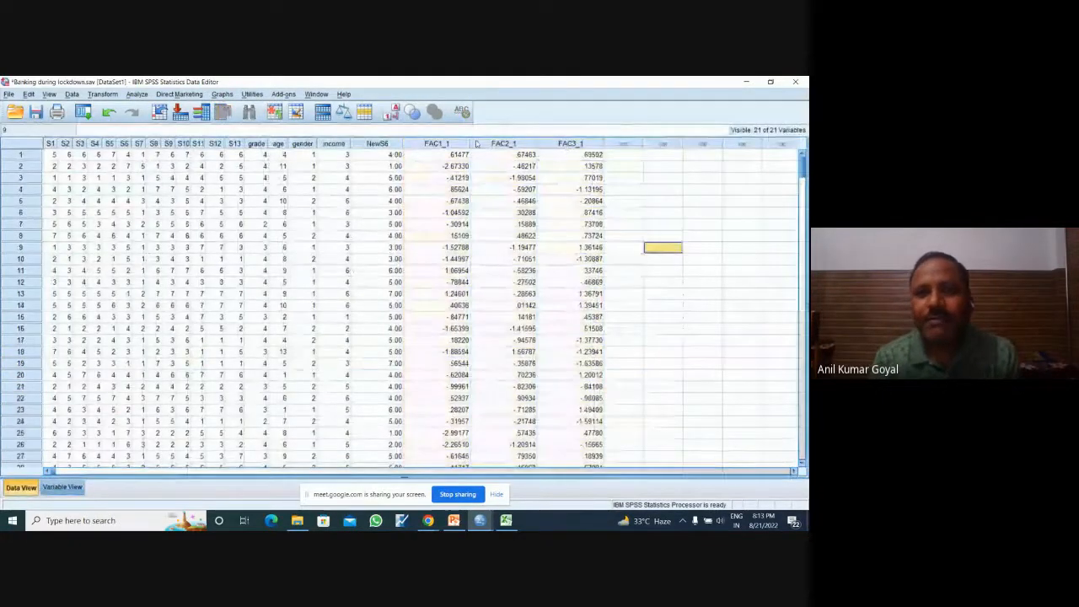
left_click(437, 144)
left_click(503, 143)
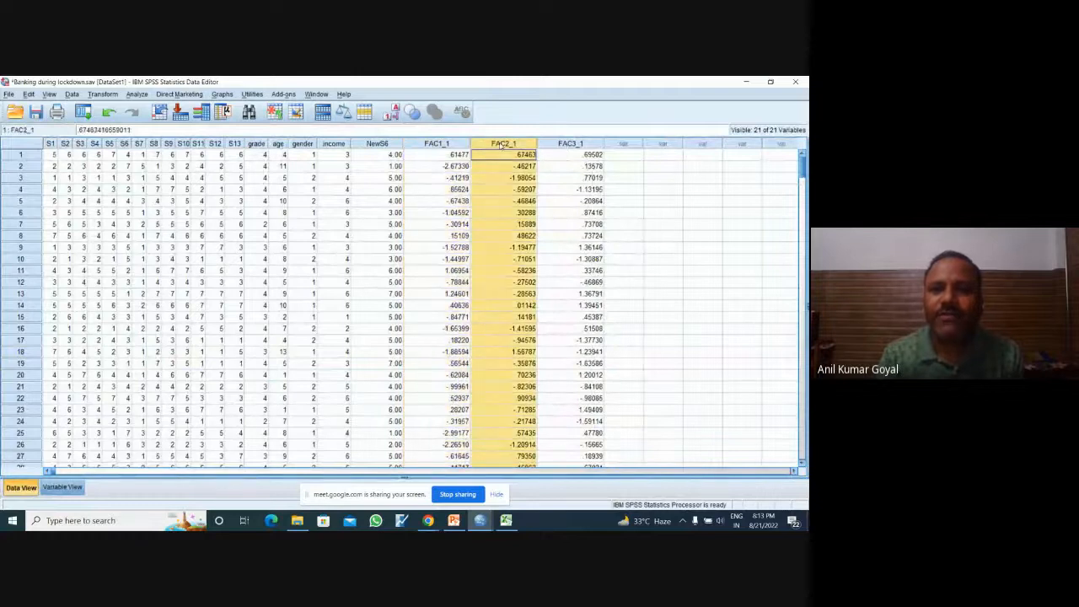
left_click(570, 144)
left_click_drag(454, 145, 564, 143)
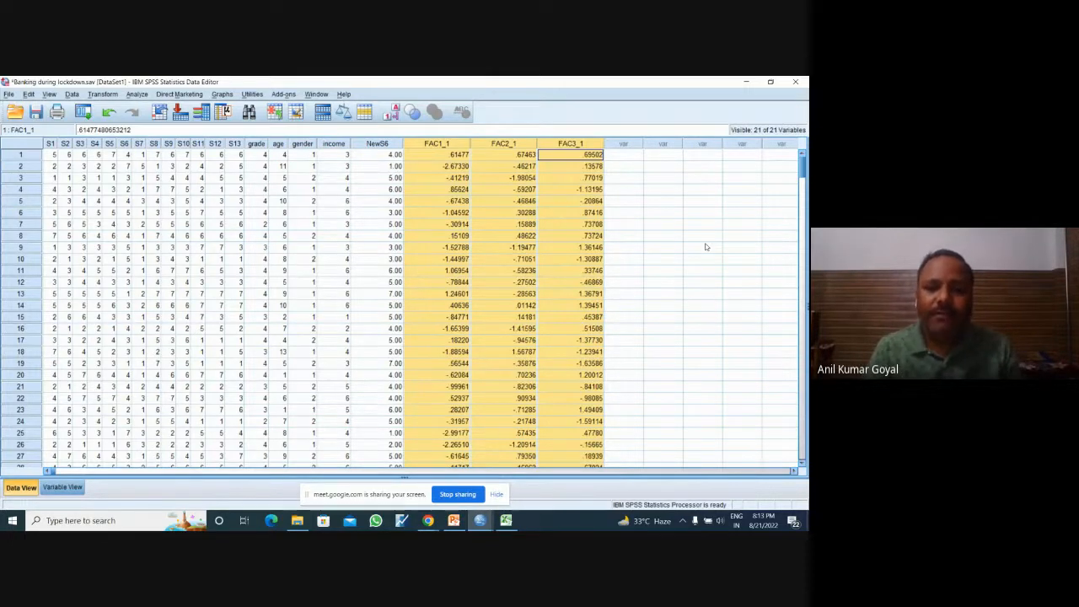
Step: Switch to the Google Meet call in Chrome, and return to the banking dataset in SPSS
mouse_move(429, 521)
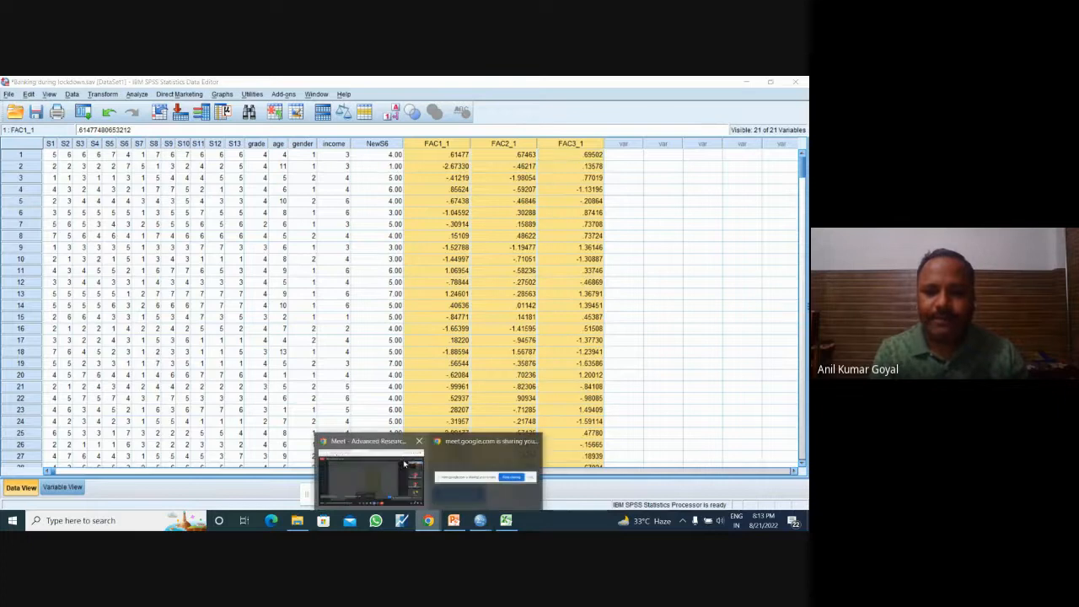
left_click(403, 468)
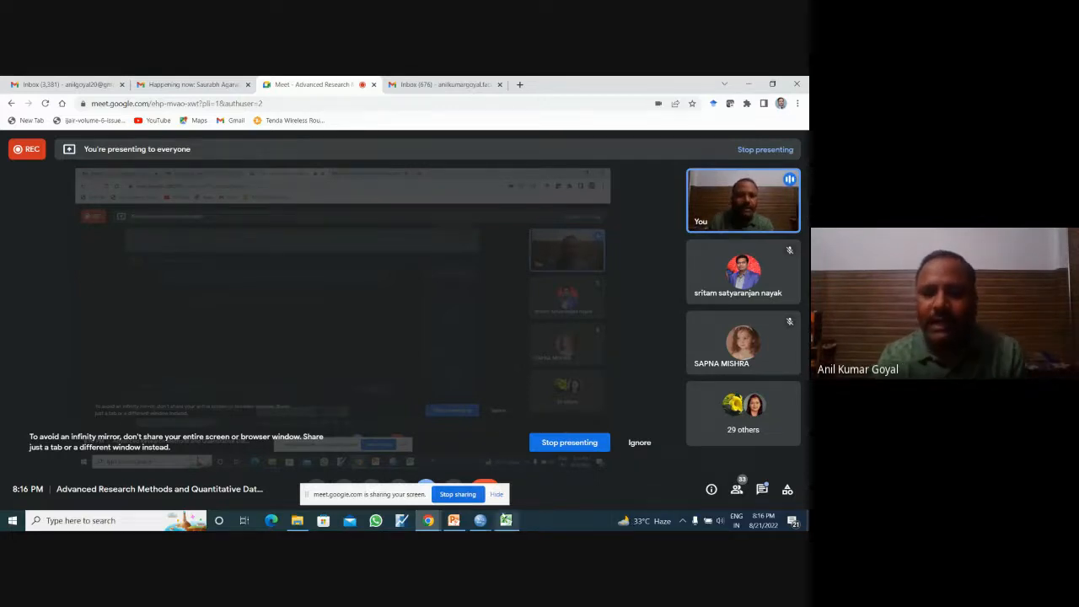
mouse_move(480, 520)
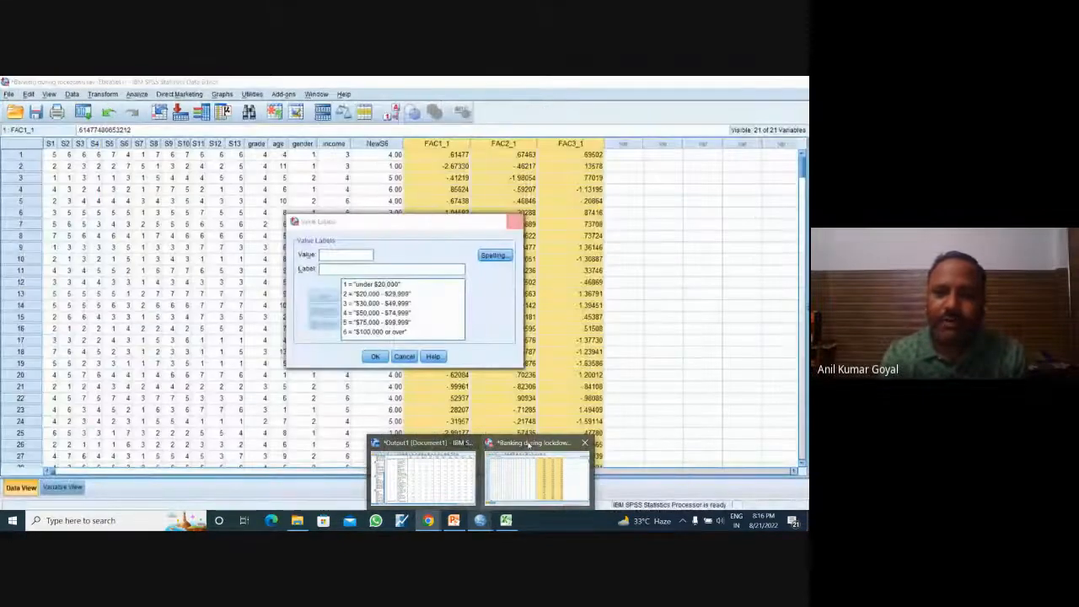
left_click(506, 446)
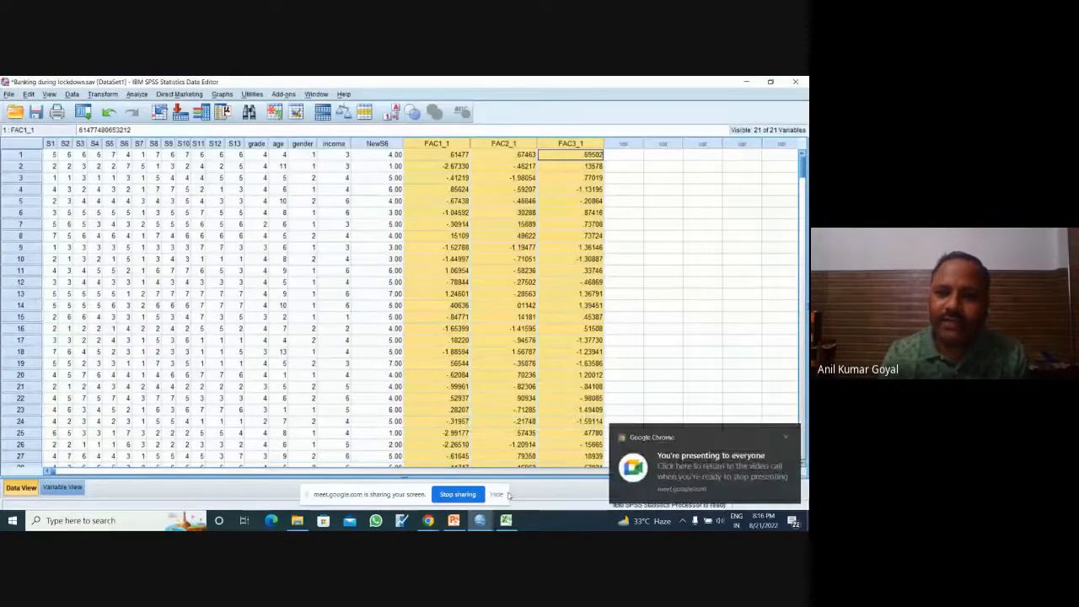
mouse_move(479, 520)
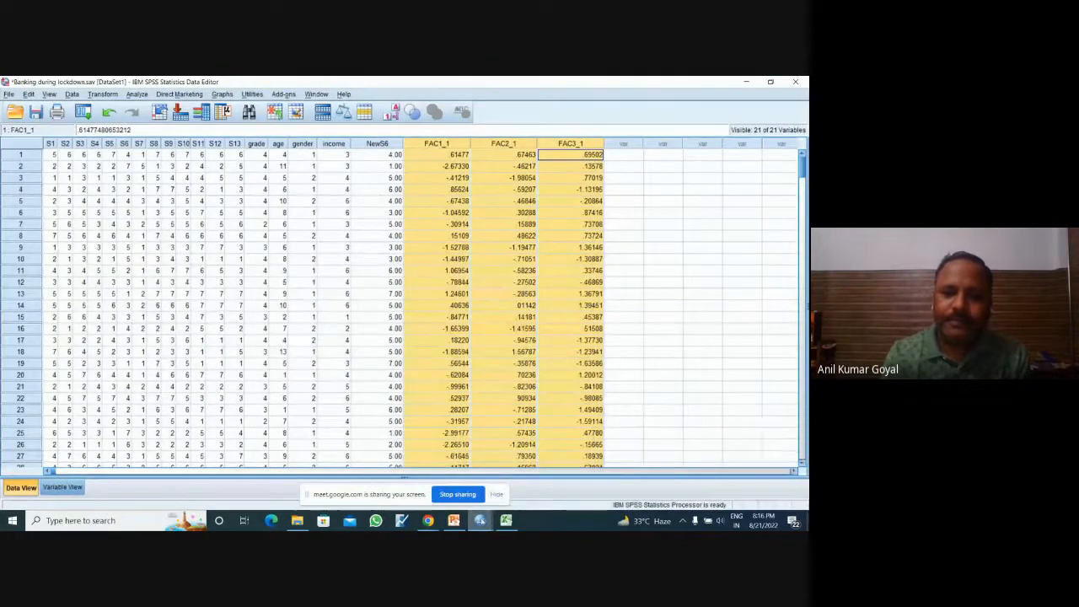
Step: Glance at the anti-image matrices in the factor analysis output and return to the banking case data
left_click(422, 472)
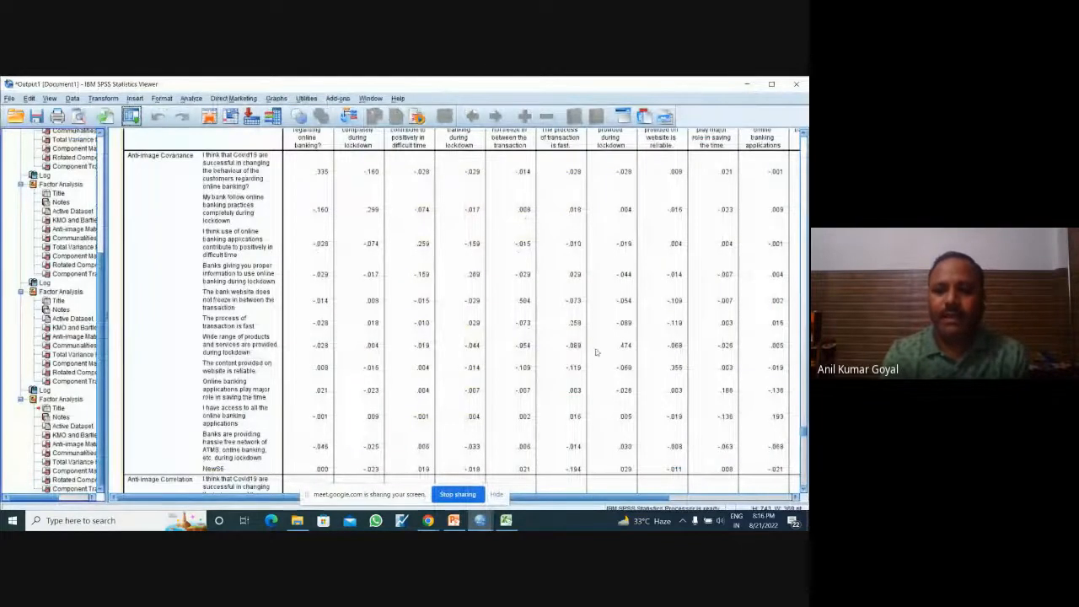
mouse_move(480, 520)
left_click(516, 483)
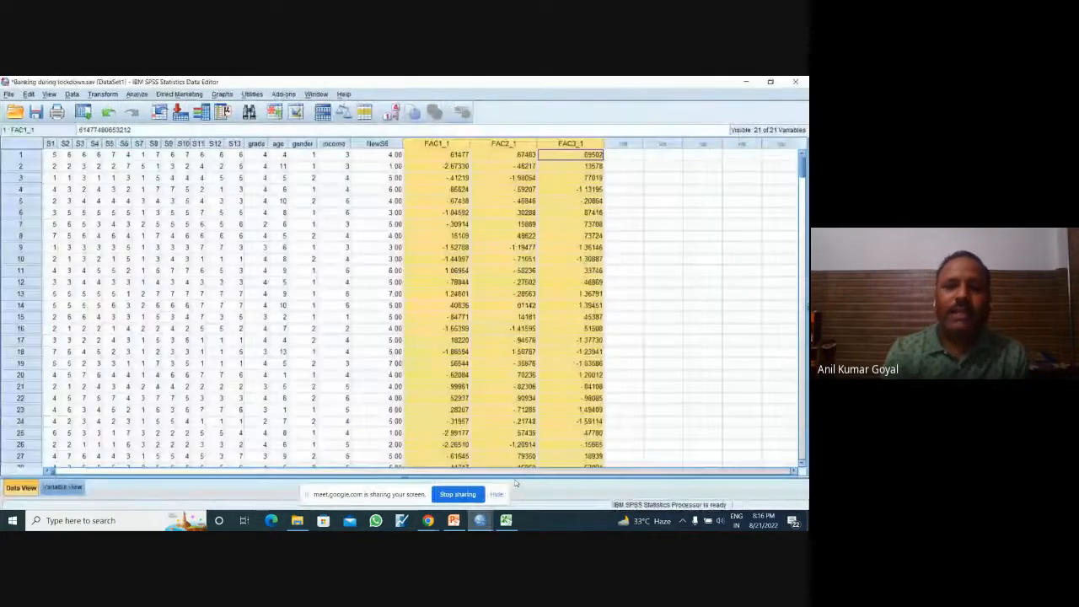
left_click(663, 224)
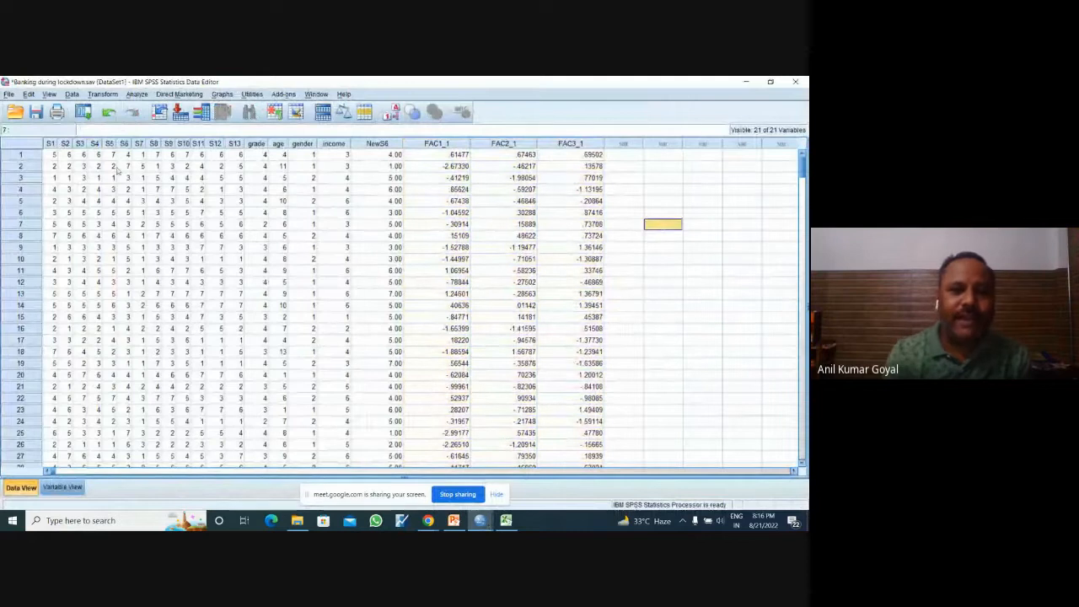
Step: Start a Frequencies analysis and add all statements plus Qualifications, Age, Gender and Income, leaving out NewS6 and the three factor scores
left_click(140, 96)
mouse_move(171, 120)
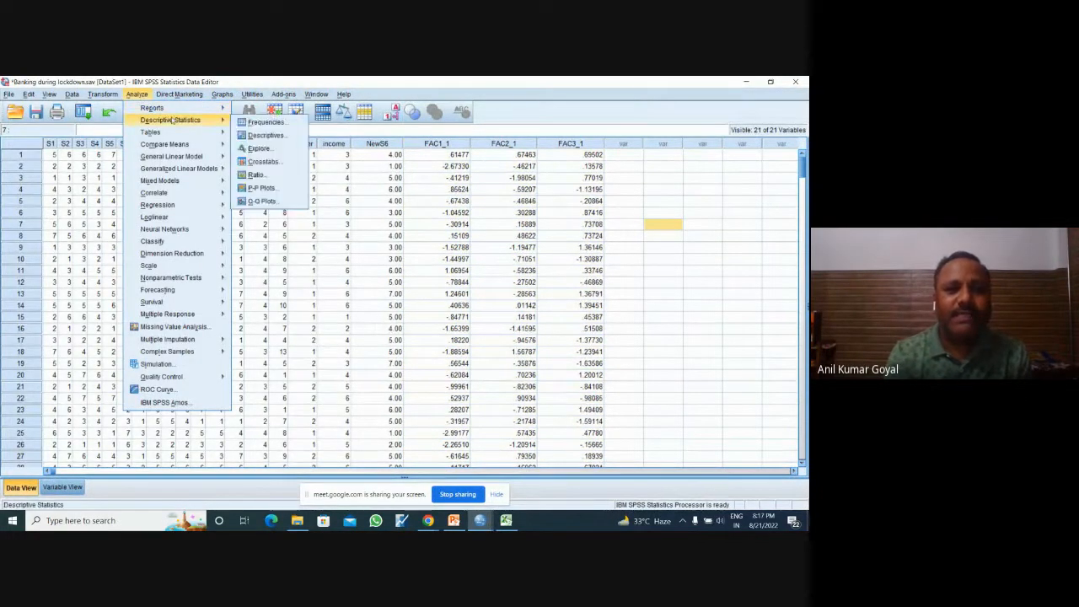
left_click(258, 123)
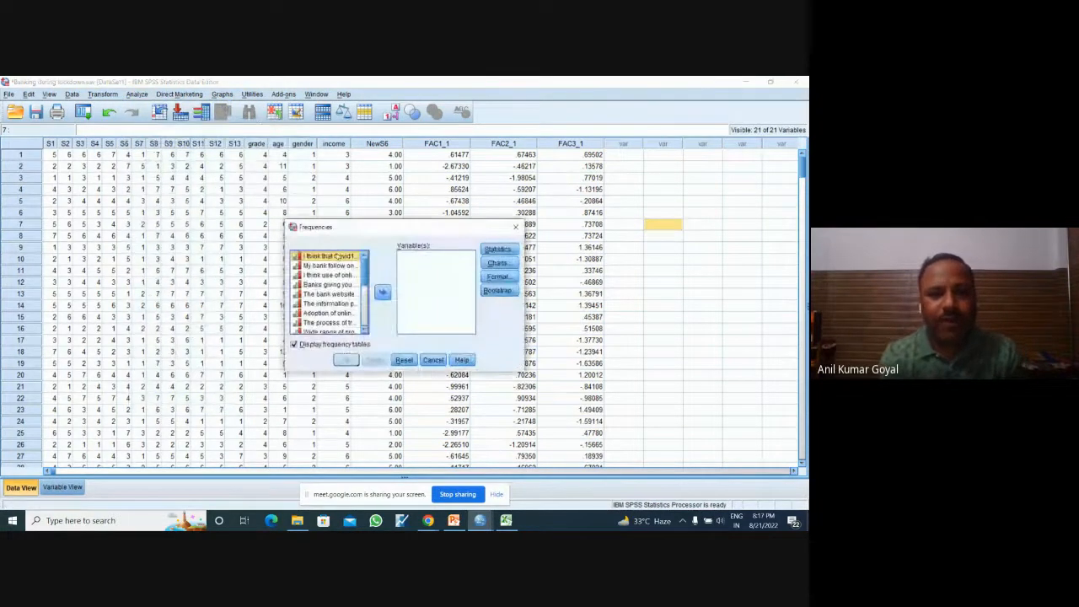
key("shift+Down")
key("shift+Down")
key("shift+Down")
key("shift+Down")
key("shift+Down")
key("shift+Down")
key("shift+Down")
key("shift+Down")
key("shift+Down")
key("shift+Down")
key("shift+Down")
key("shift+Down")
key("shift+Down")
key("shift+Down")
key("shift+Down")
key("shift+Down")
key("shift+Down")
key("shift+Down")
key("shift+Down")
key("shift+Down")
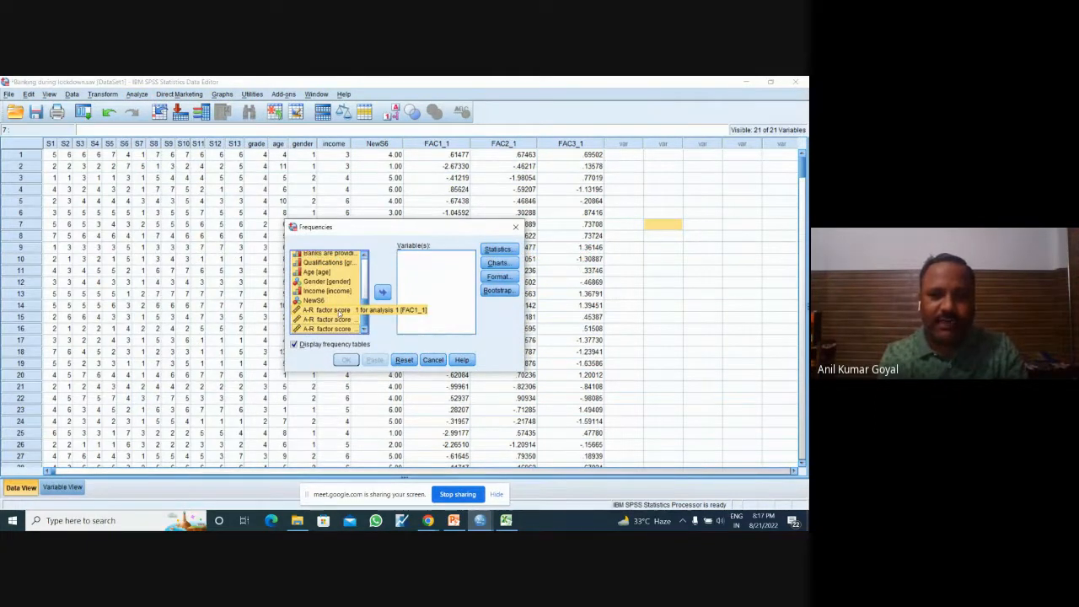
left_click(340, 312, "ctrl")
left_click(338, 322, "ctrl")
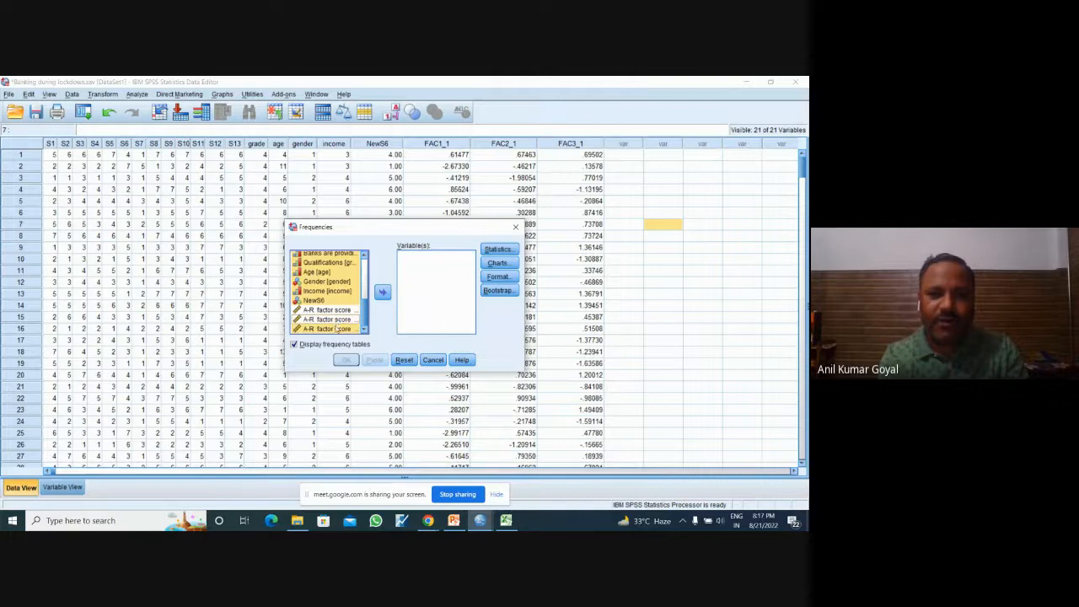
left_click(338, 328, "ctrl")
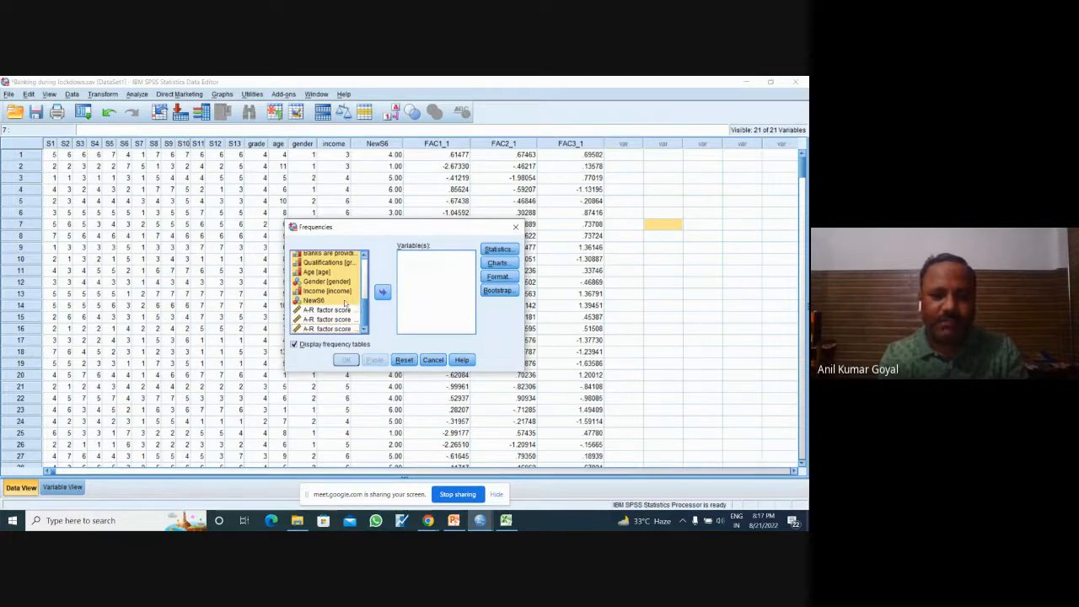
left_click(345, 302, "ctrl")
left_click(382, 293)
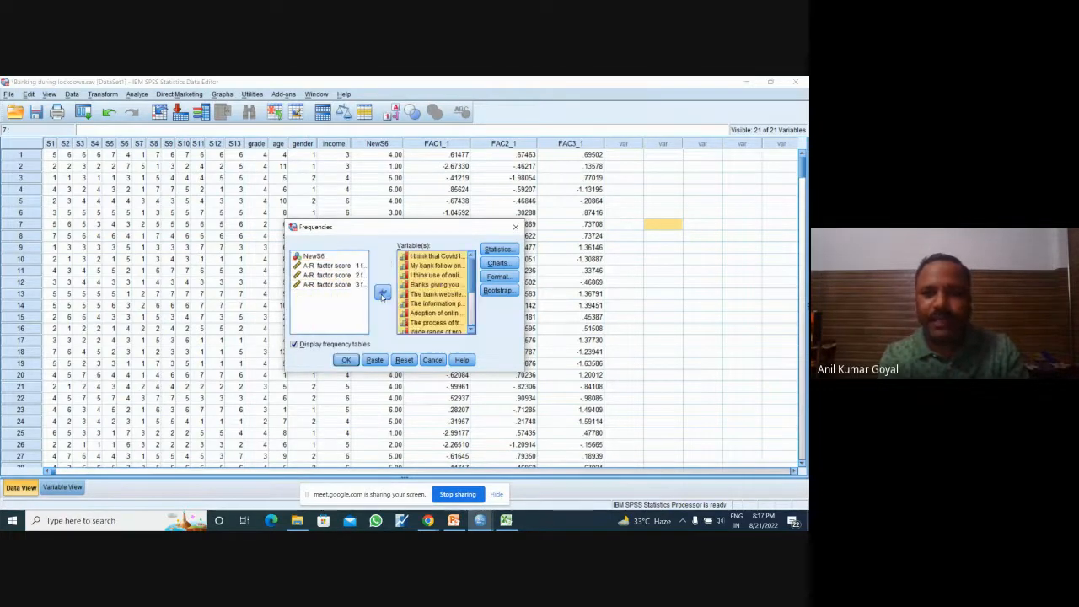
Step: Request the Mean and Median as statistics for the frequency analysis
left_click(498, 249)
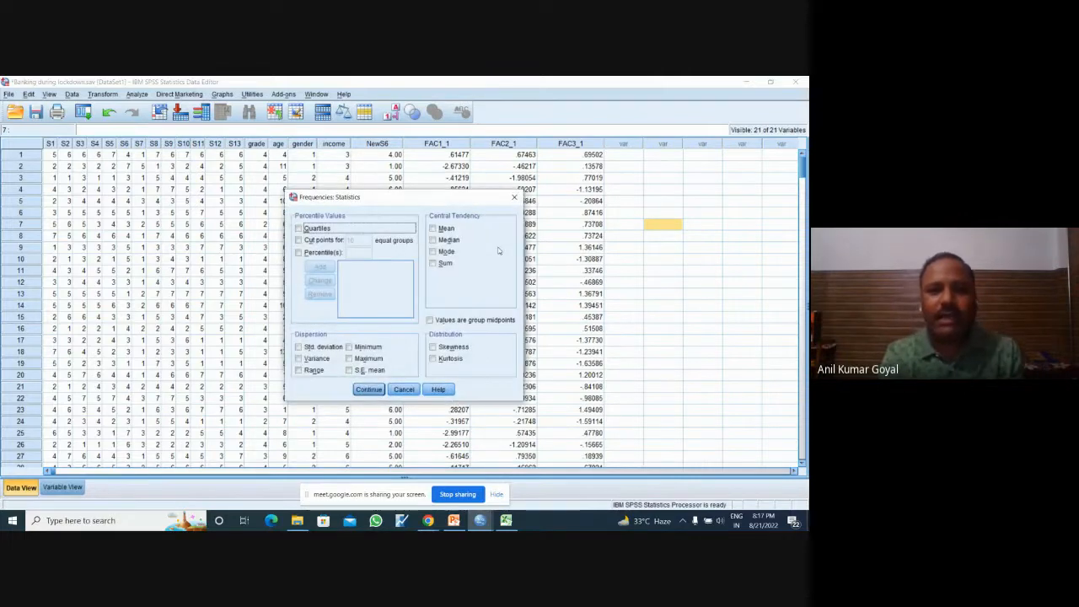
left_click(433, 228)
left_click(432, 240)
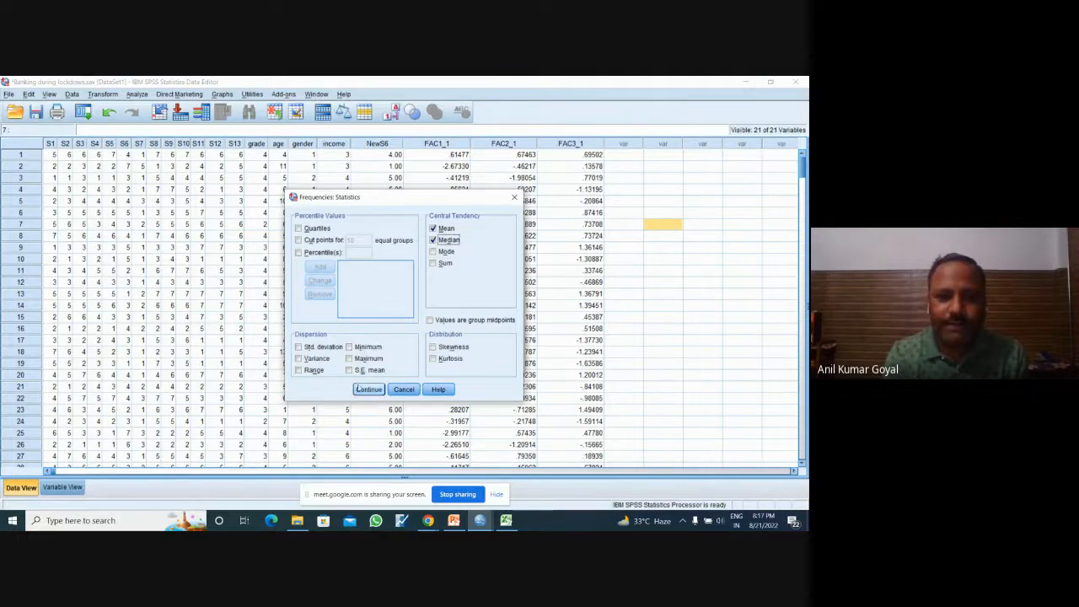
left_click(362, 389)
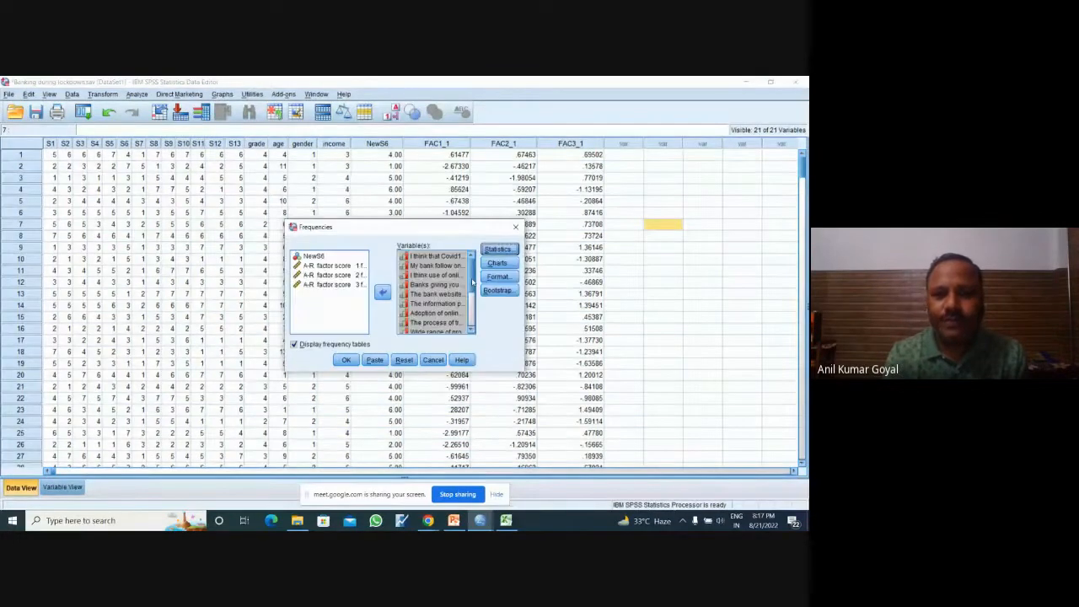
Step: Keep the chart type at None, recheck the chosen statistics, and run the frequency analysis with frequency tables displayed
left_click(497, 263)
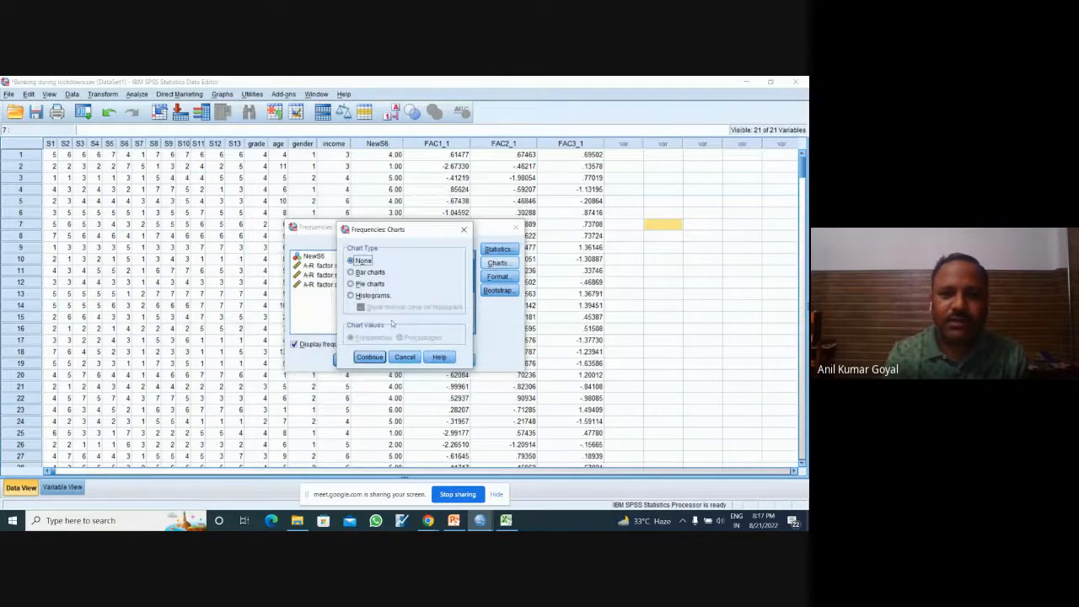
left_click(369, 358)
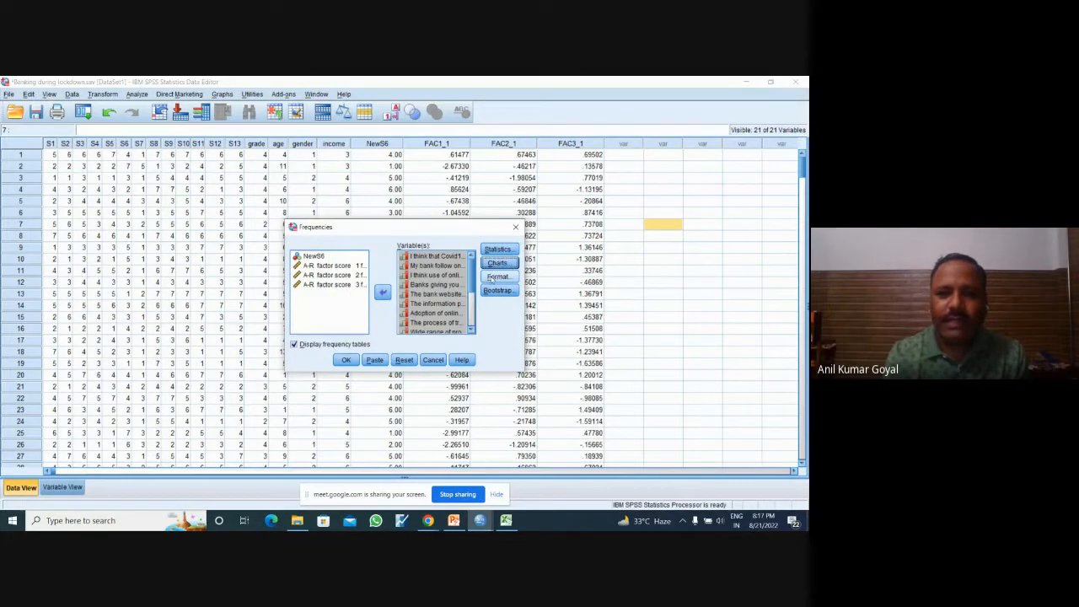
left_click(499, 250)
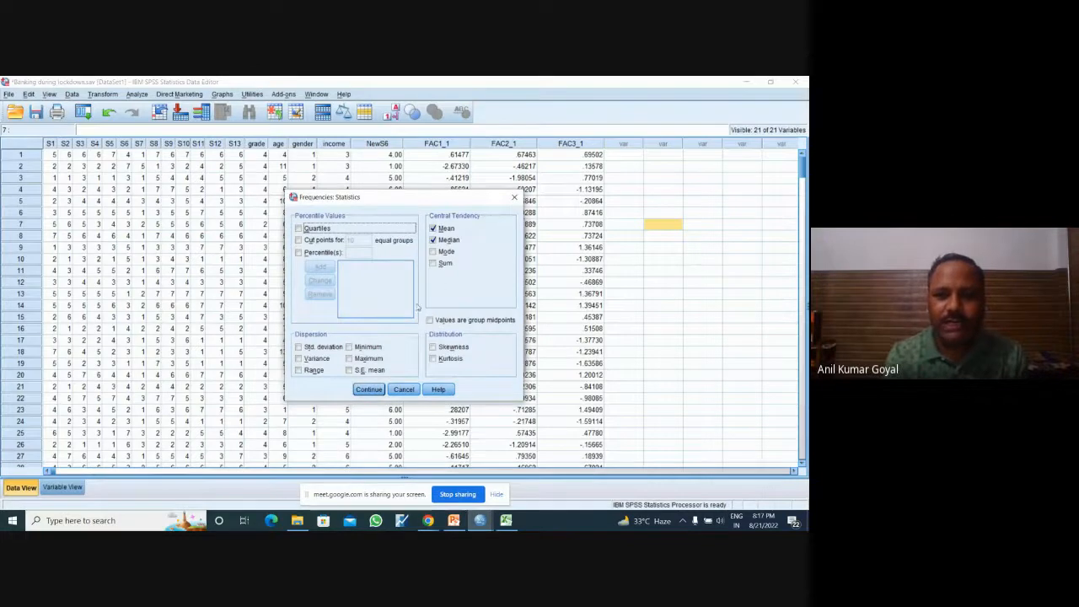
left_click(369, 389)
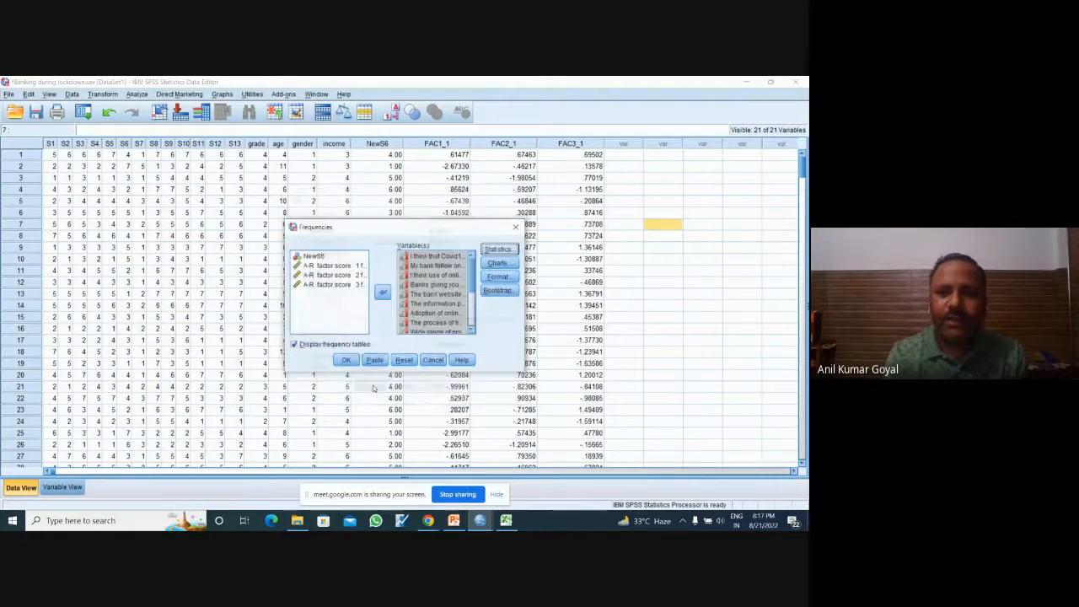
left_click(346, 360)
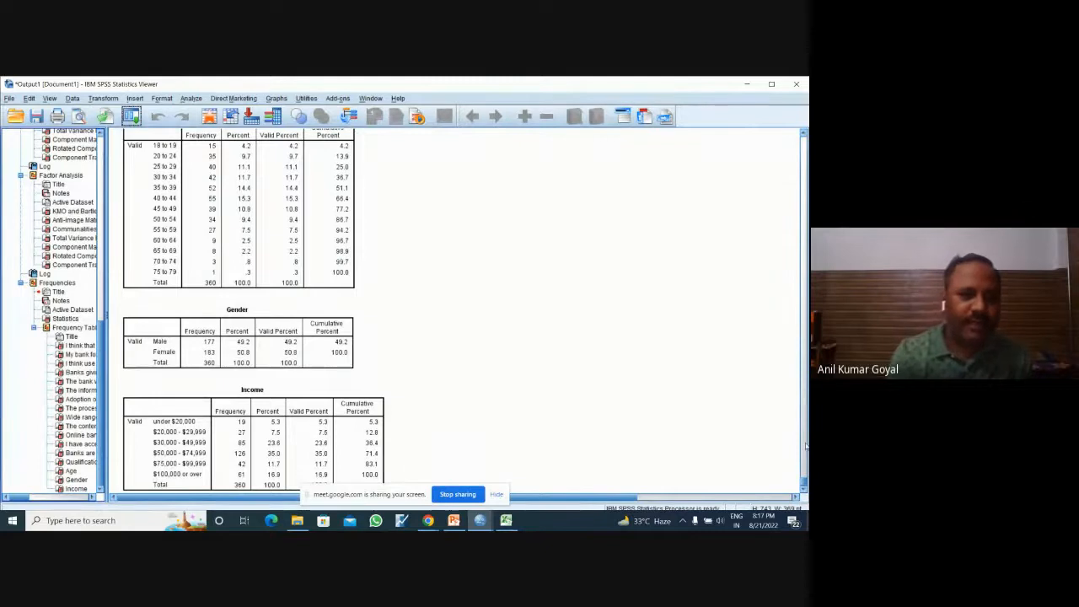
Step: Transpose the Statistics table of the Frequencies output so the variables form rows and N, Mean and Median form columns
left_click(90, 328)
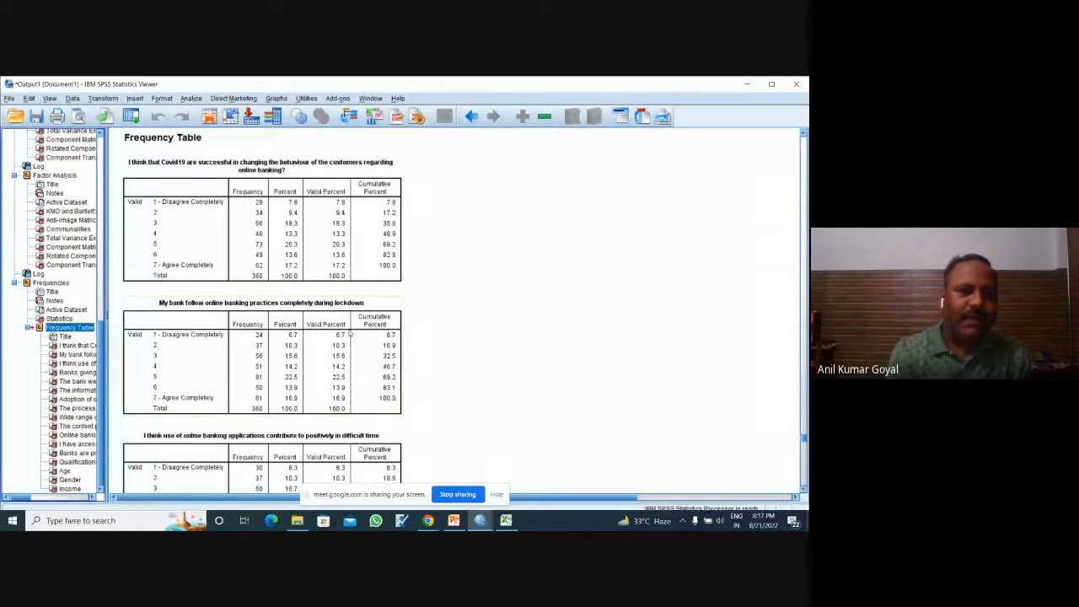
left_click(52, 283)
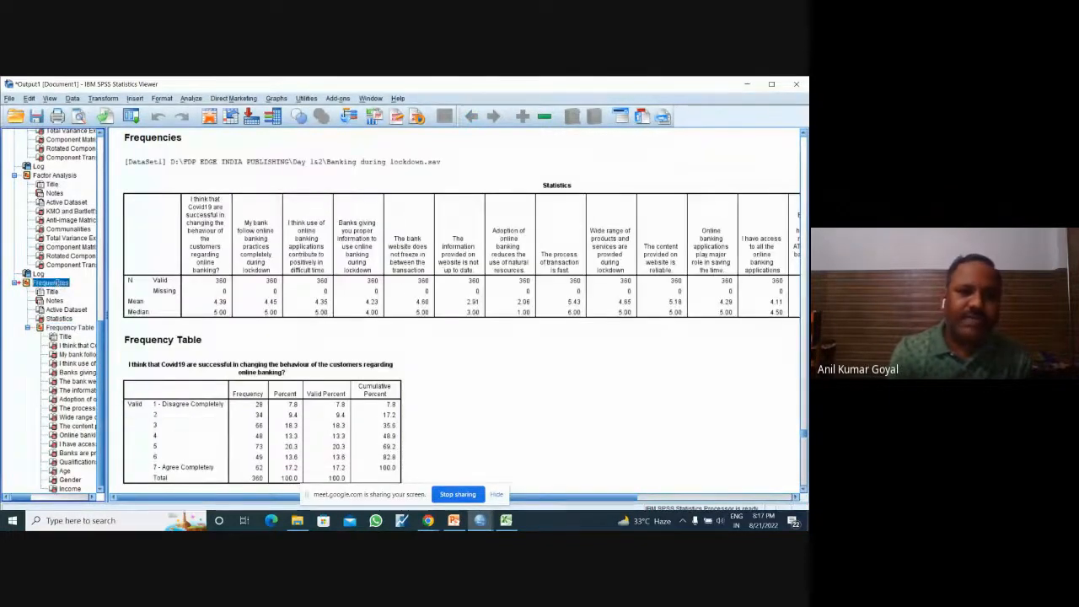
left_click(483, 241)
double_click(483, 241)
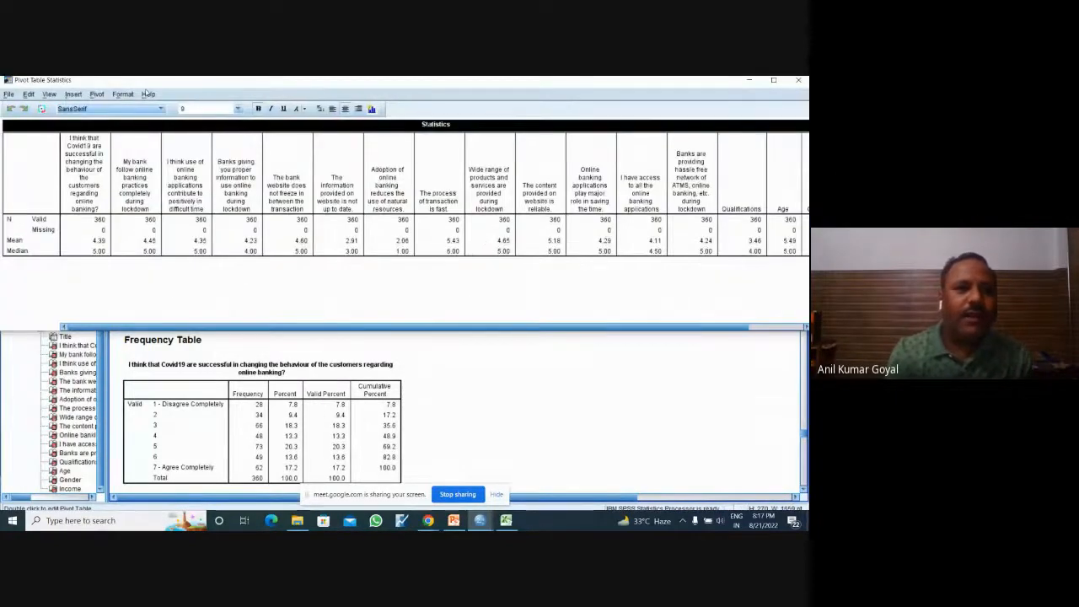
left_click(97, 94)
left_click(118, 120)
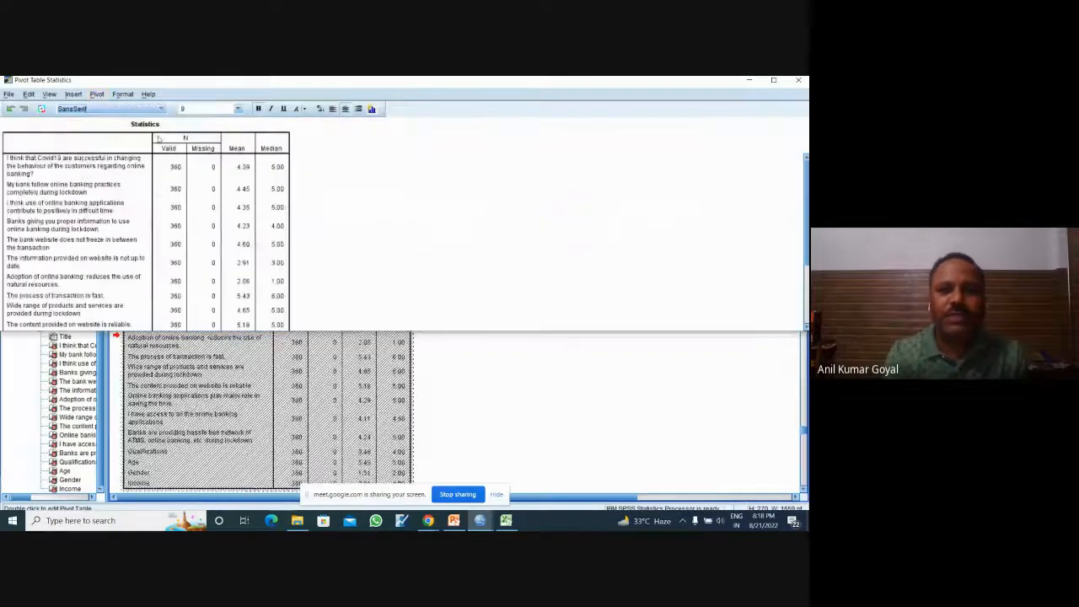
left_click(799, 80)
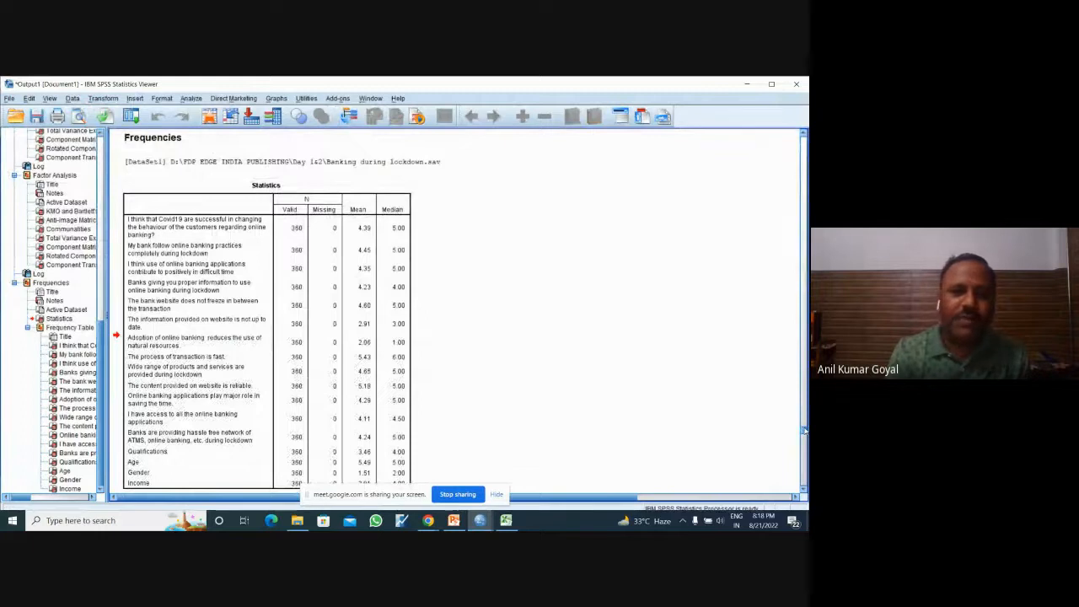
Step: Examine the mean and median of each variable and the frequency table for the Covid19 behaviour-change statement
left_click(402, 233)
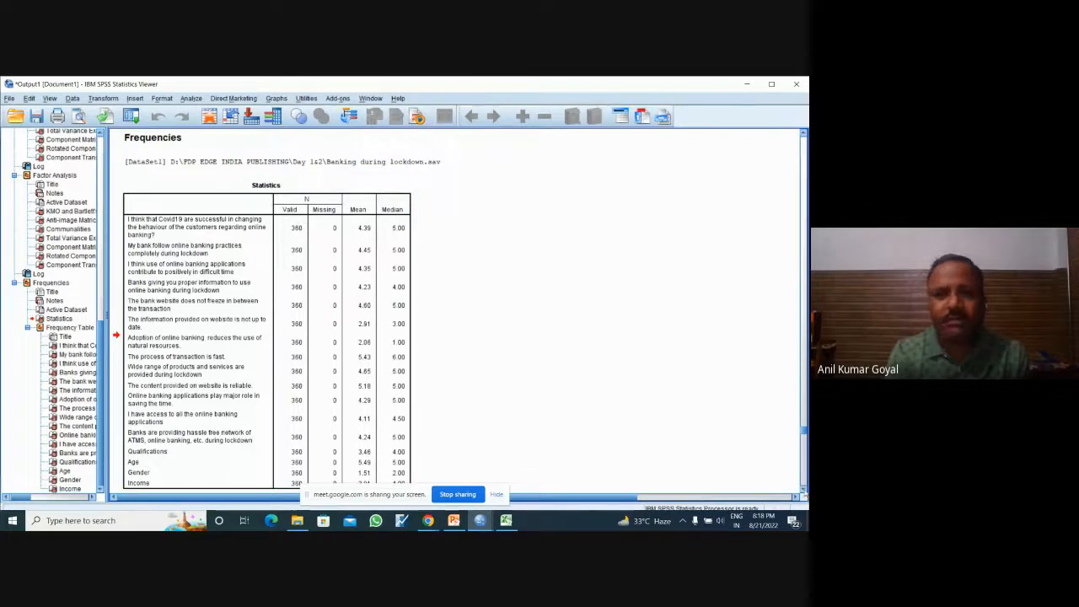
scroll(456, 312, "down", 1)
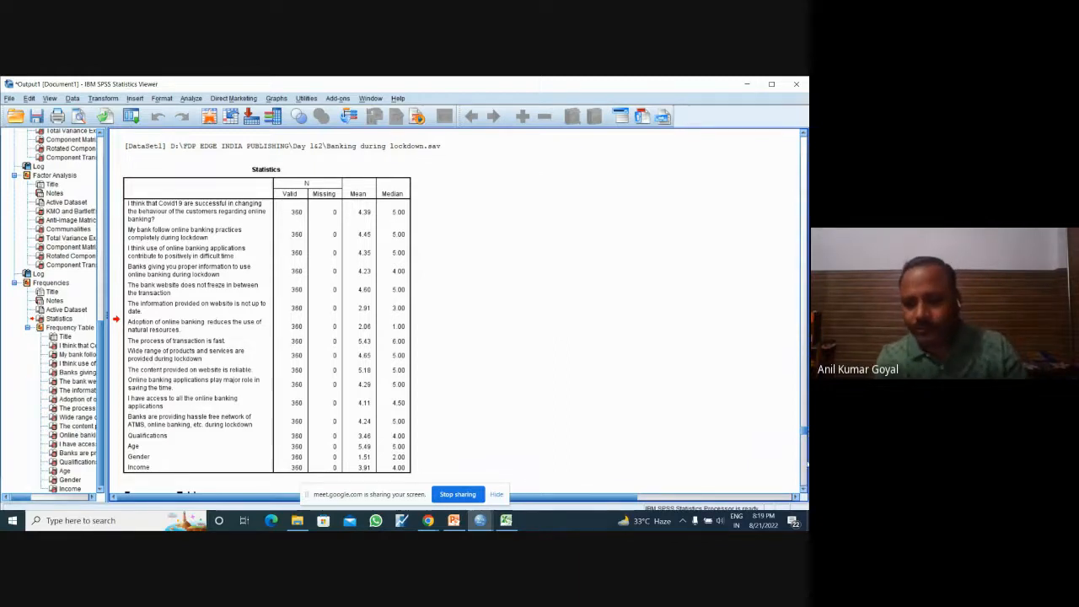
left_click_drag(802, 490, 803, 490)
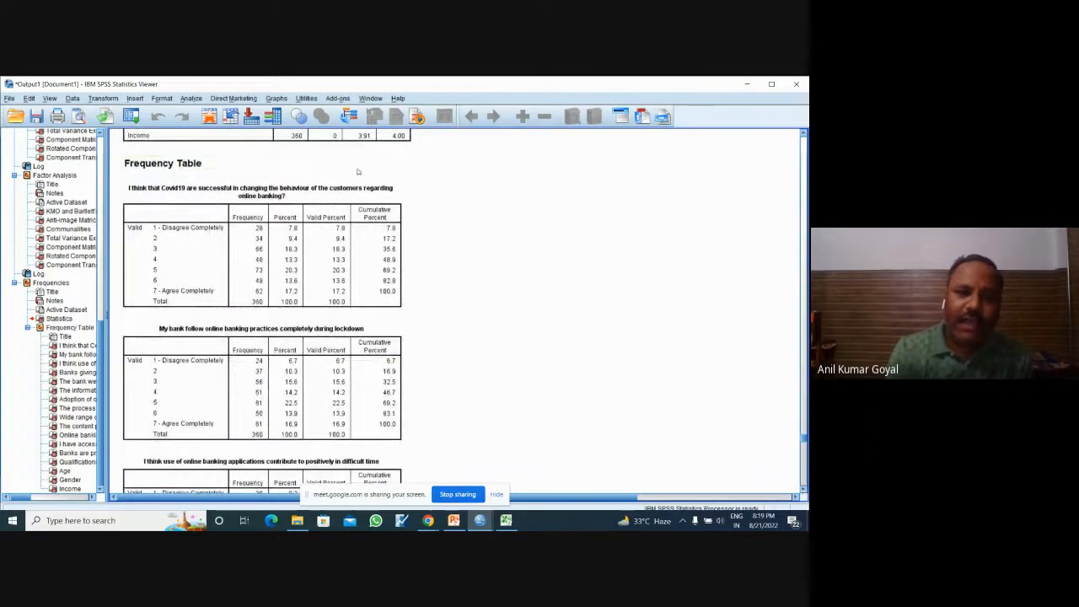
left_click(339, 203)
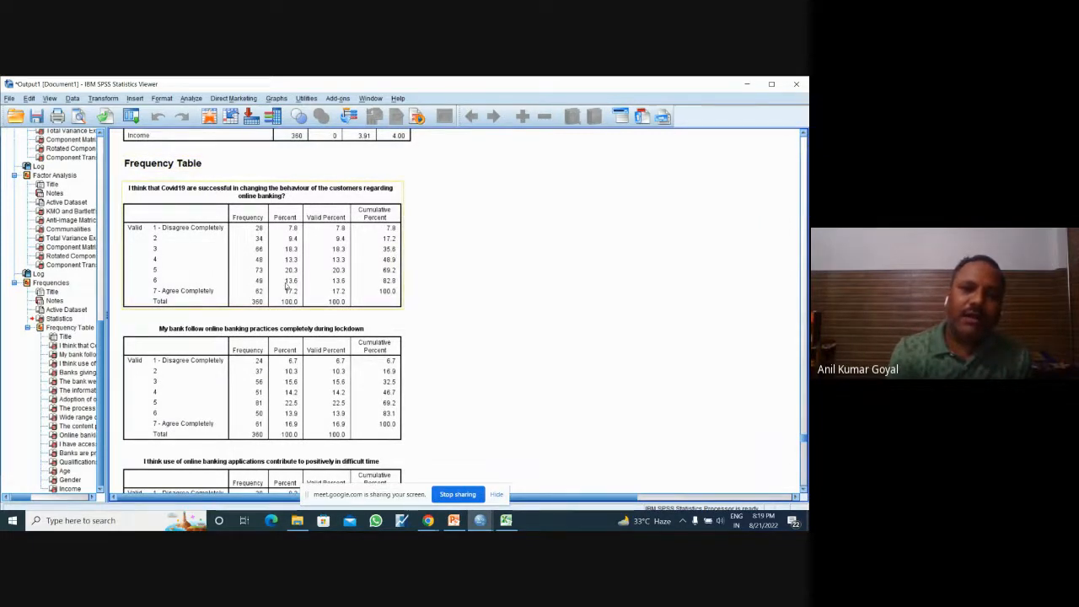
left_click(479, 307)
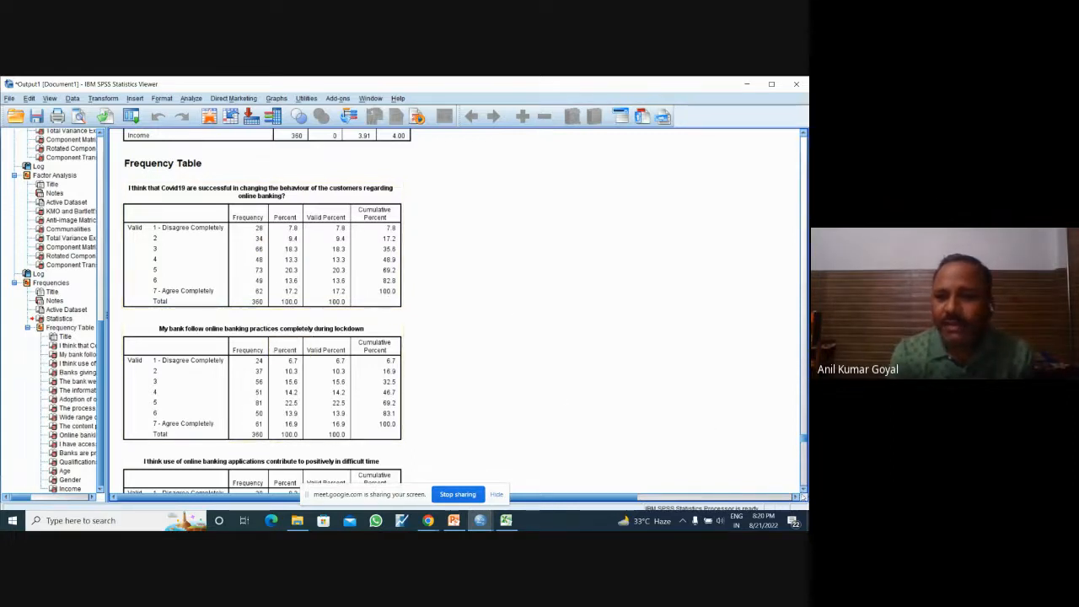
Step: Review the remaining frequency tables of the statements, then those for Qualifications, Age, Gender and Income
left_click(803, 489)
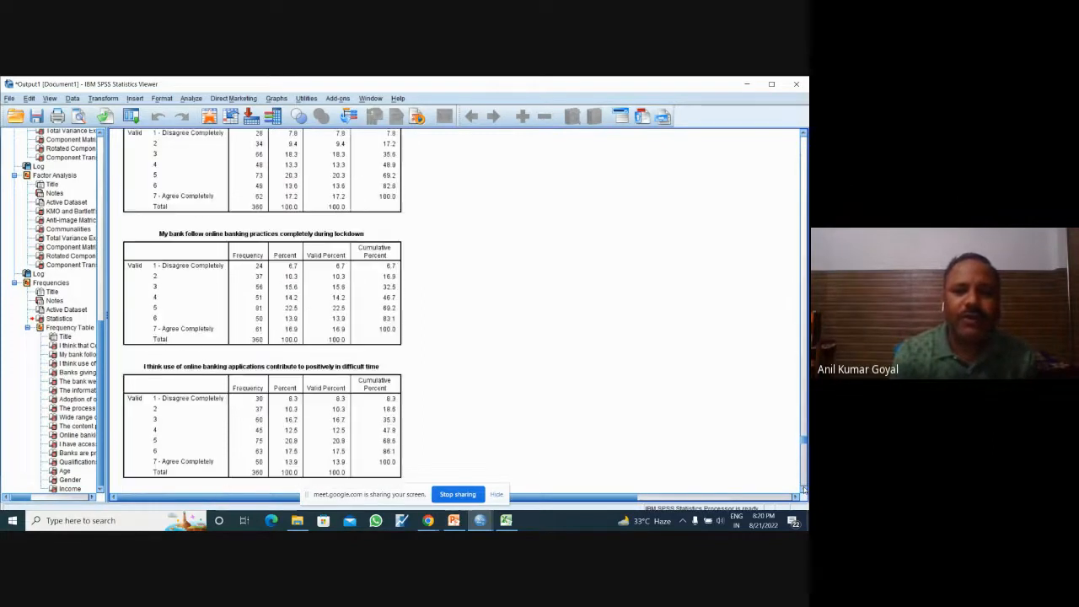
scroll(803, 489, "down", 10)
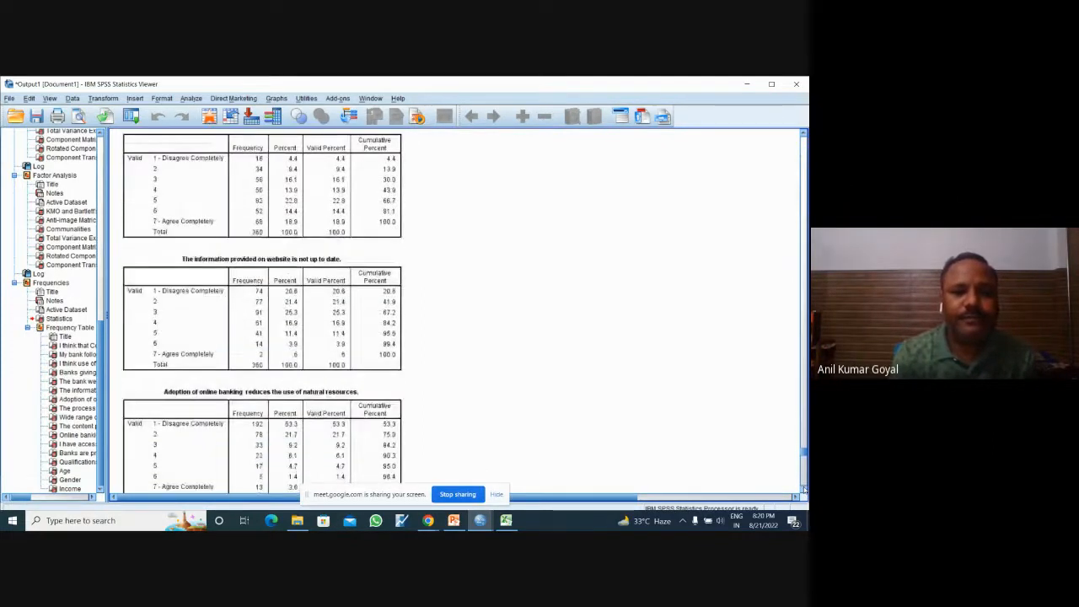
scroll(803, 489, "down", 10)
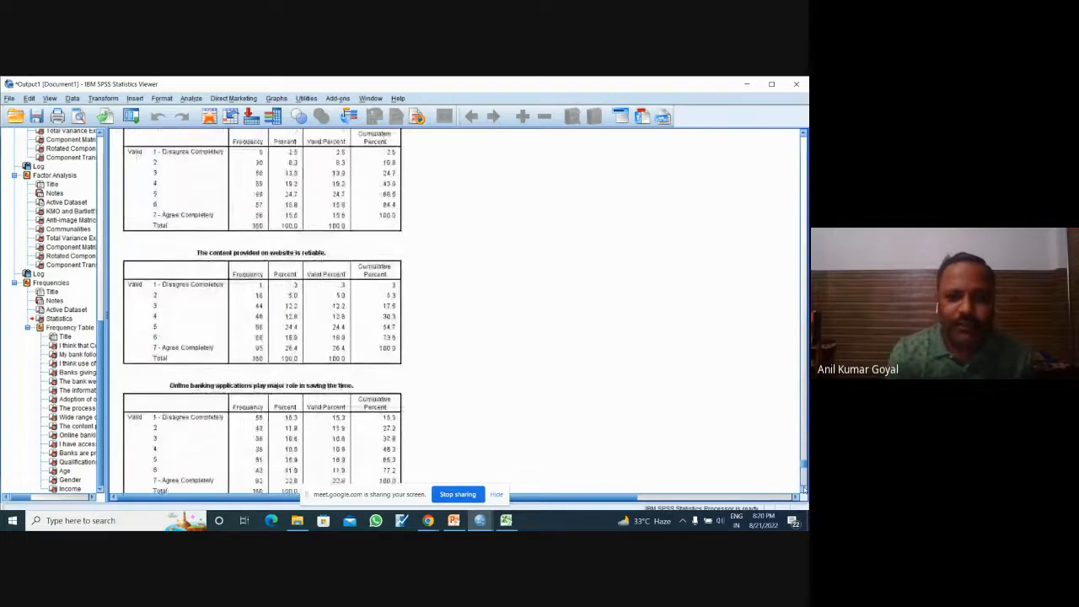
scroll(803, 489, "down", 10)
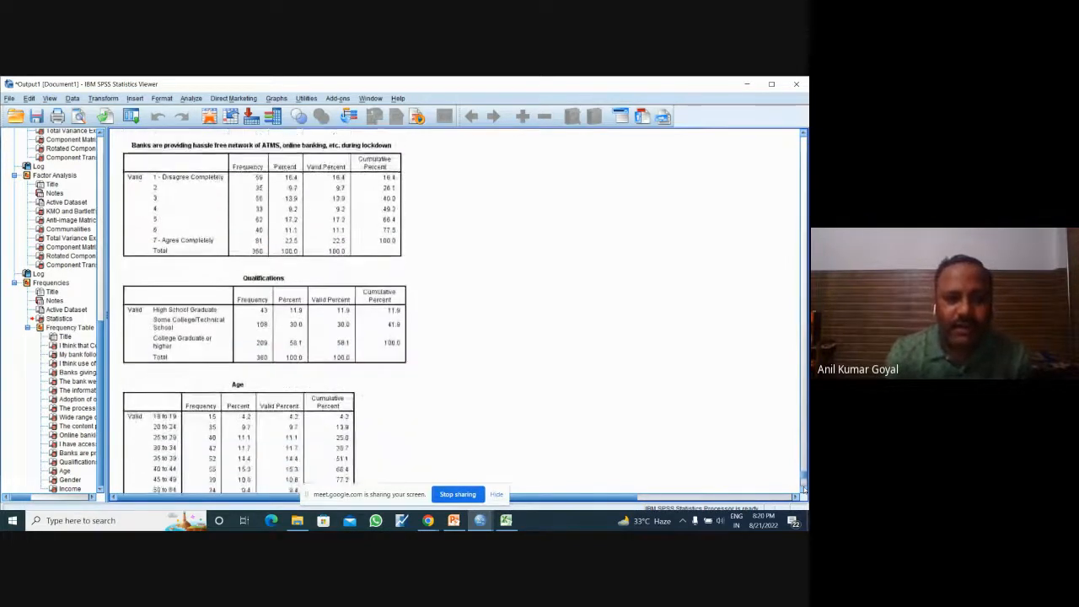
scroll(803, 489, "down", 3)
left_click(309, 226)
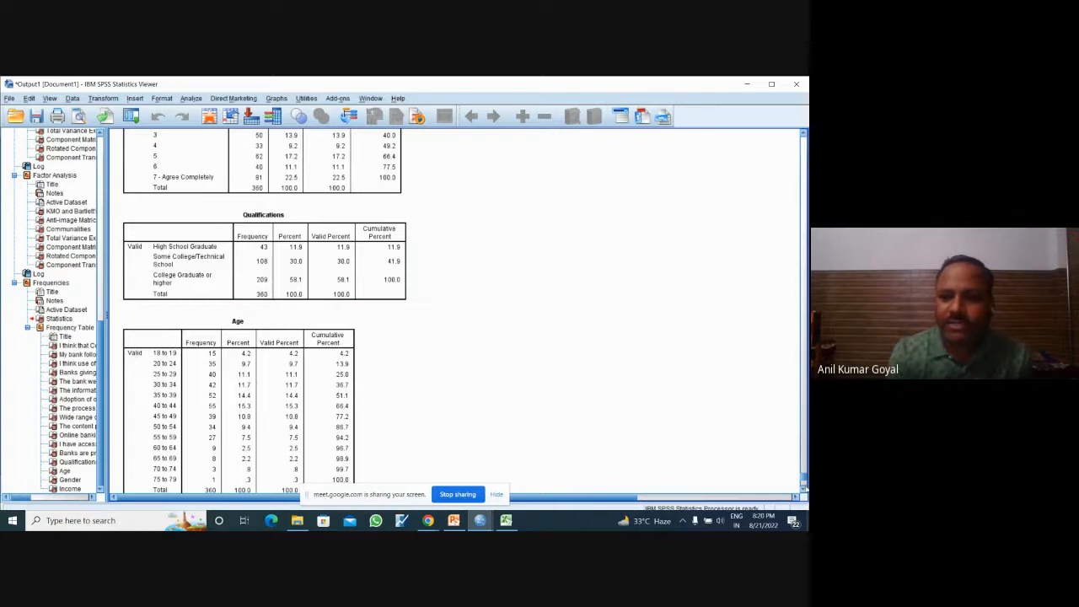
scroll(804, 487, "down", 3)
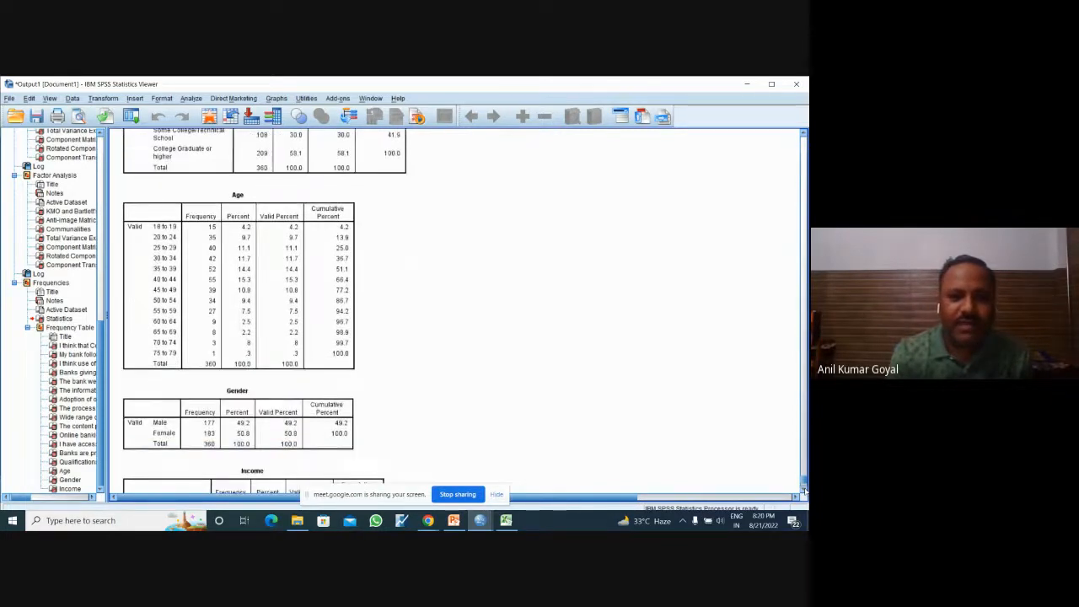
scroll(804, 487, "down", 3)
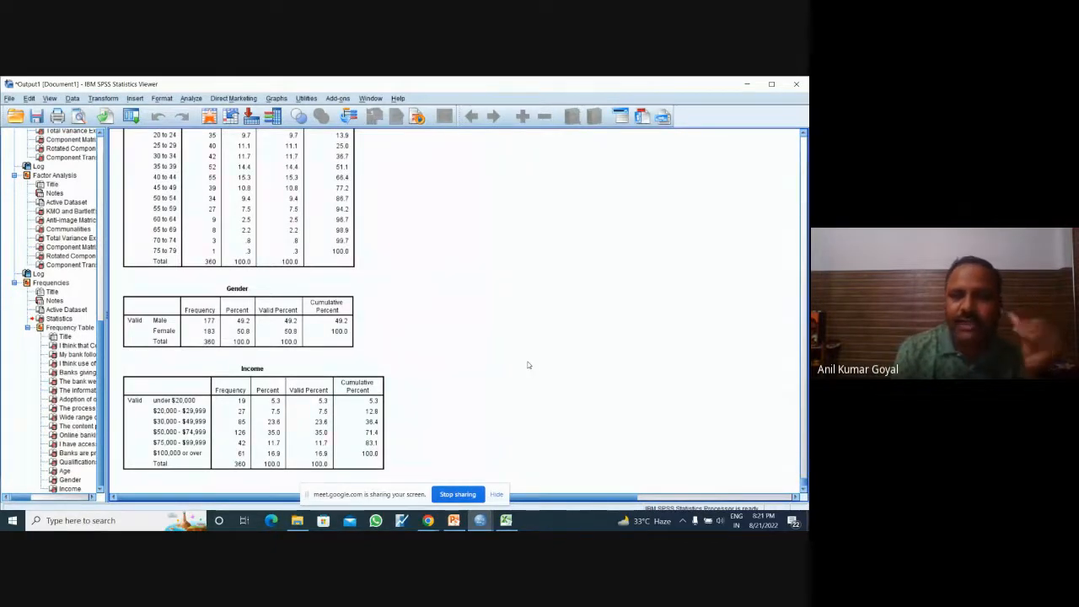
mouse_move(431, 522)
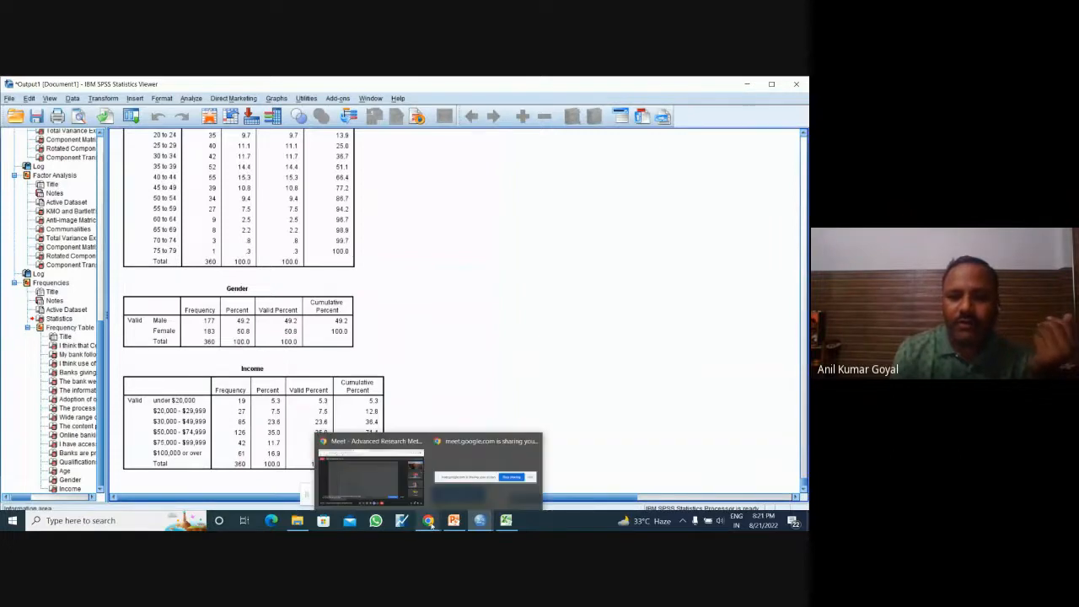
Step: Check the Google Meet call and switch back to the SPSS Data Editor with the Banking during lockdown data
left_click(371, 476)
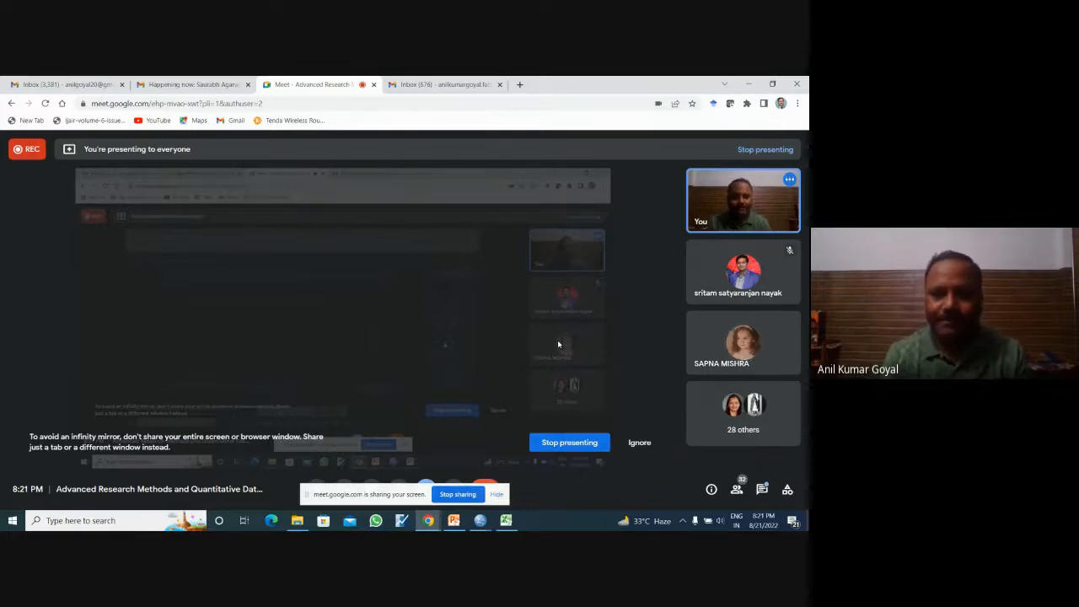
mouse_move(481, 520)
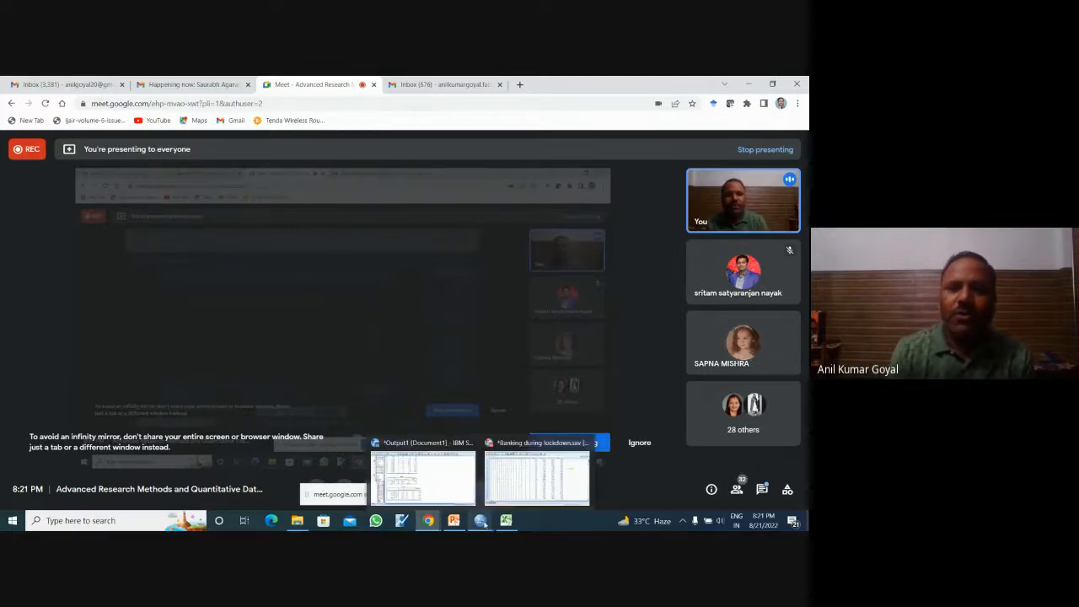
left_click(521, 486)
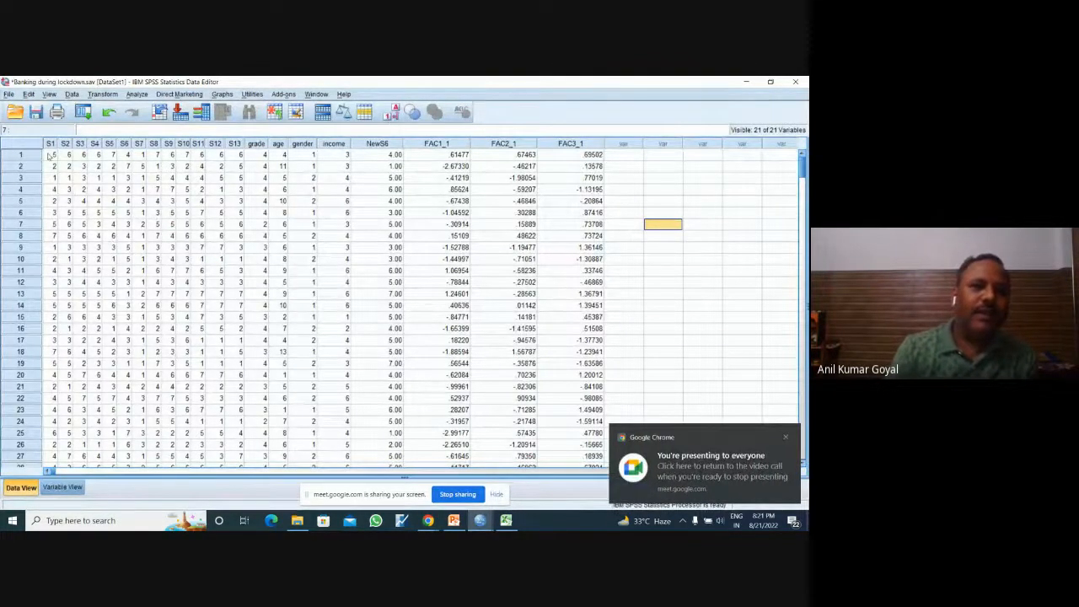
Step: Select and copy the responses to statements S1 to S13 for all 360 cases
left_click_drag(50, 155, 236, 161)
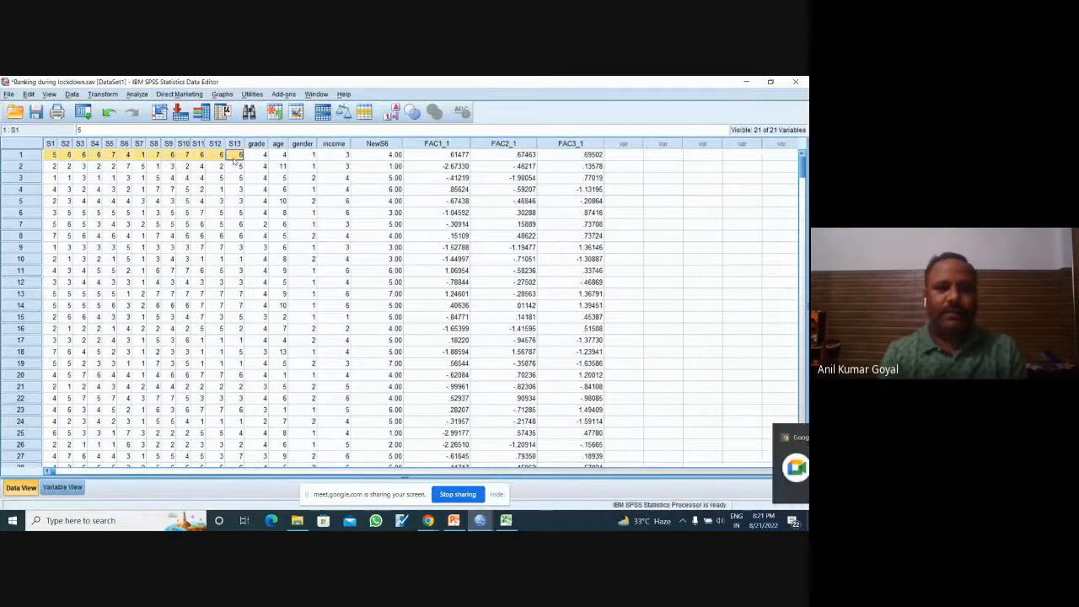
left_click(55, 157)
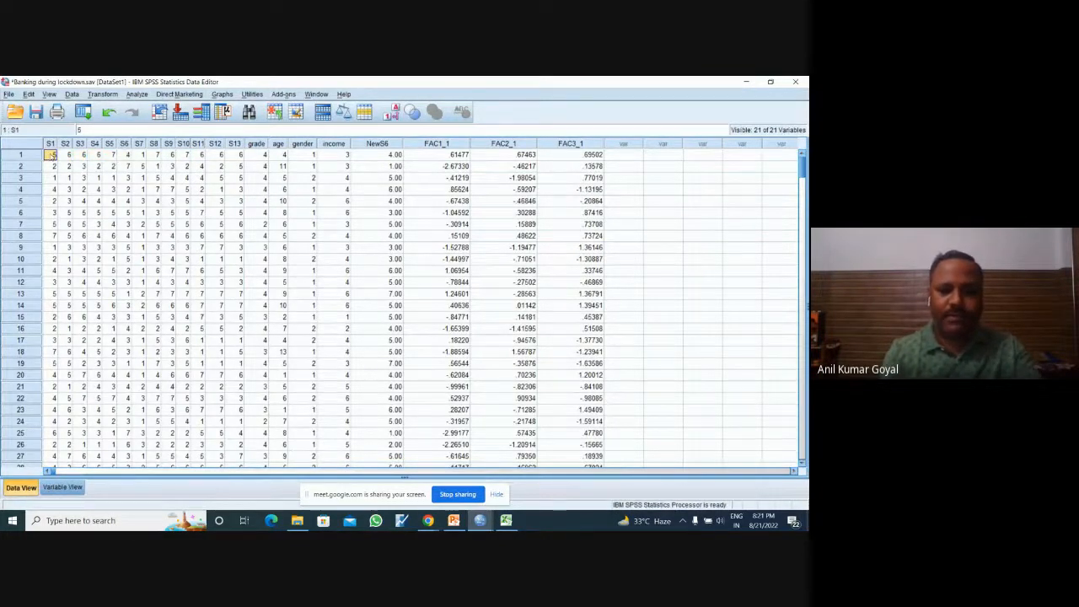
key("ctrl+shift+Down")
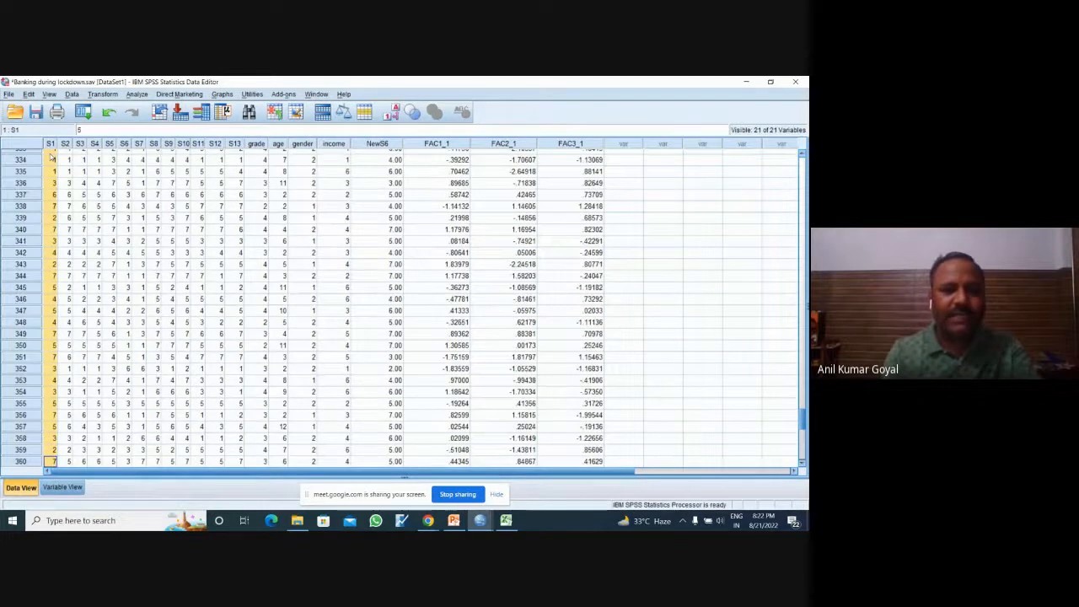
key("shift+Right")
key("shift+Right")
key("shift+Right")
key("shift+Right")
key("shift+Right")
key("shift+Right")
key("shift+Right")
key("shift+Right")
key("shift+Right")
key("shift+Right")
key("shift+Right")
key("shift+Right")
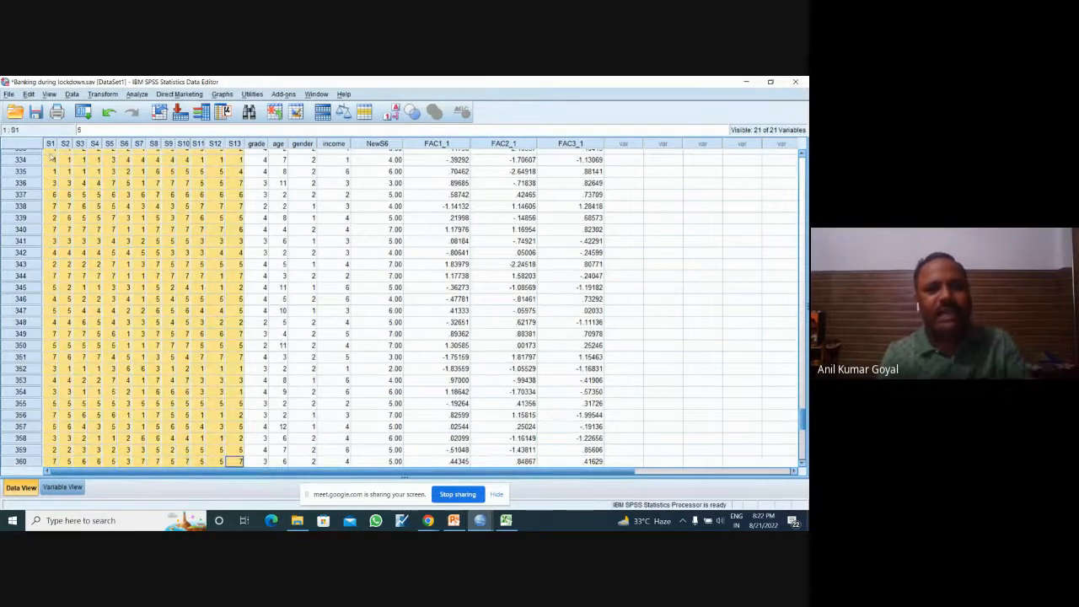
Step: Switch to the Excel workbook and paste the copied responses into the empty Sheet2, starting at cell A1
left_click(506, 520)
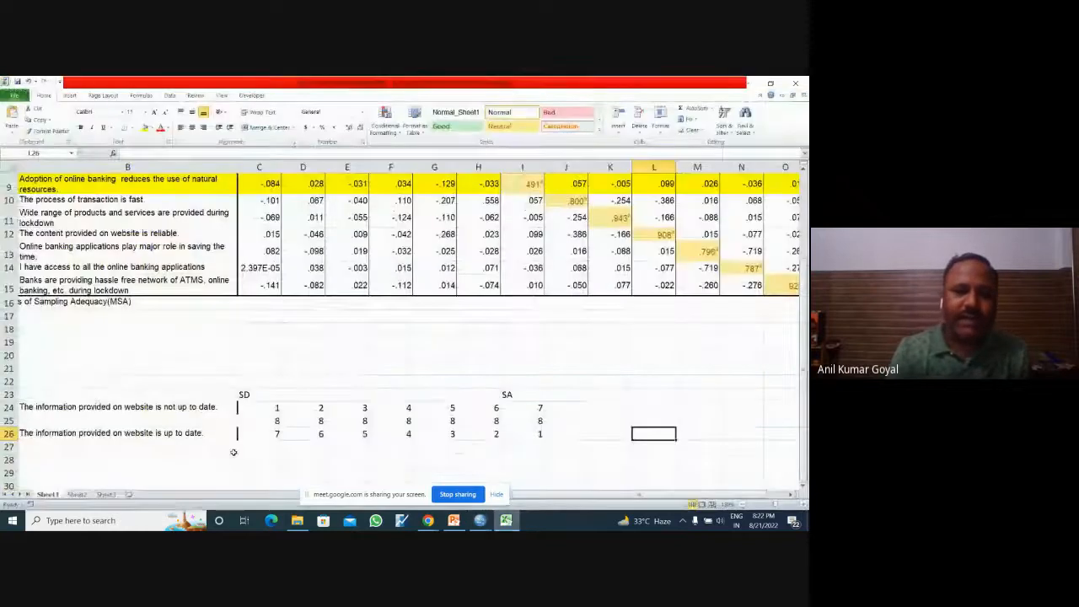
left_click(76, 494)
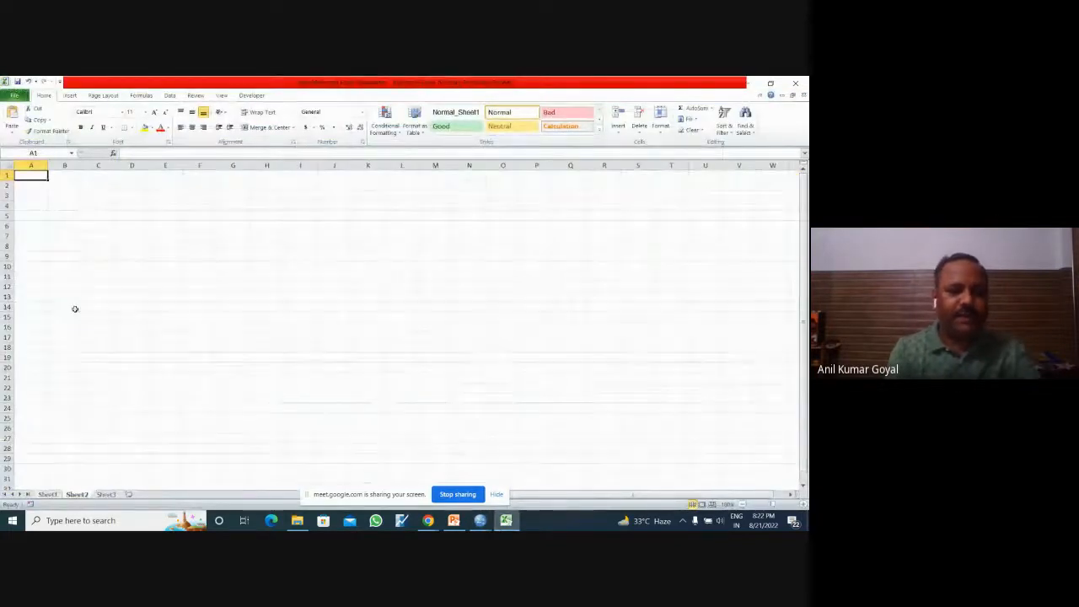
key("ctrl+v")
left_click(530, 274)
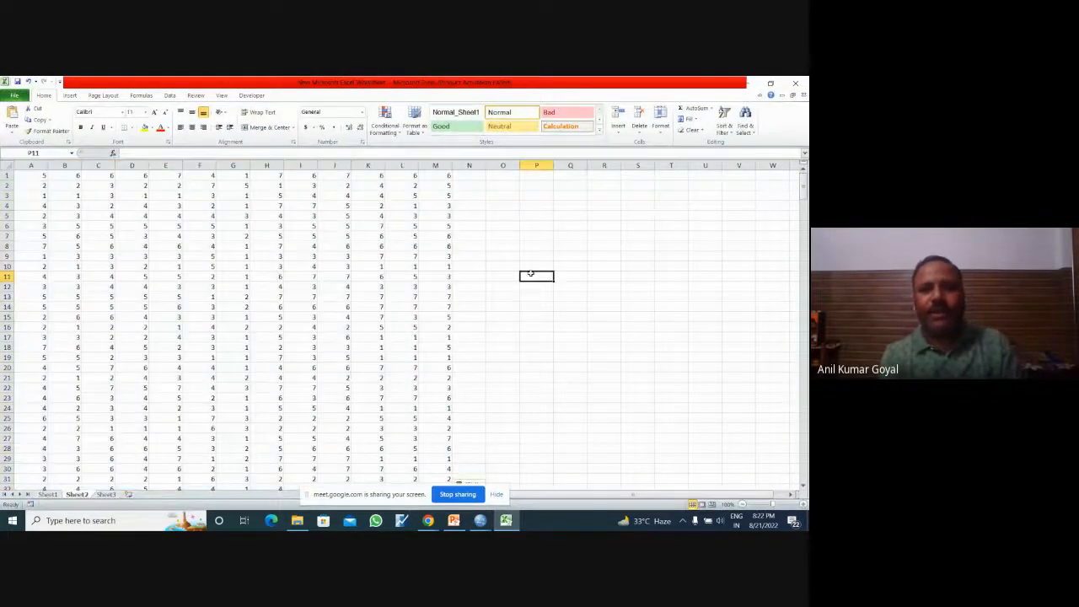
left_click(6, 175)
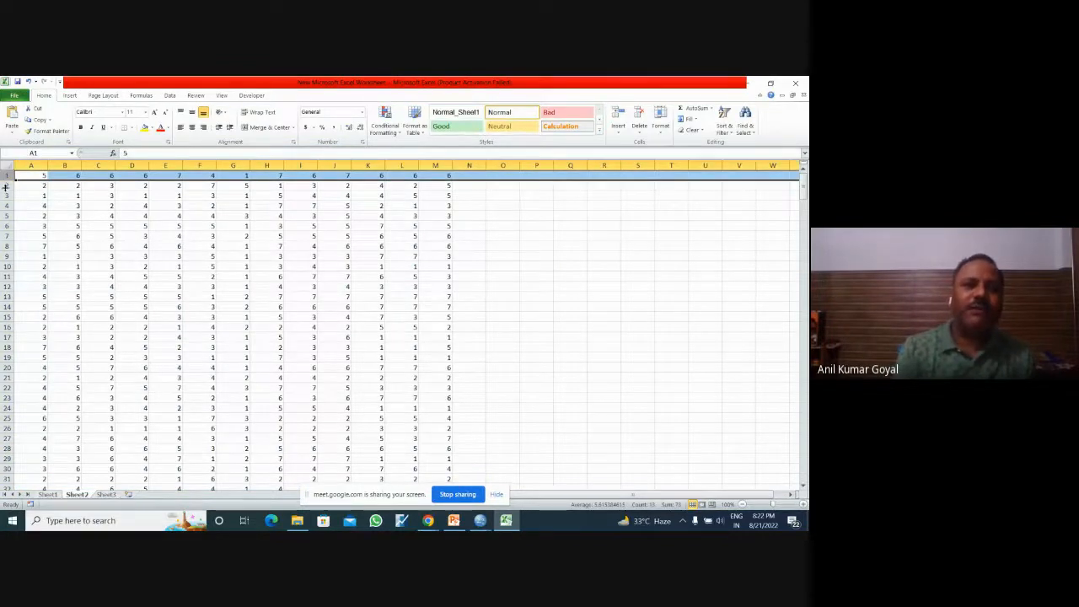
left_click(6, 186)
left_click(497, 228)
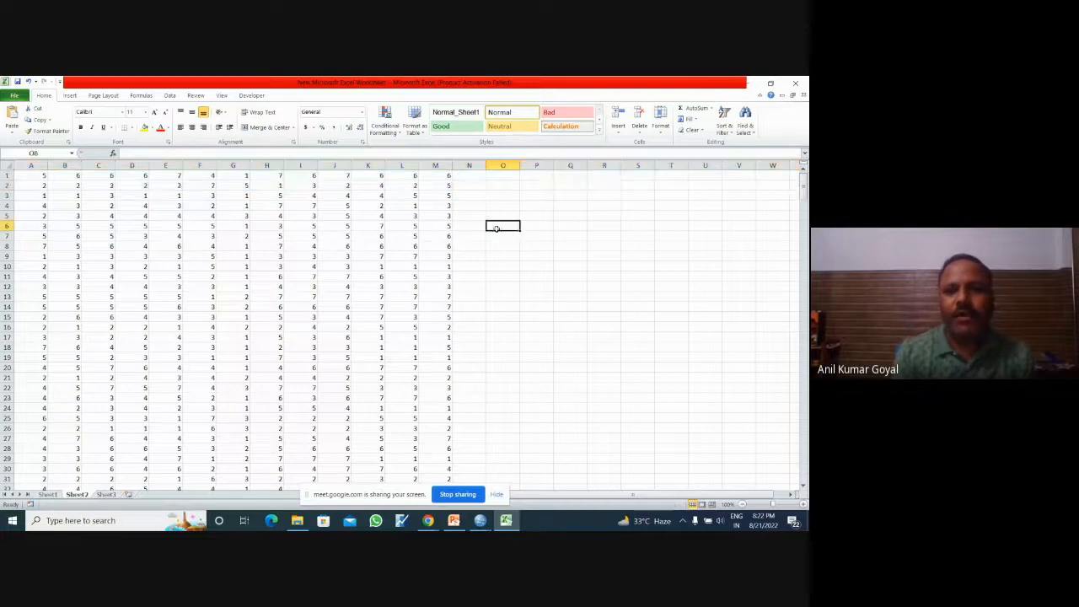
Step: Enter the formula =STDEV(A1:M1) in cell N1 to calculate the first respondent's standard deviation
left_click(473, 176)
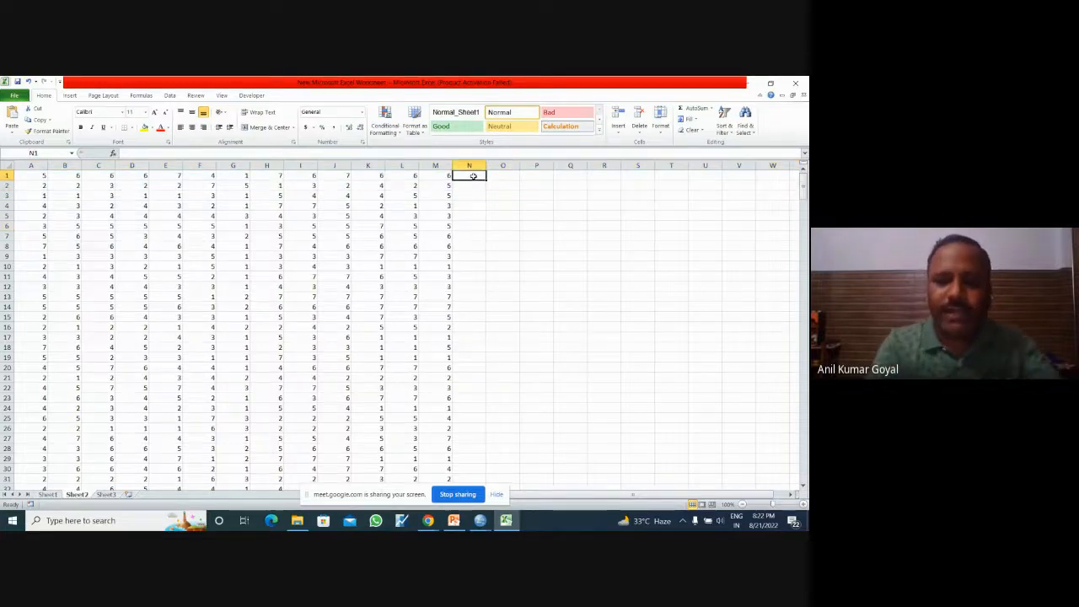
type("=")
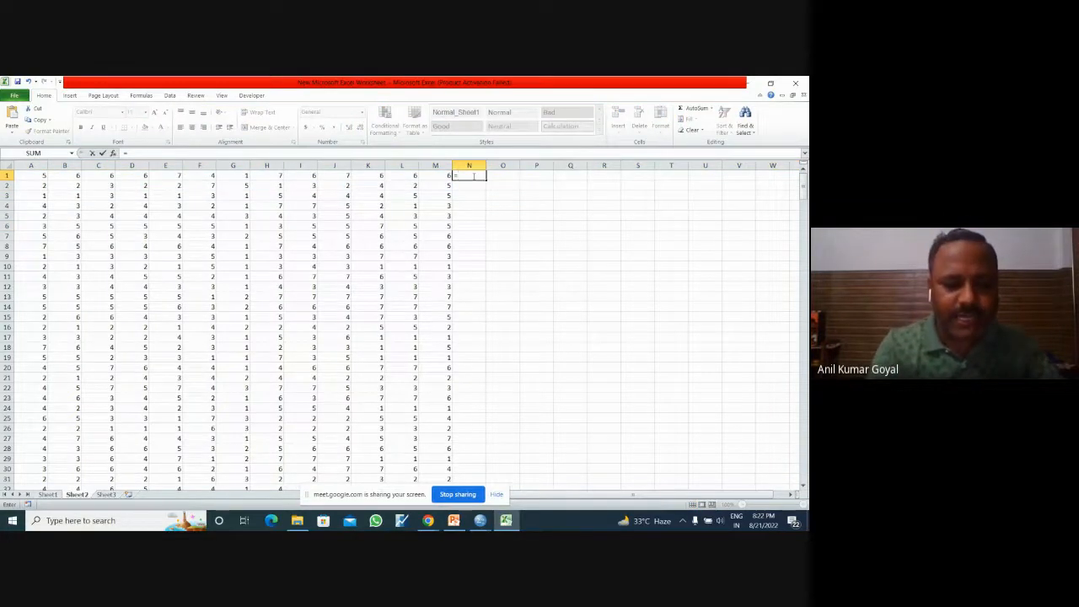
type("stdev")
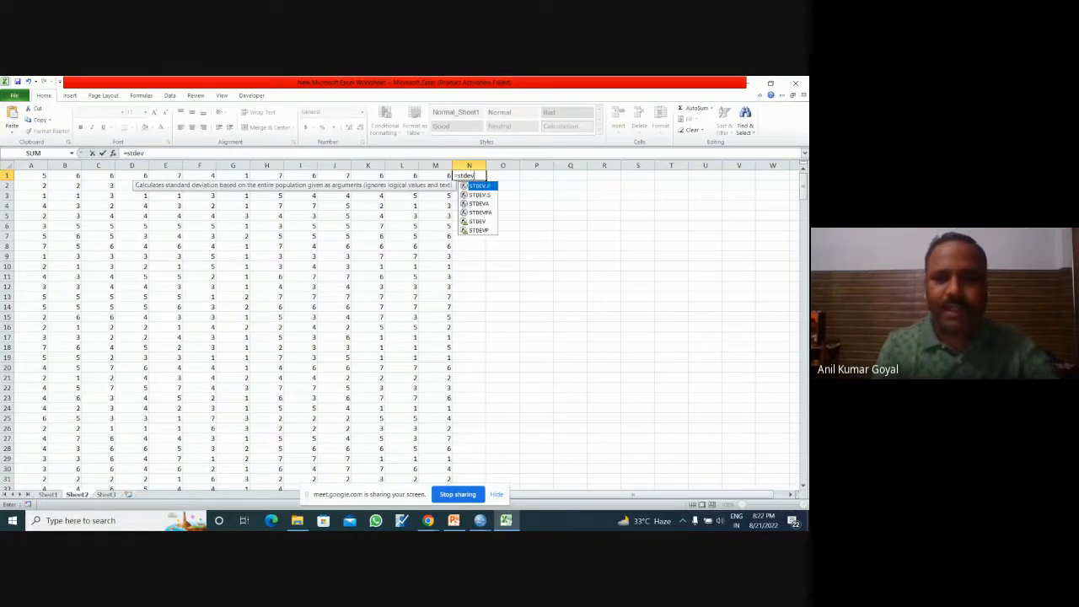
type("(")
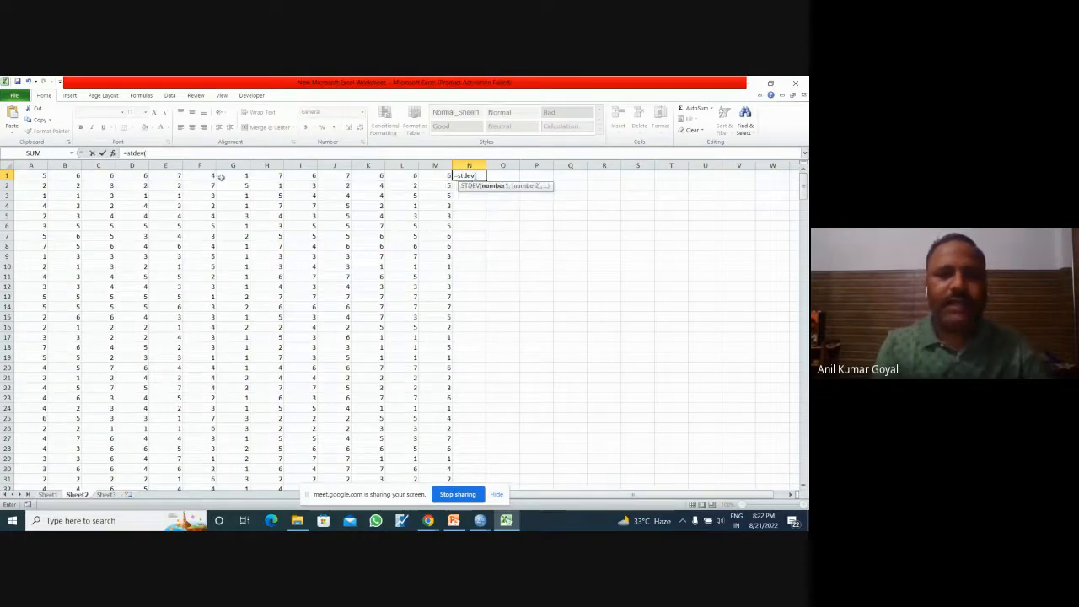
left_click_drag(40, 177, 428, 181)
type(")")
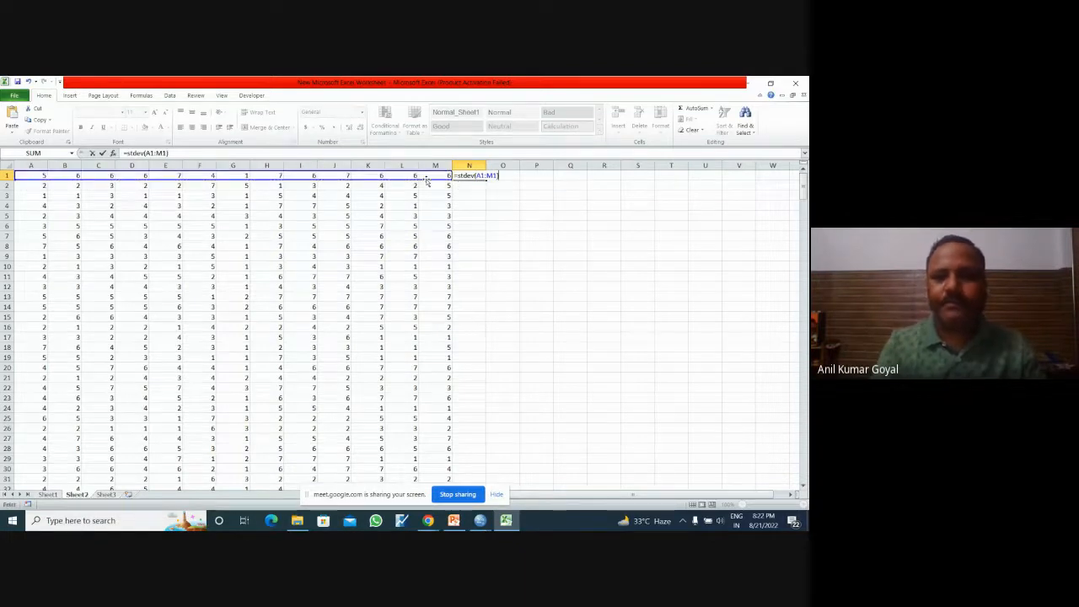
key("Return")
Step: Fill the standard deviation formula from N1 down column N for all respondents and look over the values
left_click(477, 176)
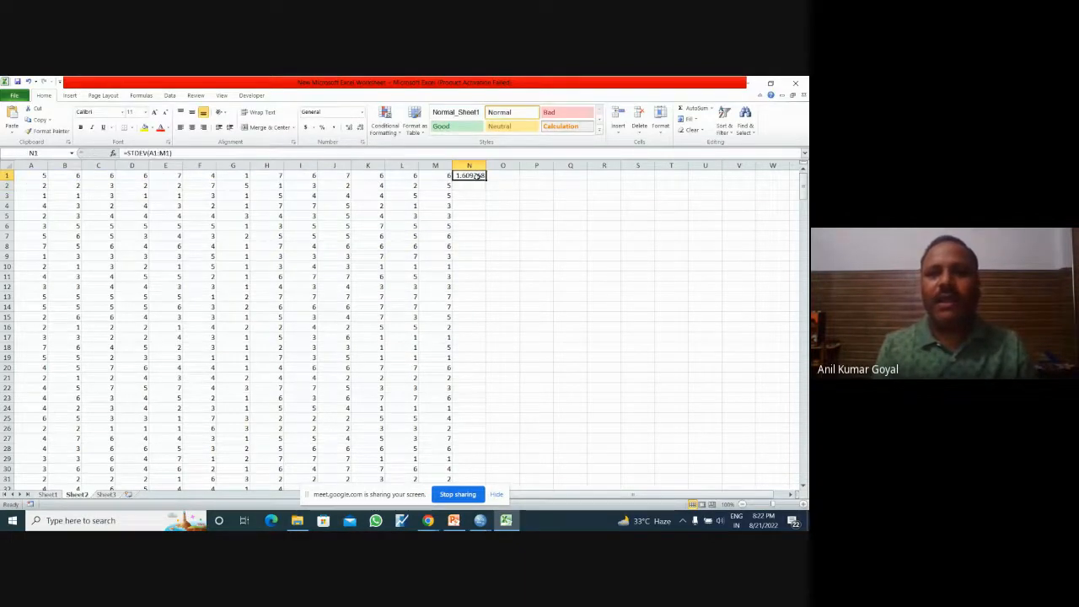
double_click(486, 179)
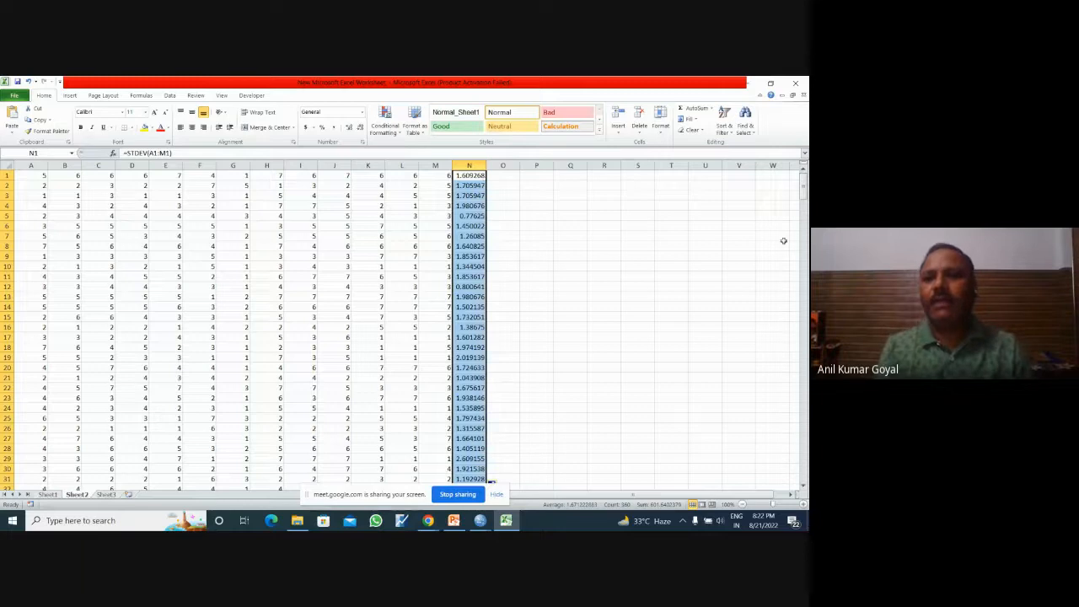
mouse_move(804, 193)
left_mouse_down()
mouse_move(804, 472)
mouse_move(802, 177)
left_mouse_up()
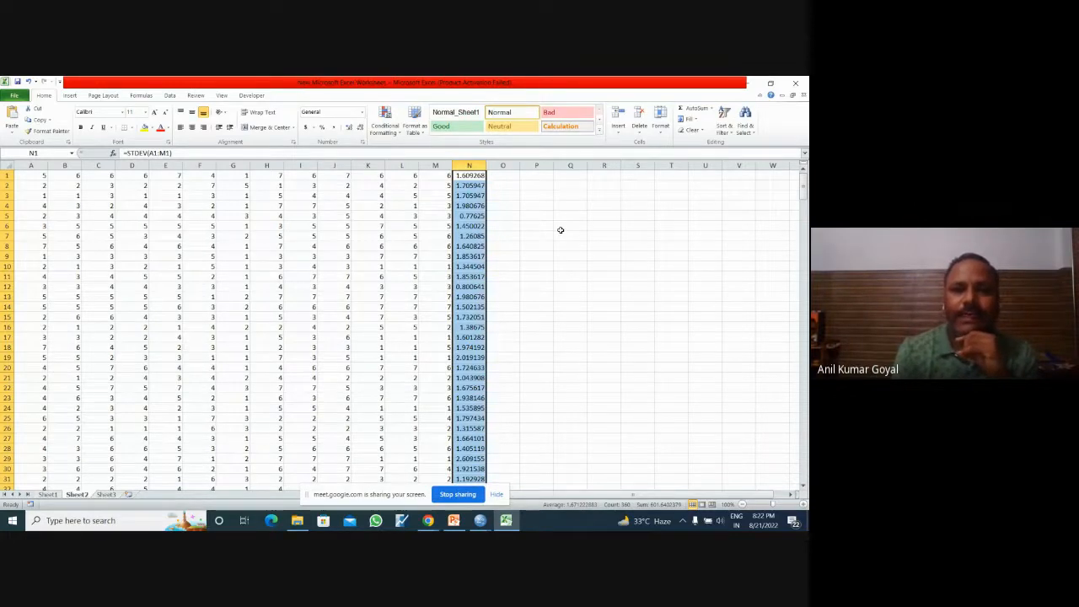
Step: Highlight standard deviations in column N equal to 0 with Light Red Fill with Dark Red Text and check the column
left_click(395, 132)
mouse_move(448, 153)
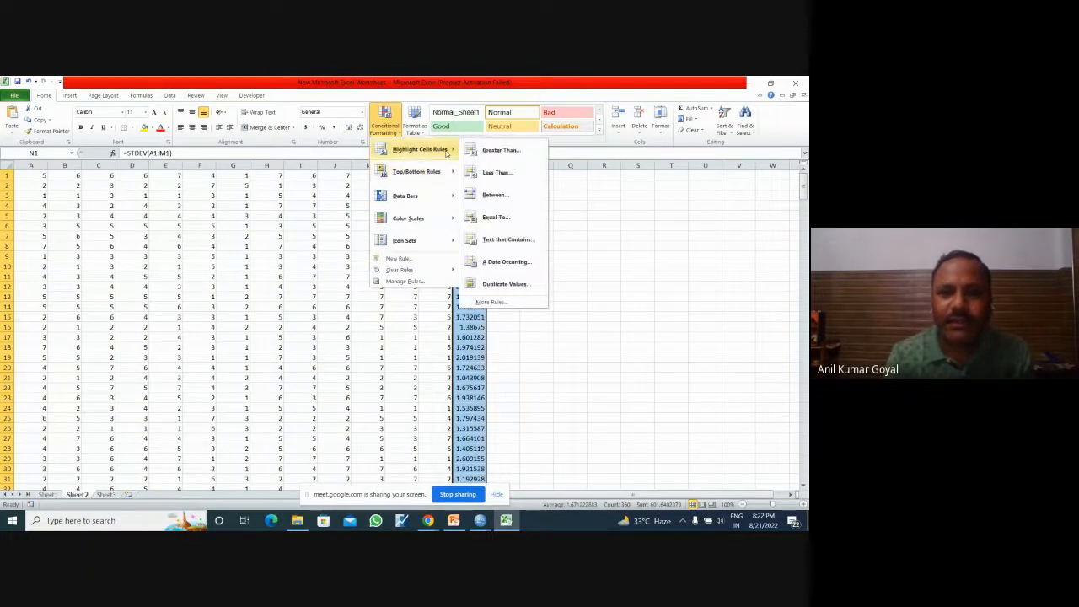
left_click(497, 217)
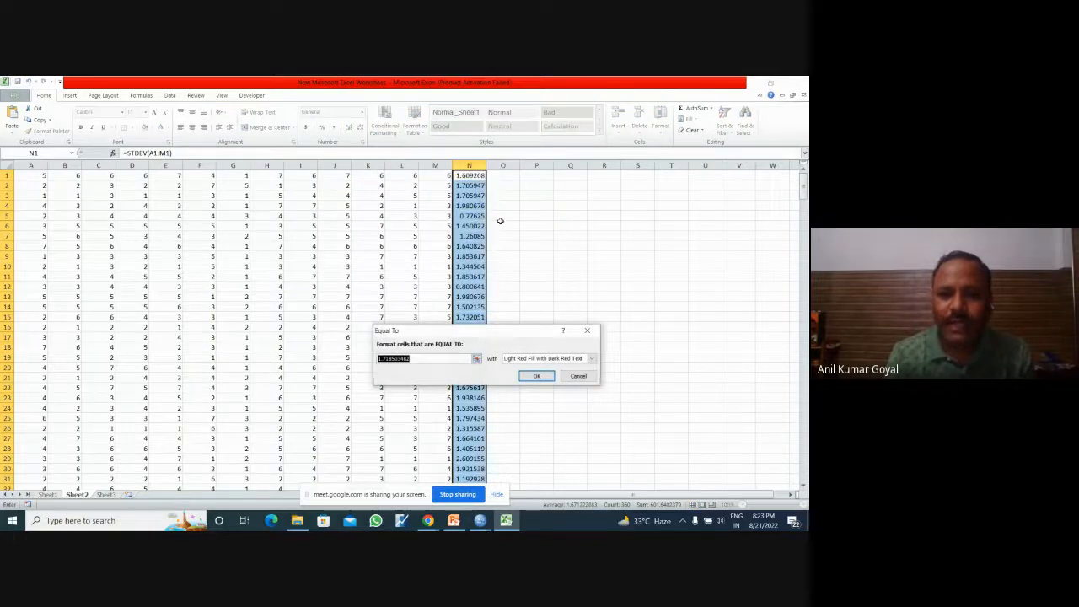
type("0")
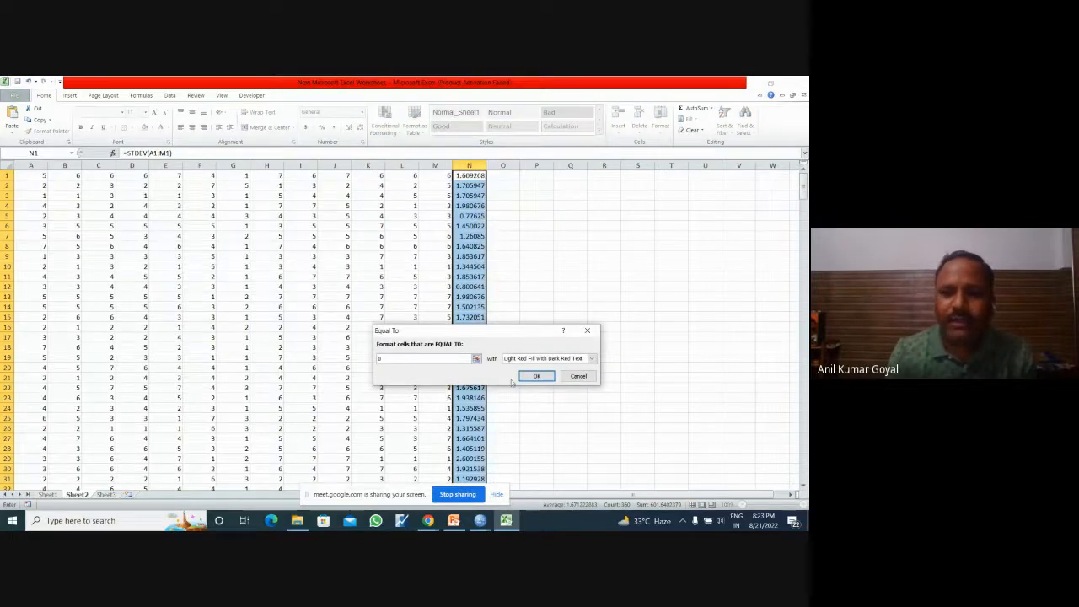
left_click(537, 376)
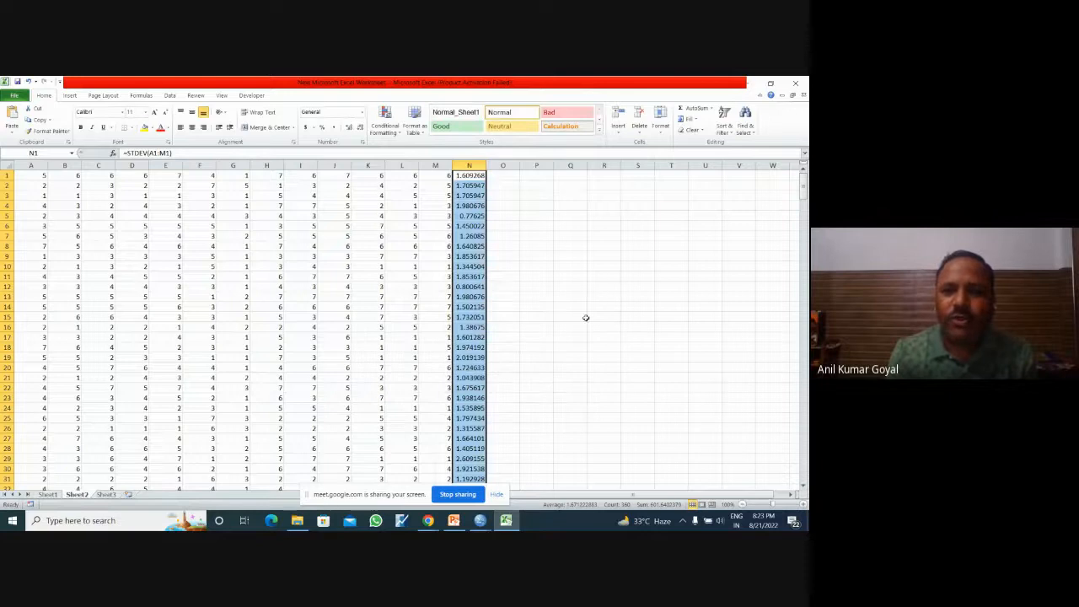
left_click_drag(802, 202, 803, 172)
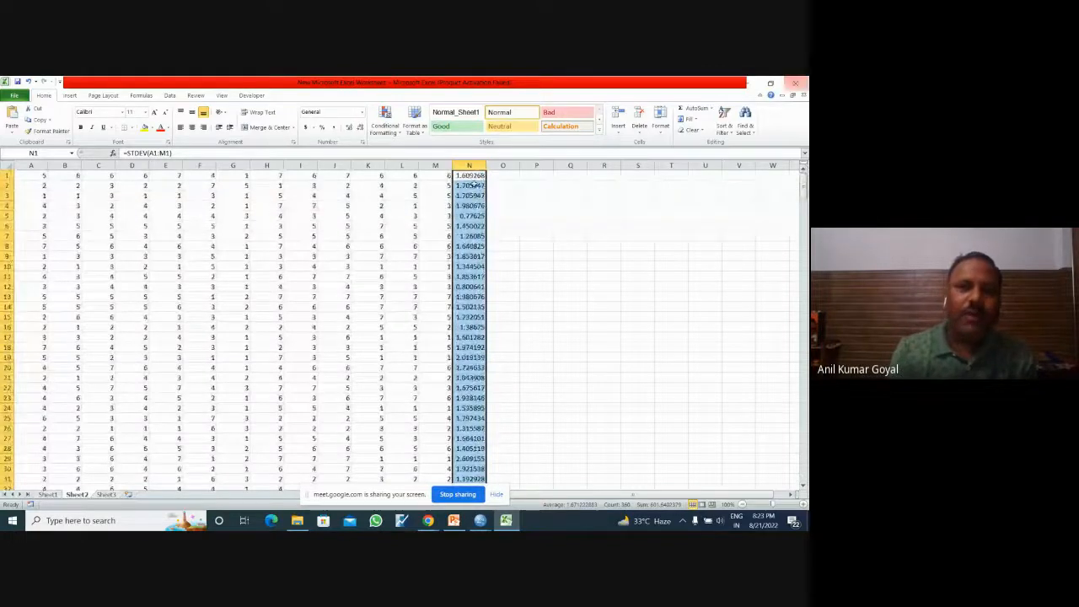
Step: Copy the value 1 from cell A3 into B3:M3 to simulate a respondent giving identical answers
left_click(35, 194)
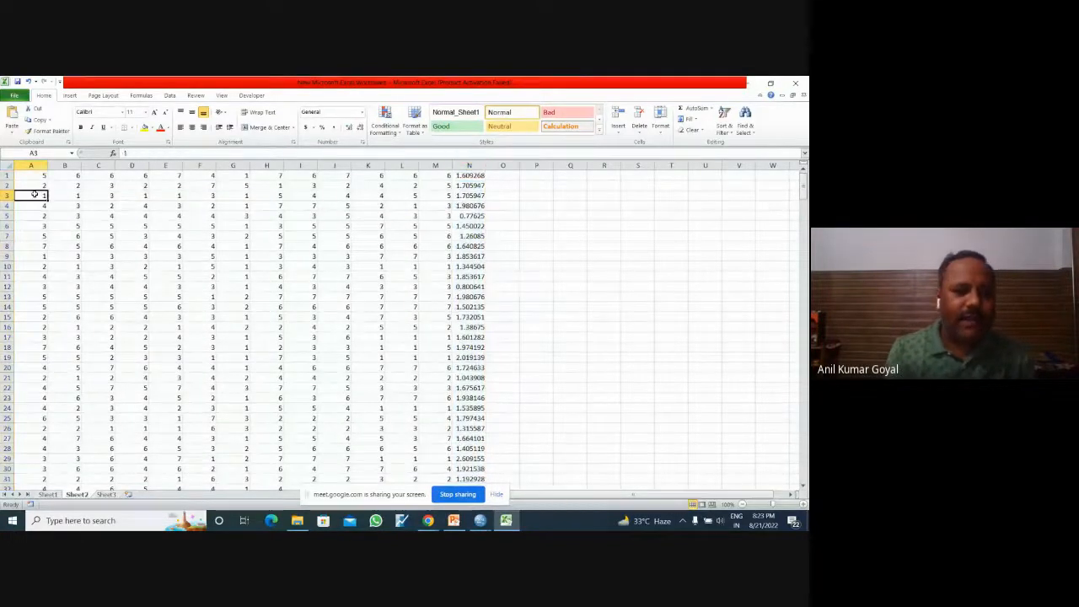
key("ctrl+c")
left_click_drag(55, 196, 427, 195)
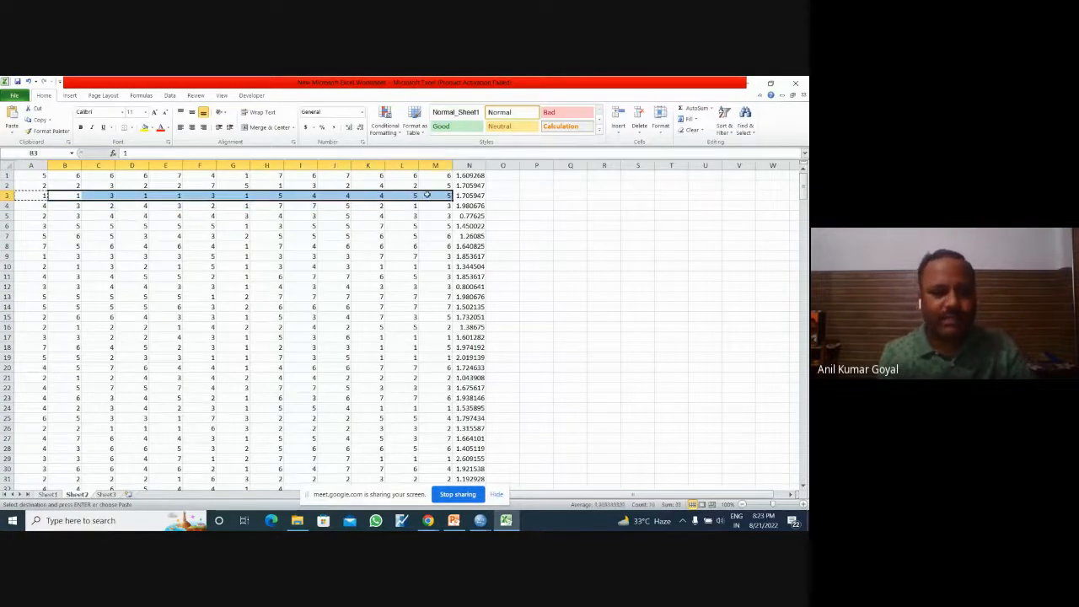
key("ctrl+v")
left_click(614, 265)
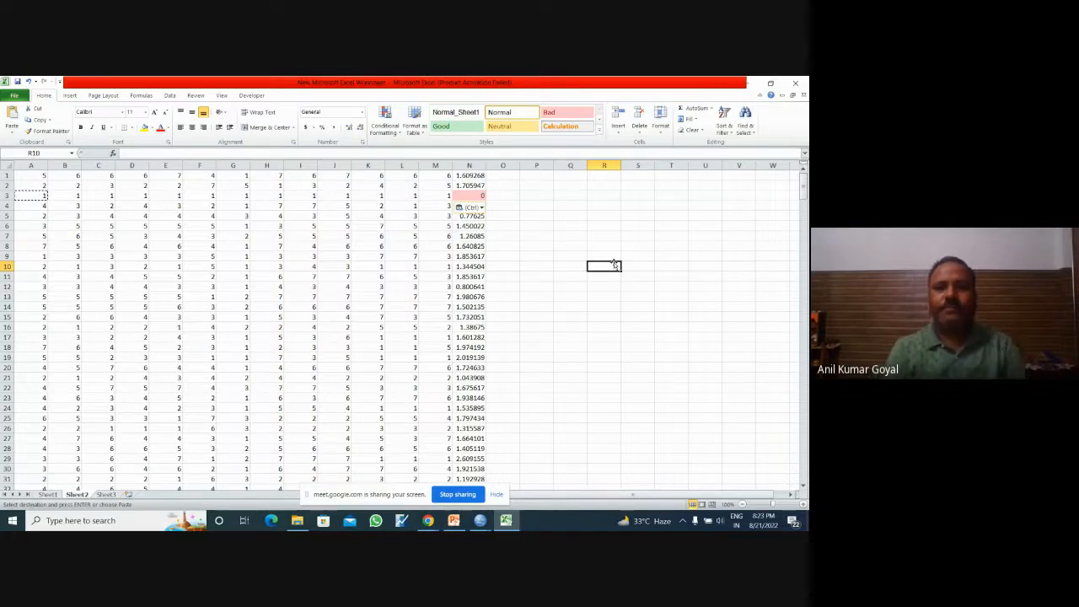
Step: Switch to the Google Meet call window in Chrome
mouse_move(452, 522)
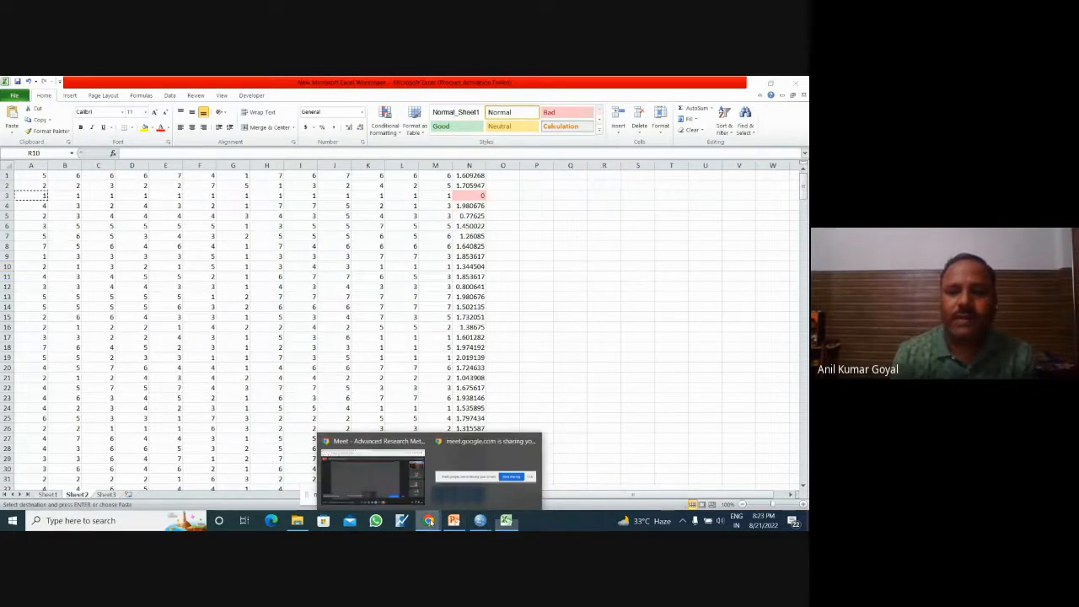
left_click(381, 477)
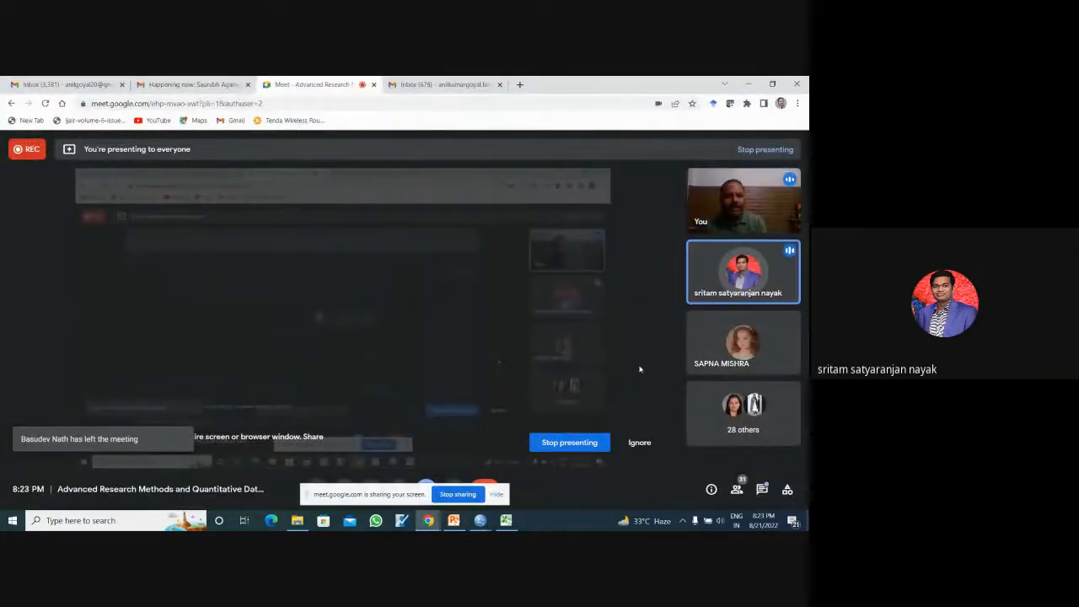